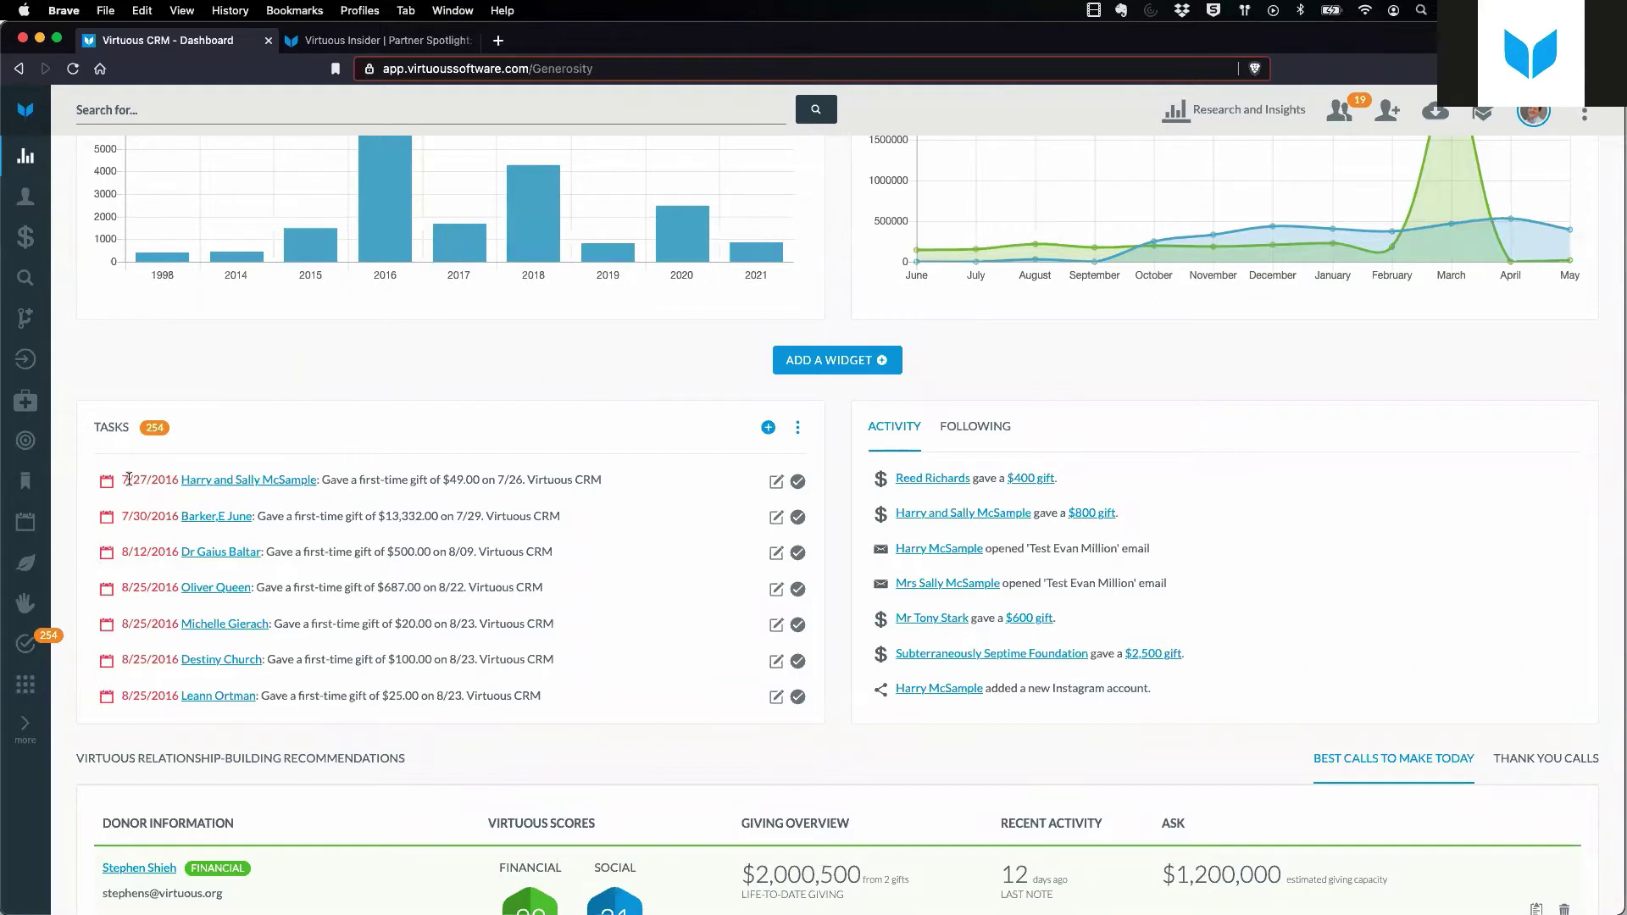
Review the dashboard's Tasks widget, including its dated entries and its available task options.
{"action": "left_click_drag", "start_coordinate": [129, 480], "coordinate": [179, 479]}
{"action": "left_click", "coordinate": [470, 380]}
{"action": "scroll", "coordinate": [669, 588], "scroll_direction": "down", "scroll_amount": 4}
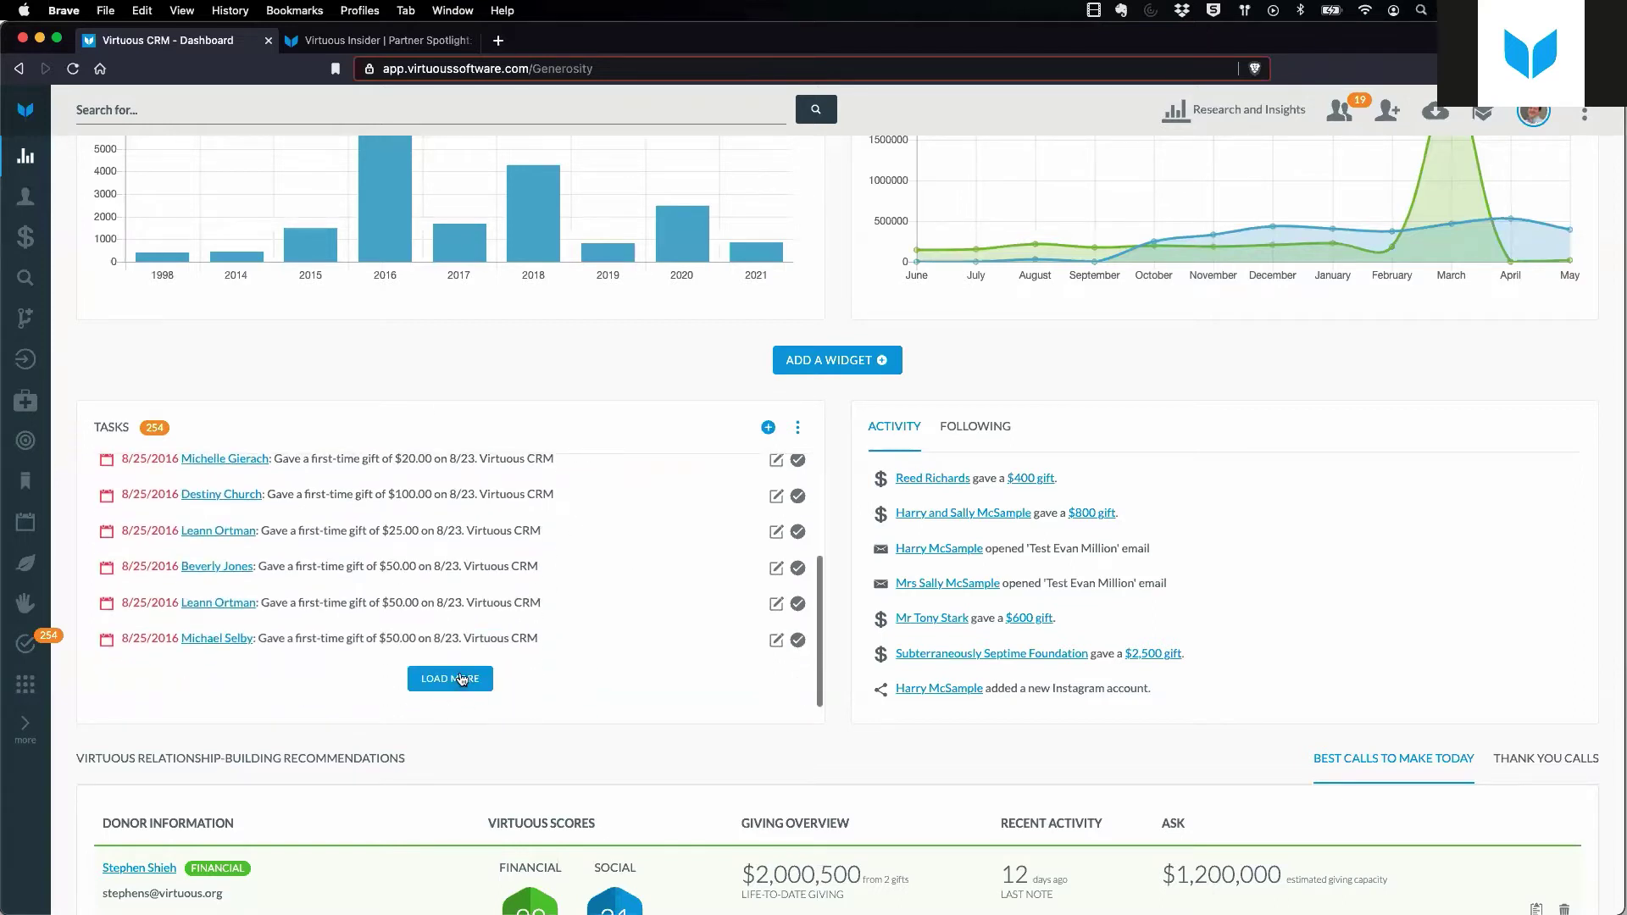
{"action": "scroll", "coordinate": [642, 490], "scroll_direction": "up", "scroll_amount": 4}
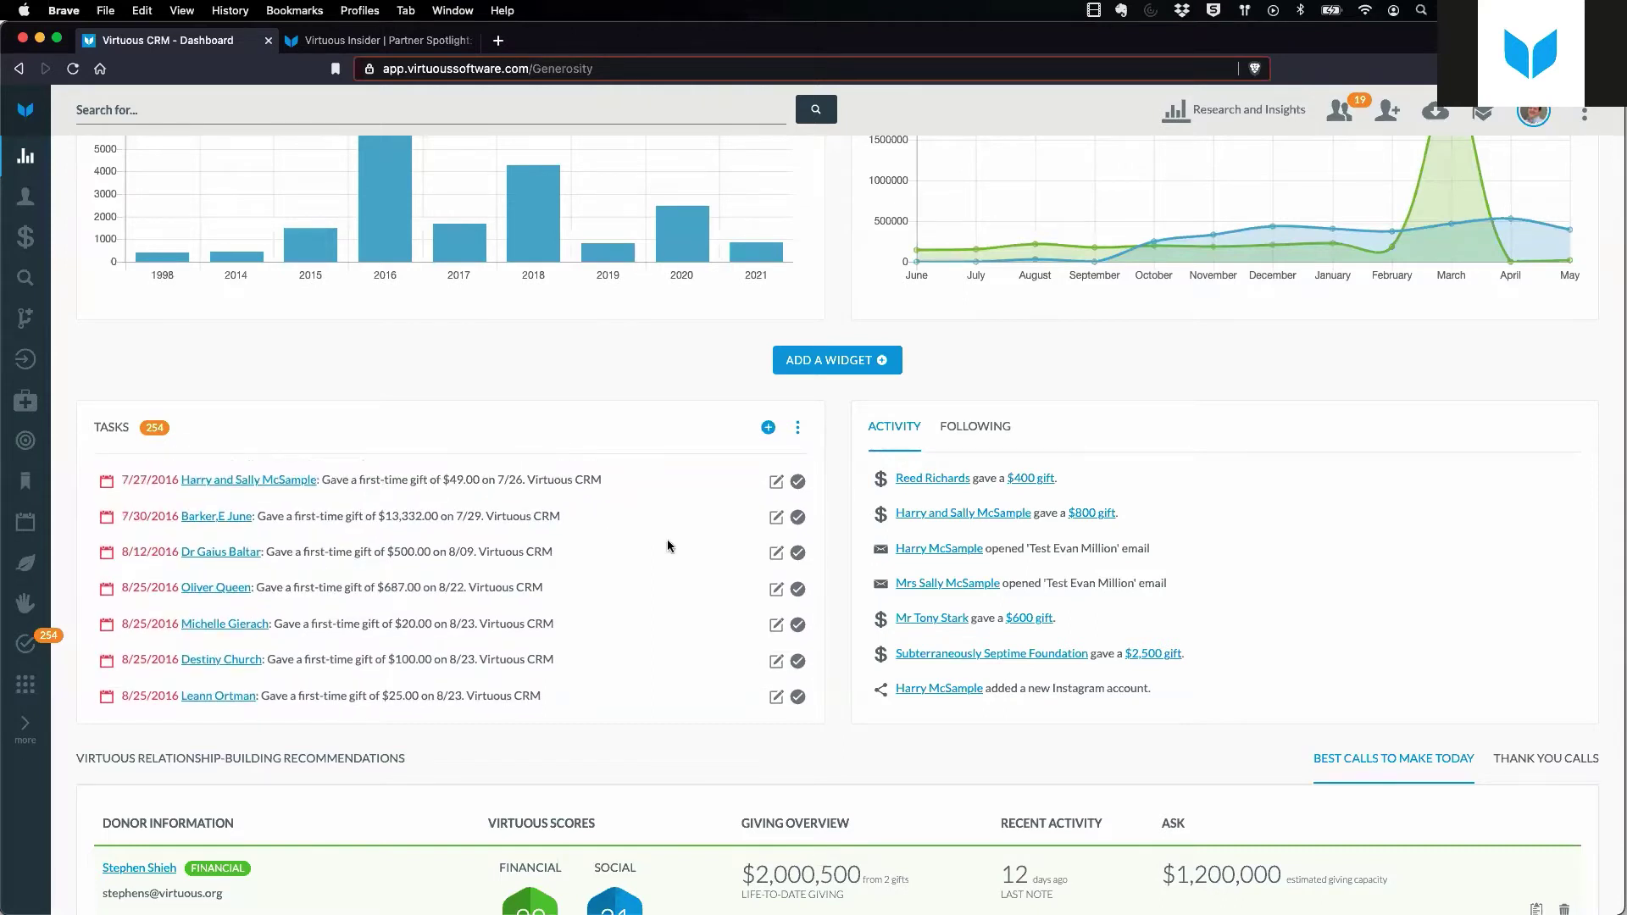
{"action": "left_click", "coordinate": [798, 428]}
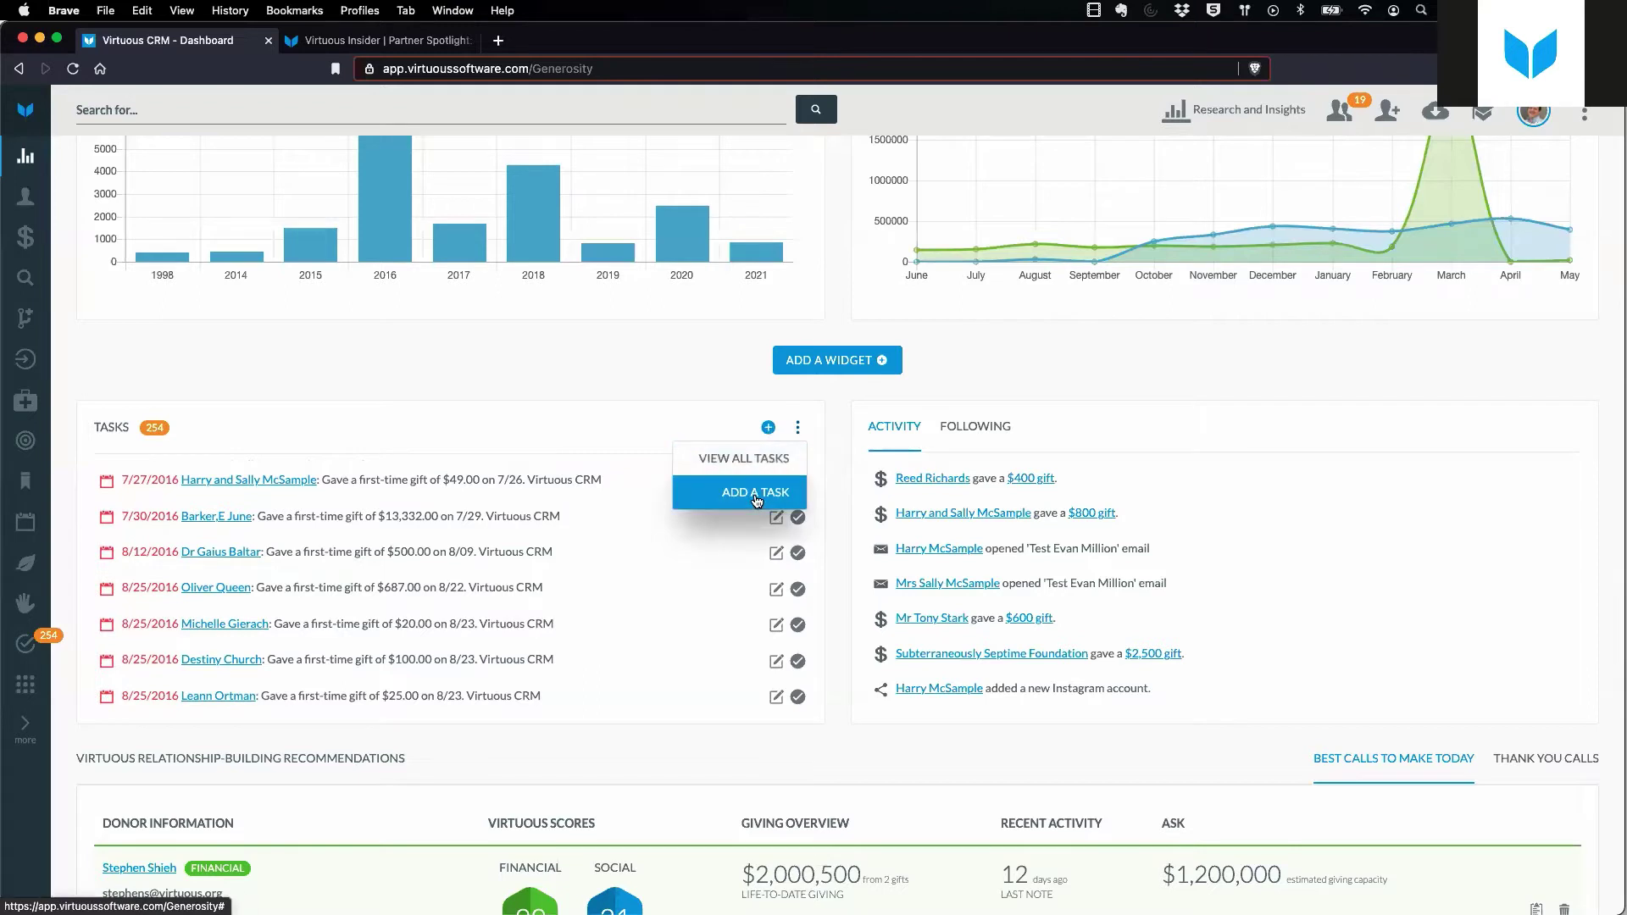
{"action": "left_click", "coordinate": [698, 376]}
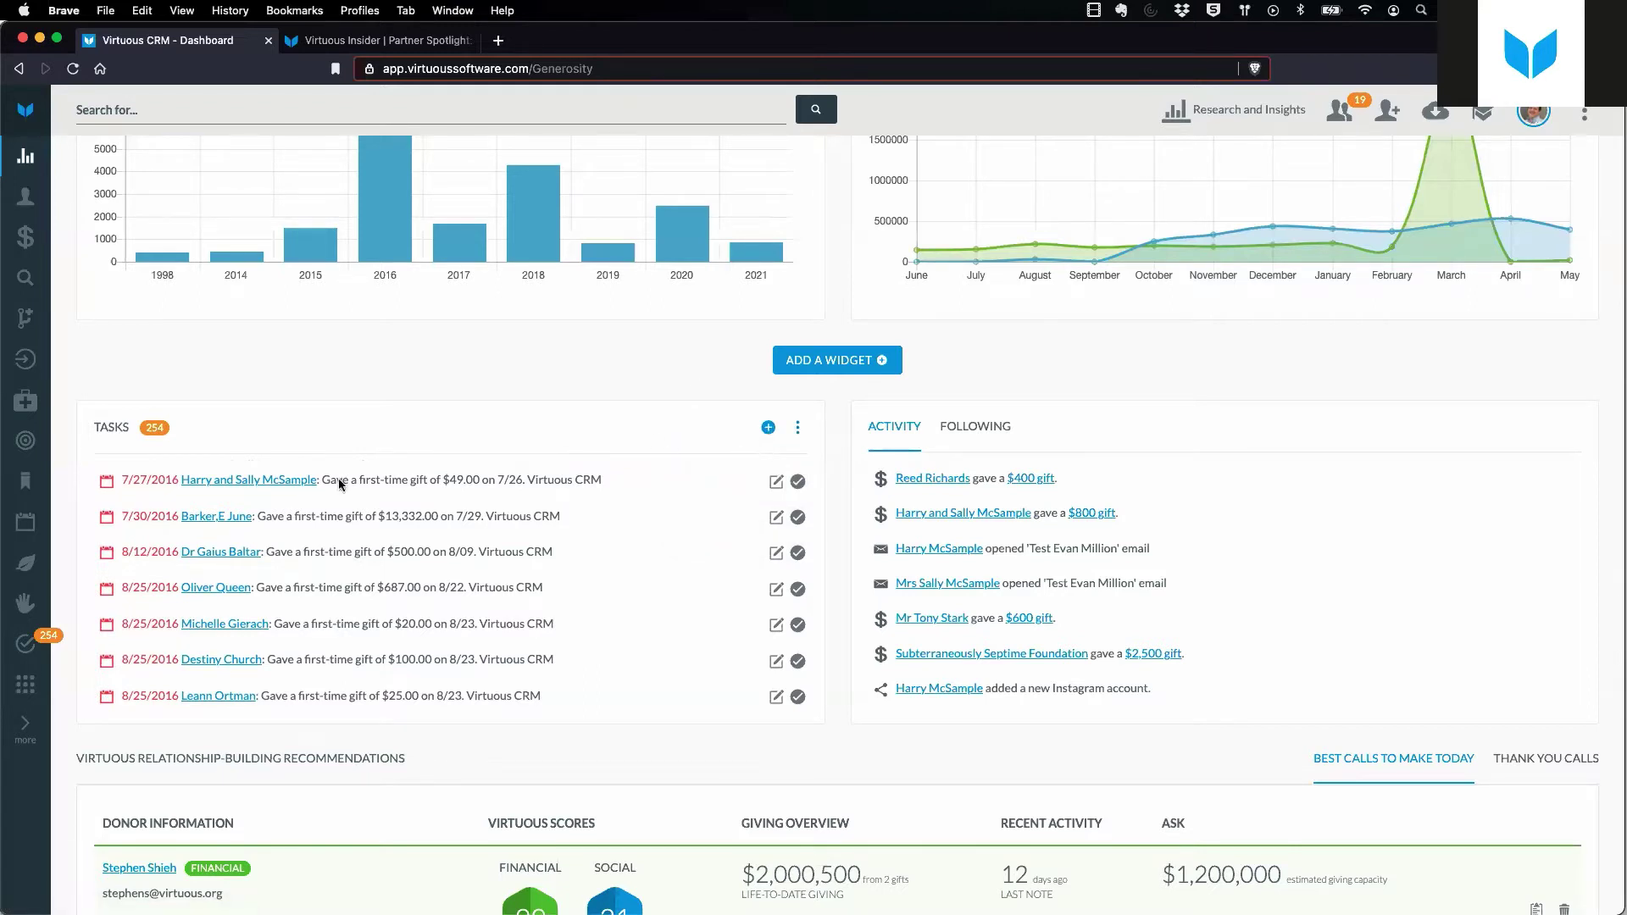
Open the contact of the first dashboard task in a new browser tab and review its Tasks page and add-task form.
{"action": "right_click", "coordinate": [253, 480]}
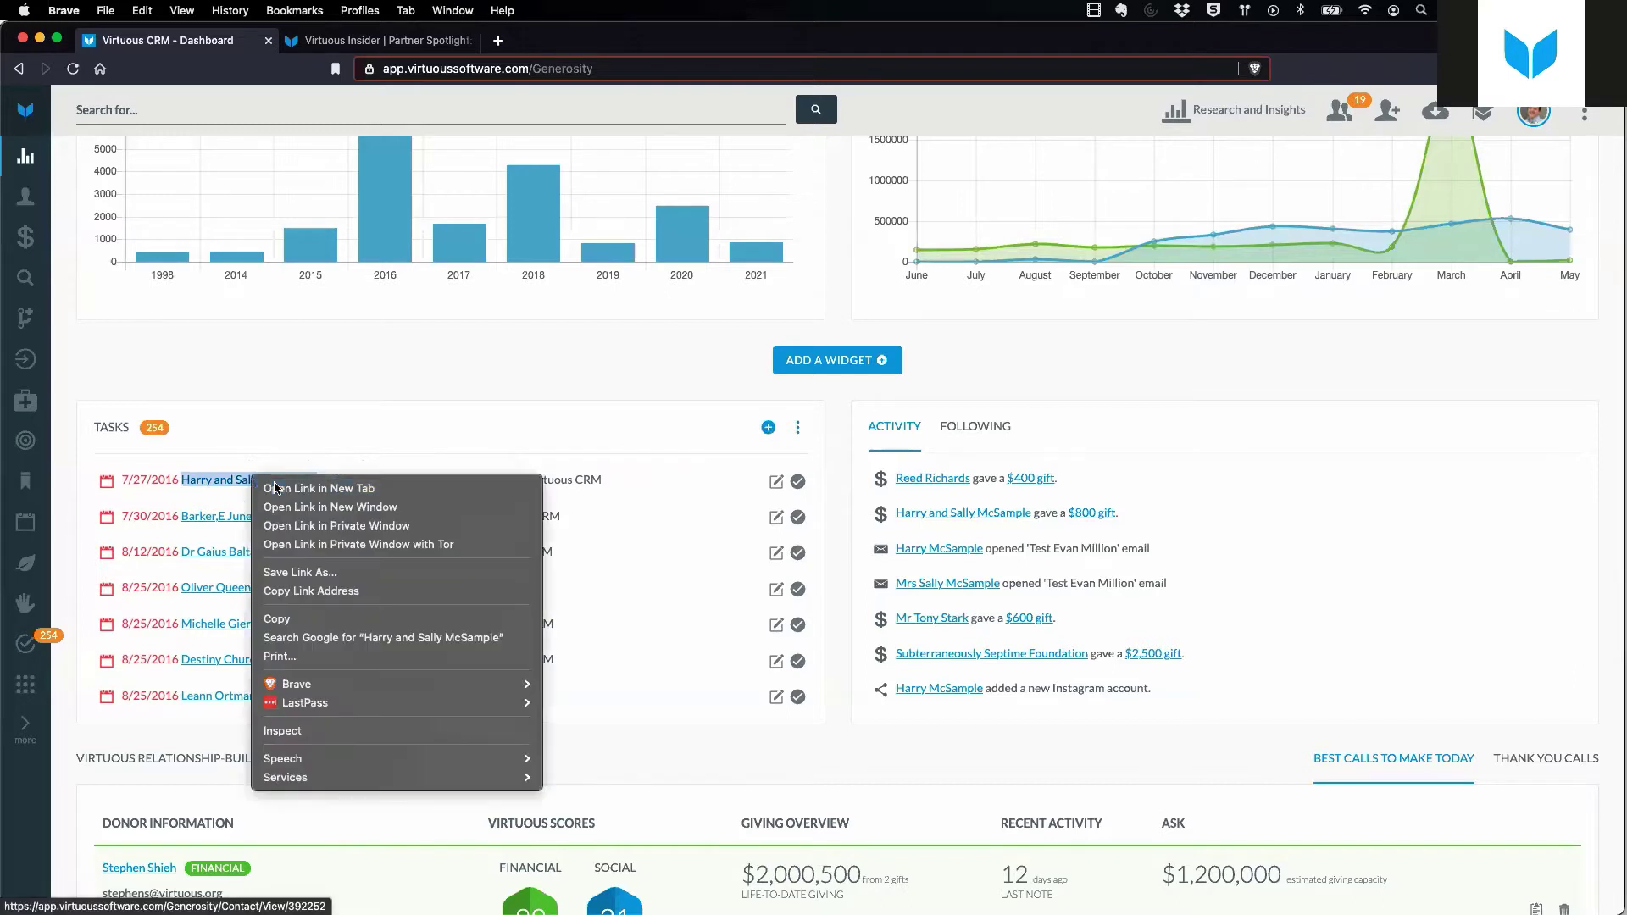
{"action": "left_click", "coordinate": [318, 488]}
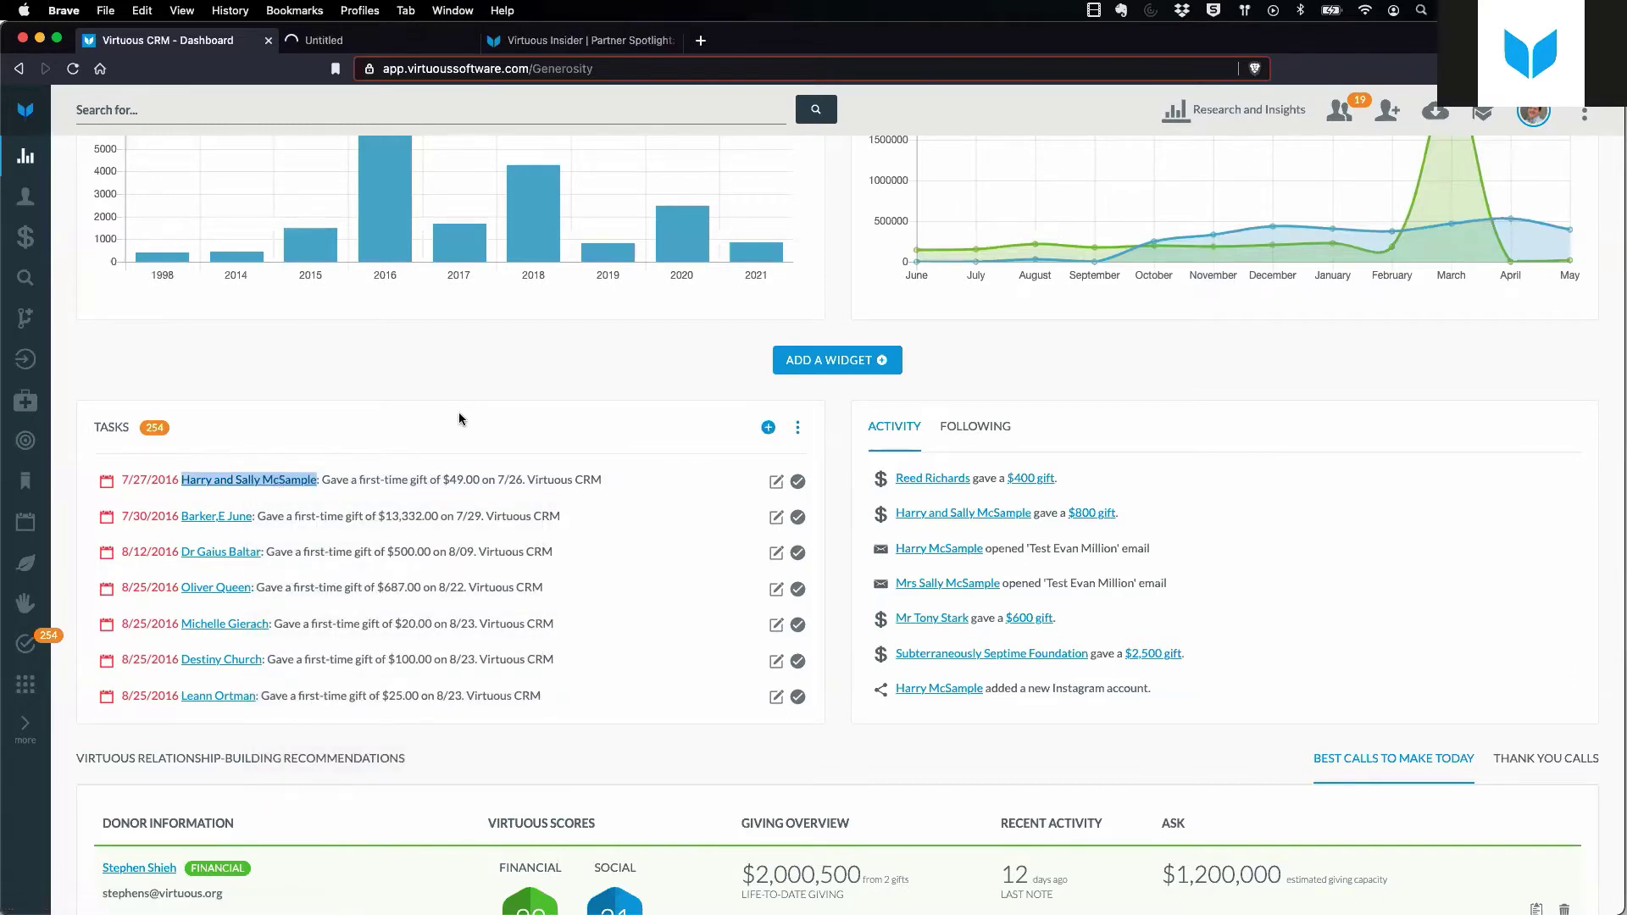
{"action": "left_click", "coordinate": [361, 44]}
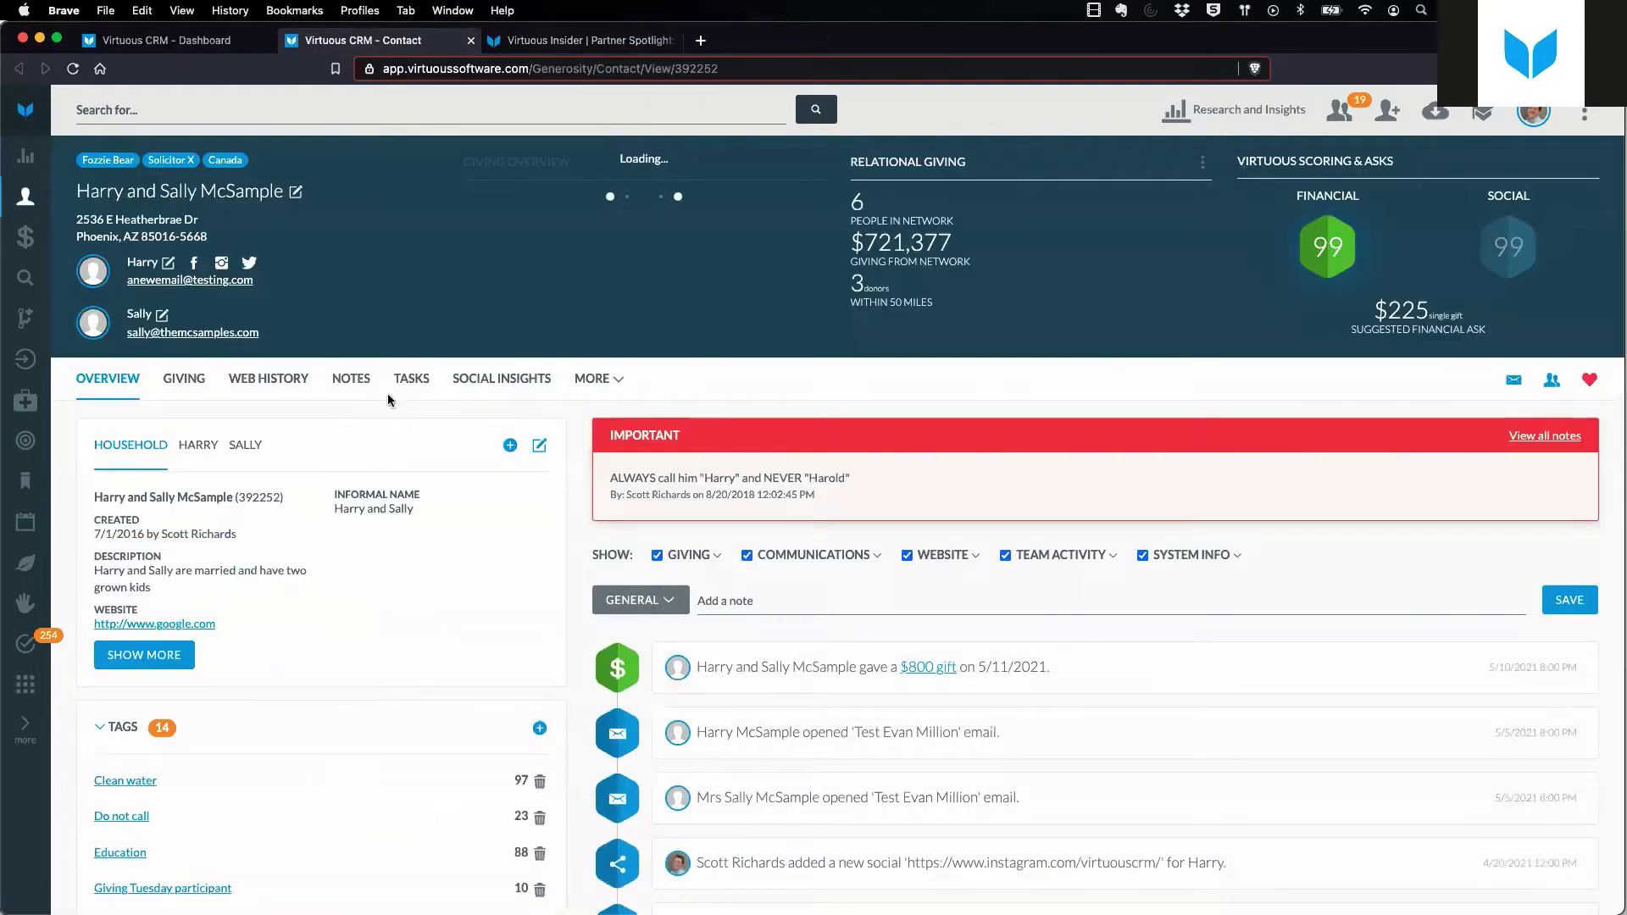
{"action": "left_click", "coordinate": [411, 379]}
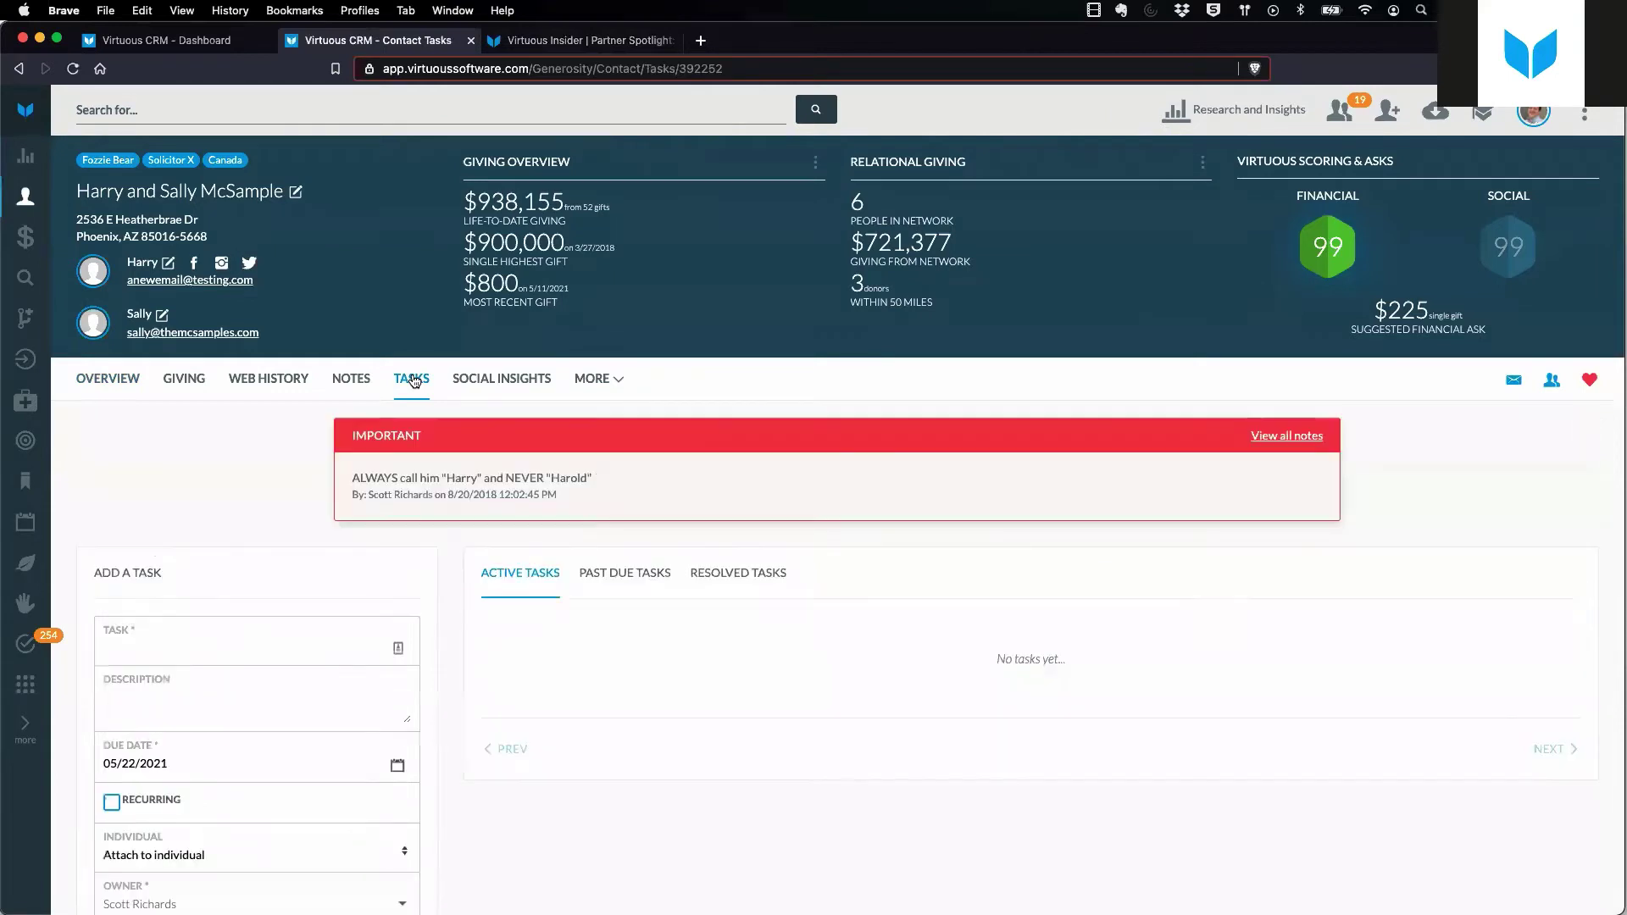
{"action": "scroll", "coordinate": [657, 606], "scroll_direction": "down", "scroll_amount": 3}
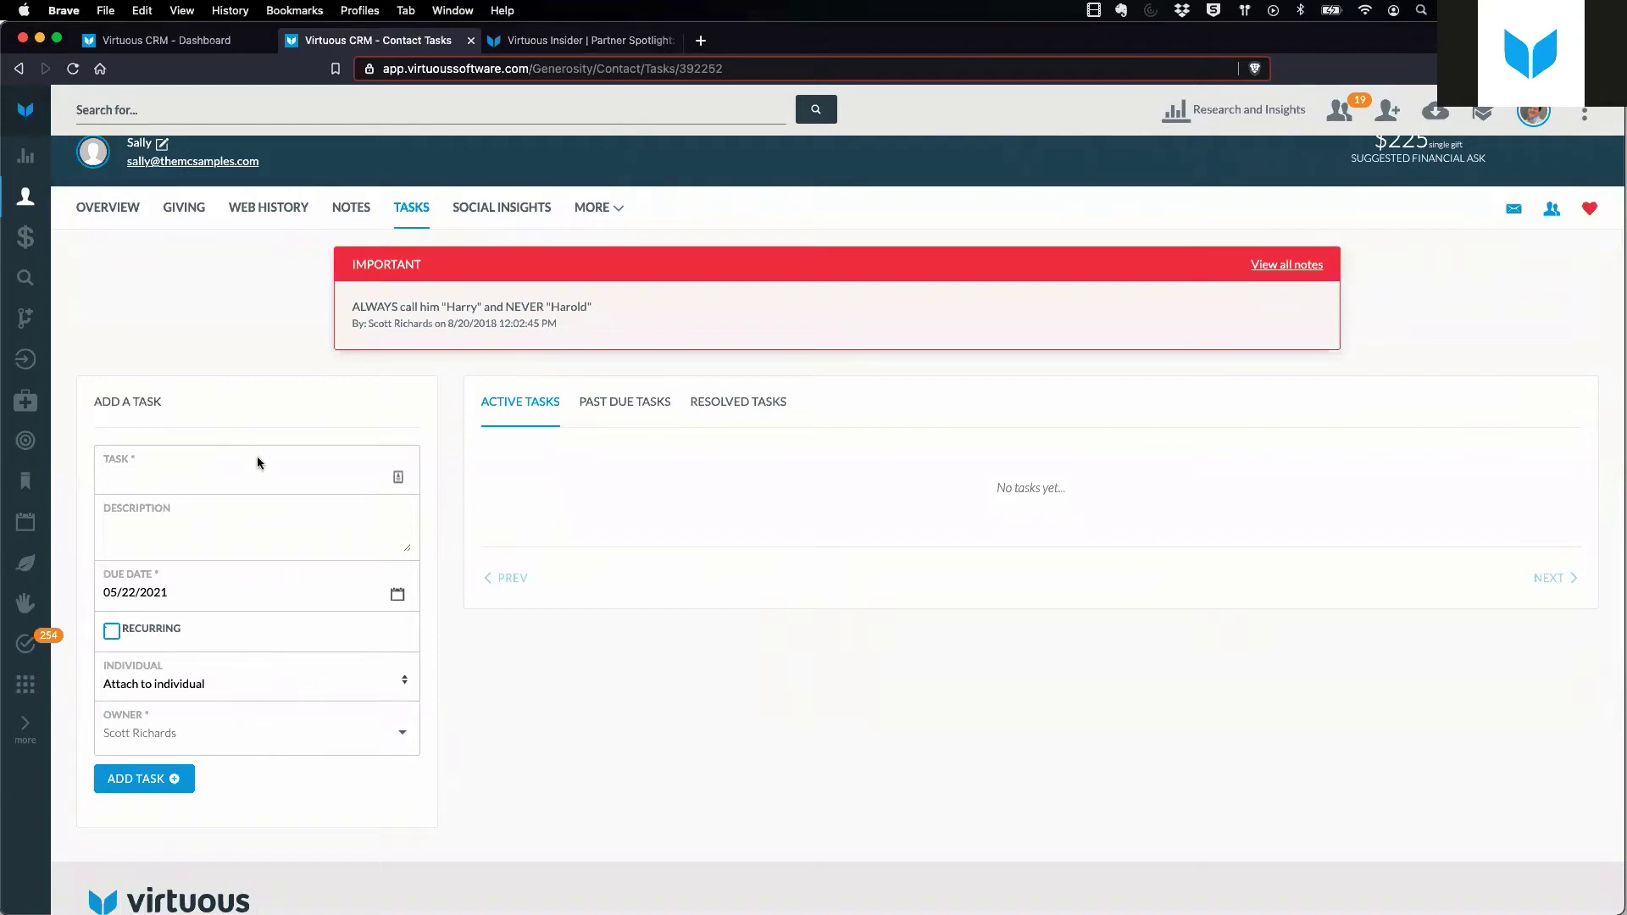
{"action": "scroll", "coordinate": [322, 364], "scroll_direction": "up", "scroll_amount": 2}
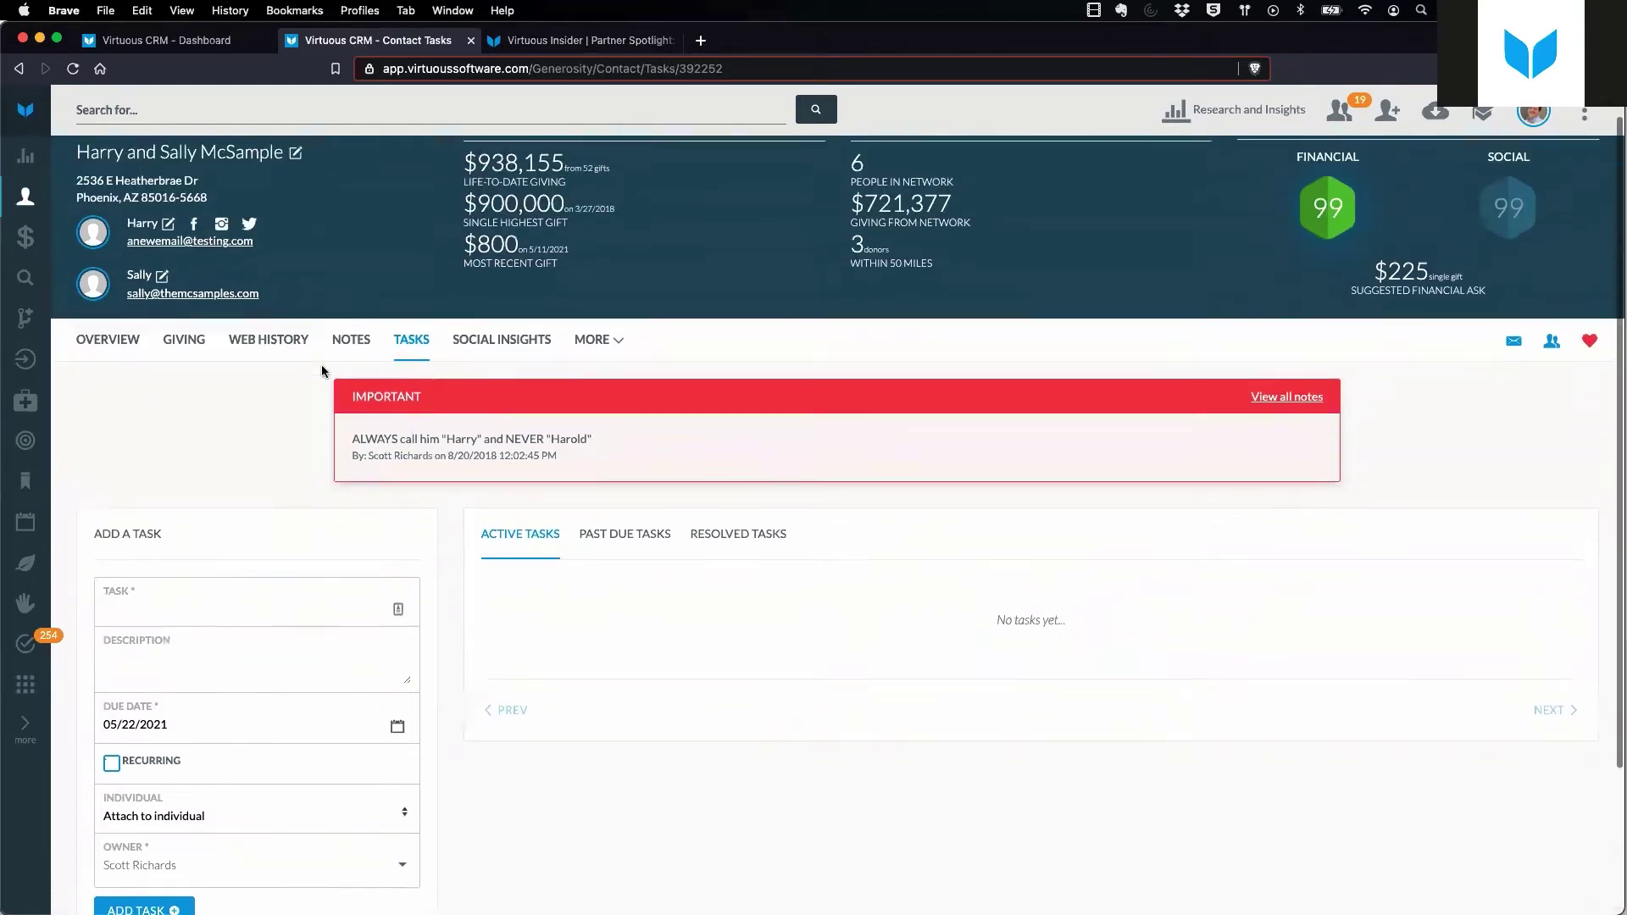
{"action": "scroll", "coordinate": [322, 366], "scroll_direction": "up", "scroll_amount": 1}
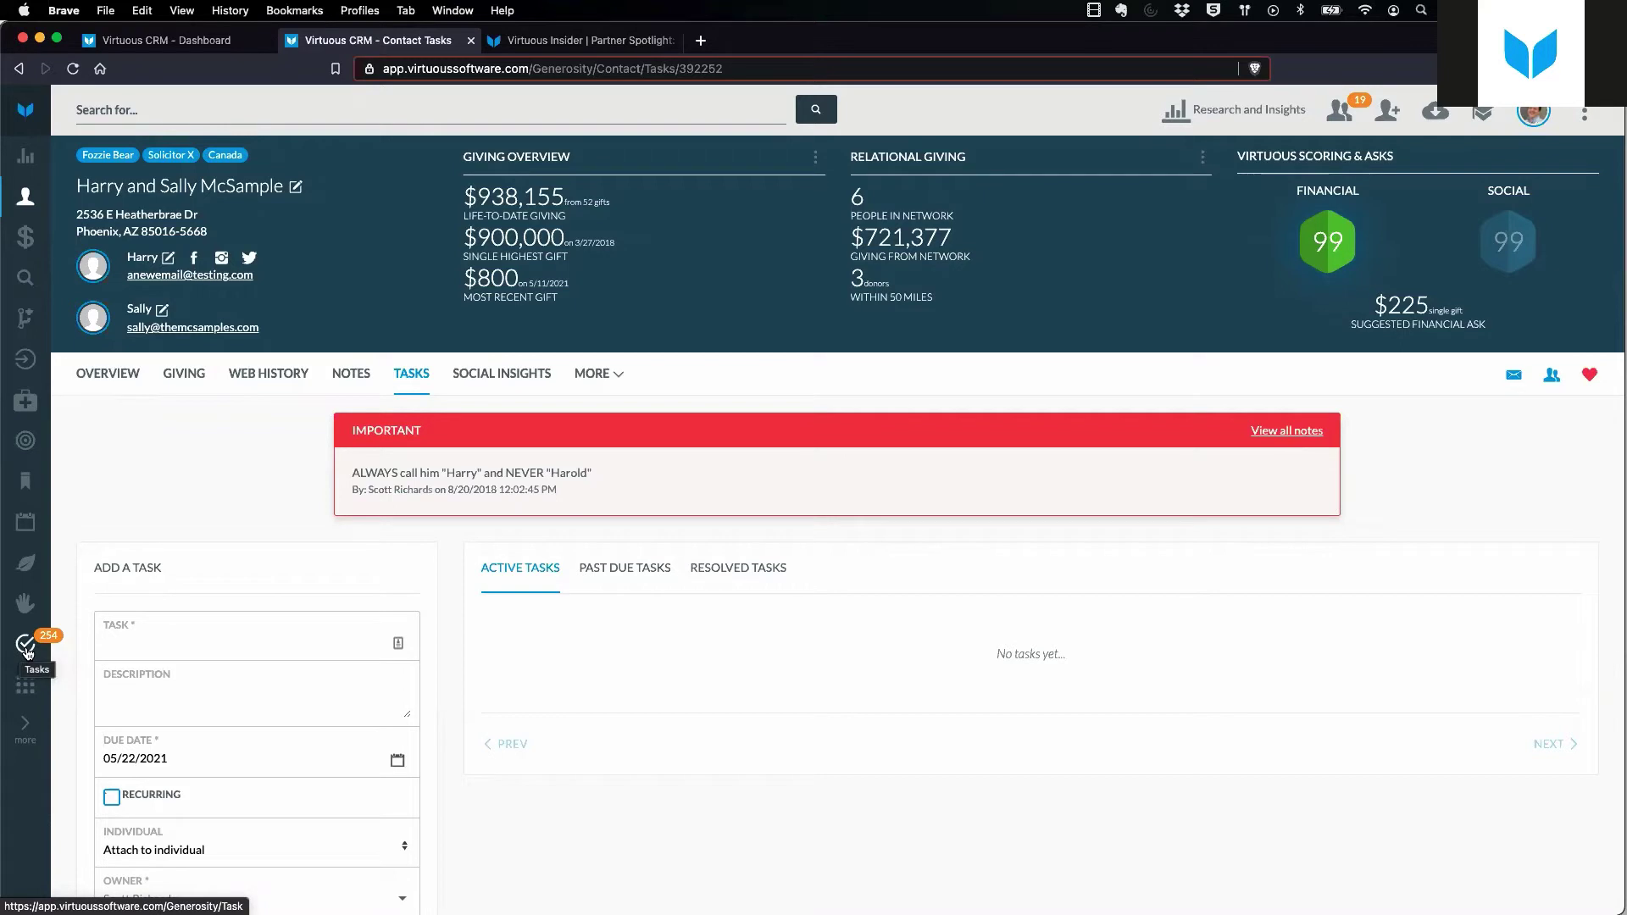
Open the full Tasks page and compare it with the dashboard's Tasks widget.
{"action": "left_click", "coordinate": [27, 645]}
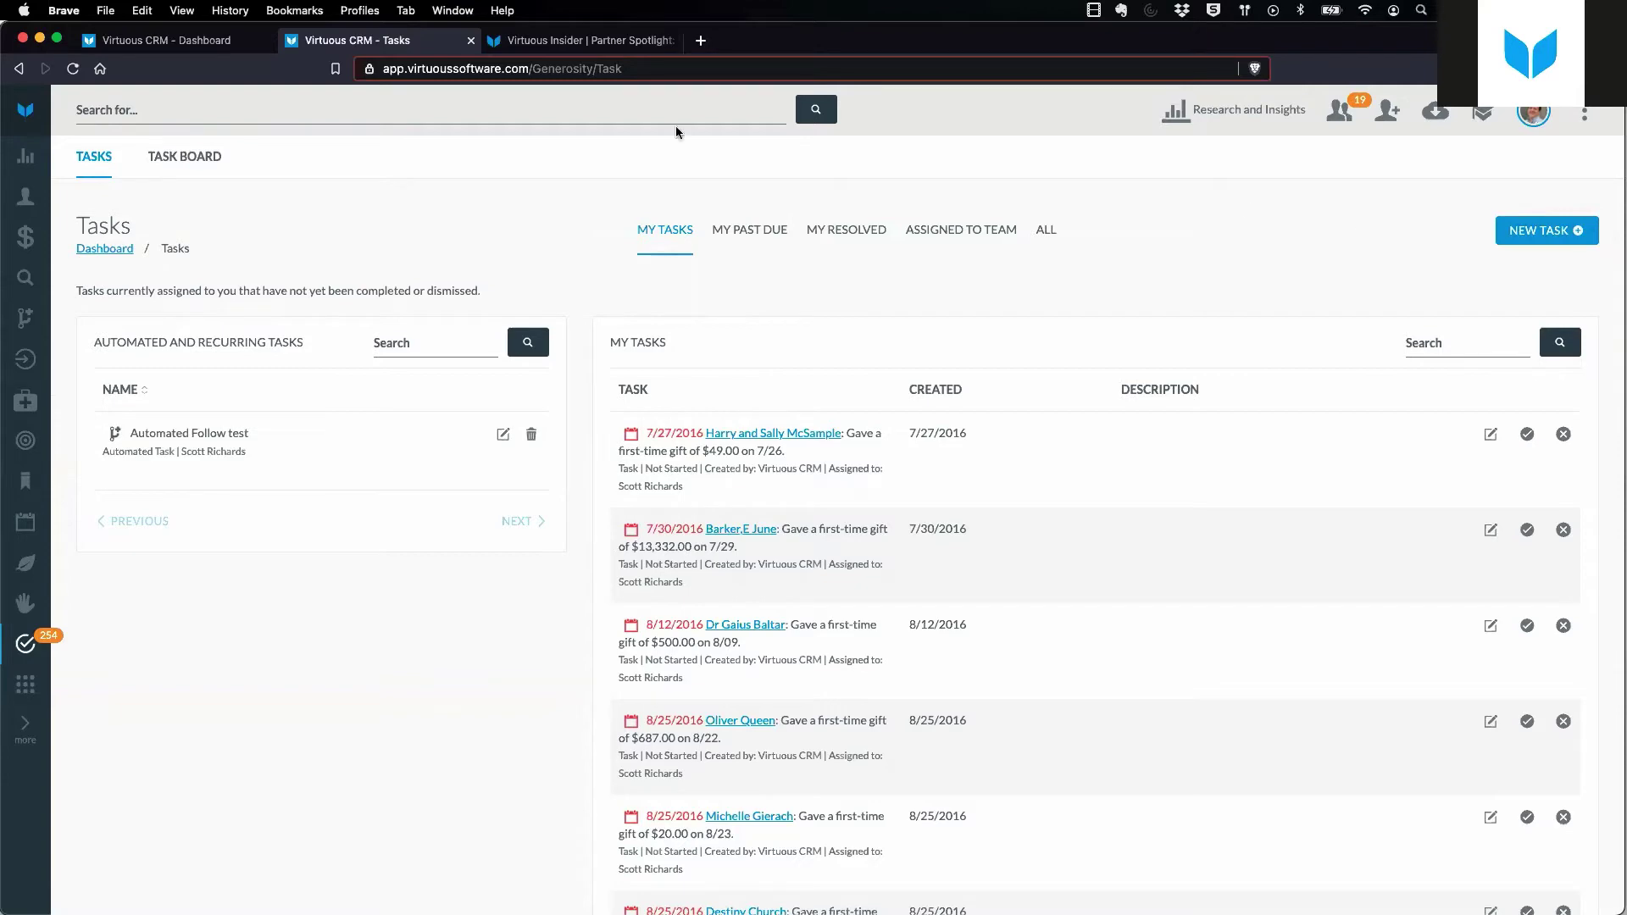
{"action": "left_click", "coordinate": [206, 47]}
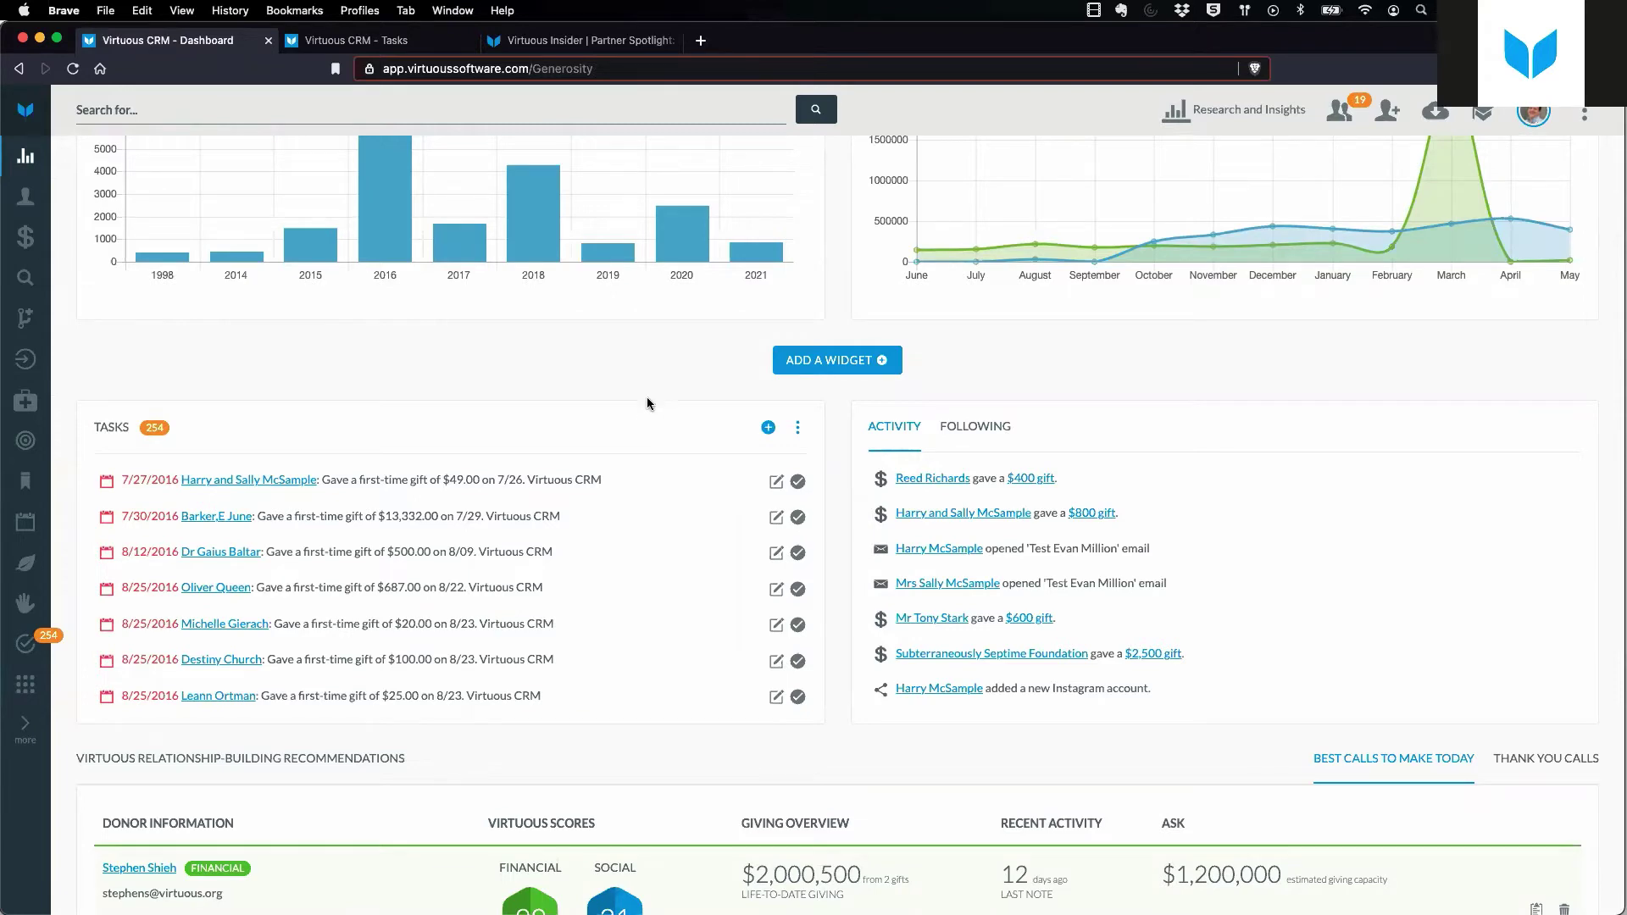
{"action": "left_click", "coordinate": [415, 46]}
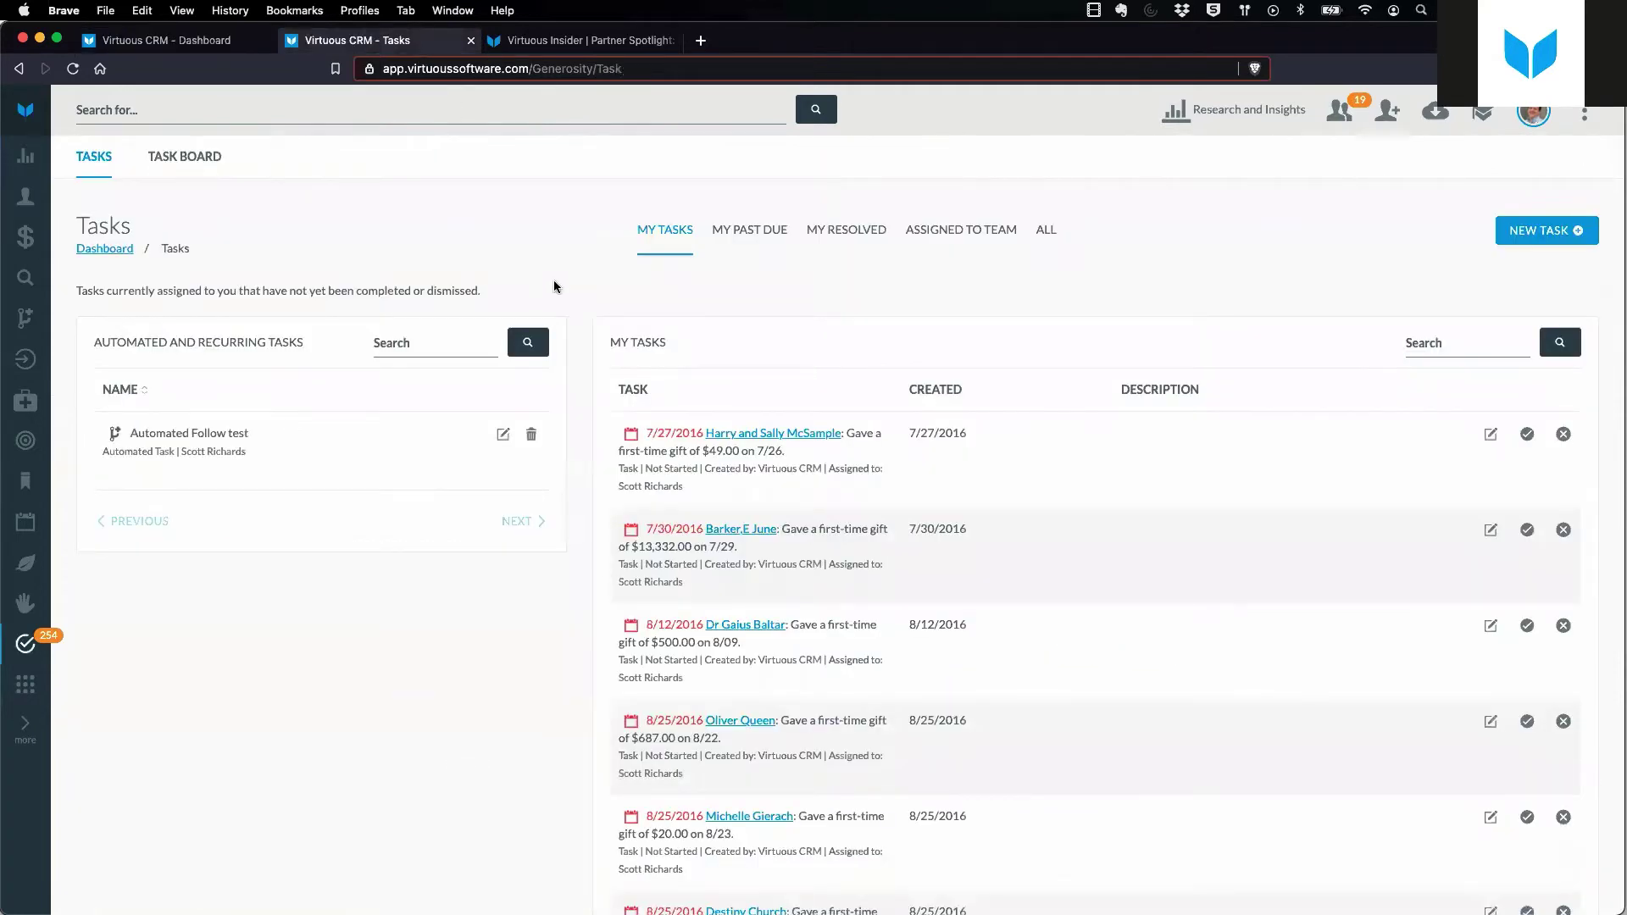
Reload the CRM dashboard in this tab, then reach the Tasks page of the first listed task's contact from there.
{"action": "left_click", "coordinate": [24, 157]}
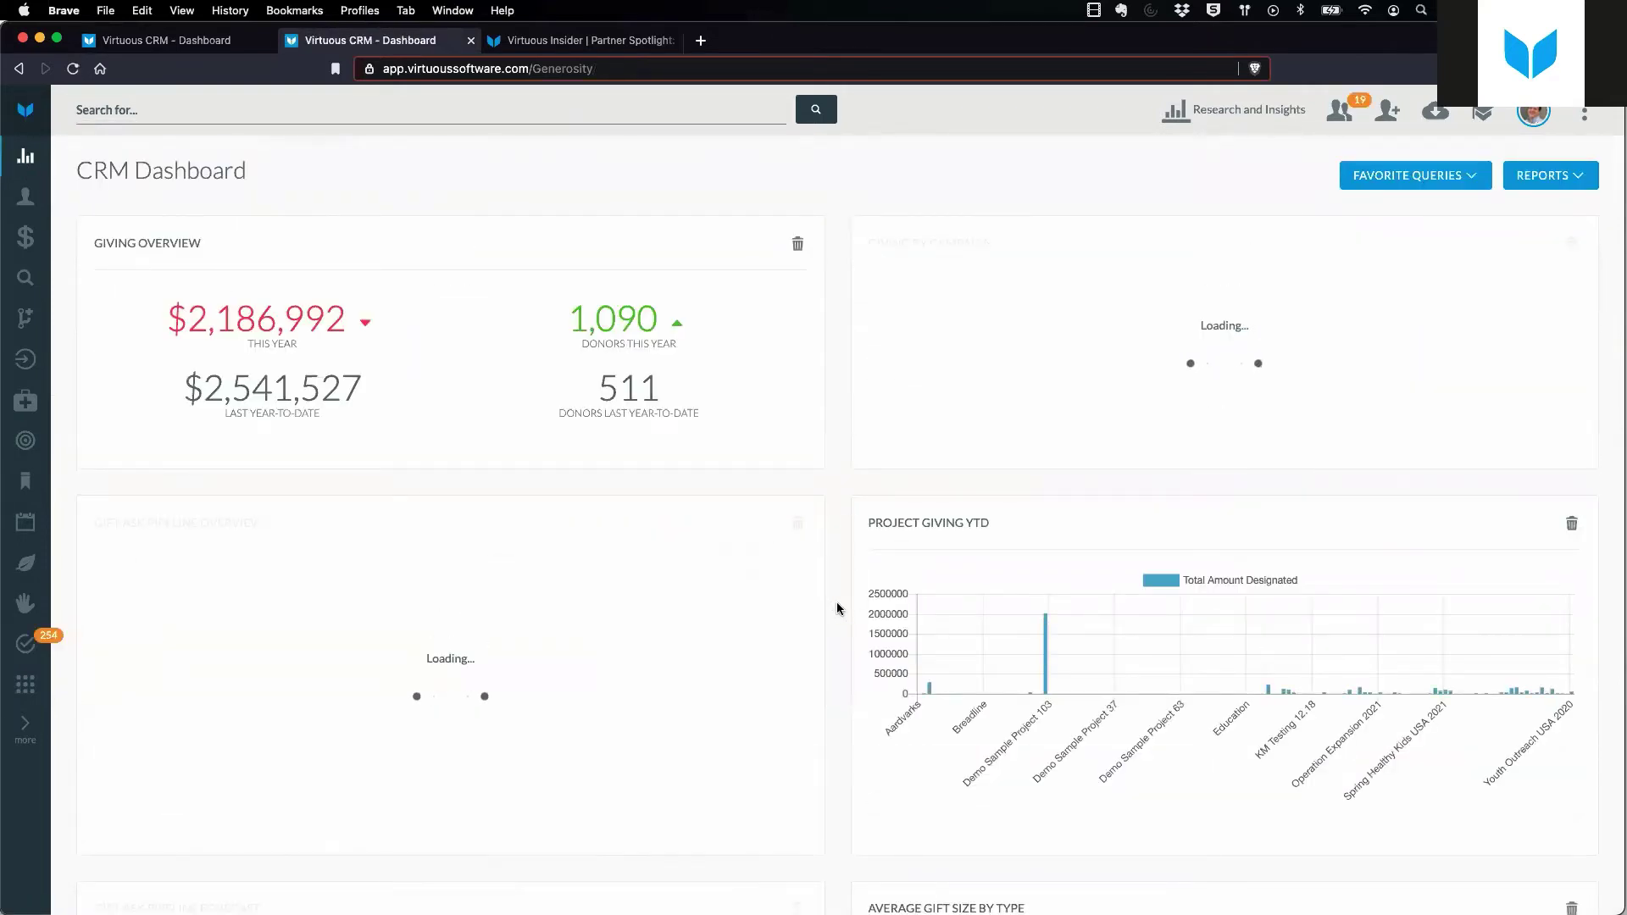
{"action": "scroll", "coordinate": [836, 608], "scroll_direction": "down", "scroll_amount": 20}
{"action": "scroll", "coordinate": [837, 603], "scroll_direction": "down", "scroll_amount": 3}
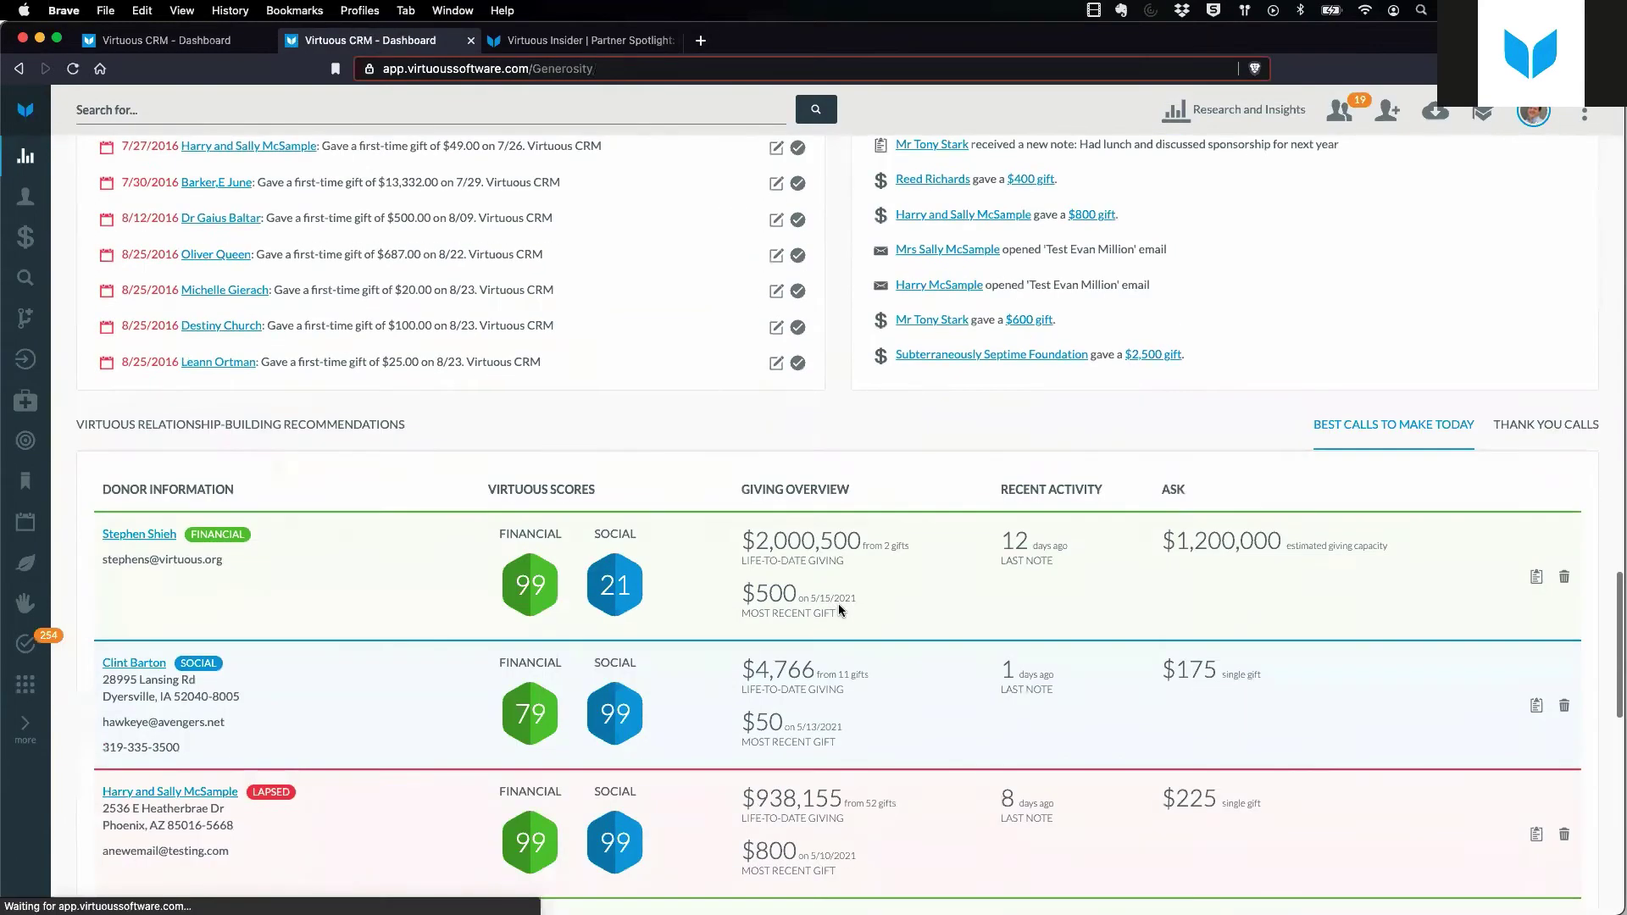
{"action": "scroll", "coordinate": [837, 601], "scroll_direction": "up", "scroll_amount": 5}
{"action": "left_click", "coordinate": [251, 461]}
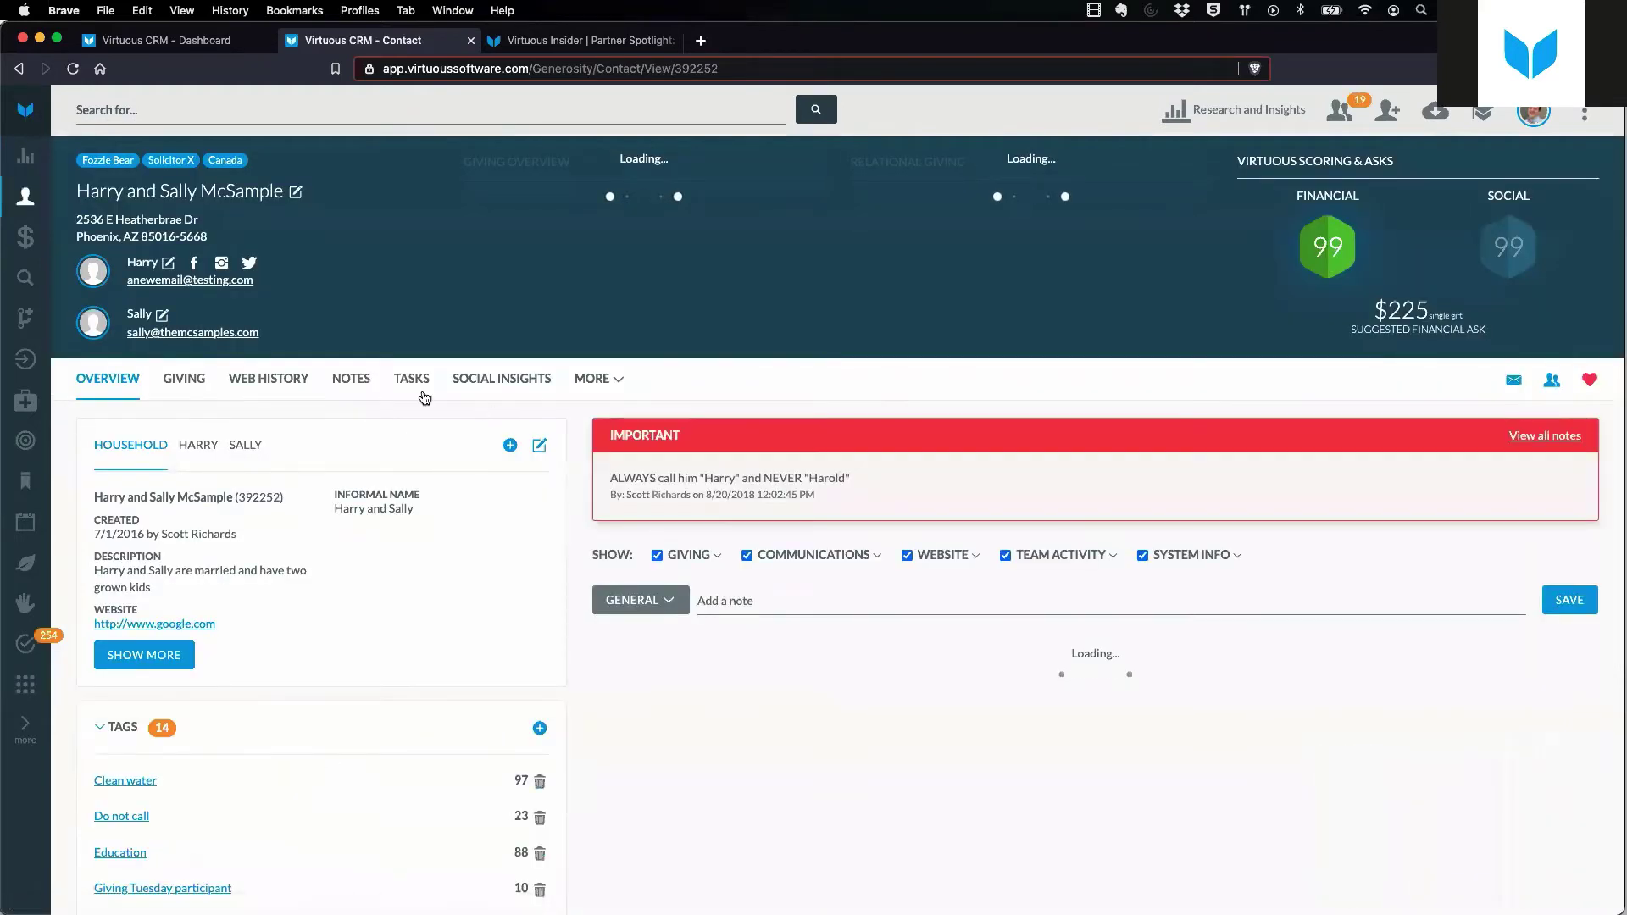
{"action": "left_click", "coordinate": [412, 382]}
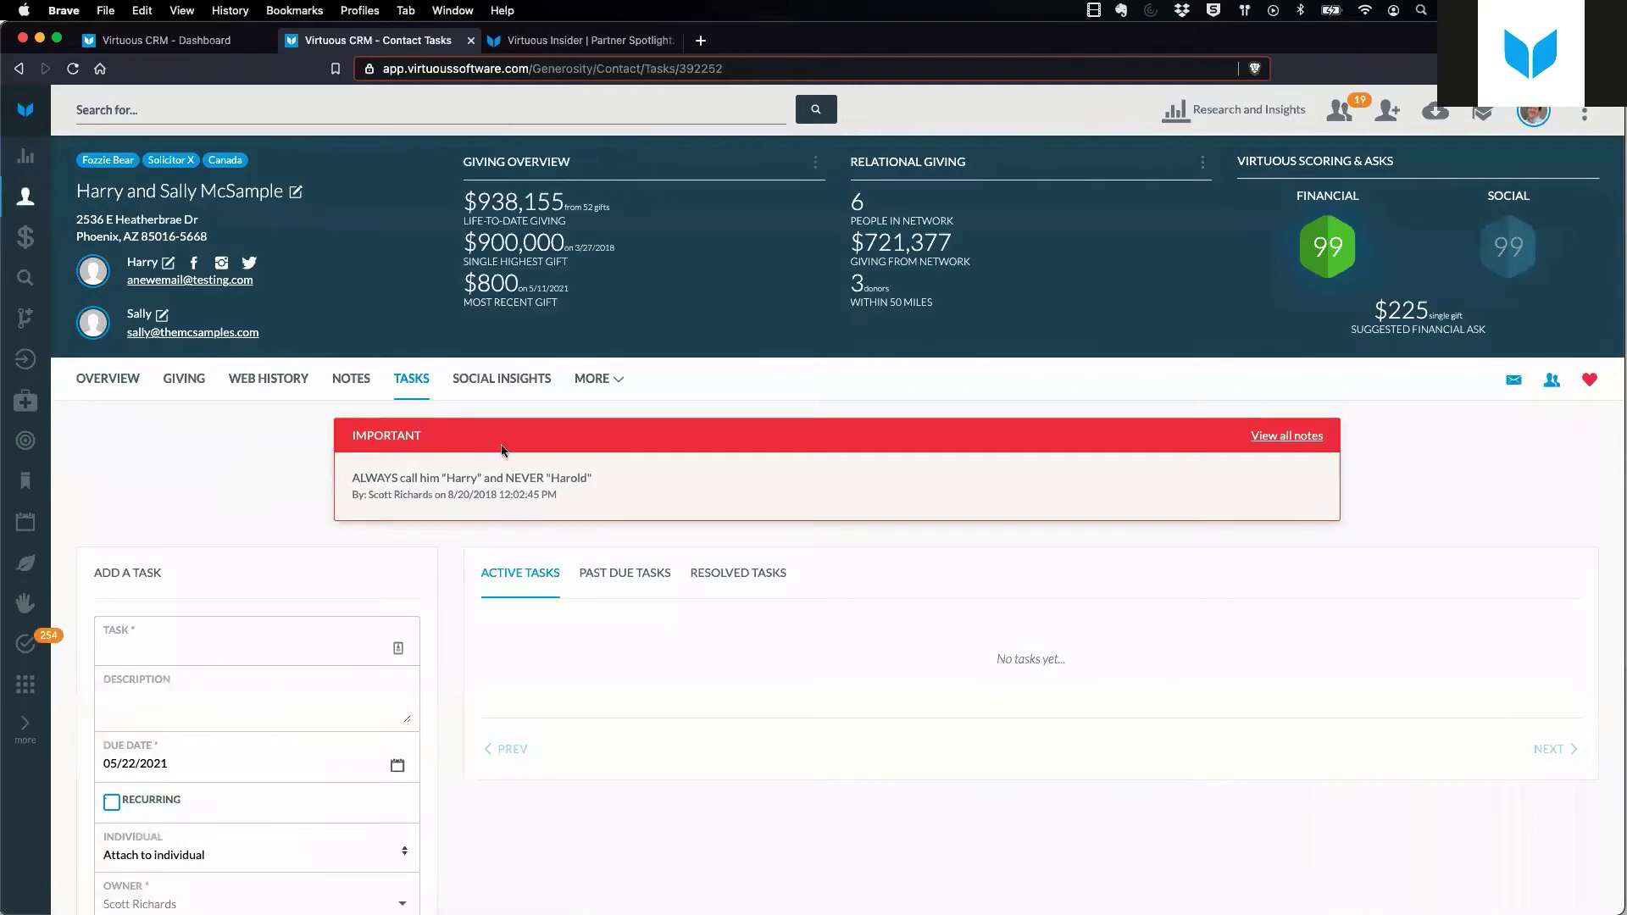
Return to the original dashboard tab and create a new task named "Call and see how the event was", due 06/03/2021.
{"action": "left_click", "coordinate": [170, 40]}
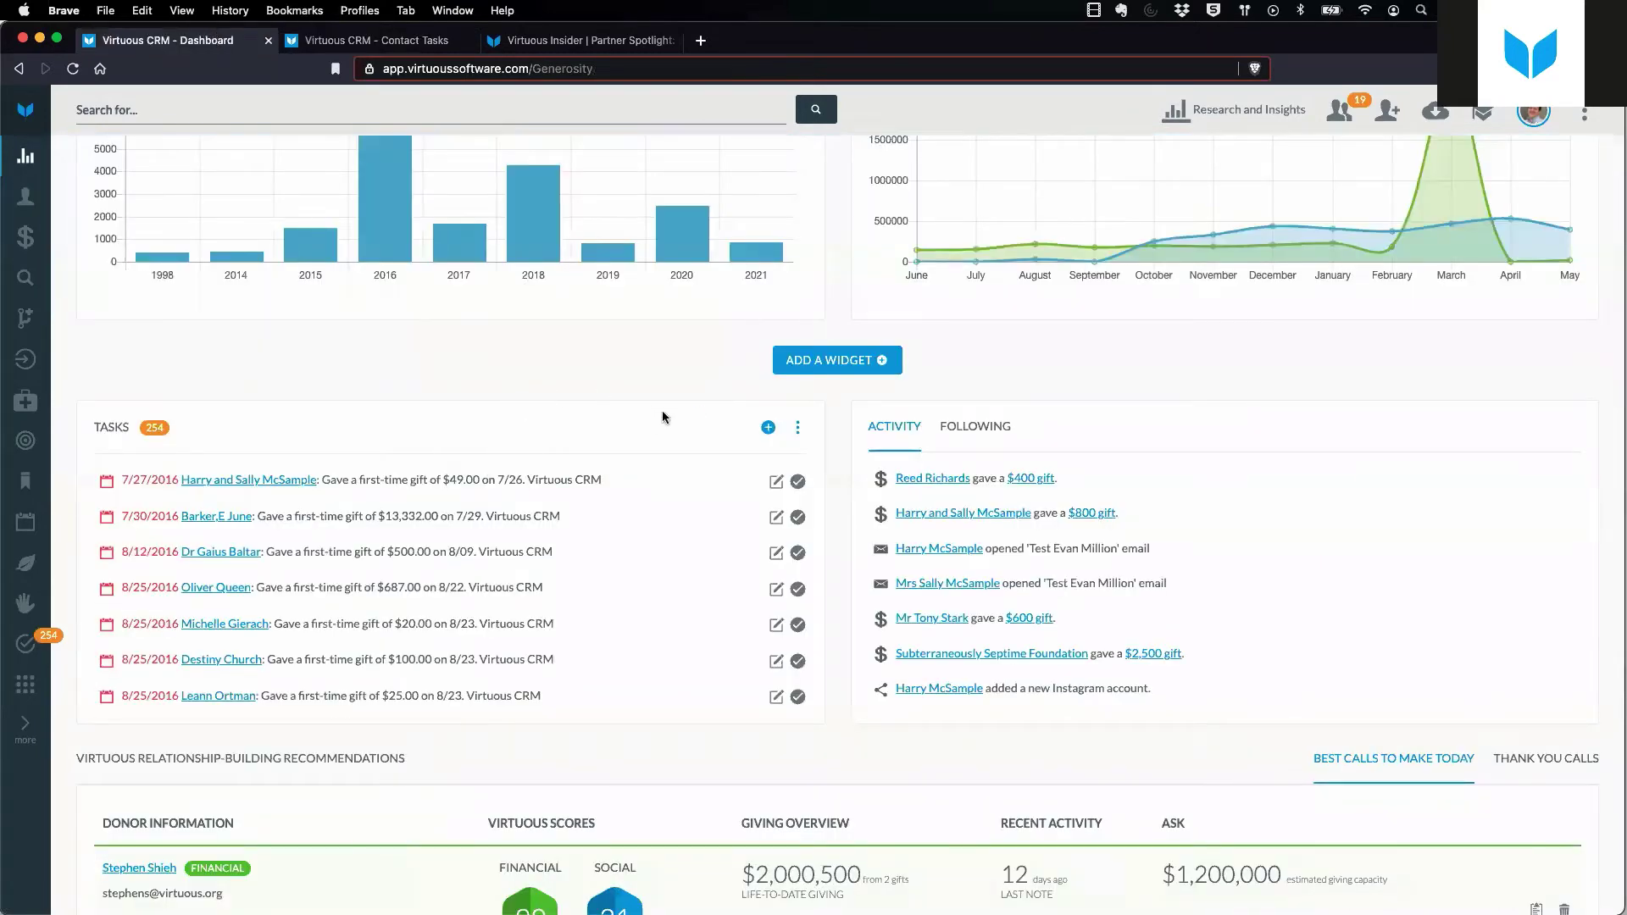
{"action": "left_click", "coordinate": [766, 428]}
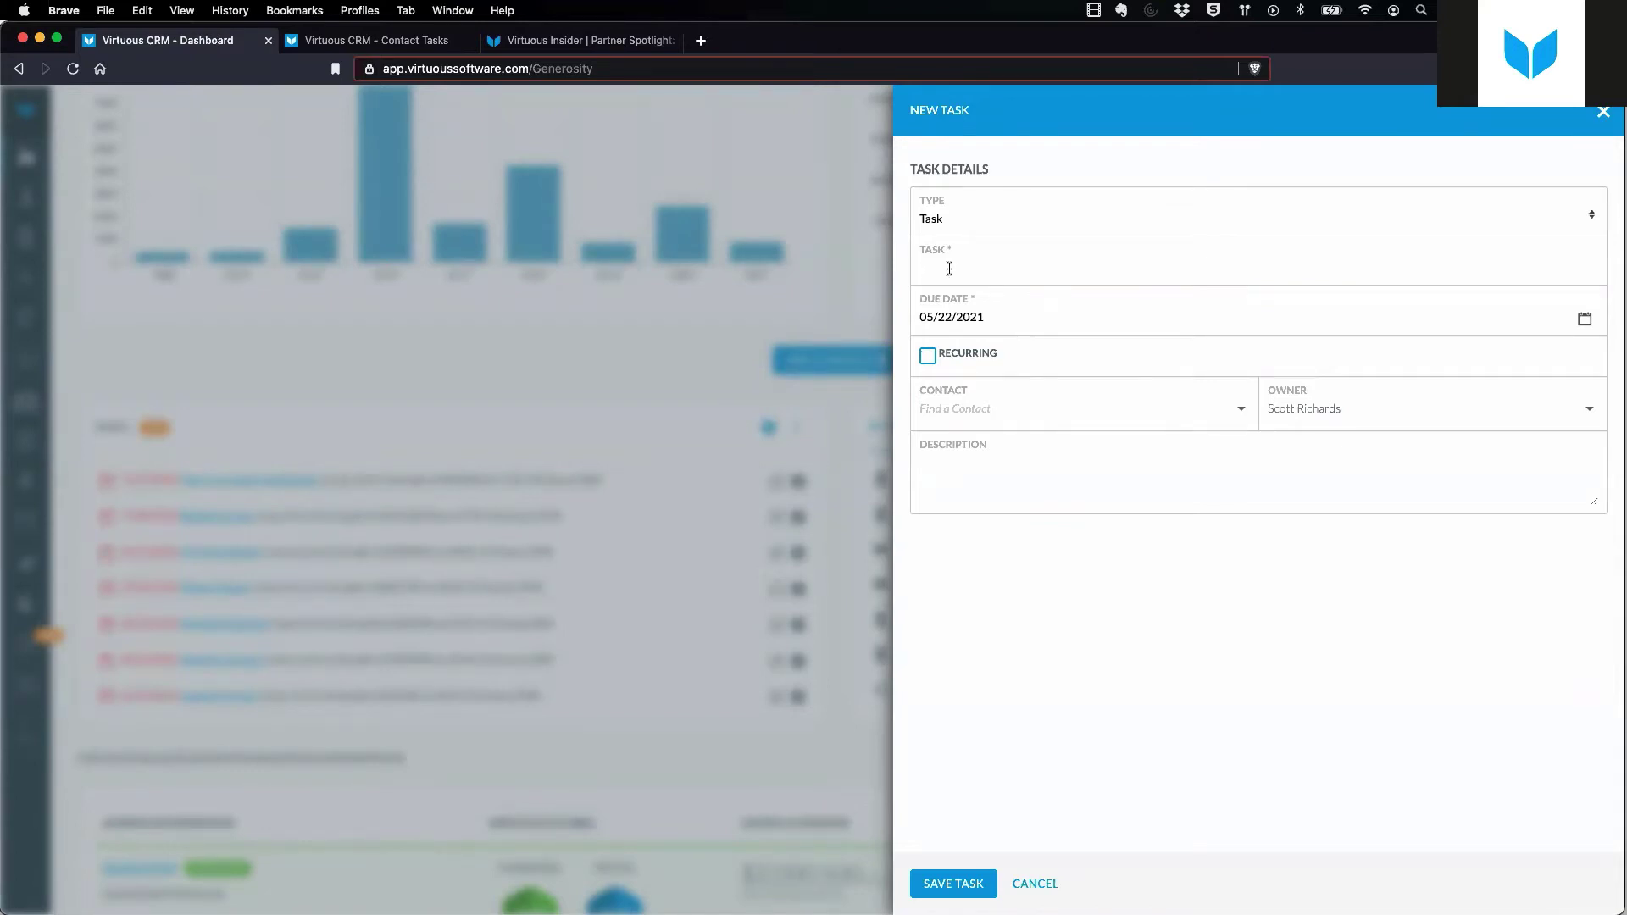
{"action": "type", "text": "Call and see how the event was"}
{"action": "left_click", "coordinate": [1584, 319]}
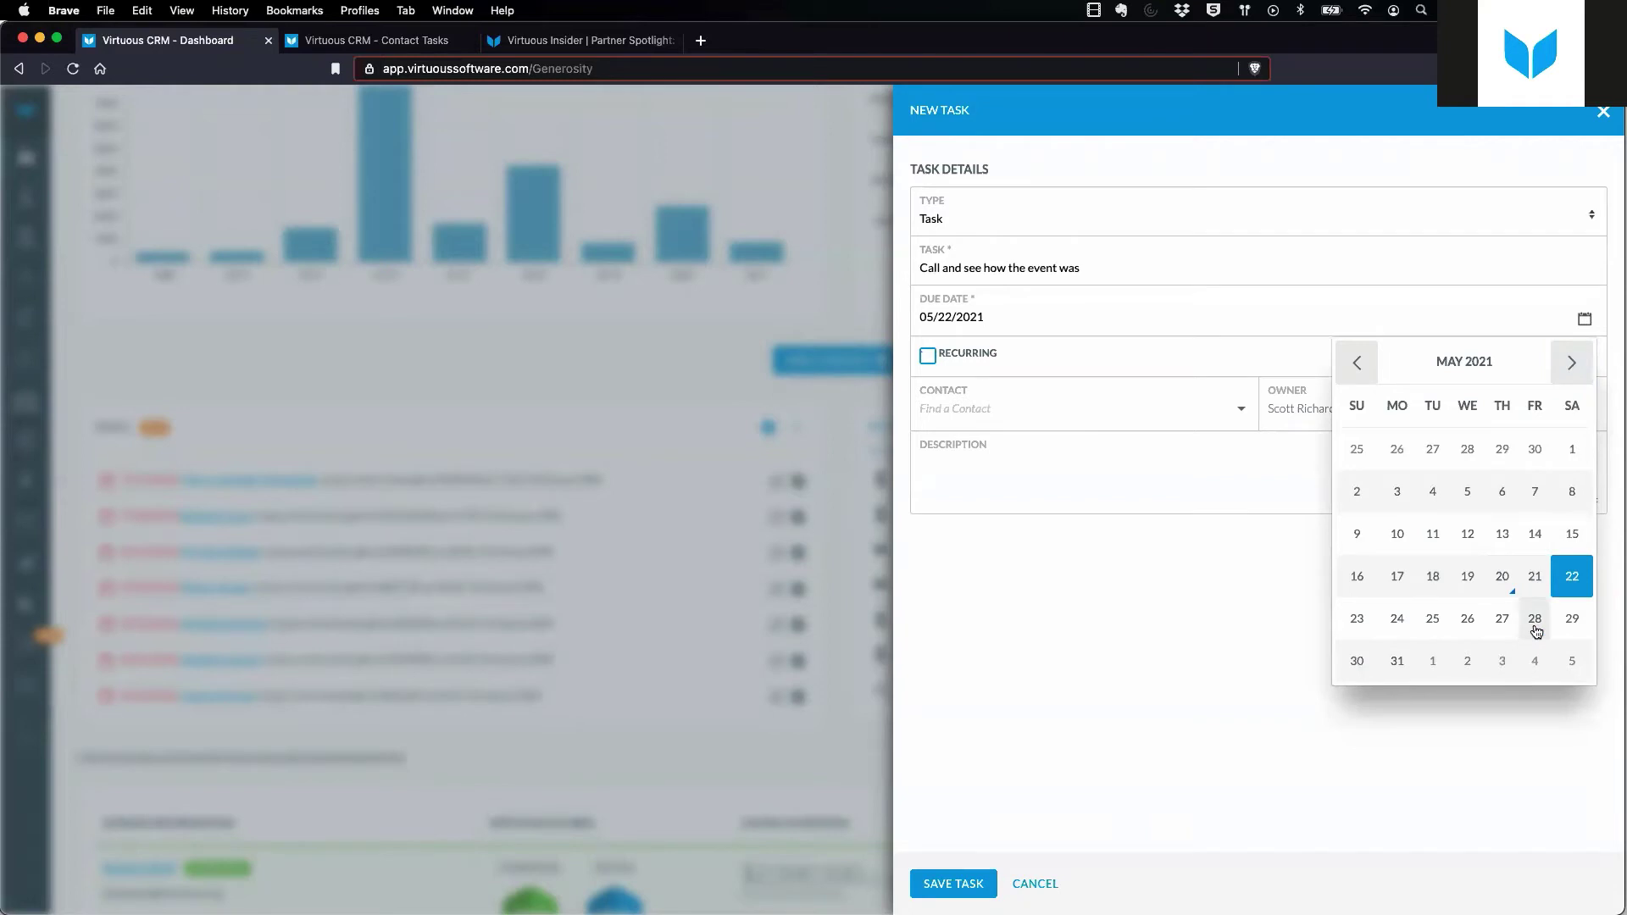
{"action": "left_click", "coordinate": [1502, 663]}
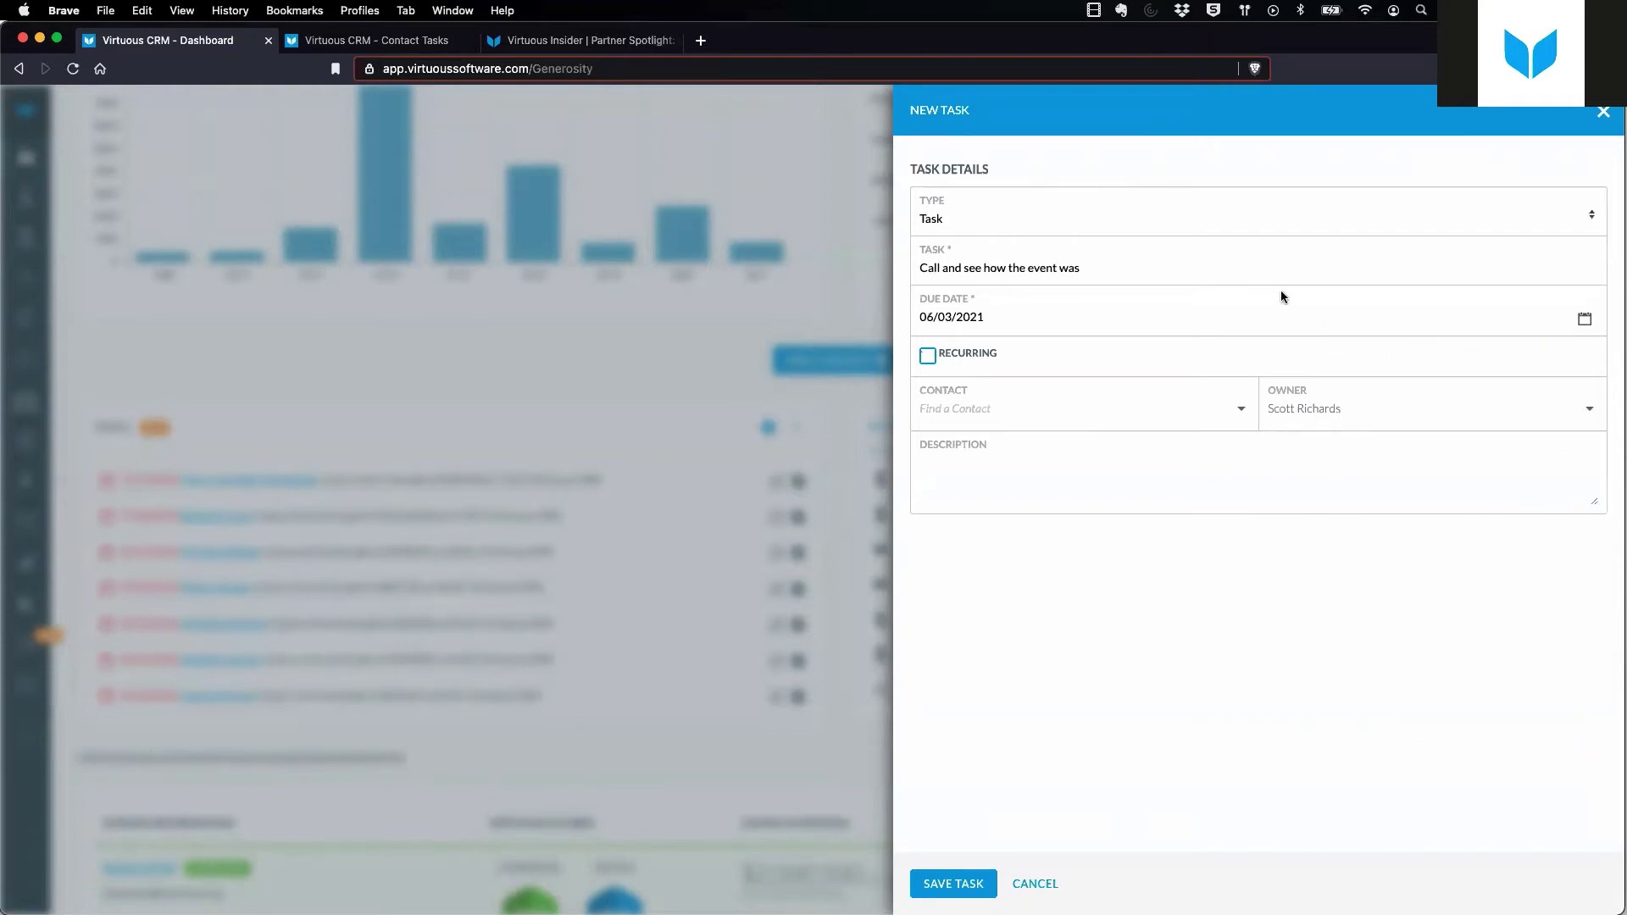
Attach the new task to the first contact matching the searched first name, and assign it to the third user in the owner list.
{"action": "left_click", "coordinate": [1064, 410]}
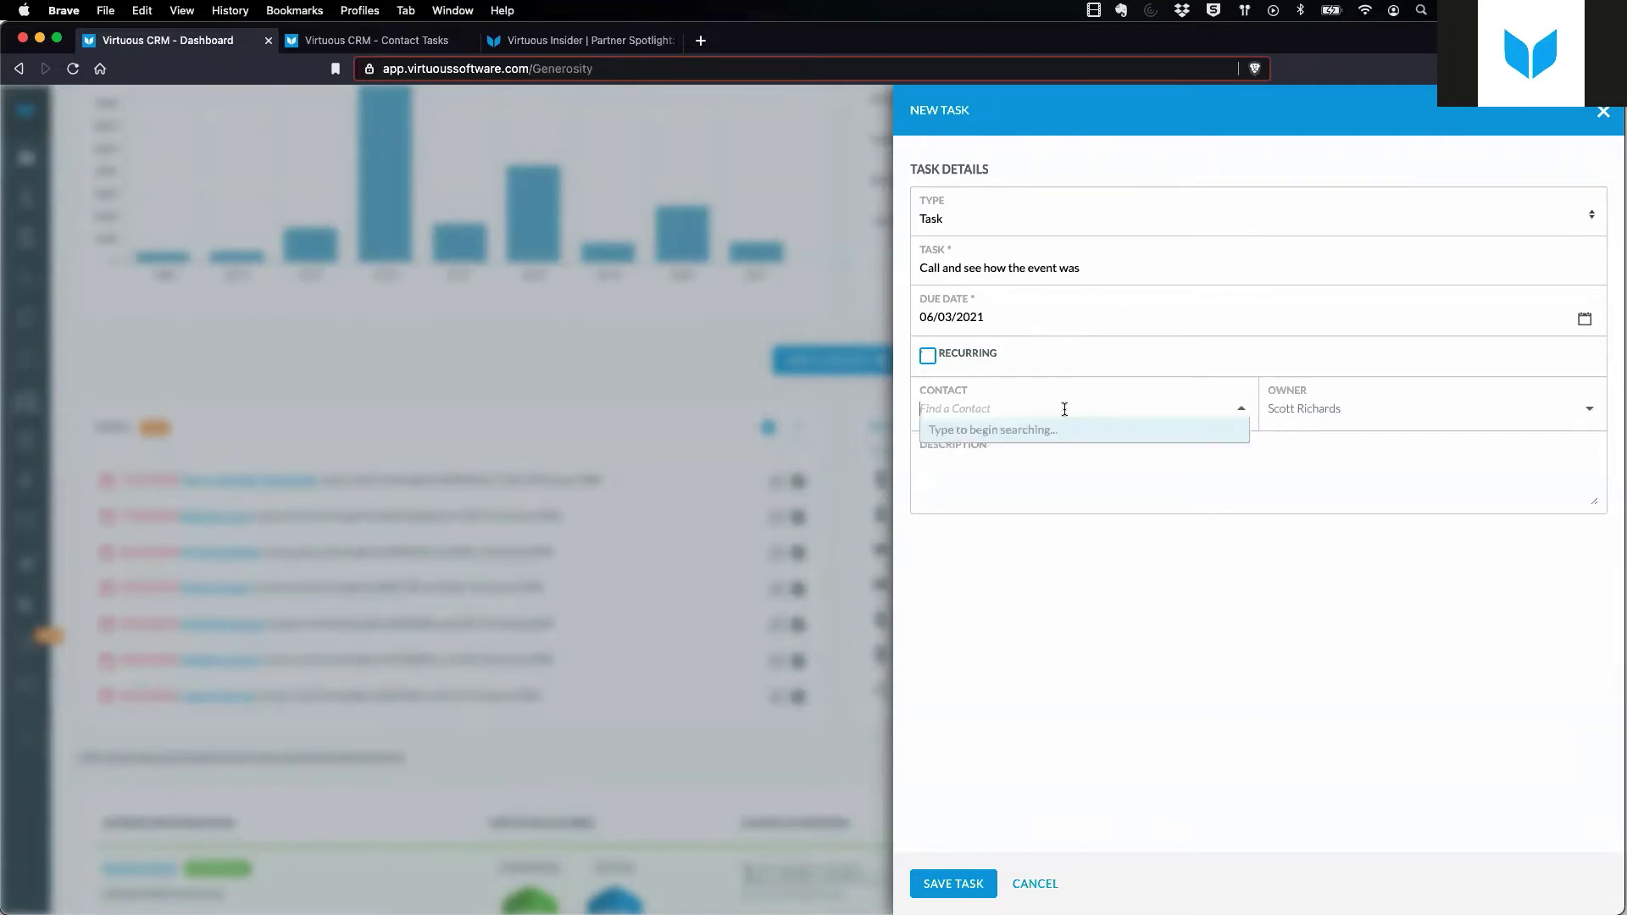
{"action": "type", "text": "Bobby"}
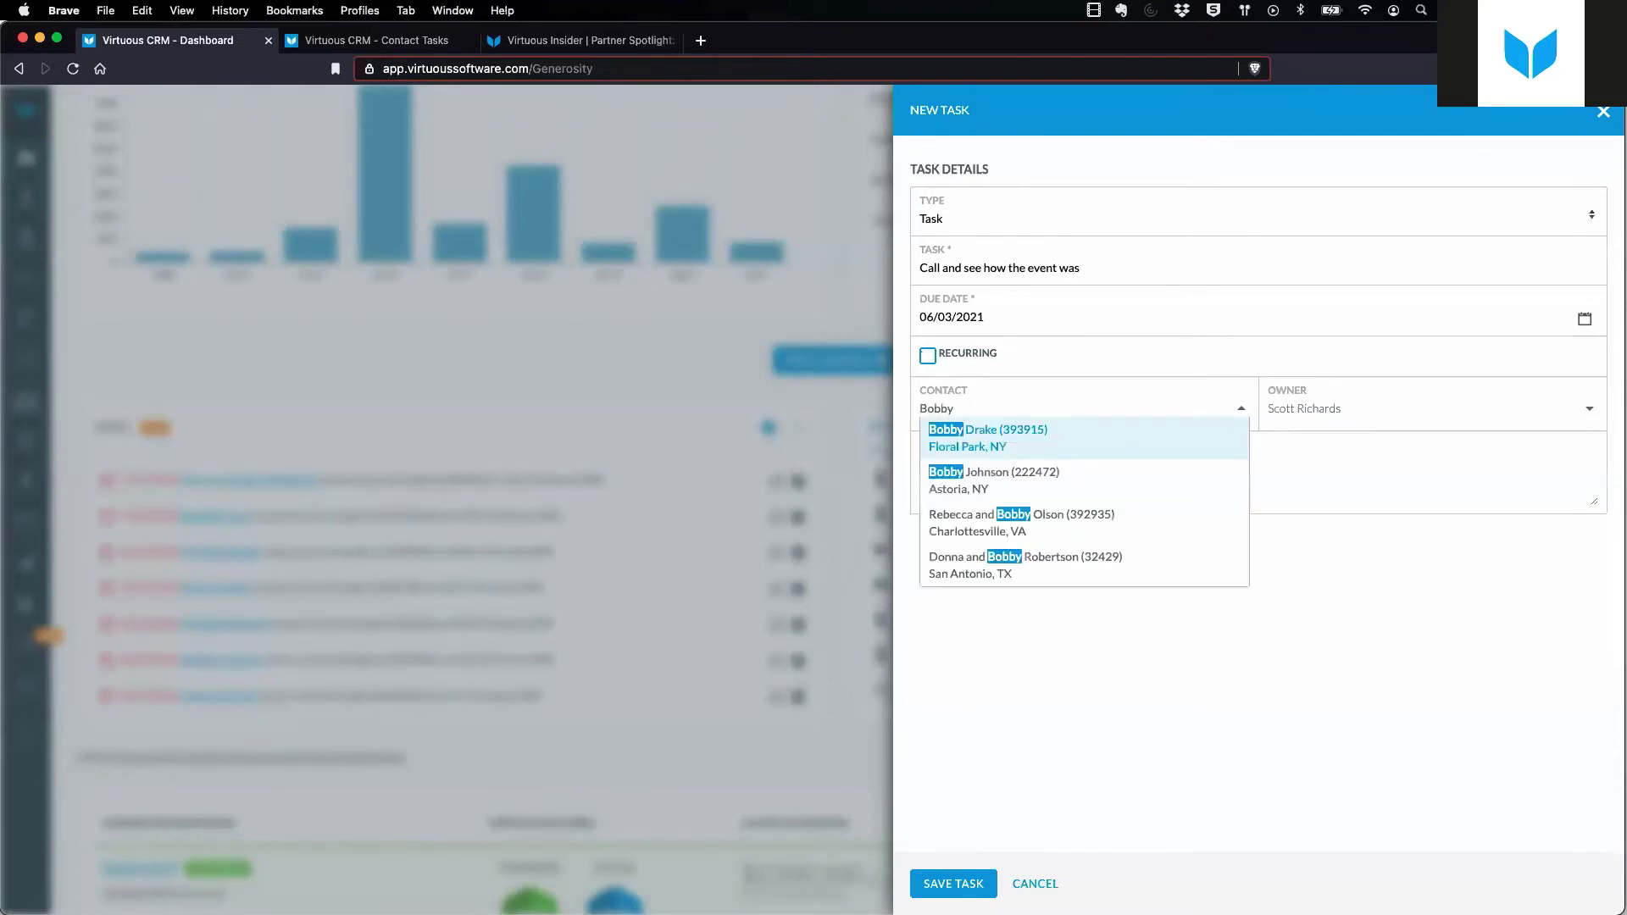
{"action": "left_click", "coordinate": [1042, 432]}
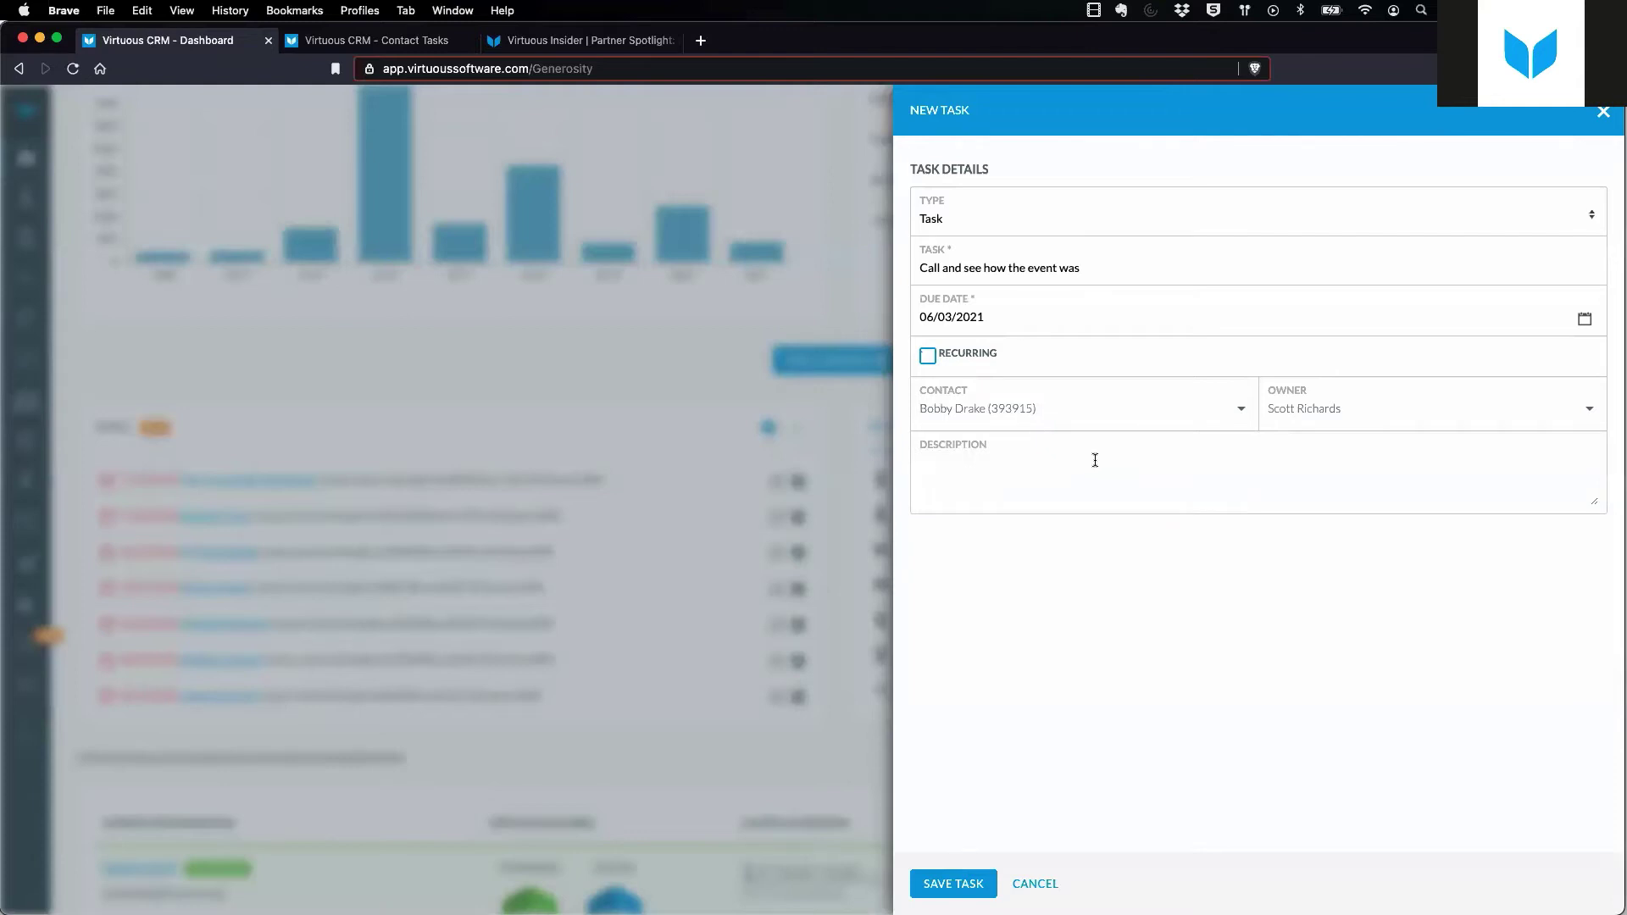
{"action": "left_click", "coordinate": [1360, 414]}
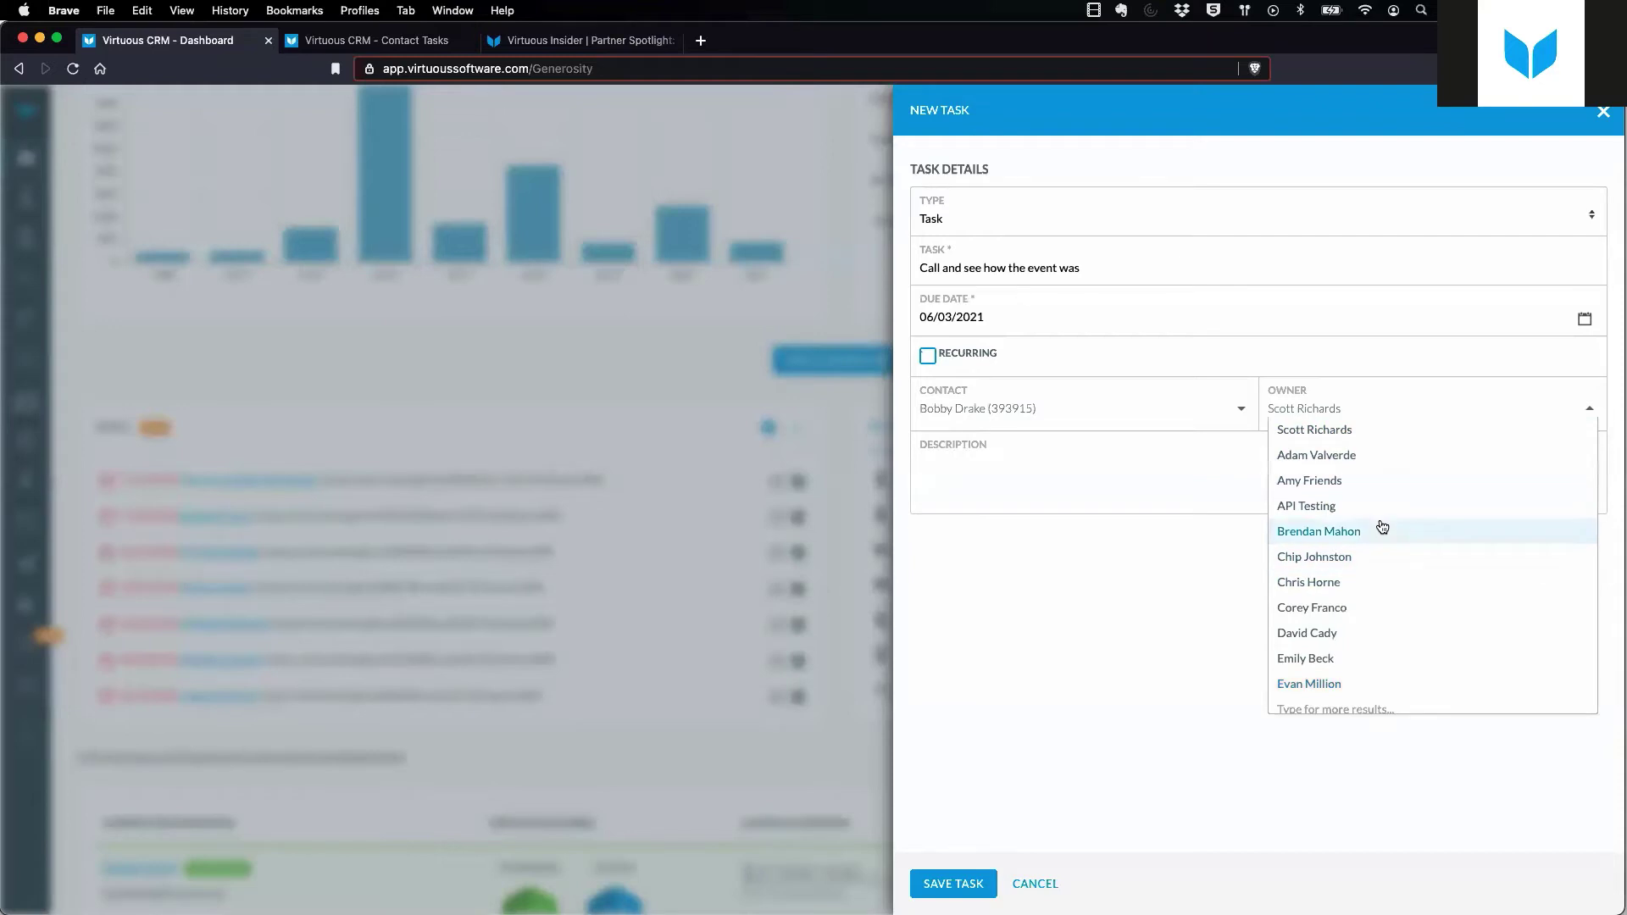
{"action": "left_click", "coordinate": [1371, 481]}
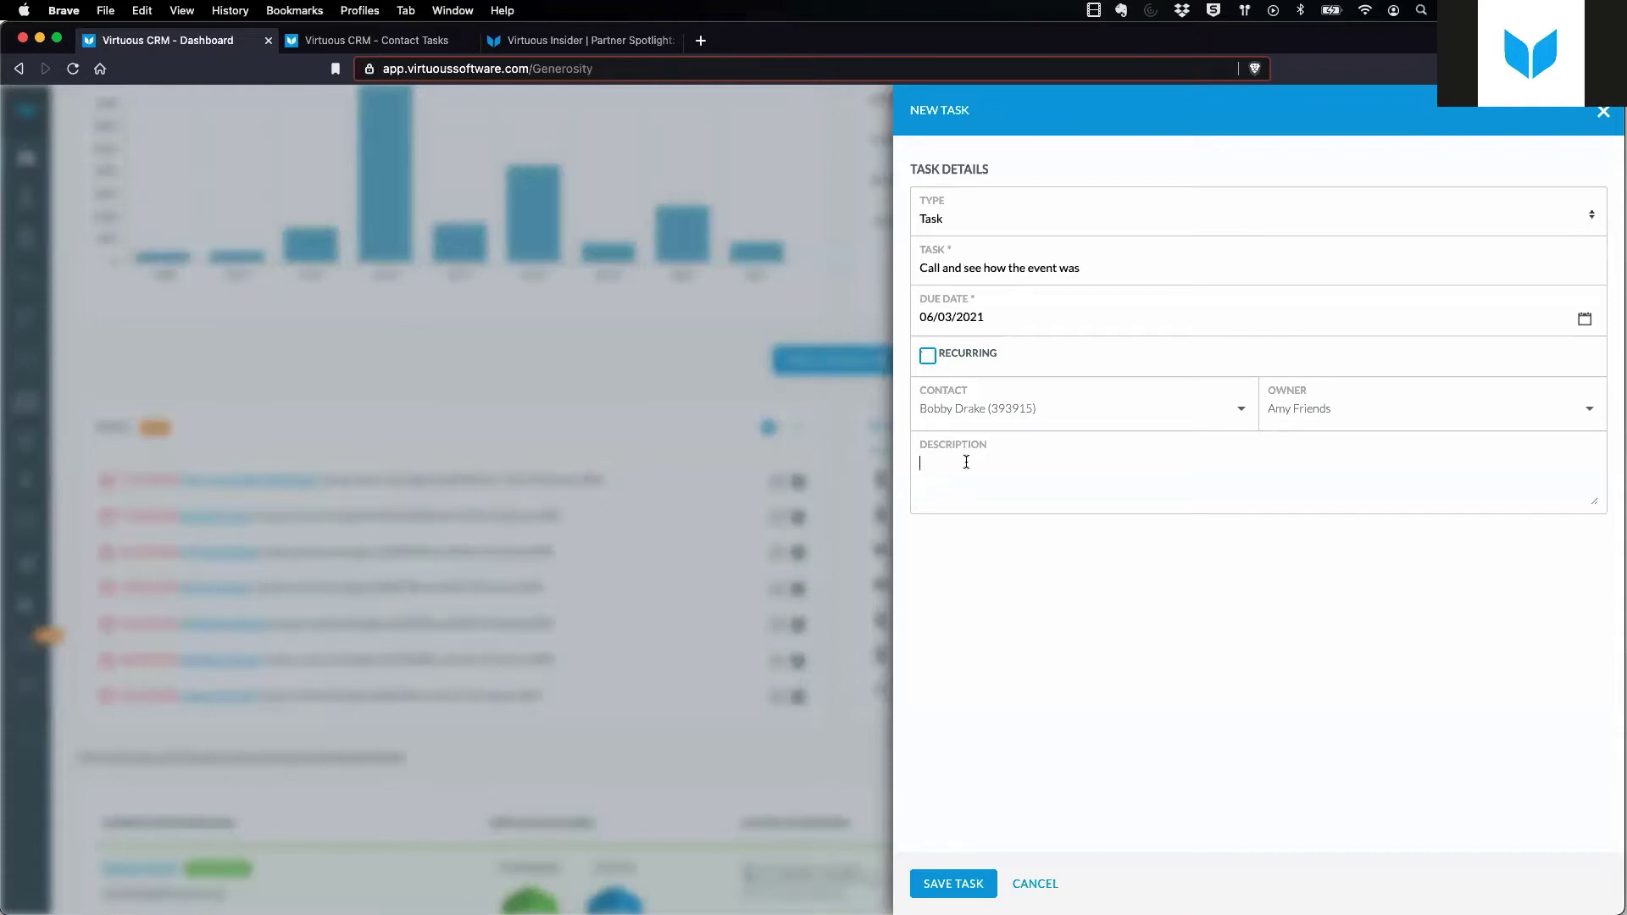
Describe the task: the contact was hosting a private event as a cultivation event for a group of donors he is connected with.
{"action": "type", "text": "Bobby was hosting a private event as a cultiva"}
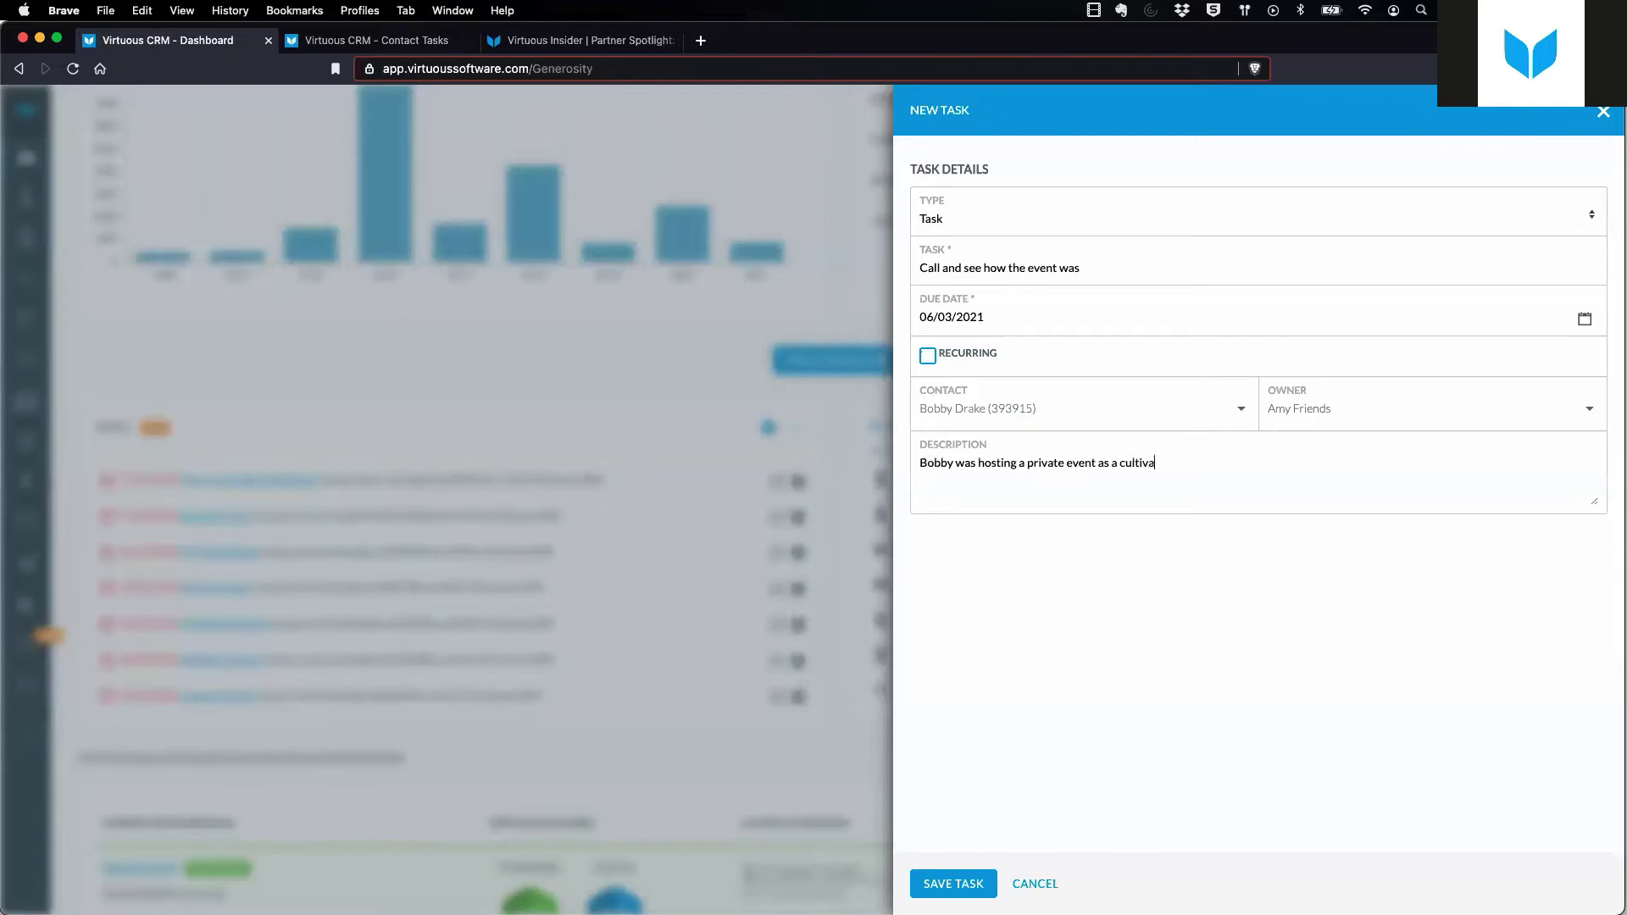
{"action": "type", "text": "tion event for a group of donors he is connecte"}
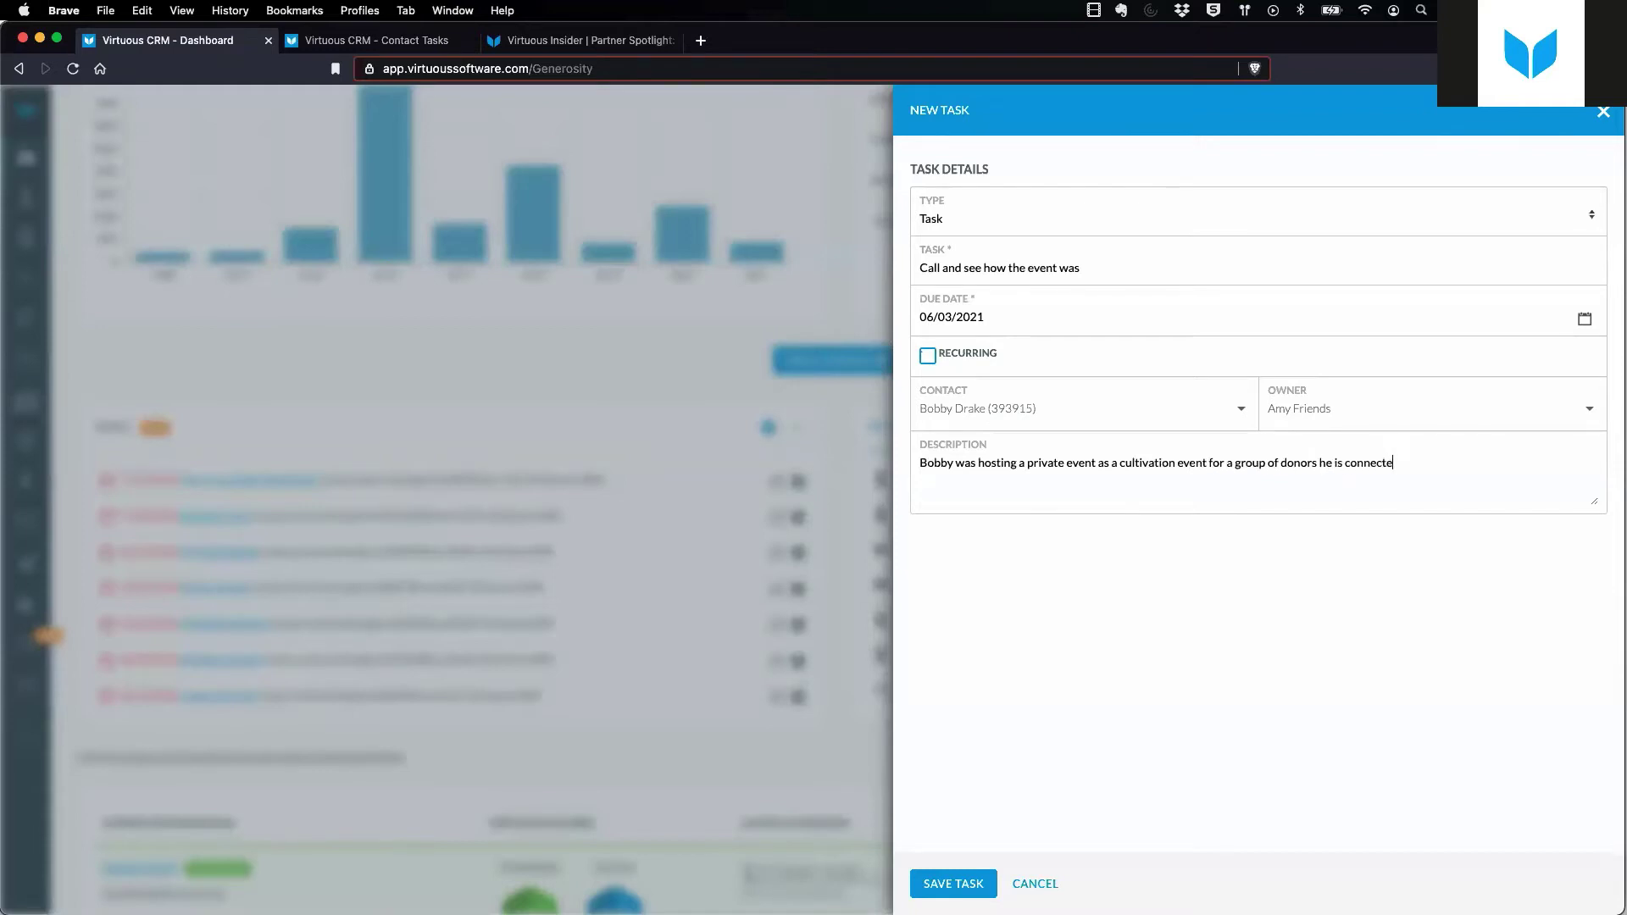
{"action": "type", "text": "d with"}
Try making the task recurring with a Quarterly frequency, and turn recurrence back off.
{"action": "left_click", "coordinate": [927, 358]}
{"action": "left_click", "coordinate": [1329, 364]}
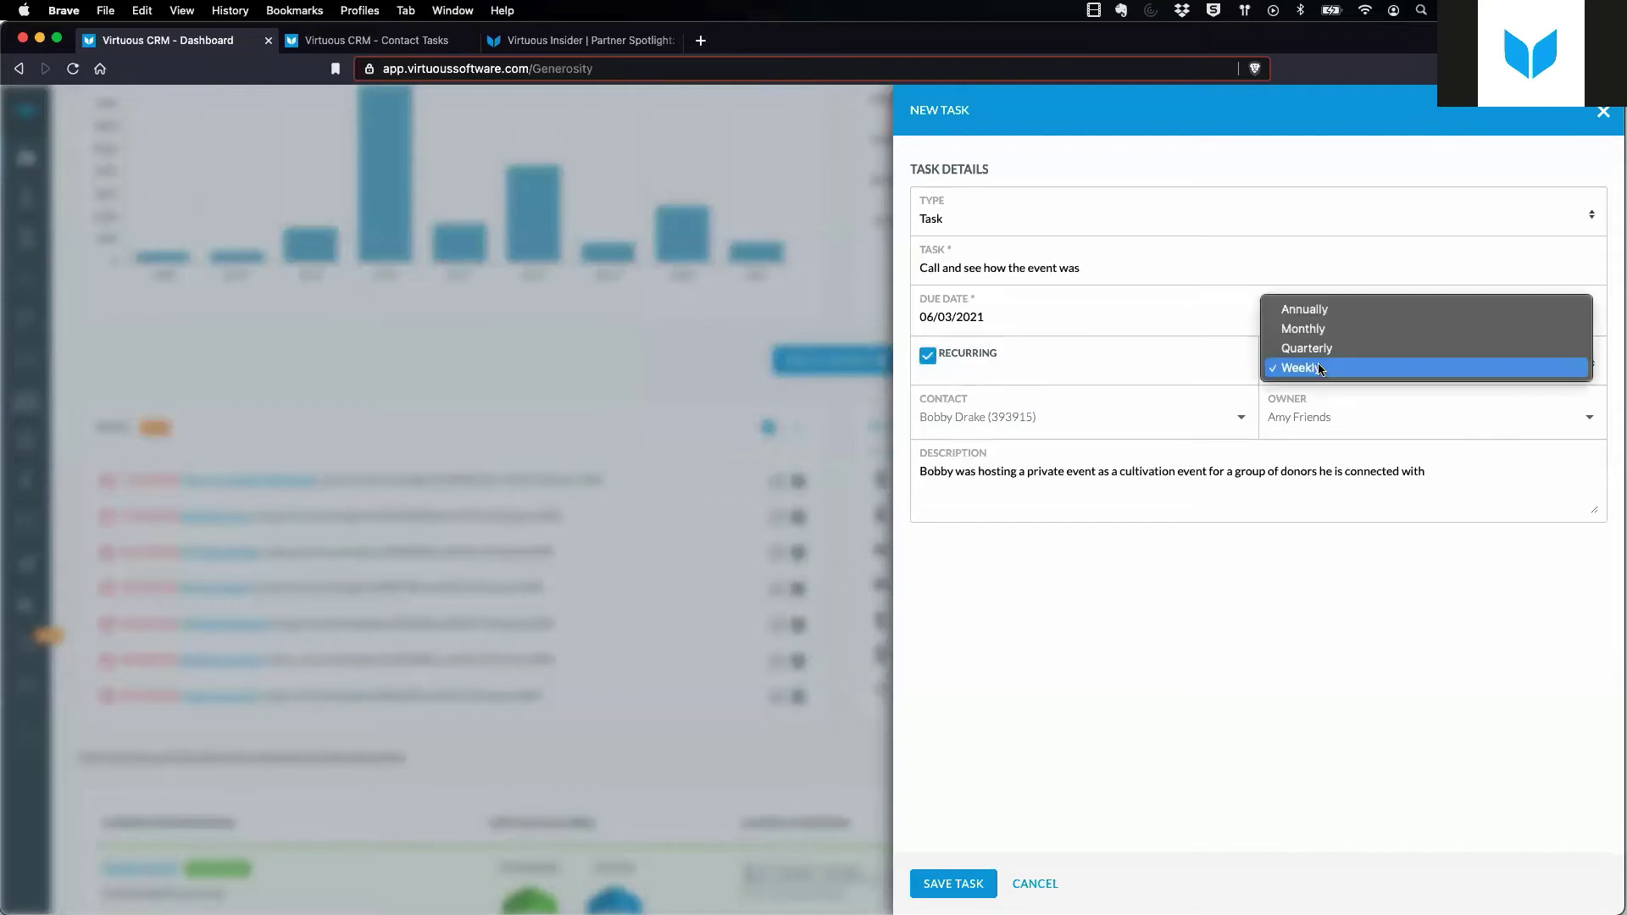
{"action": "left_click", "coordinate": [1336, 350]}
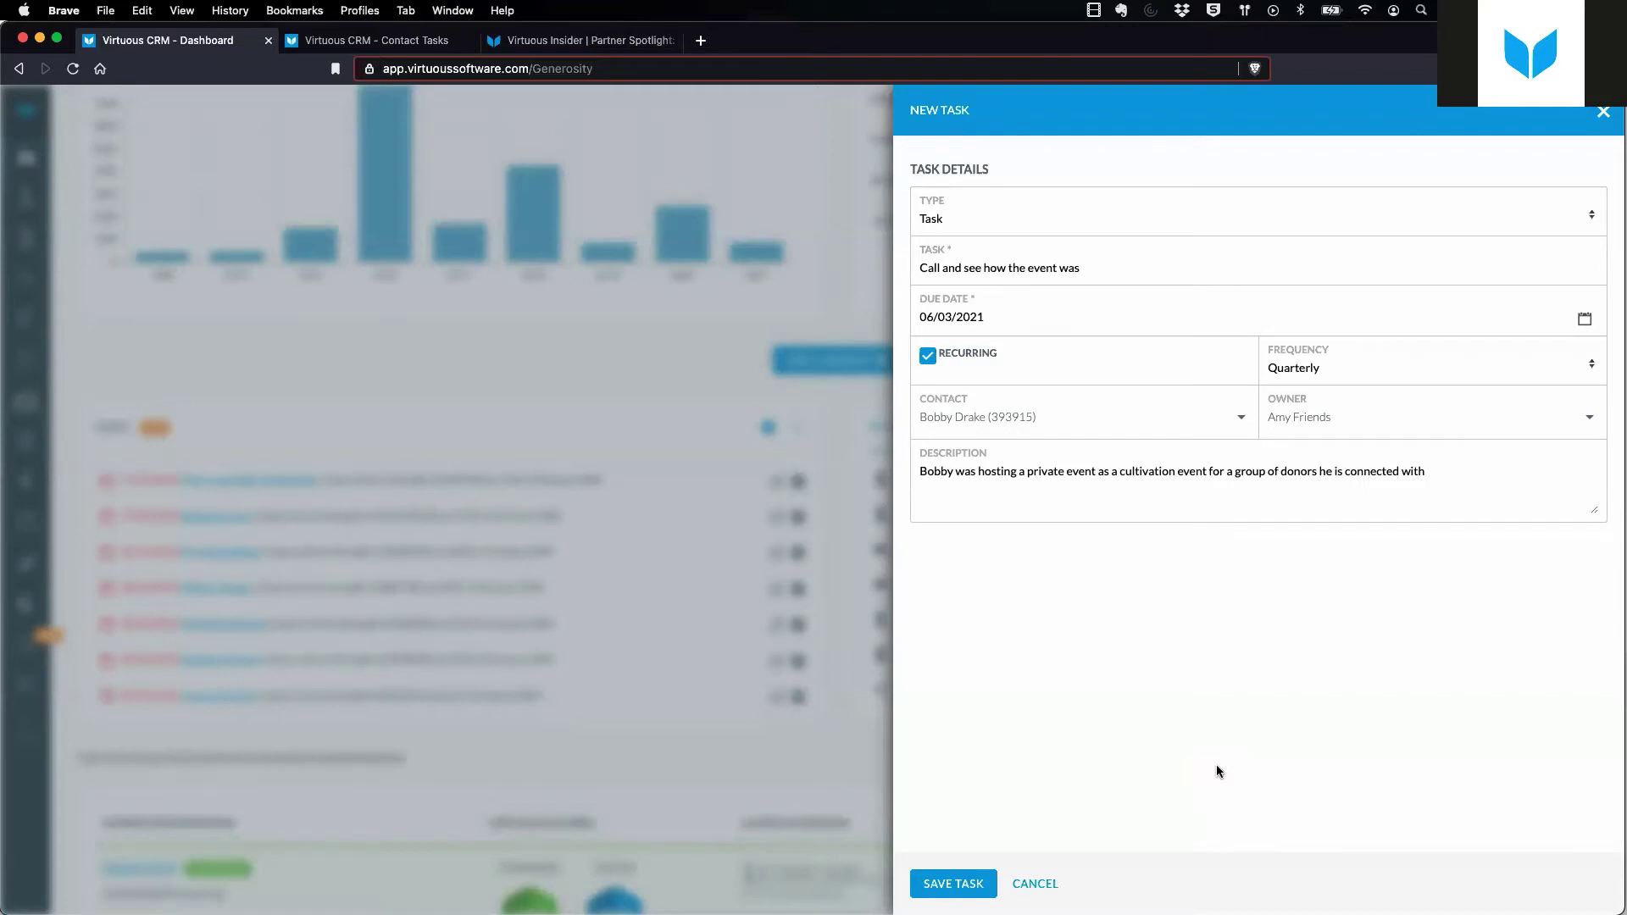
{"action": "left_click", "coordinate": [928, 356]}
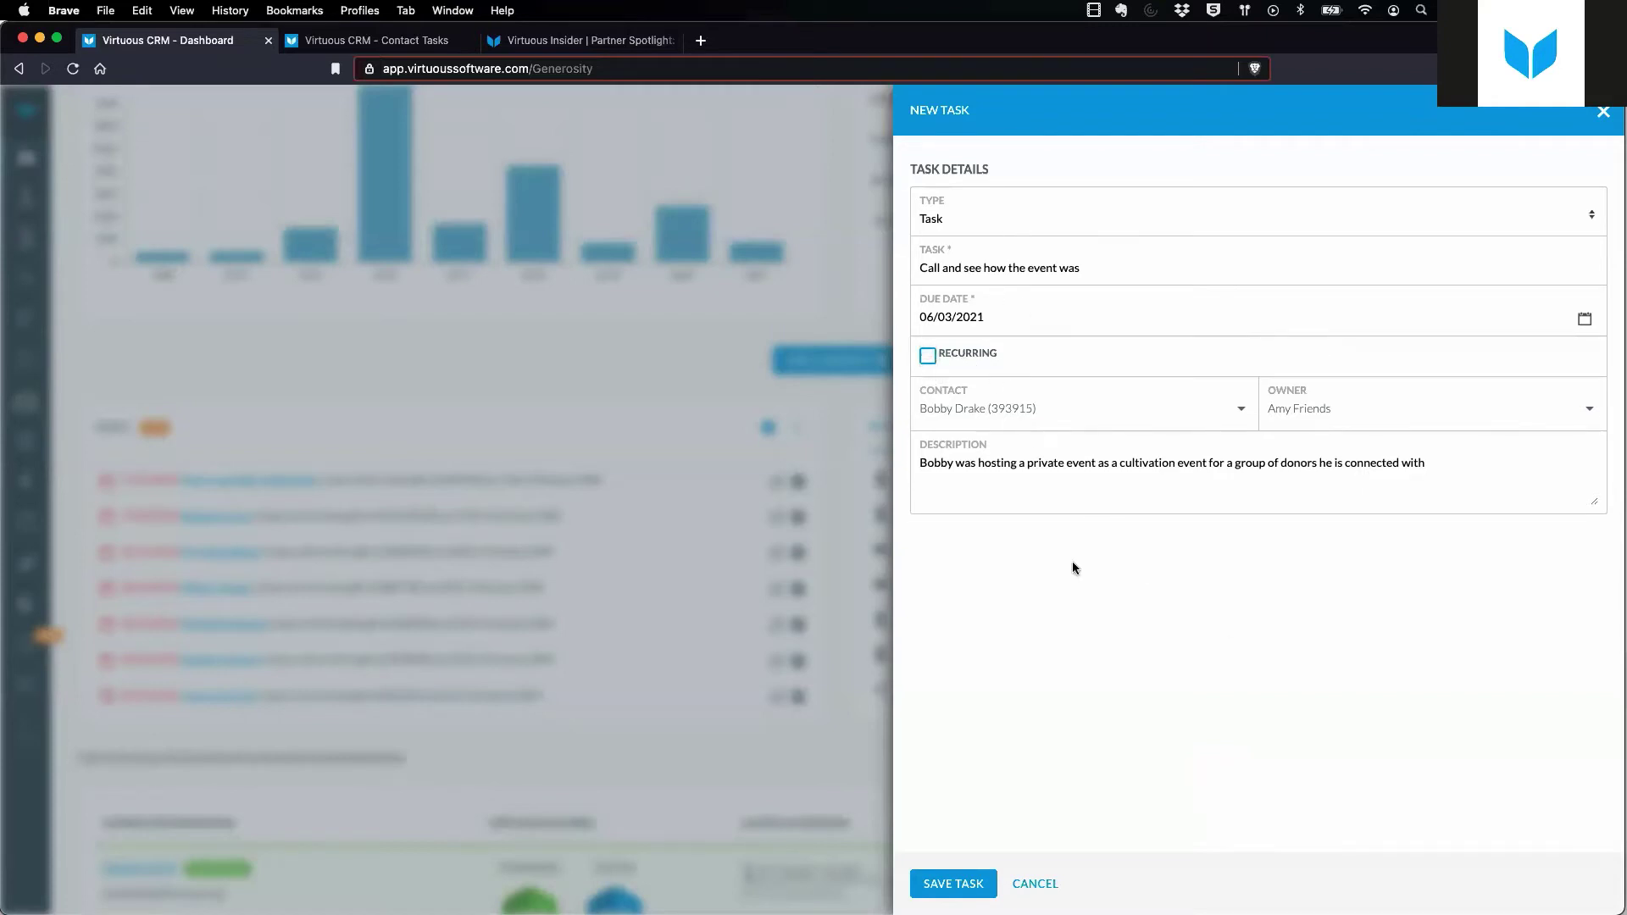
Reassign the task to the first user in the owner list, save it, and check the dashboard's task list.
{"action": "left_click", "coordinate": [1313, 407]}
{"action": "left_click", "coordinate": [1326, 429]}
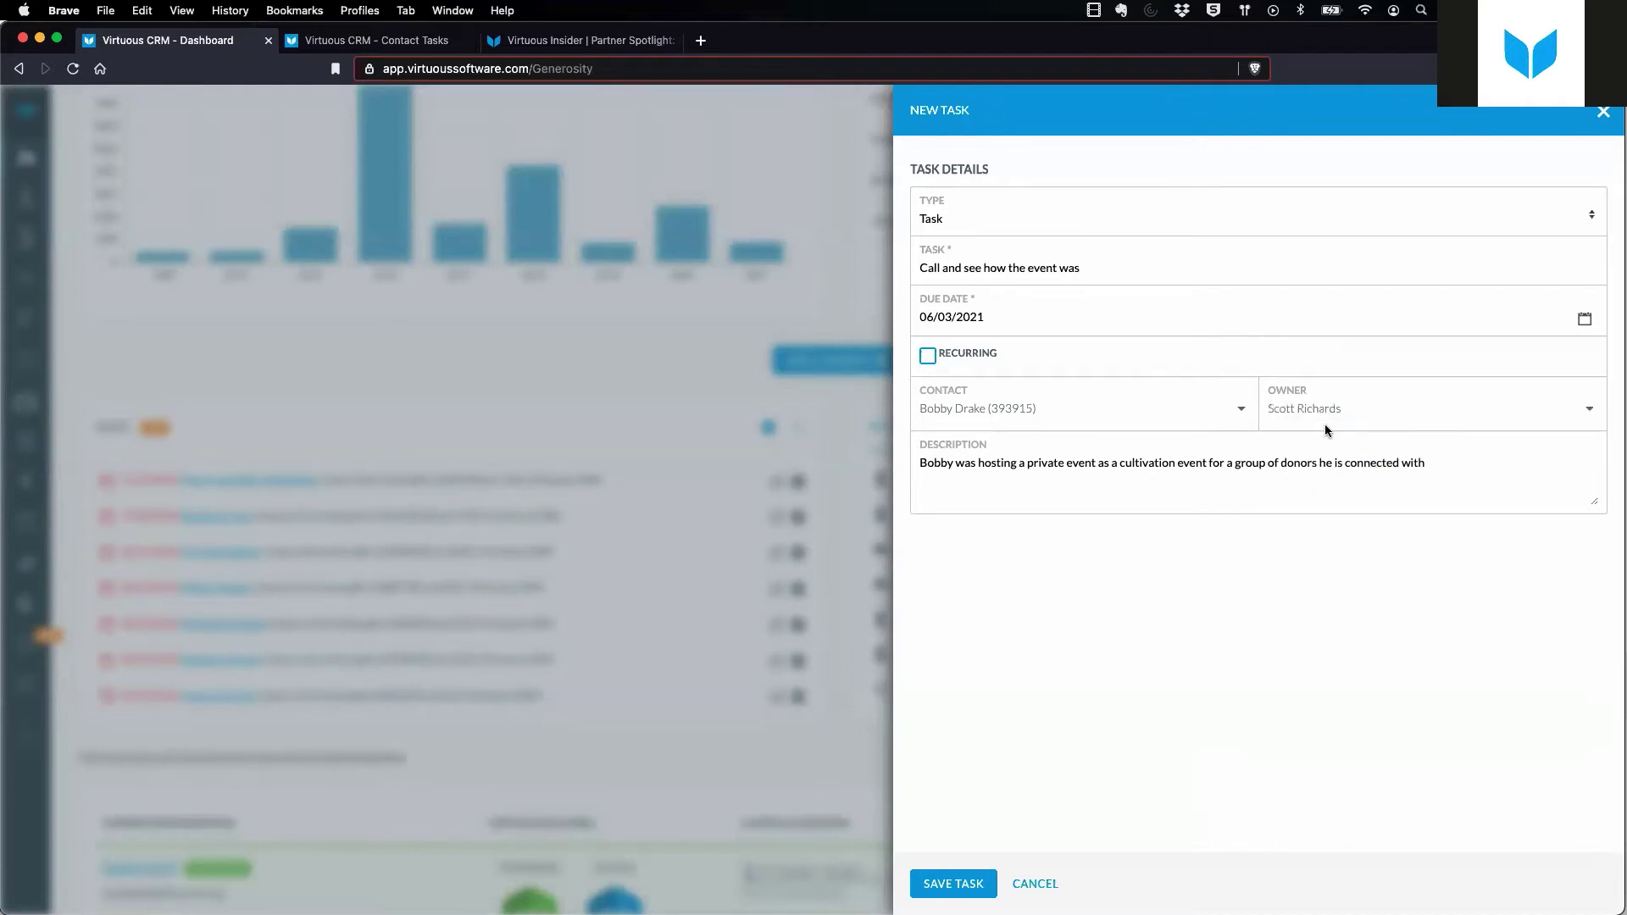
{"action": "left_click", "coordinate": [953, 883]}
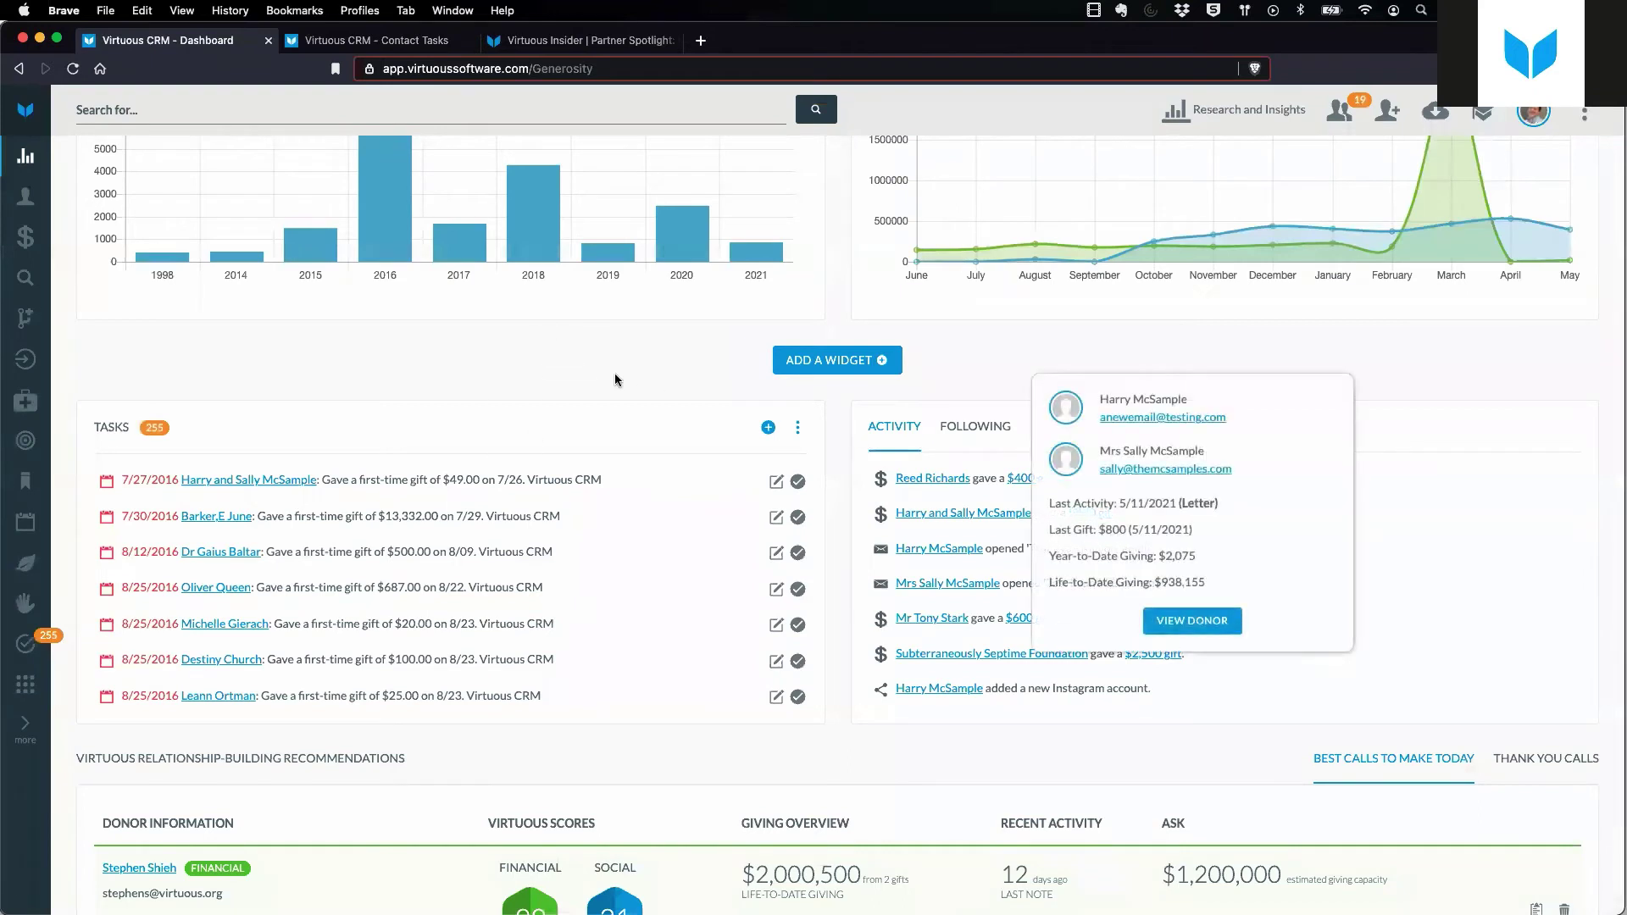
{"action": "scroll", "coordinate": [654, 571], "scroll_direction": "down", "scroll_amount": 5}
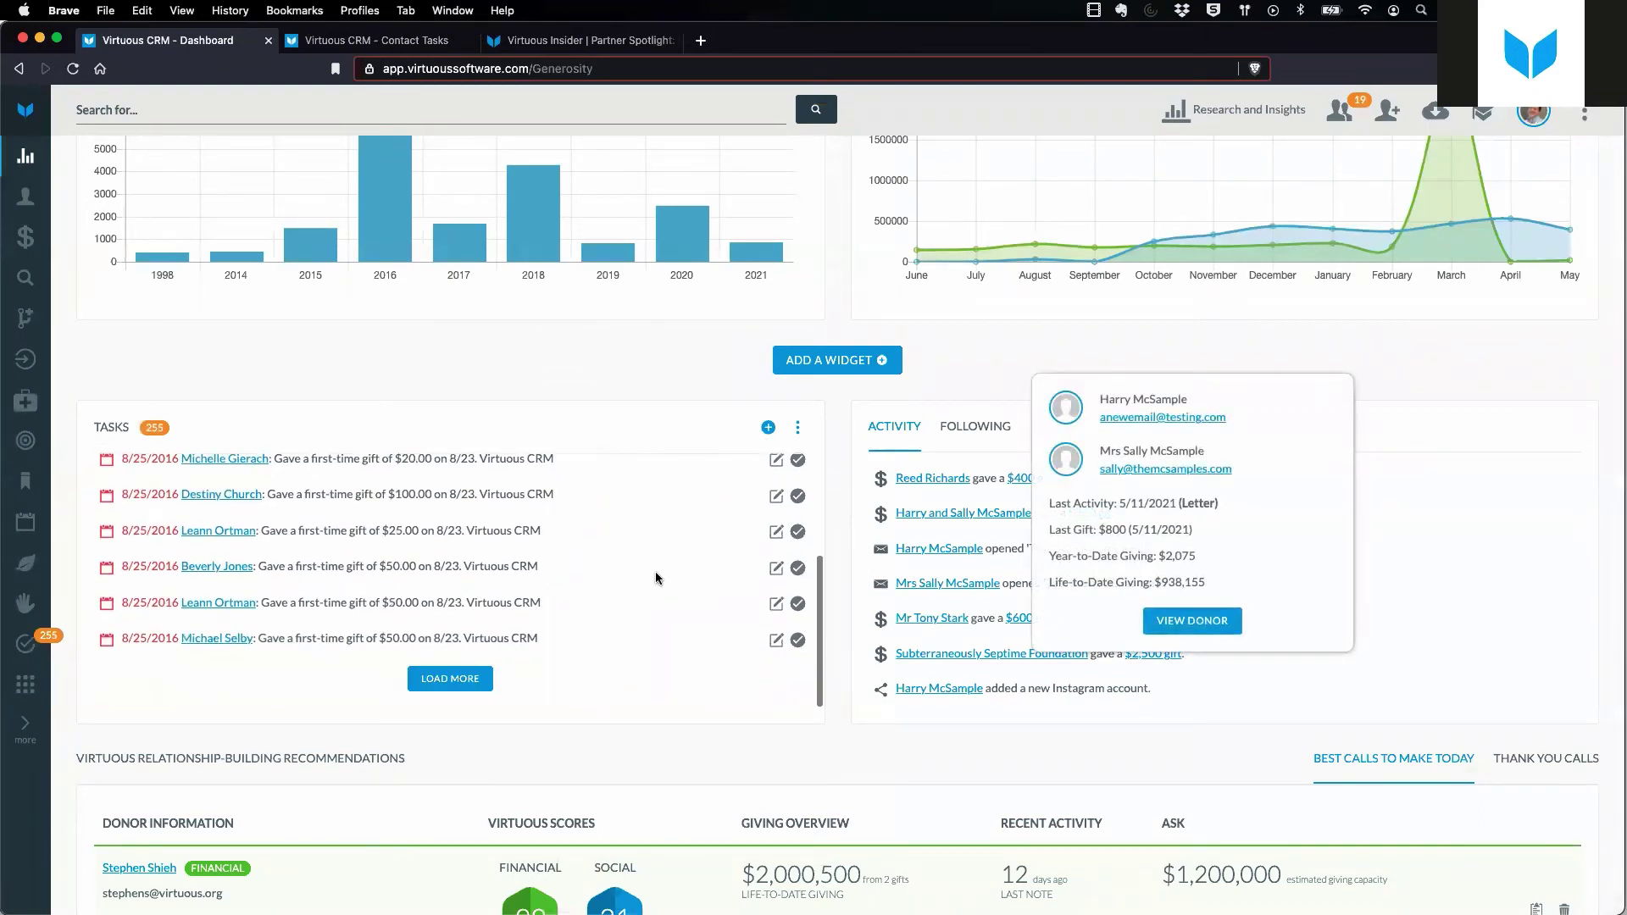
Find the contact by full name, open that contact's tasks and review the active follow-up call task's description.
{"action": "scroll", "coordinate": [626, 564], "scroll_direction": "up", "scroll_amount": 4}
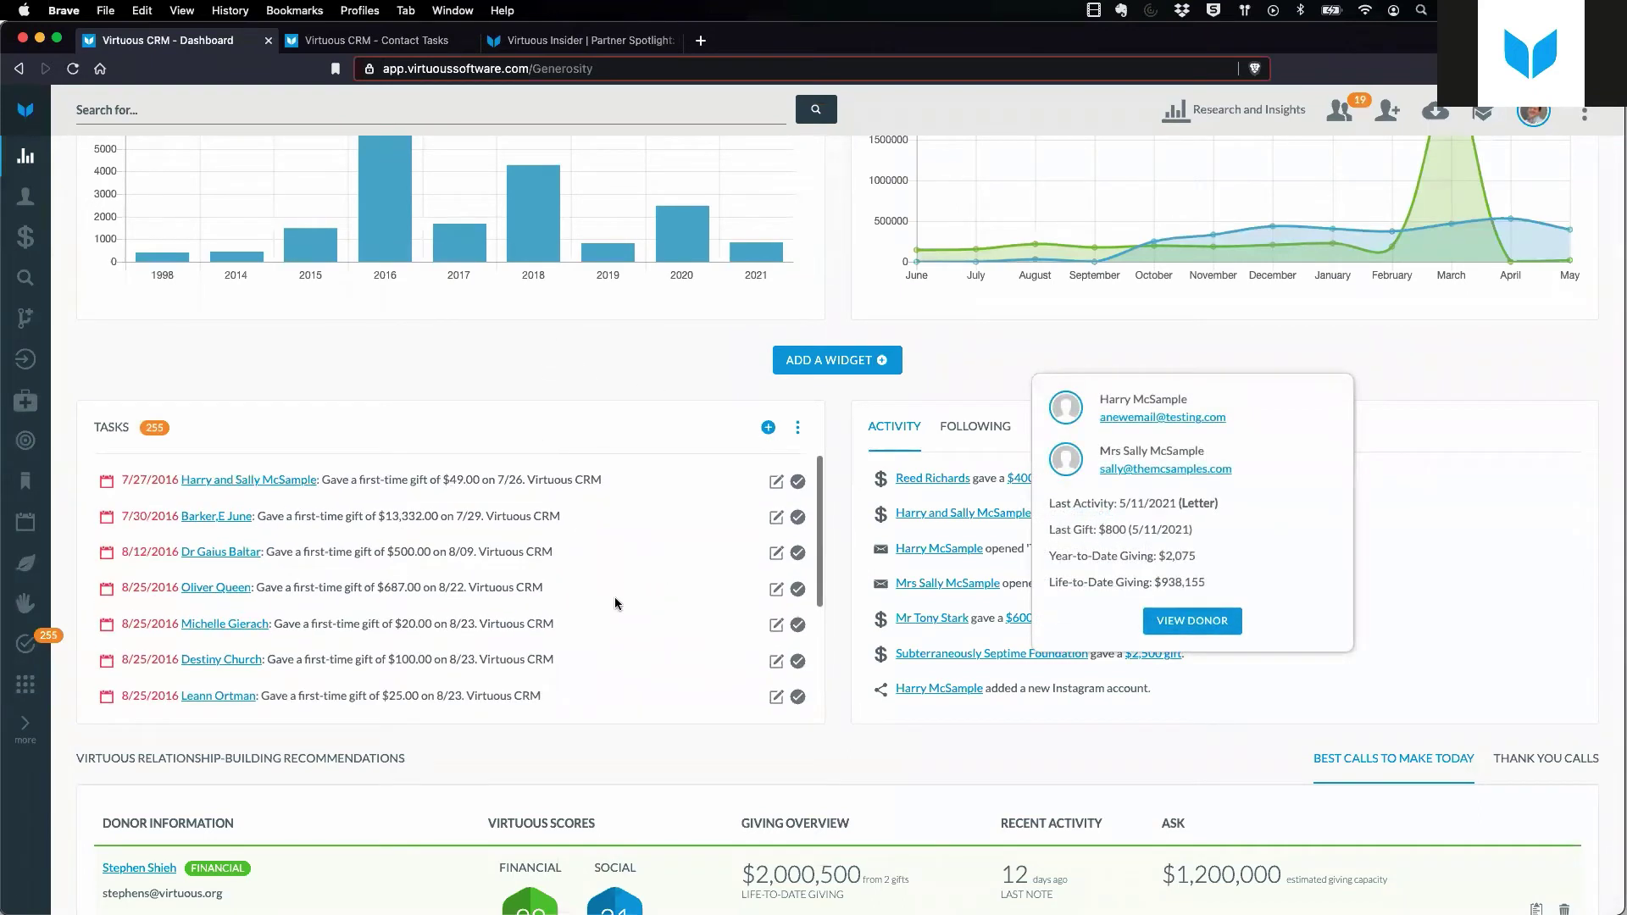
{"action": "left_click", "coordinate": [210, 111]}
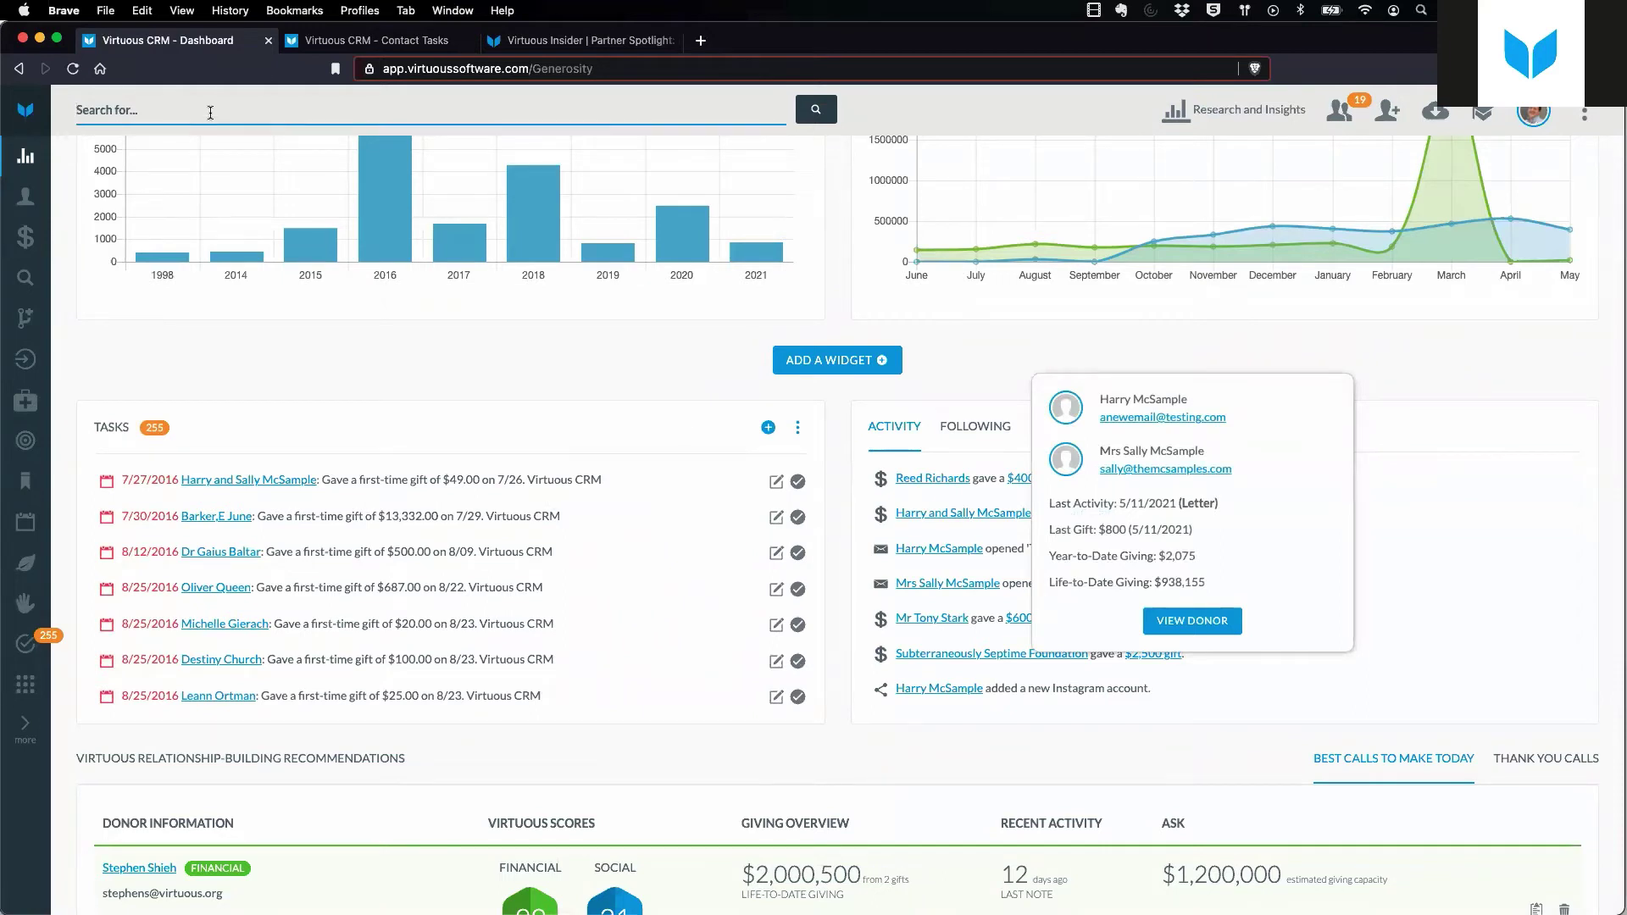
{"action": "type", "text": "Bob"}
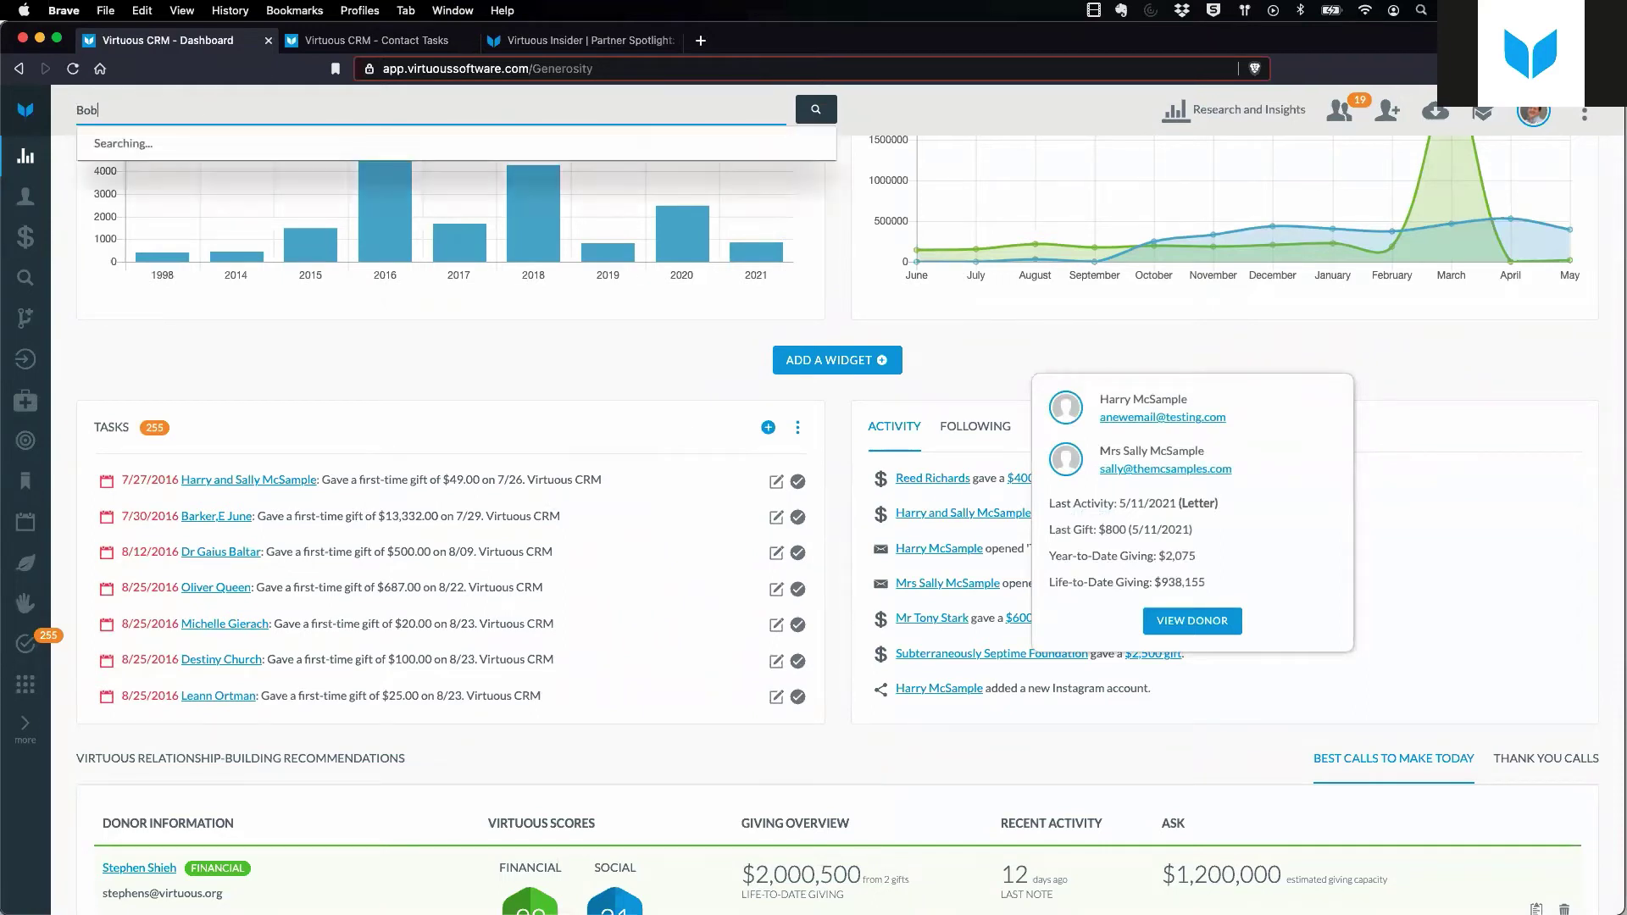
{"action": "type", "text": "by Drake"}
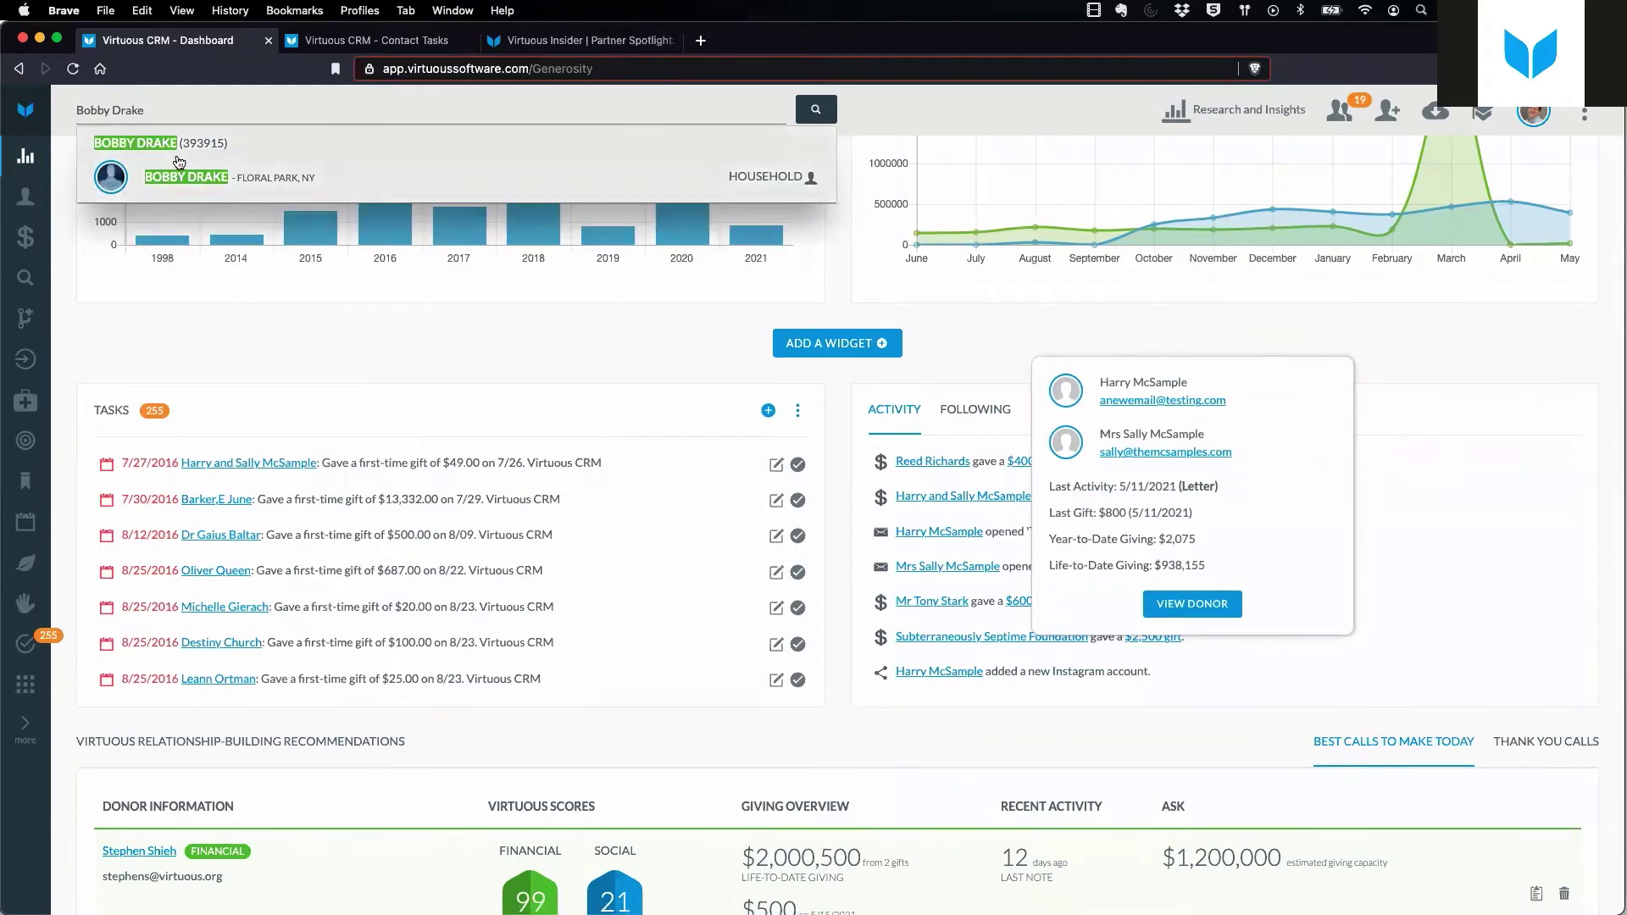
{"action": "left_click", "coordinate": [179, 162]}
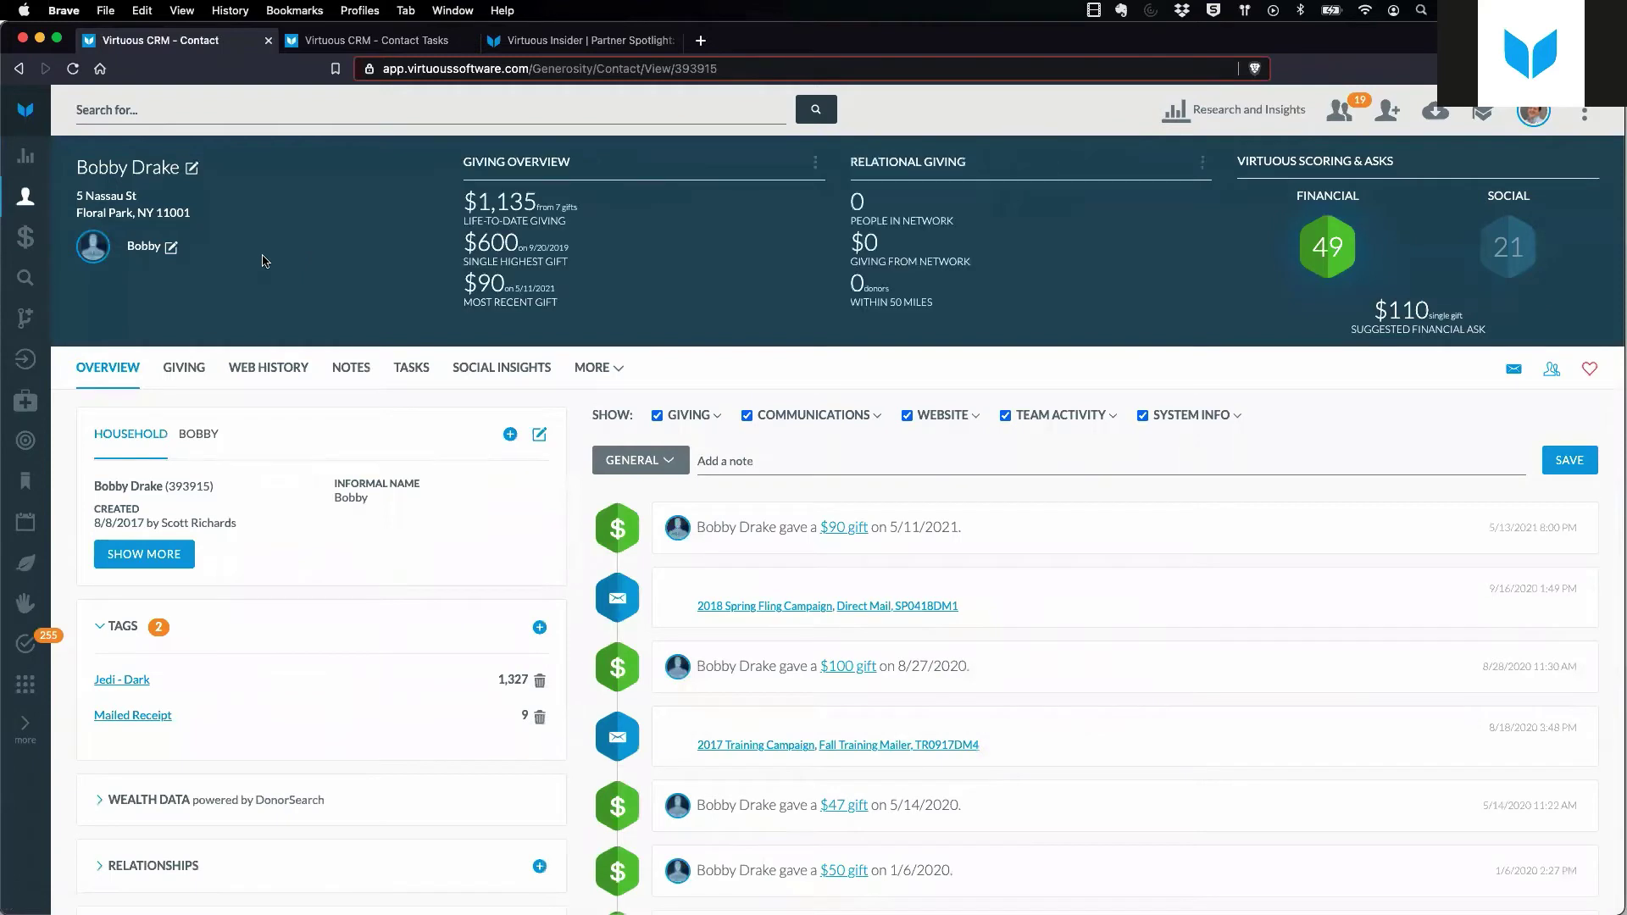
{"action": "left_click", "coordinate": [409, 376]}
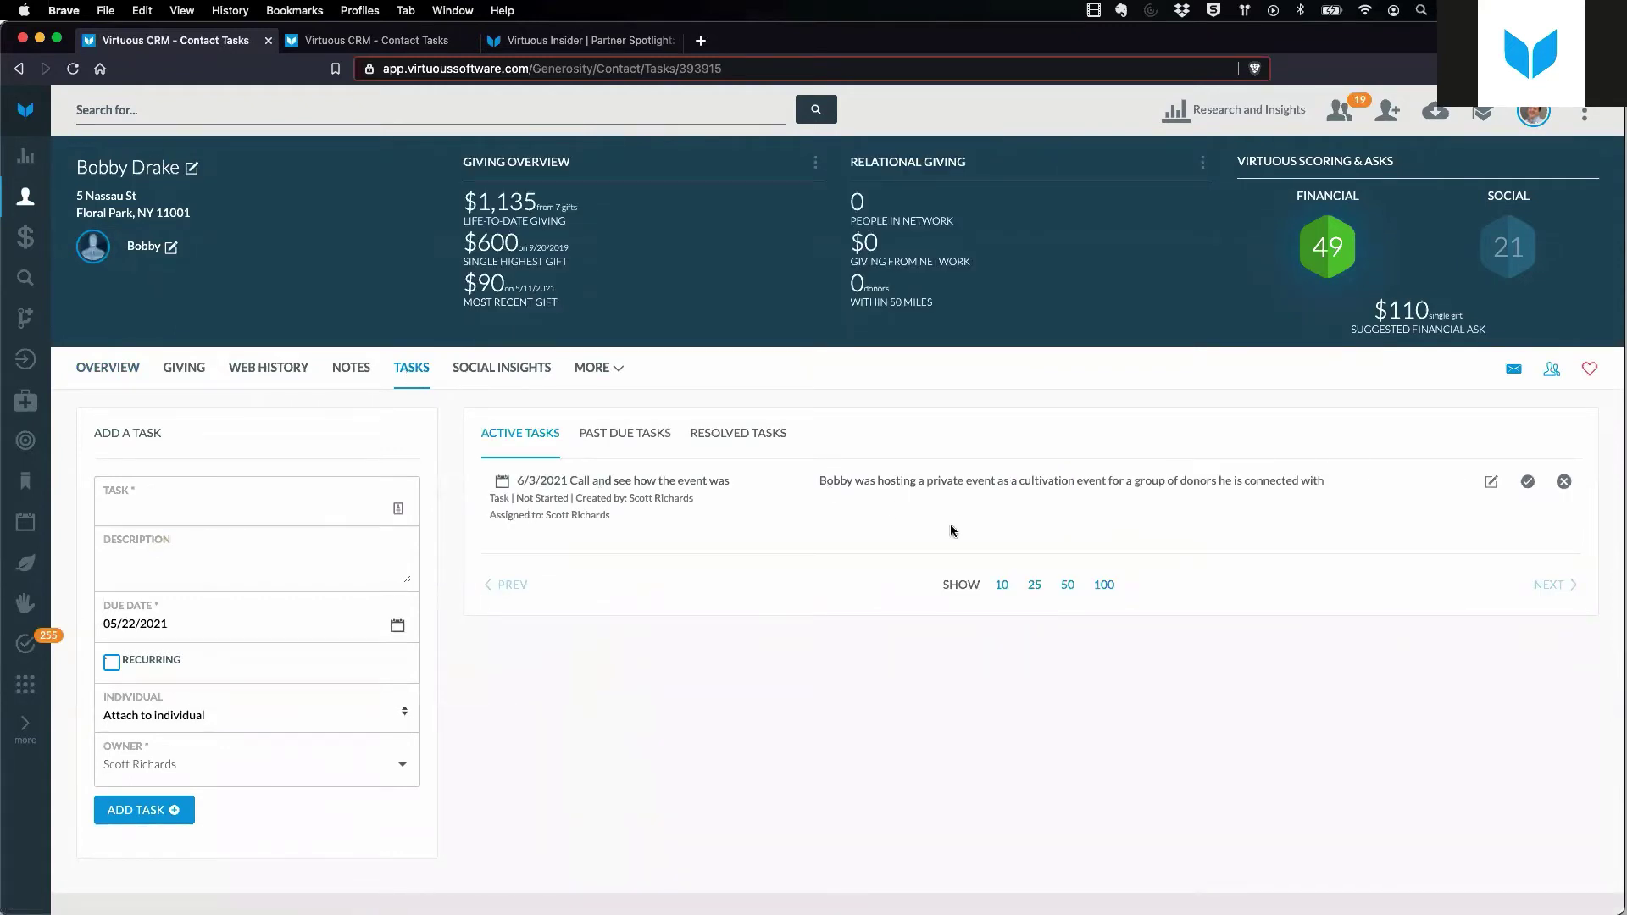
{"action": "left_click_drag", "start_coordinate": [818, 476], "coordinate": [1161, 502]}
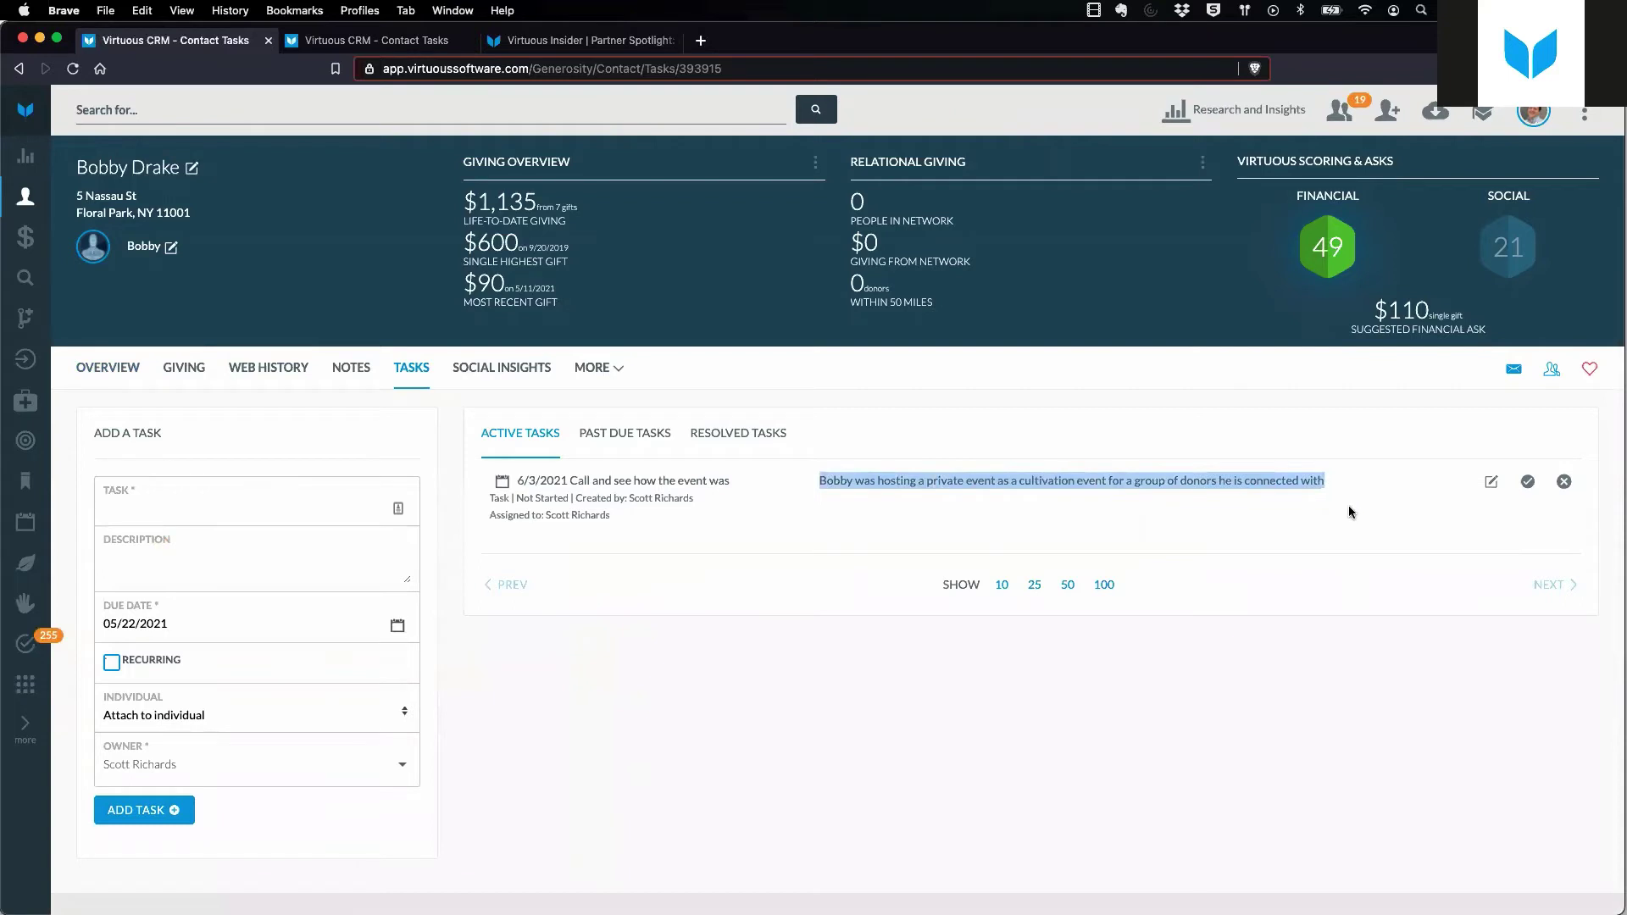
{"action": "left_click", "coordinate": [1164, 536]}
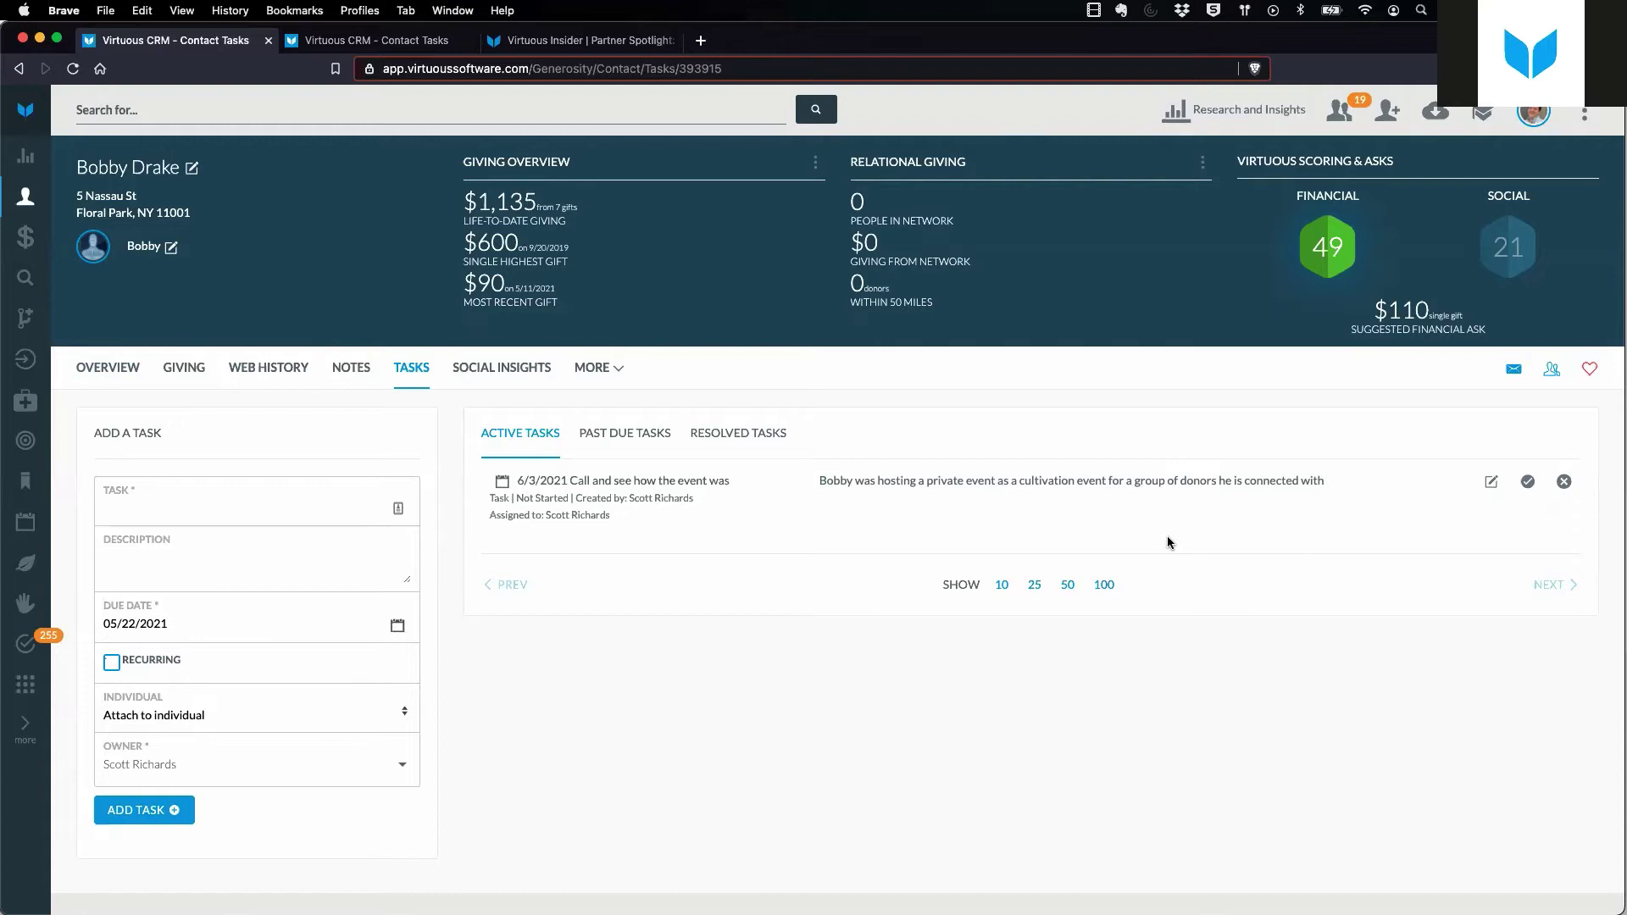
Switch to the household contact's tasks in the second browser tab and examine which individuals a new task can be attached to.
{"action": "left_click", "coordinate": [417, 44]}
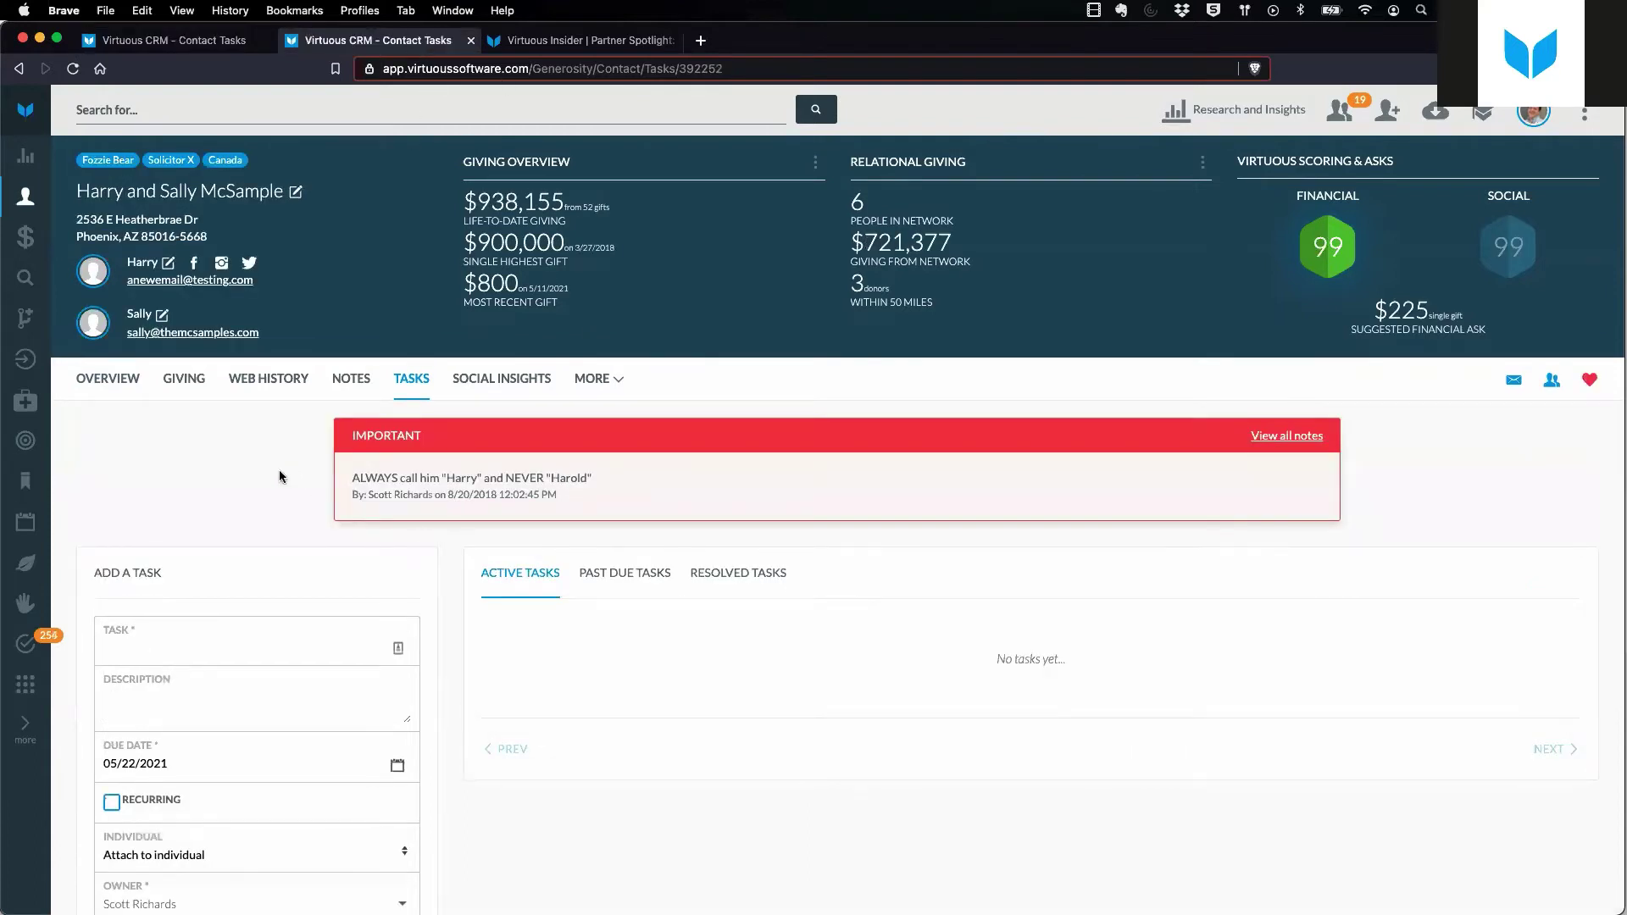
{"action": "scroll", "coordinate": [283, 476], "scroll_direction": "down", "scroll_amount": 3}
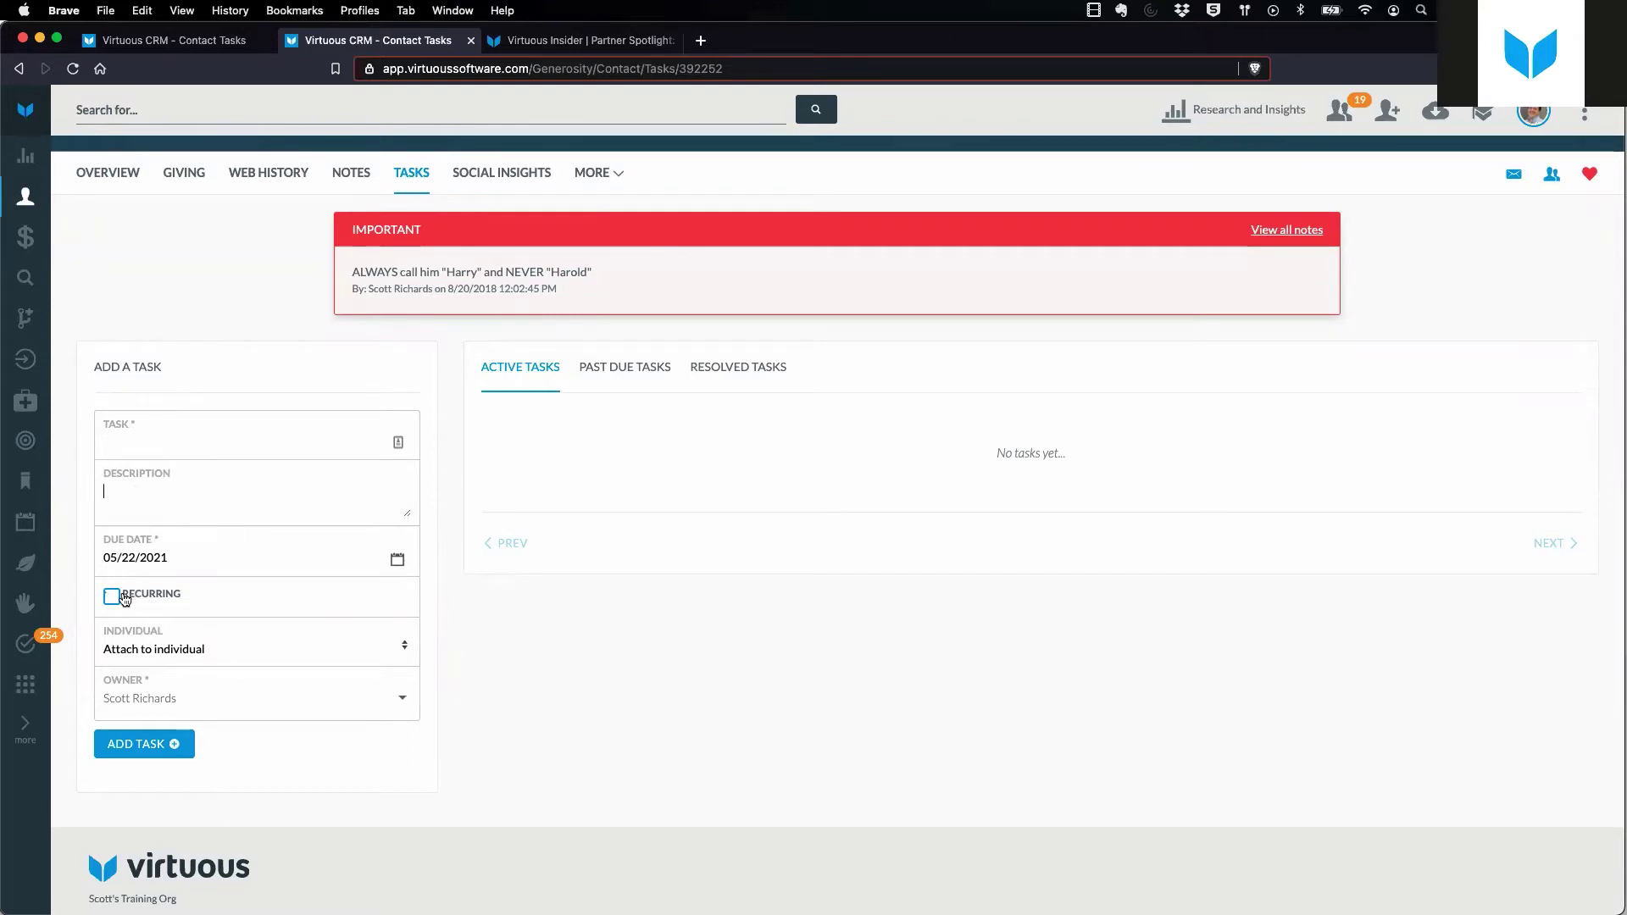
{"action": "scroll", "coordinate": [170, 601], "scroll_direction": "down", "scroll_amount": 1}
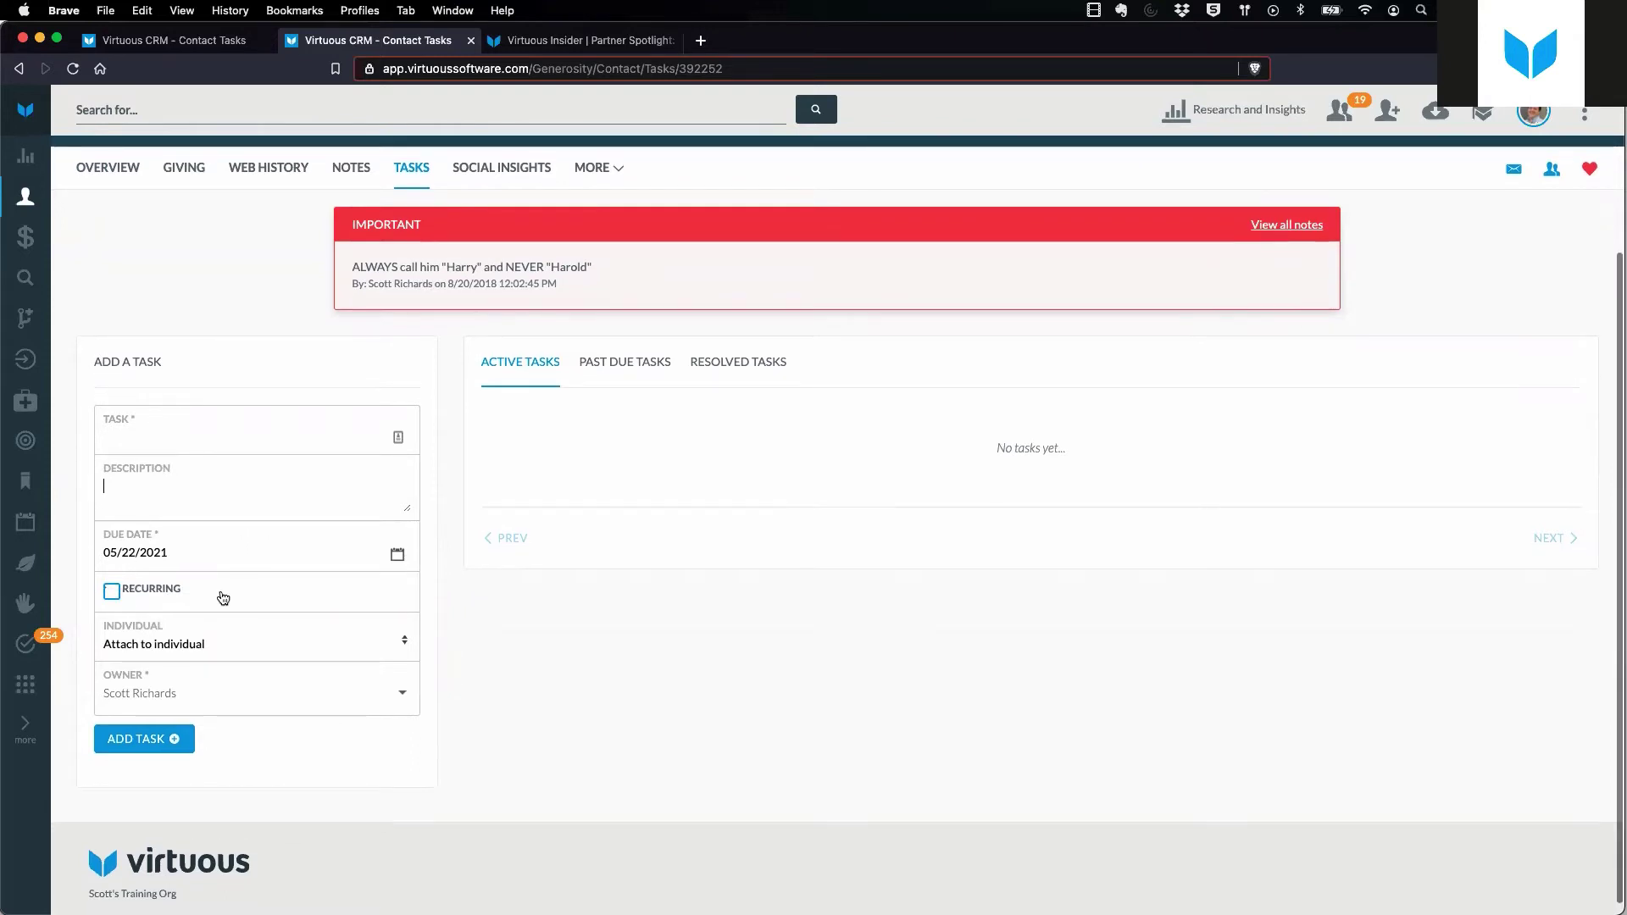
{"action": "left_click", "coordinate": [213, 646]}
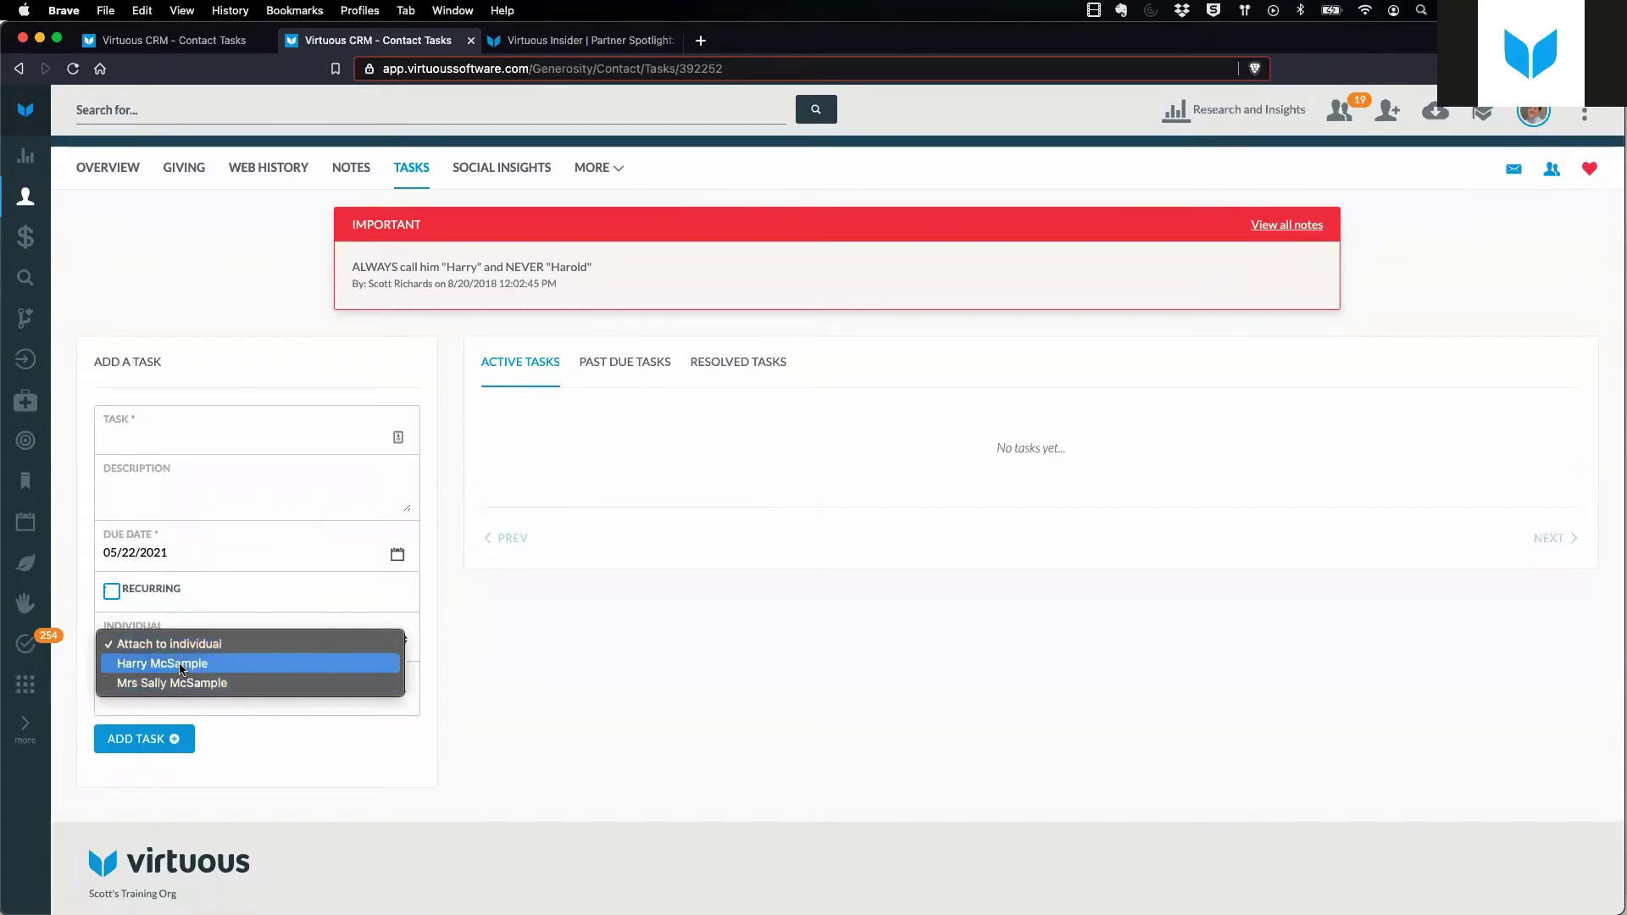
{"action": "left_click", "coordinate": [470, 717]}
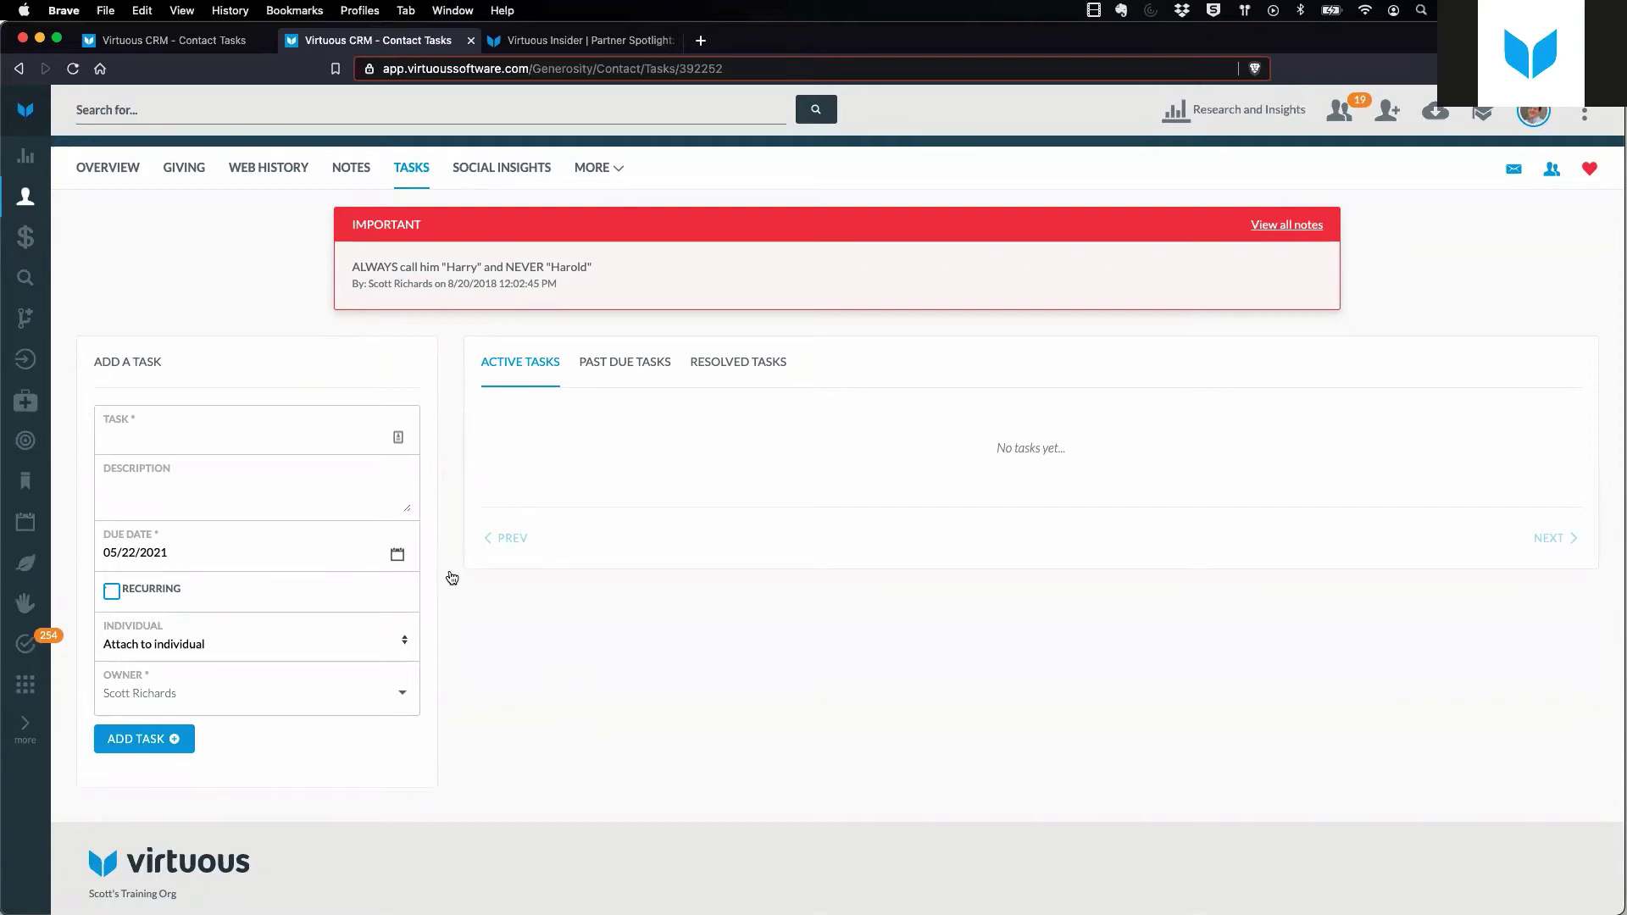
Return to the single contact's tasks in the first browser tab and review the follow-up call task's details.
{"action": "left_click", "coordinate": [178, 40]}
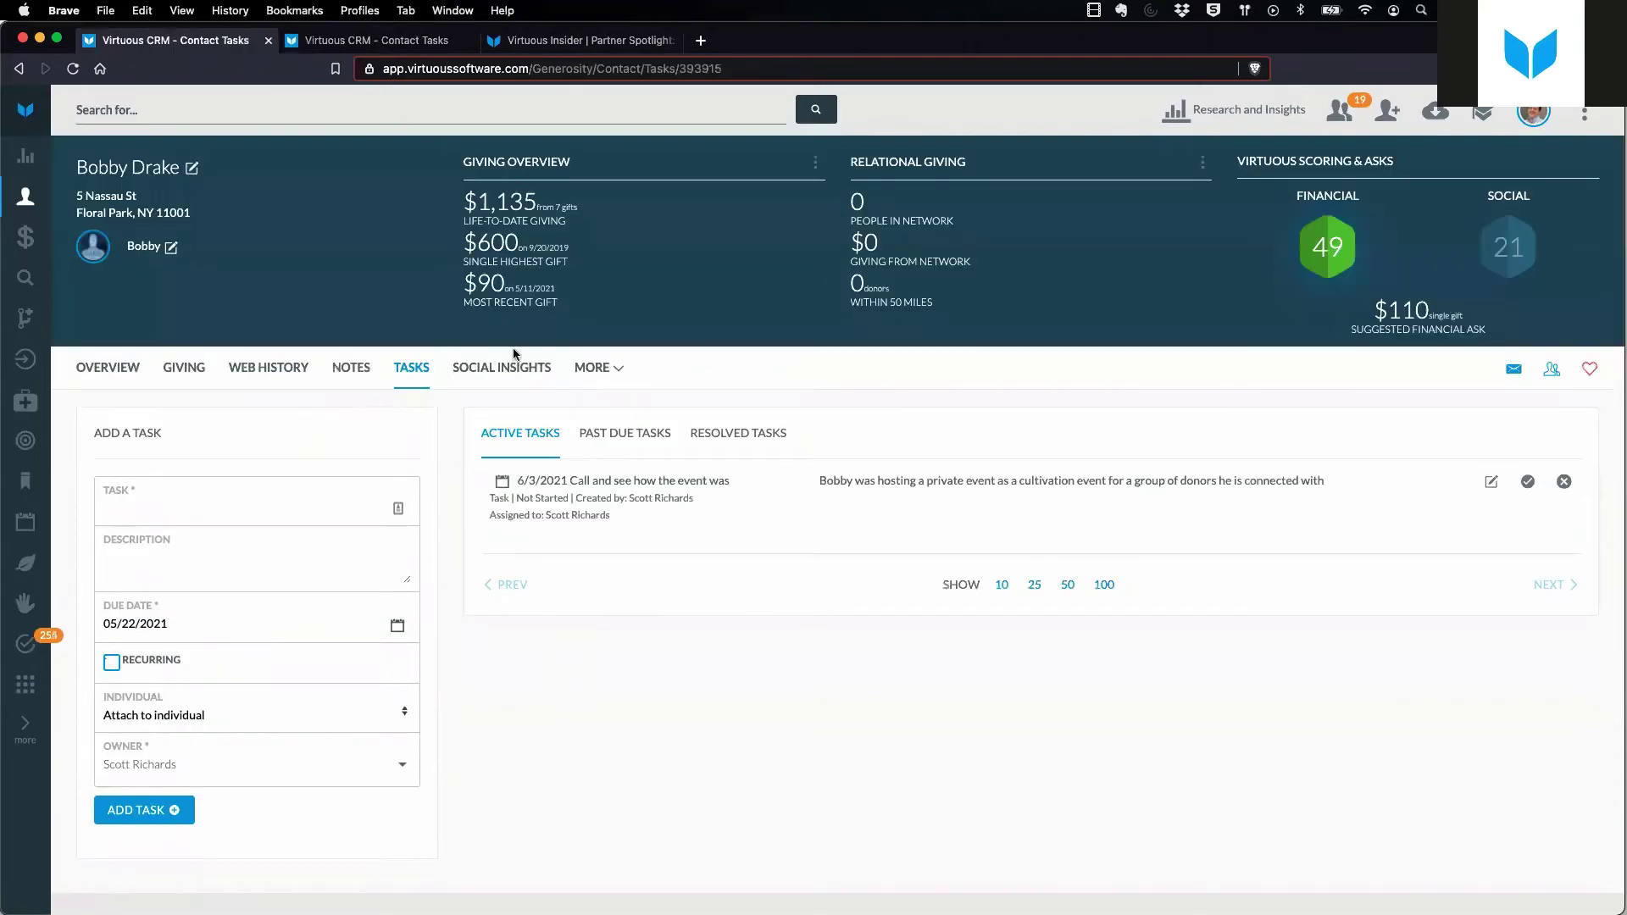
{"action": "left_click_drag", "start_coordinate": [563, 481], "coordinate": [1060, 512]}
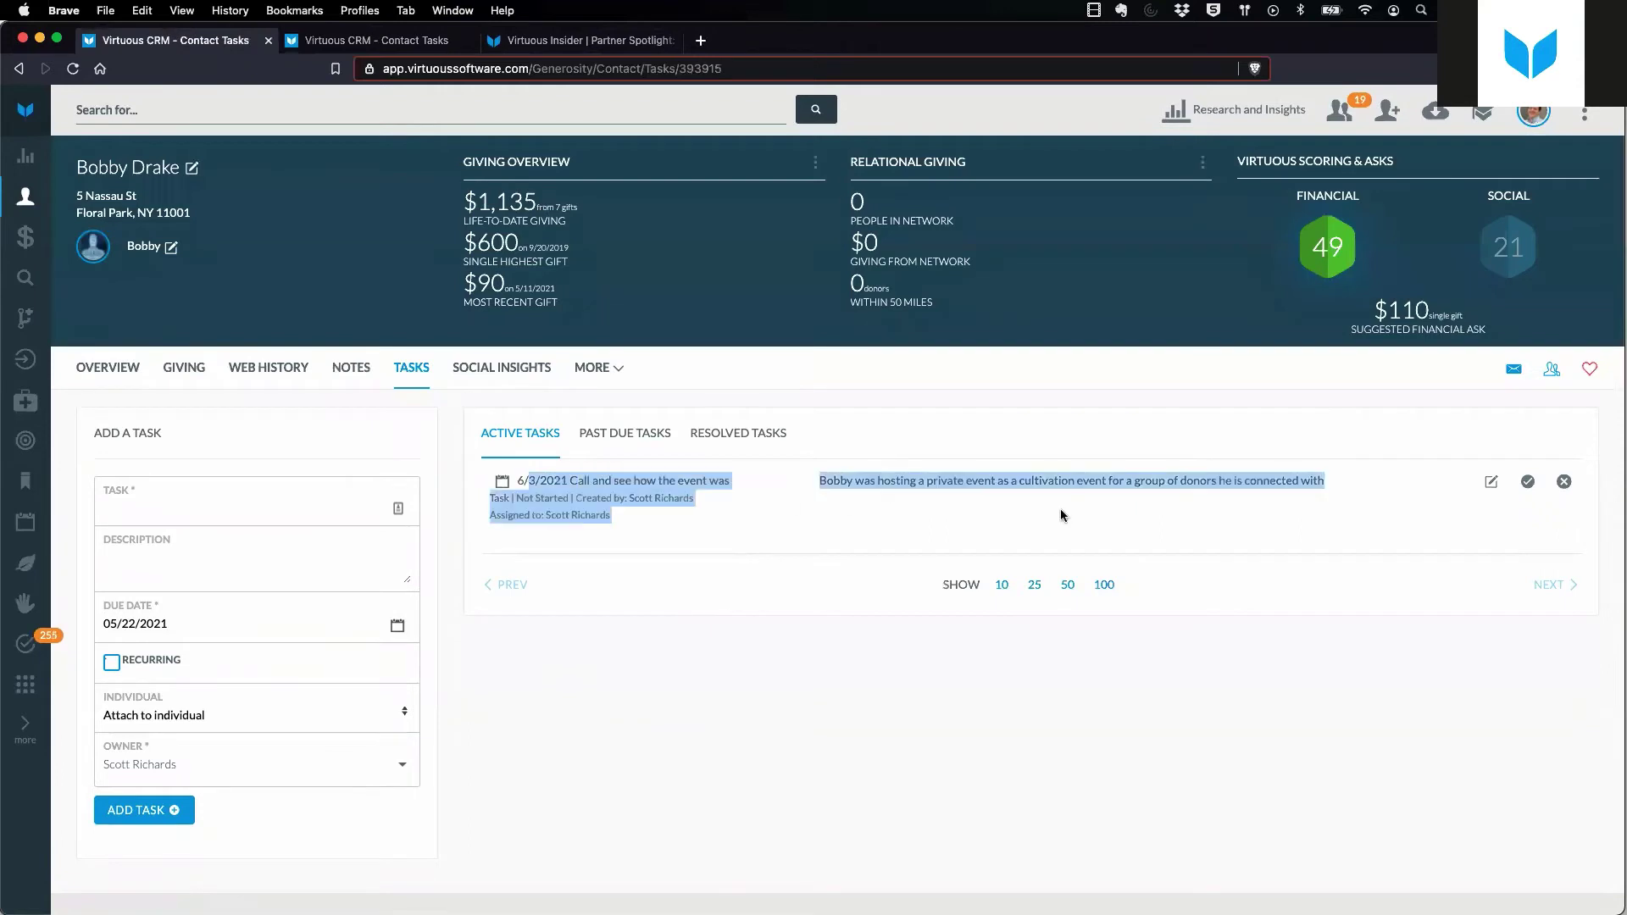
{"action": "left_click", "coordinate": [908, 534]}
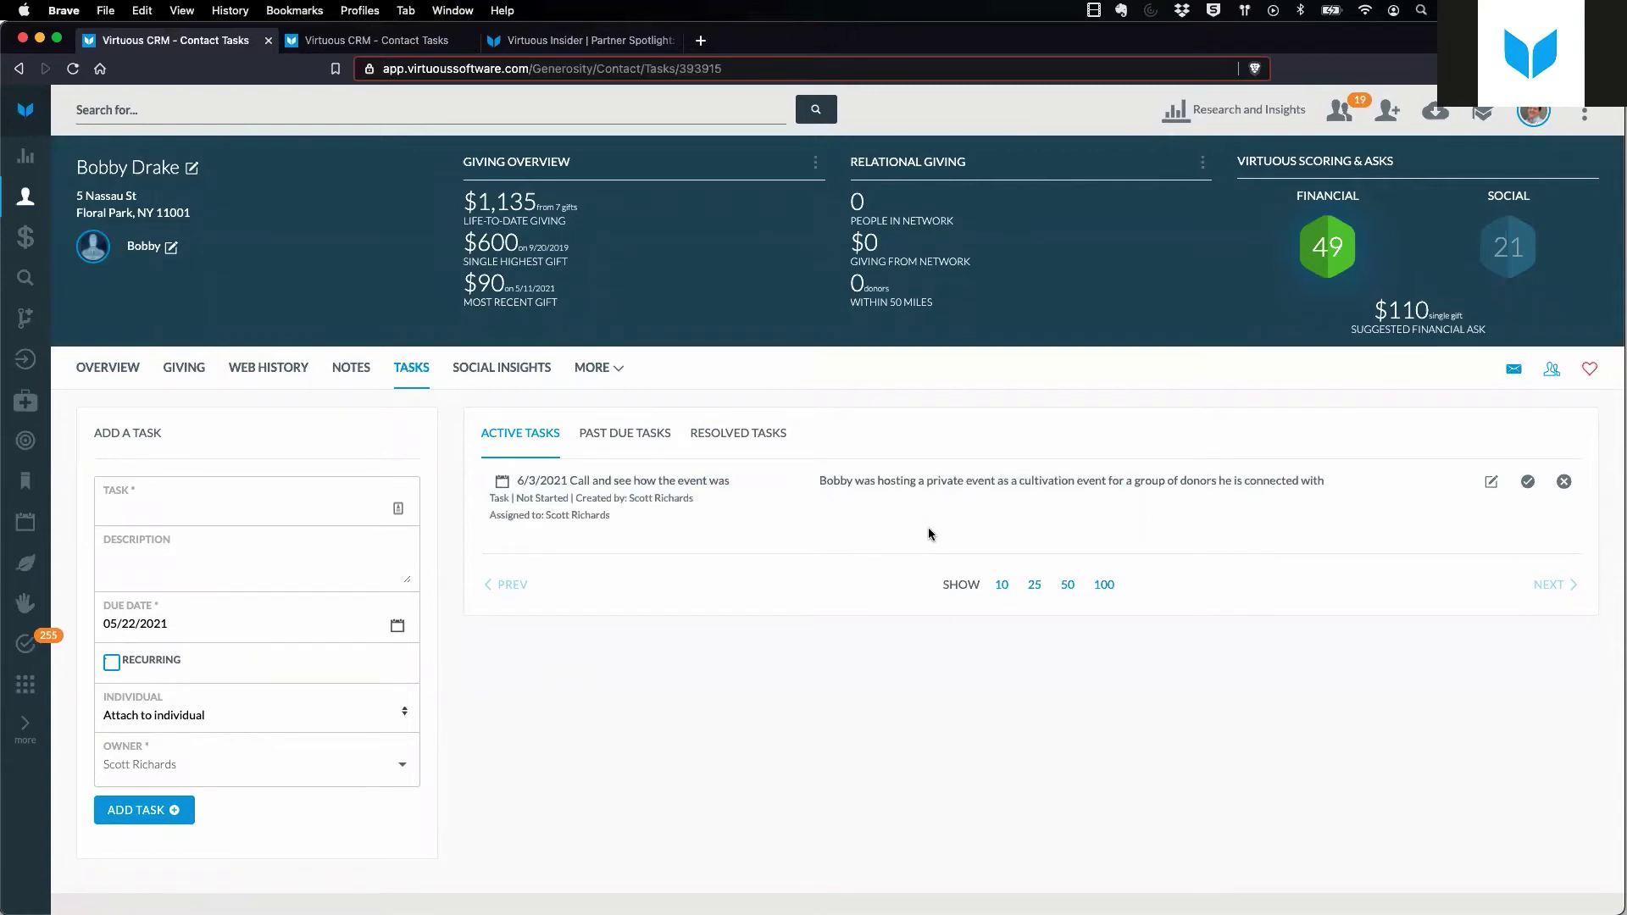
Open the main Tasks page and start a new task with its type set to Automated Task.
{"action": "left_click", "coordinate": [25, 646]}
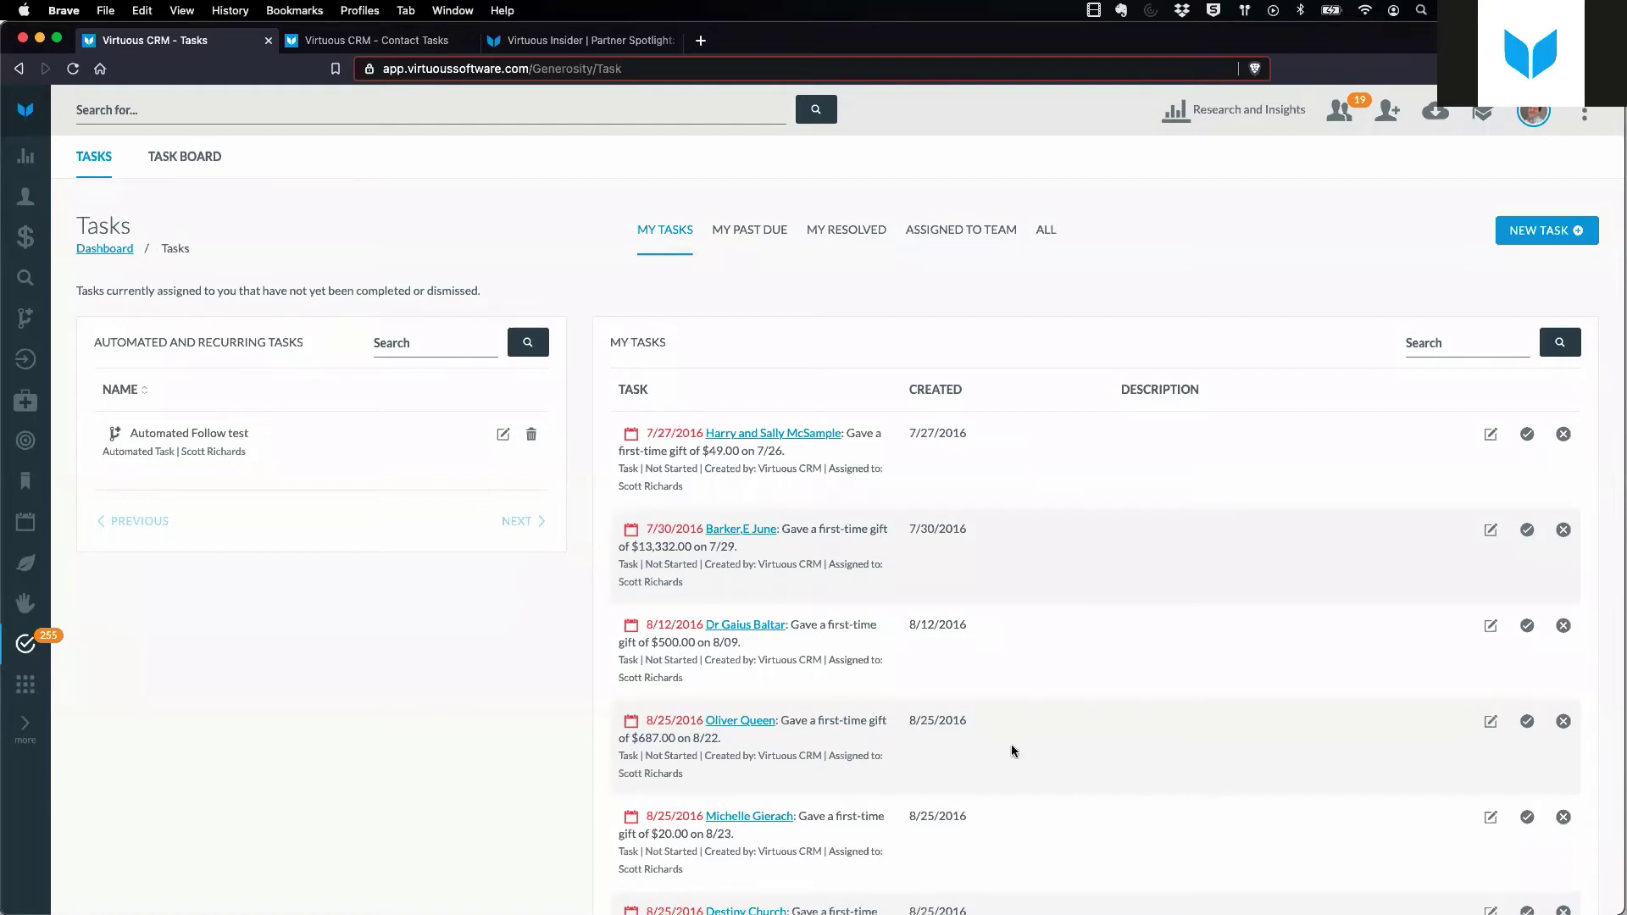
{"action": "left_click", "coordinate": [1540, 232]}
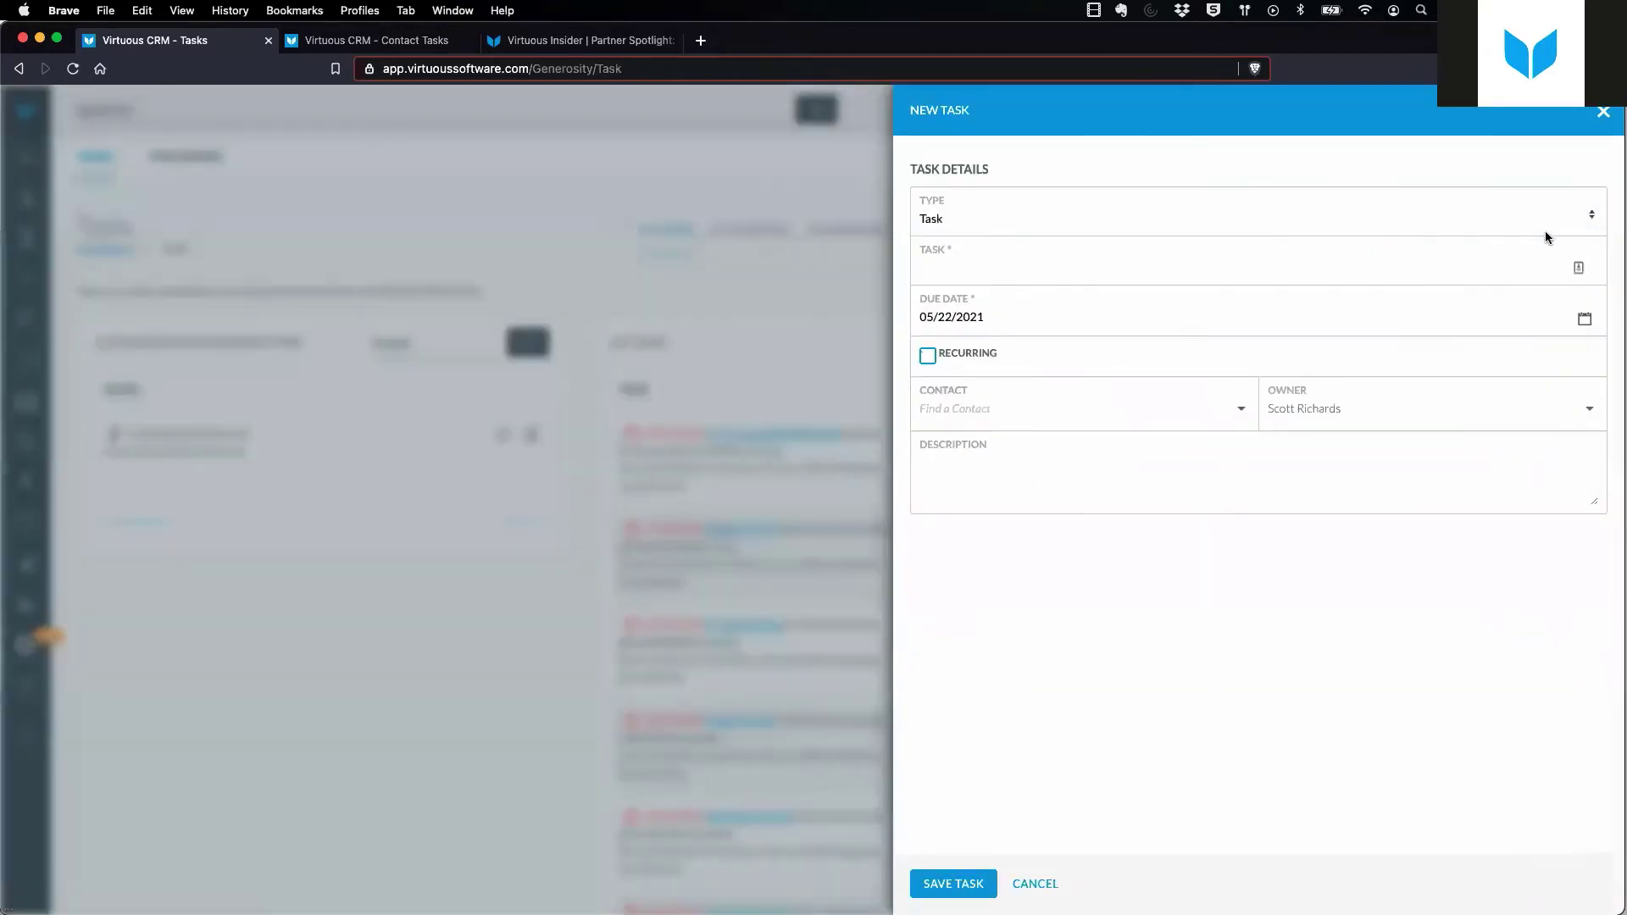
{"action": "left_click", "coordinate": [979, 217]}
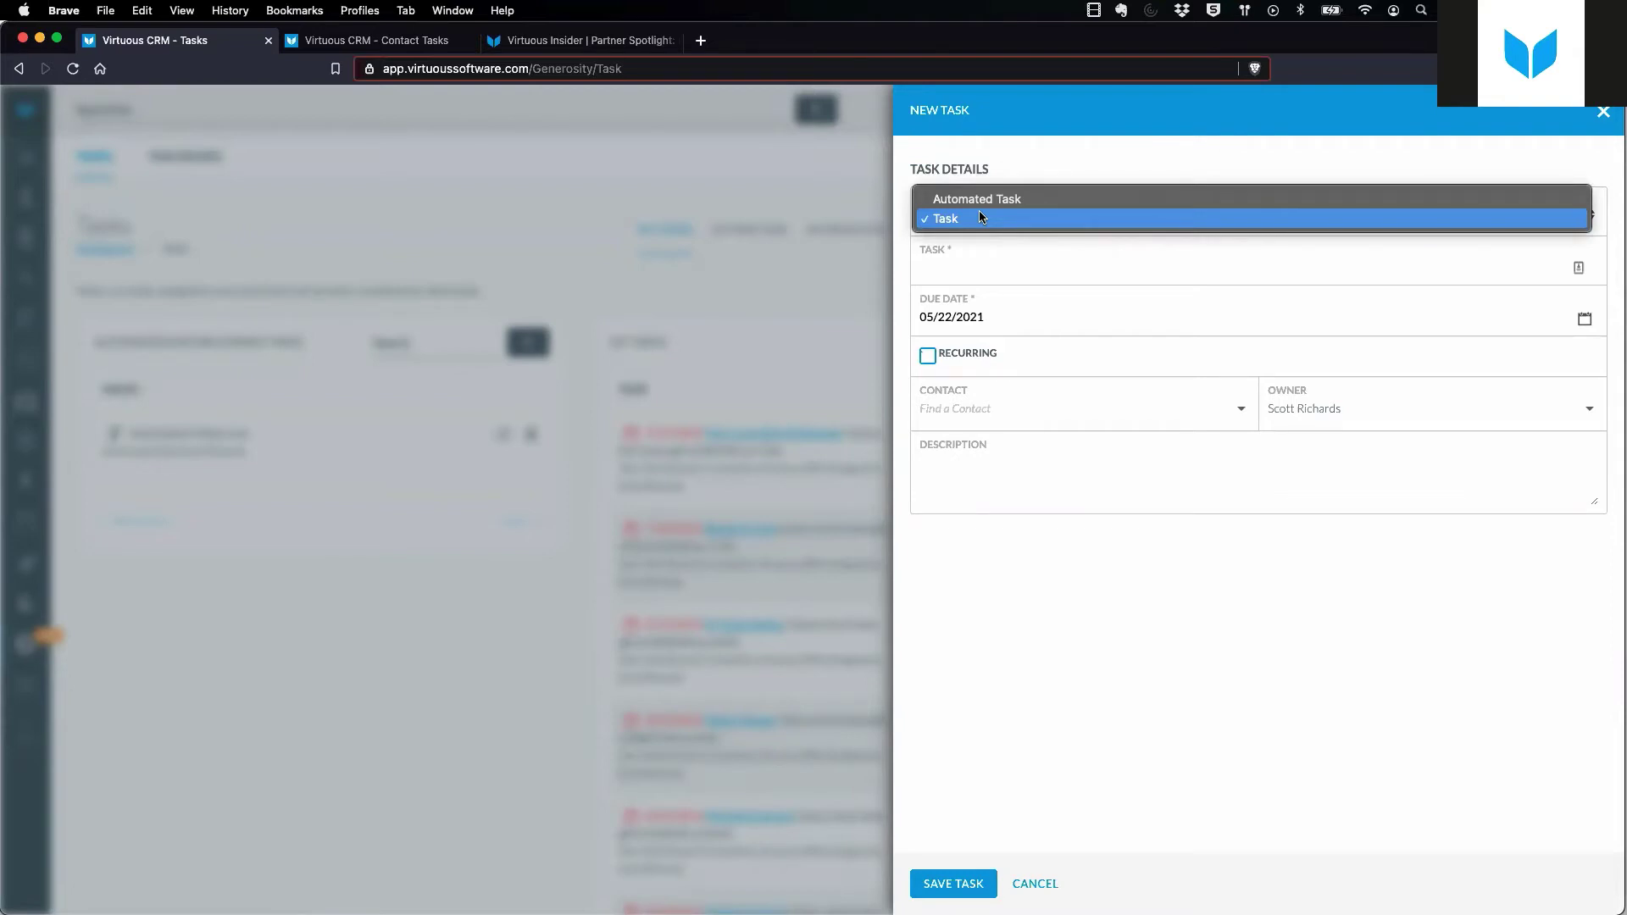
{"action": "left_click", "coordinate": [982, 199]}
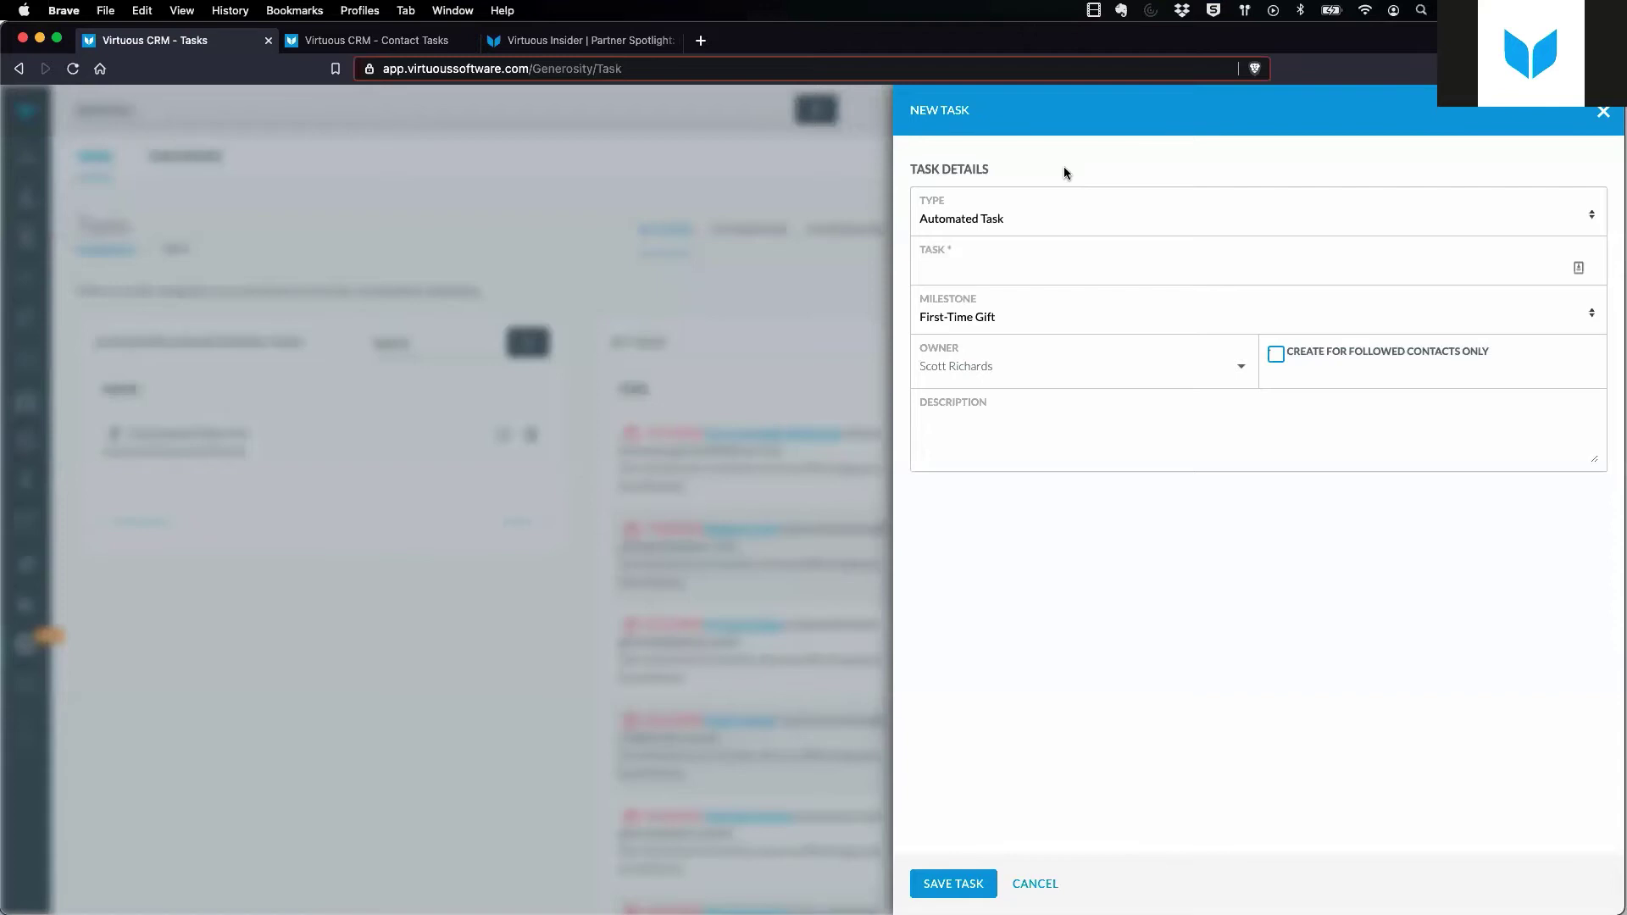
{"action": "left_click", "coordinate": [1013, 217]}
{"action": "left_click", "coordinate": [1009, 234]}
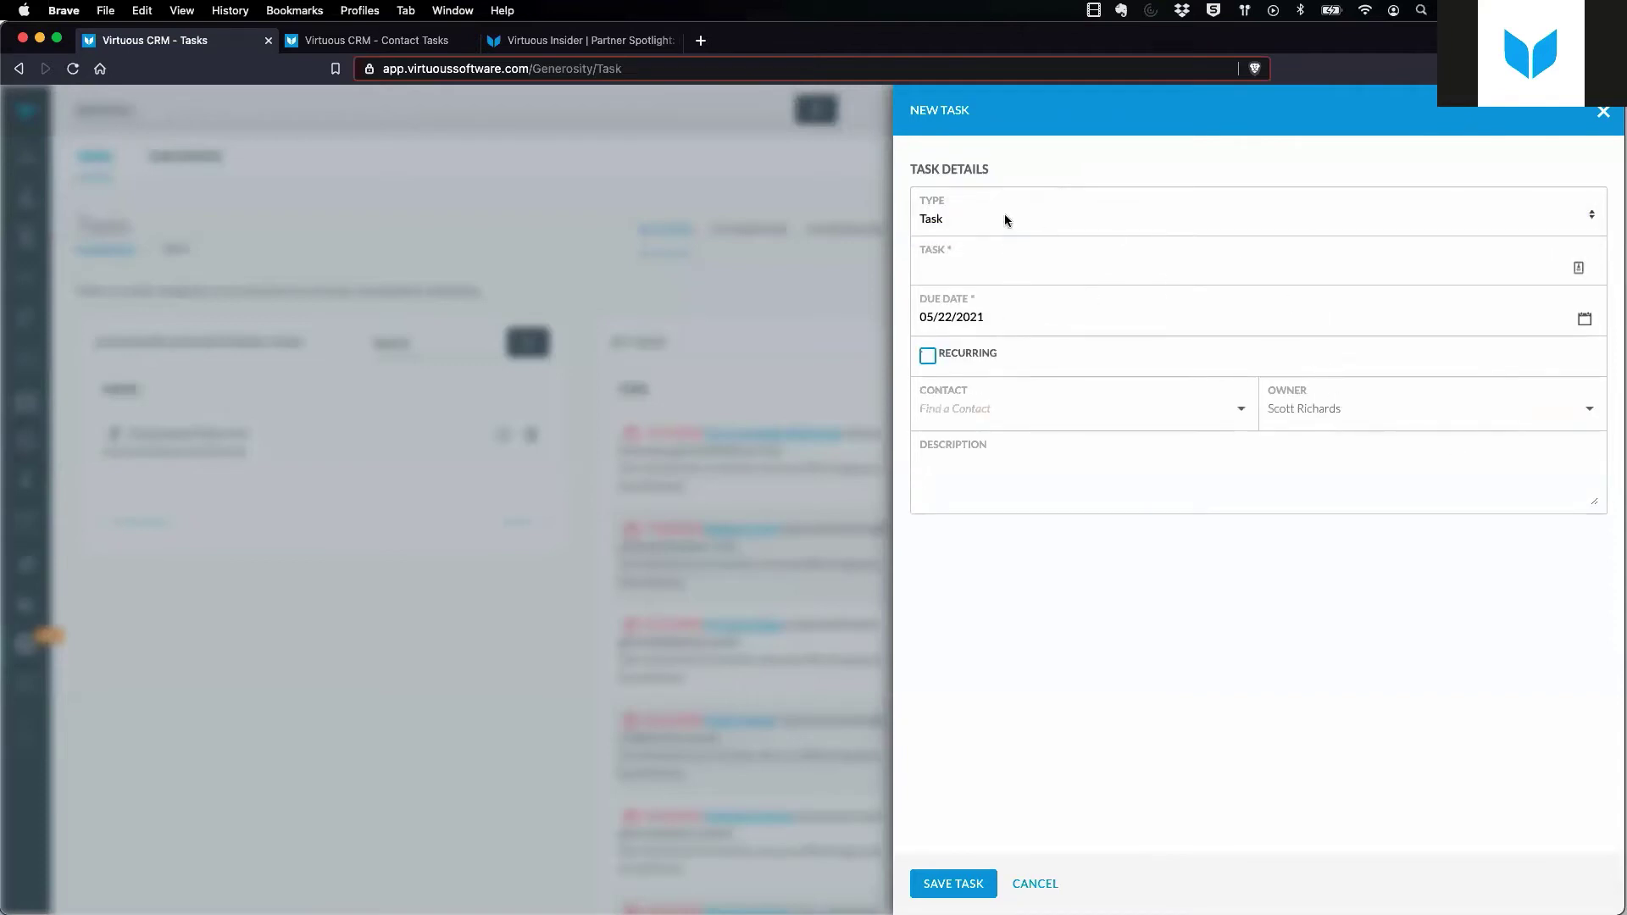
{"action": "left_click", "coordinate": [995, 217]}
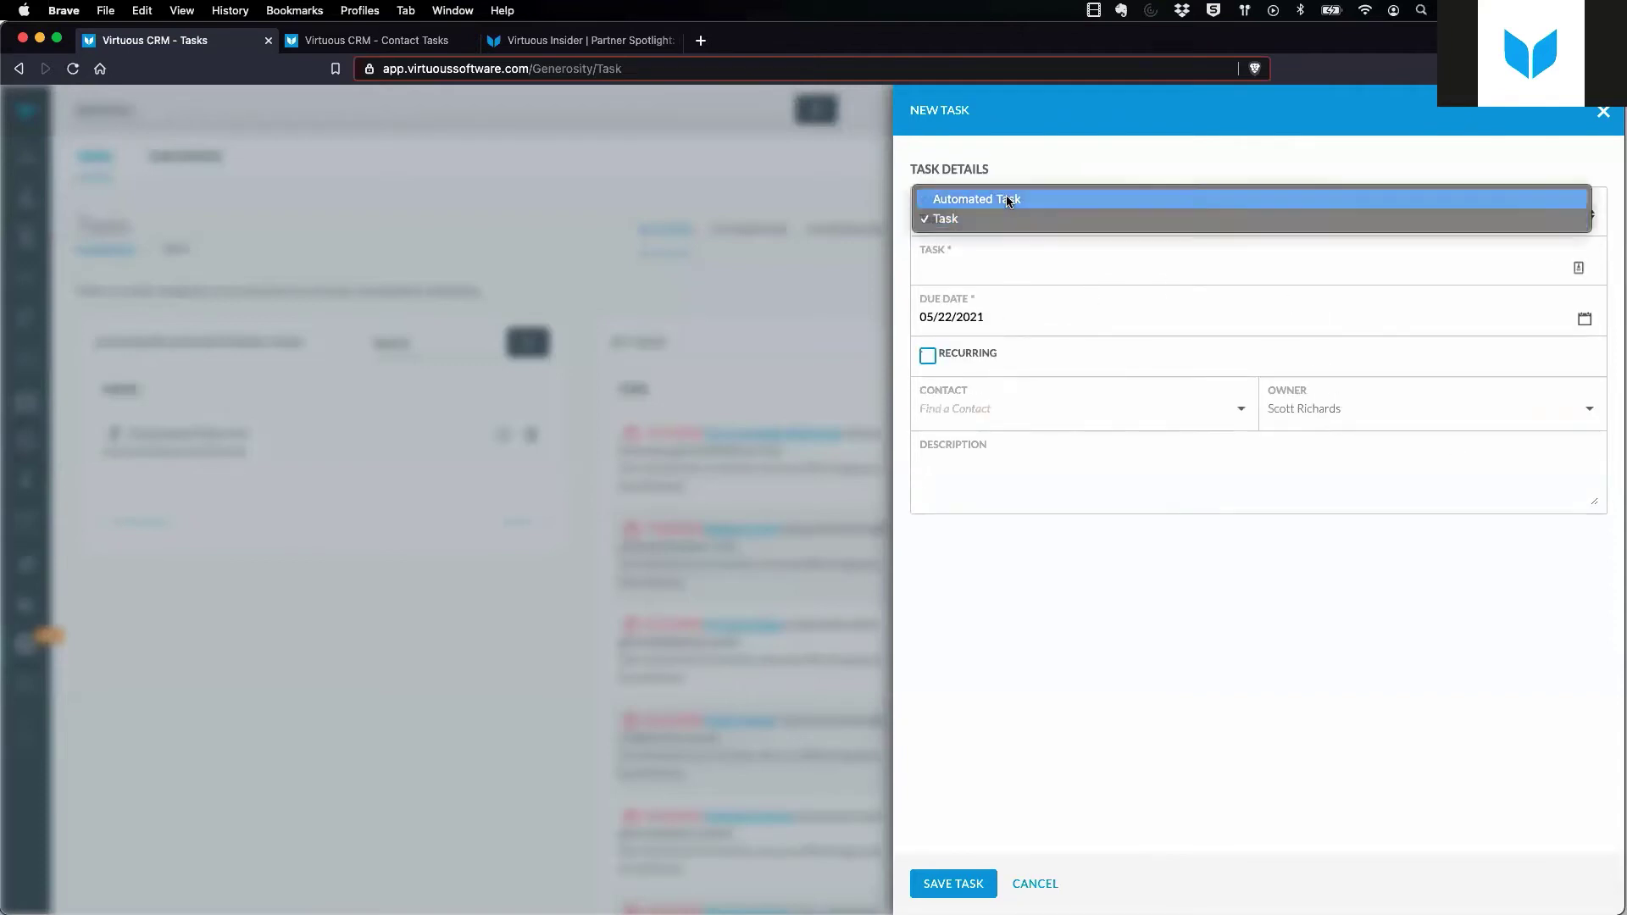
{"action": "left_click", "coordinate": [1008, 200]}
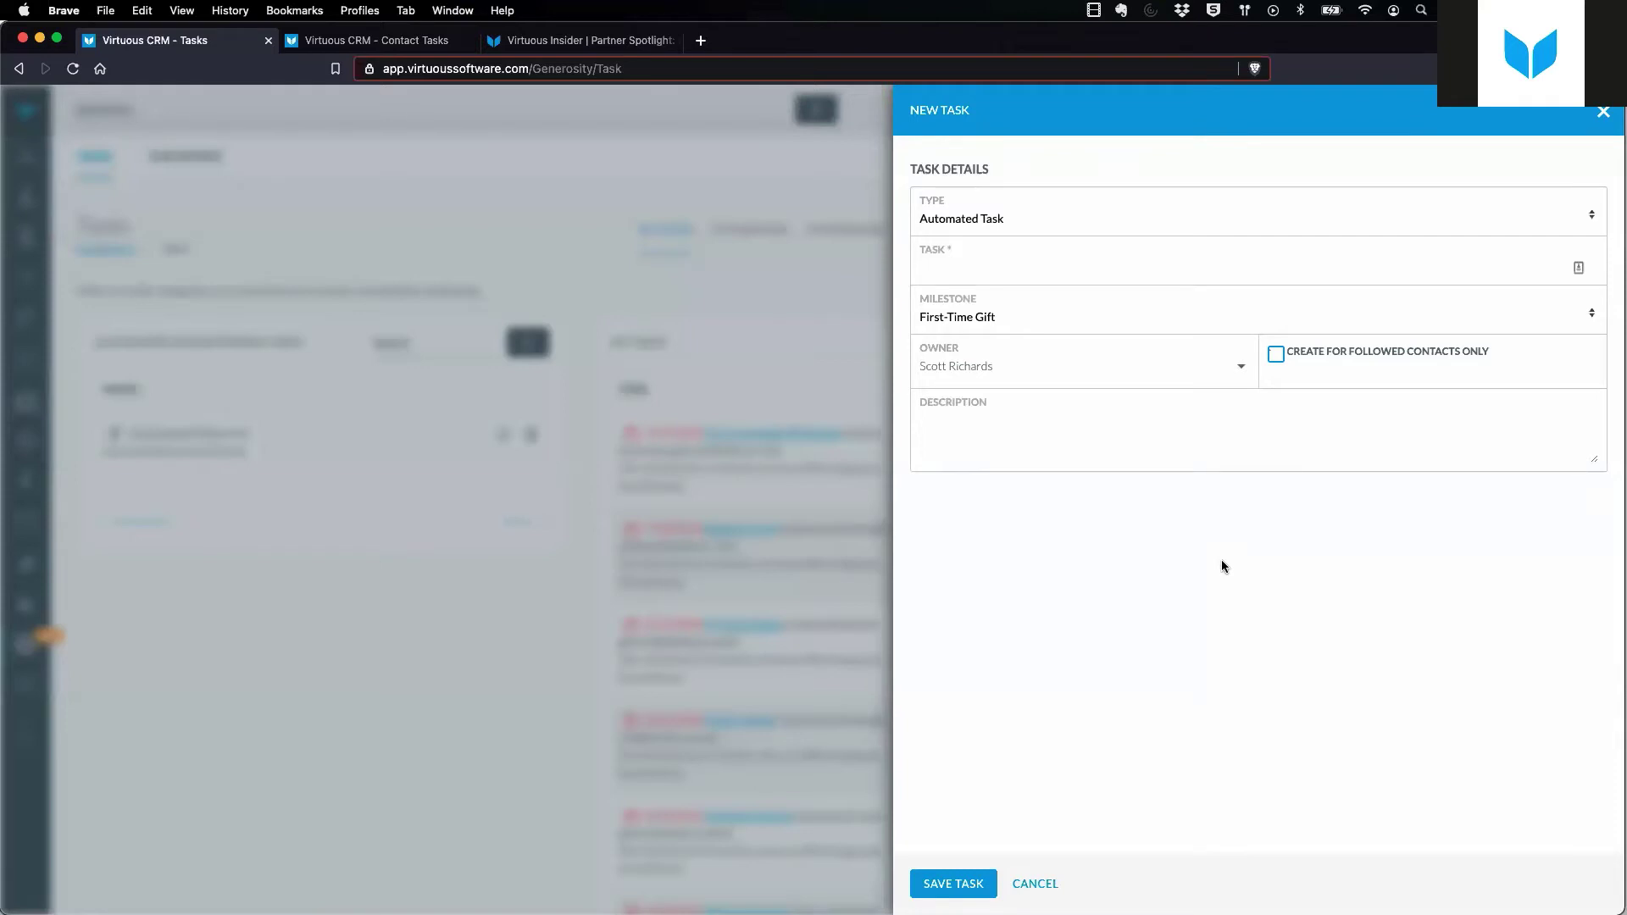
Set the automated task's milestone to Single Gift Threshold Exceeded with an Exceeds amount of 4999.
{"action": "left_click", "coordinate": [993, 319]}
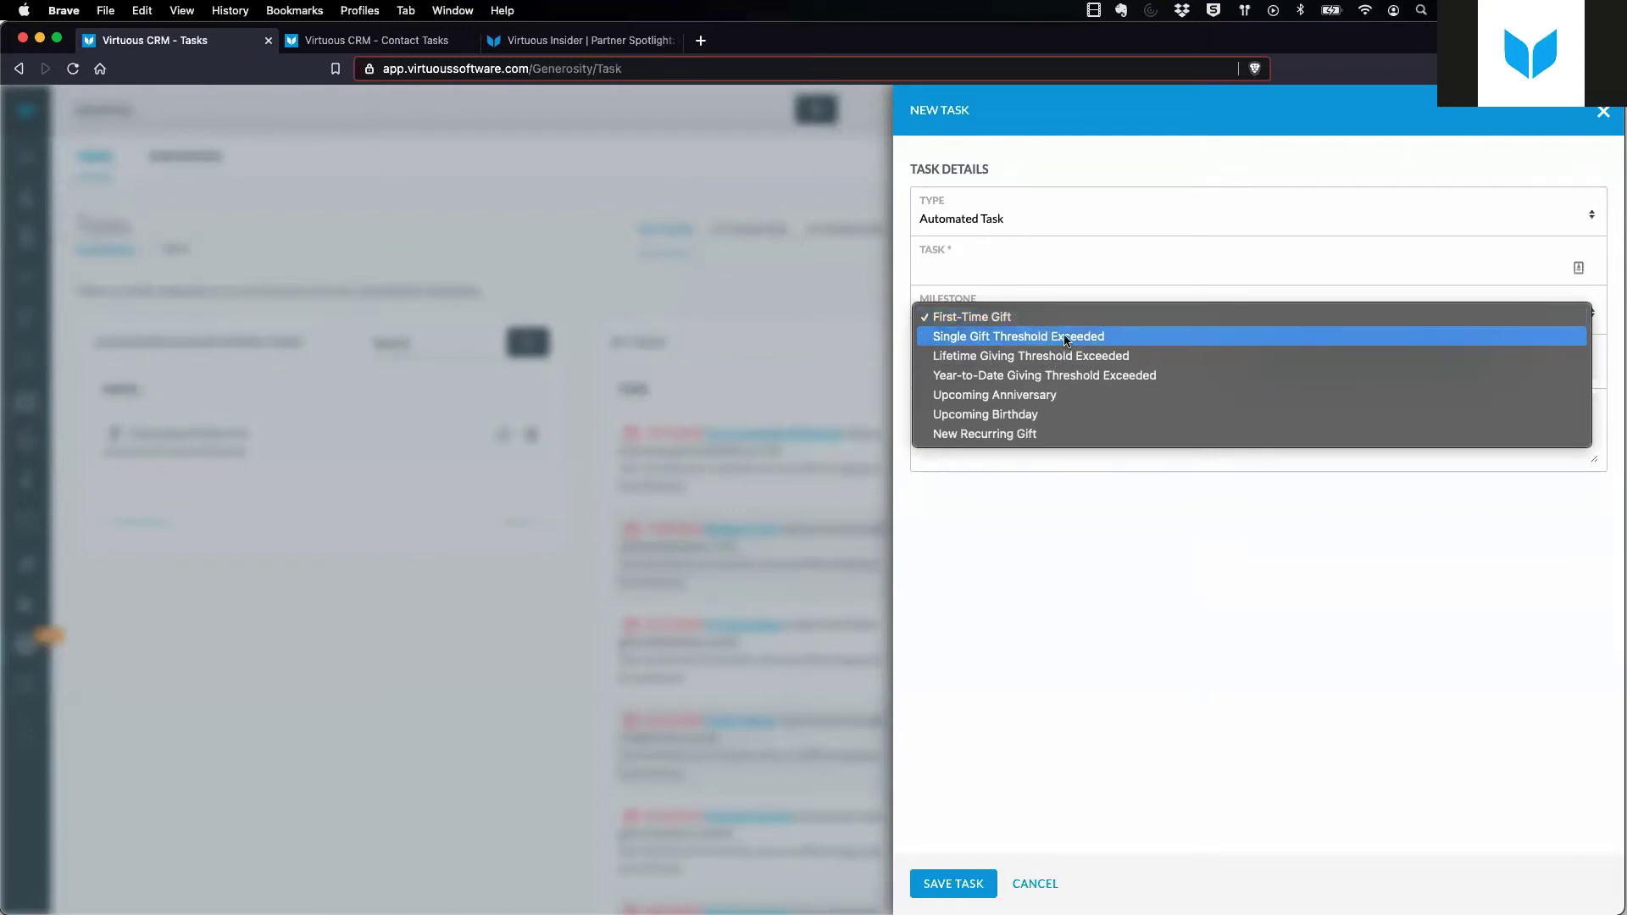
{"action": "left_click", "coordinate": [1125, 338]}
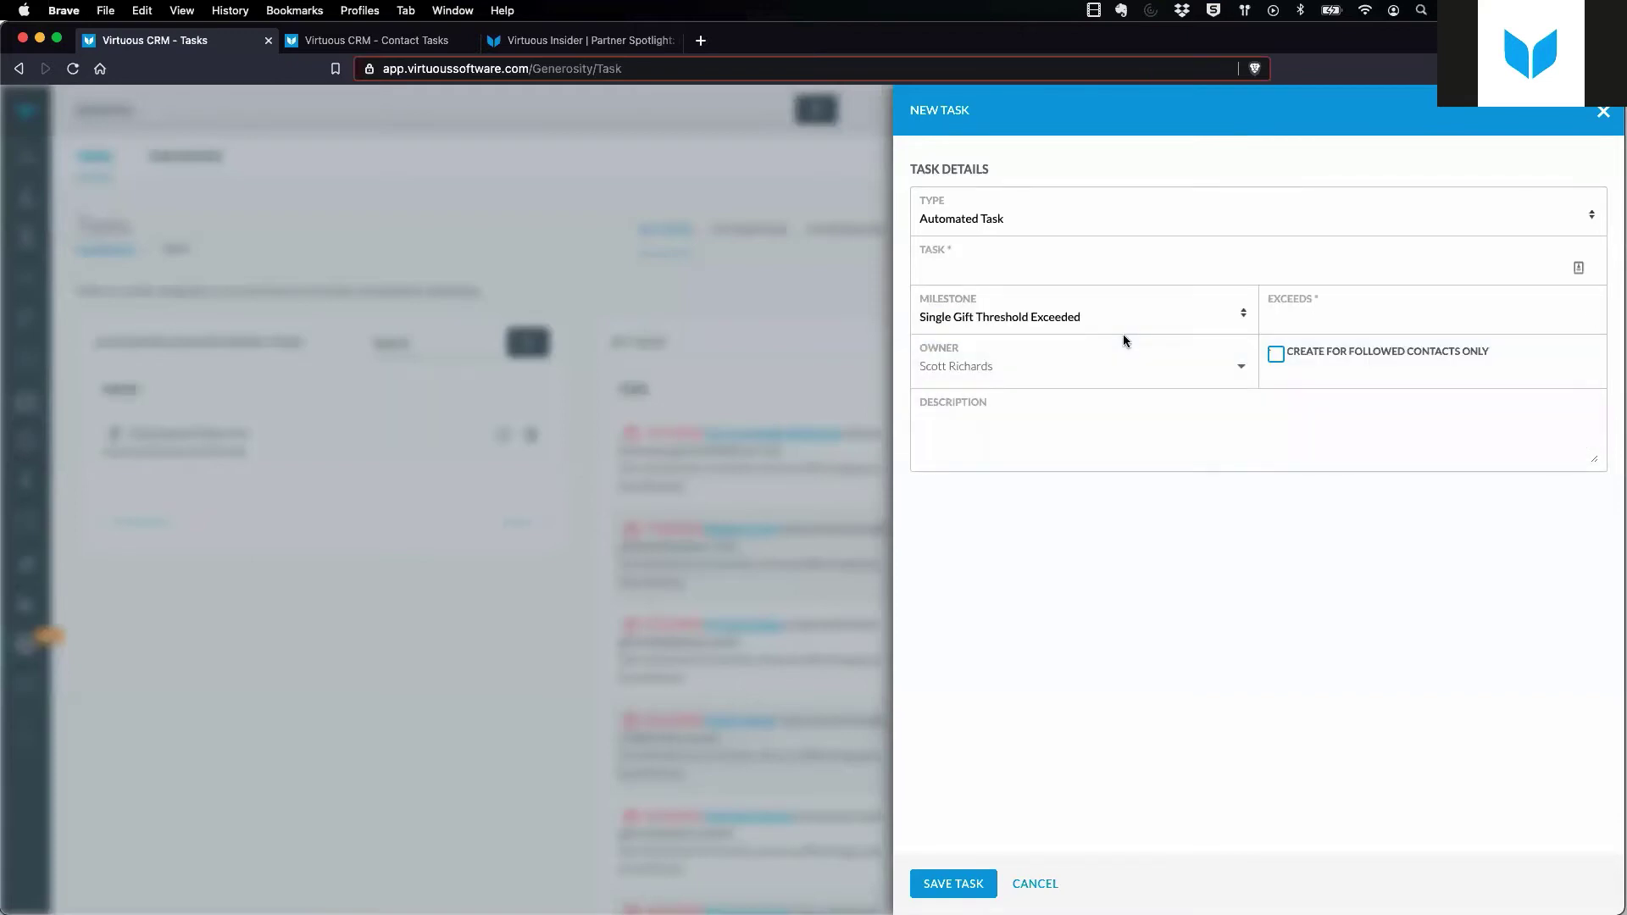
{"action": "left_click", "coordinate": [1338, 316]}
{"action": "type", "text": "5000"}
{"action": "key", "text": "BackSpace"}
{"action": "key", "text": "BackSpace"}
{"action": "key", "text": "BackSpace"}
{"action": "key", "text": "BackSpace"}
{"action": "type", "text": "4999"}
Try the Lifetime Giving Threshold Exceeded, Upcoming Birthday and New Recurring Gift milestones, and restore Single Gift Threshold Exceeded.
{"action": "left_click", "coordinate": [1233, 312]}
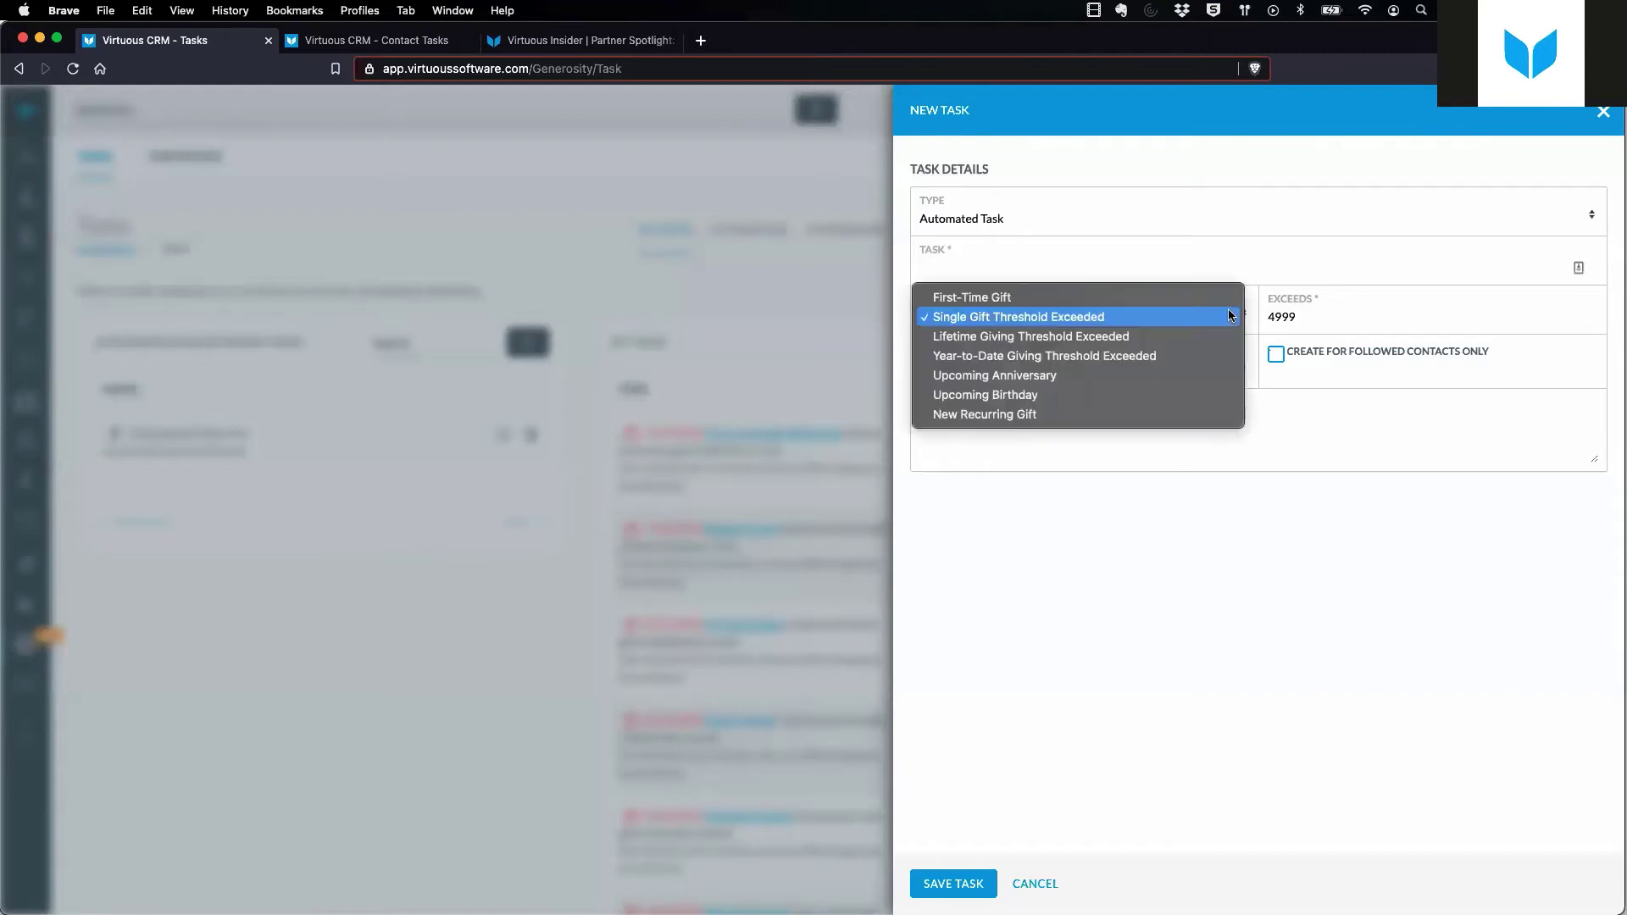
{"action": "left_click", "coordinate": [1110, 339]}
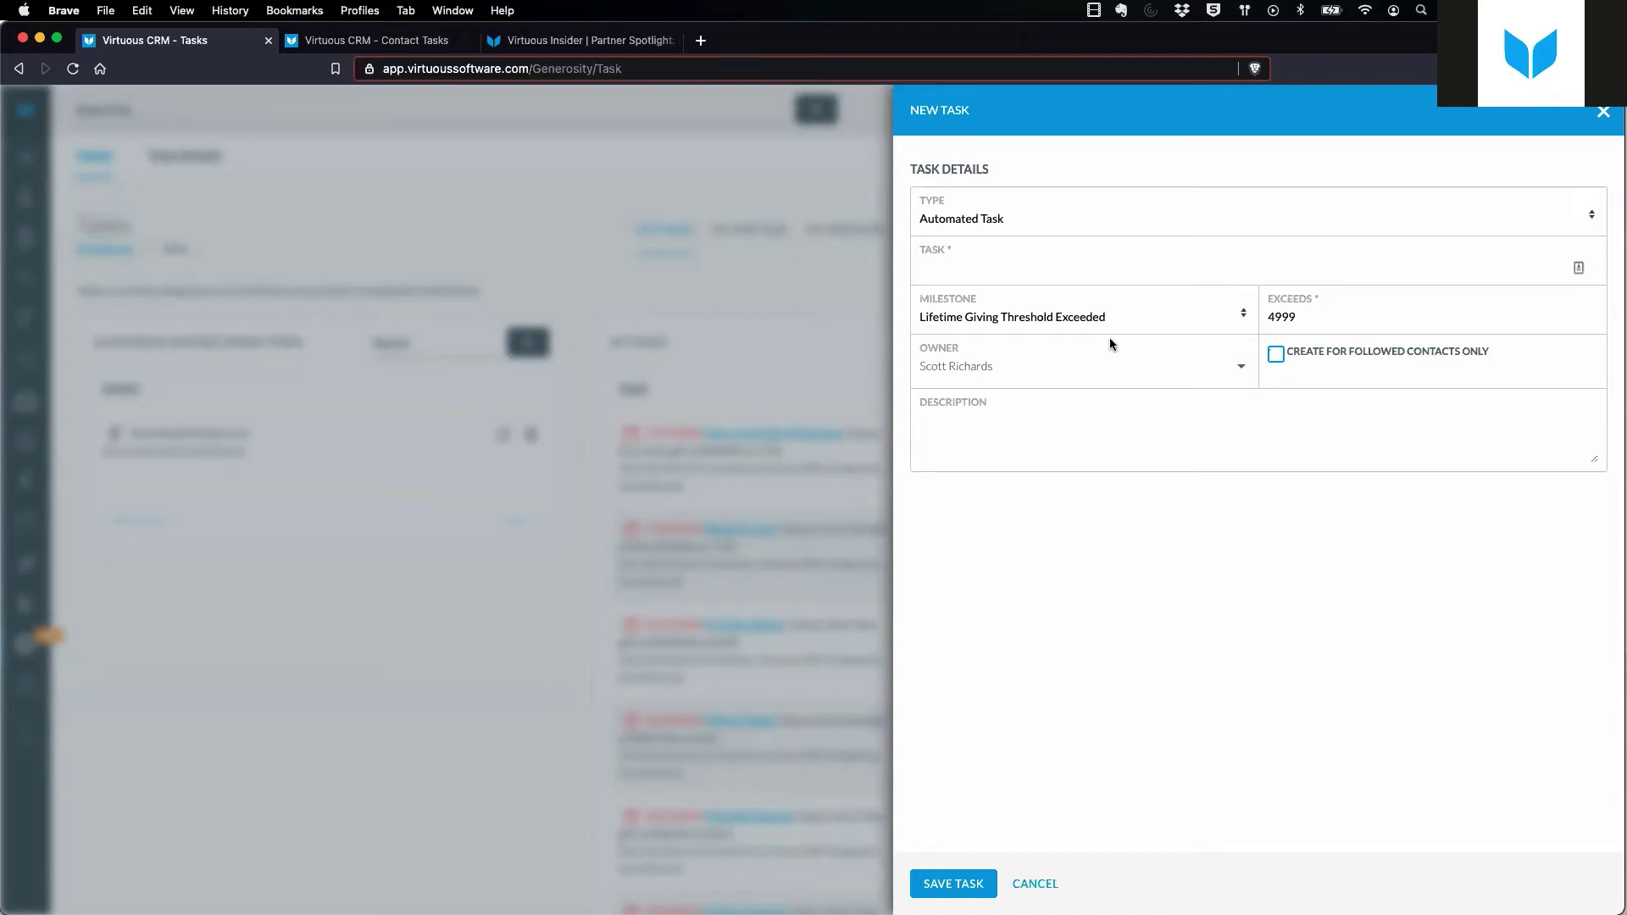
{"action": "left_click", "coordinate": [1098, 318]}
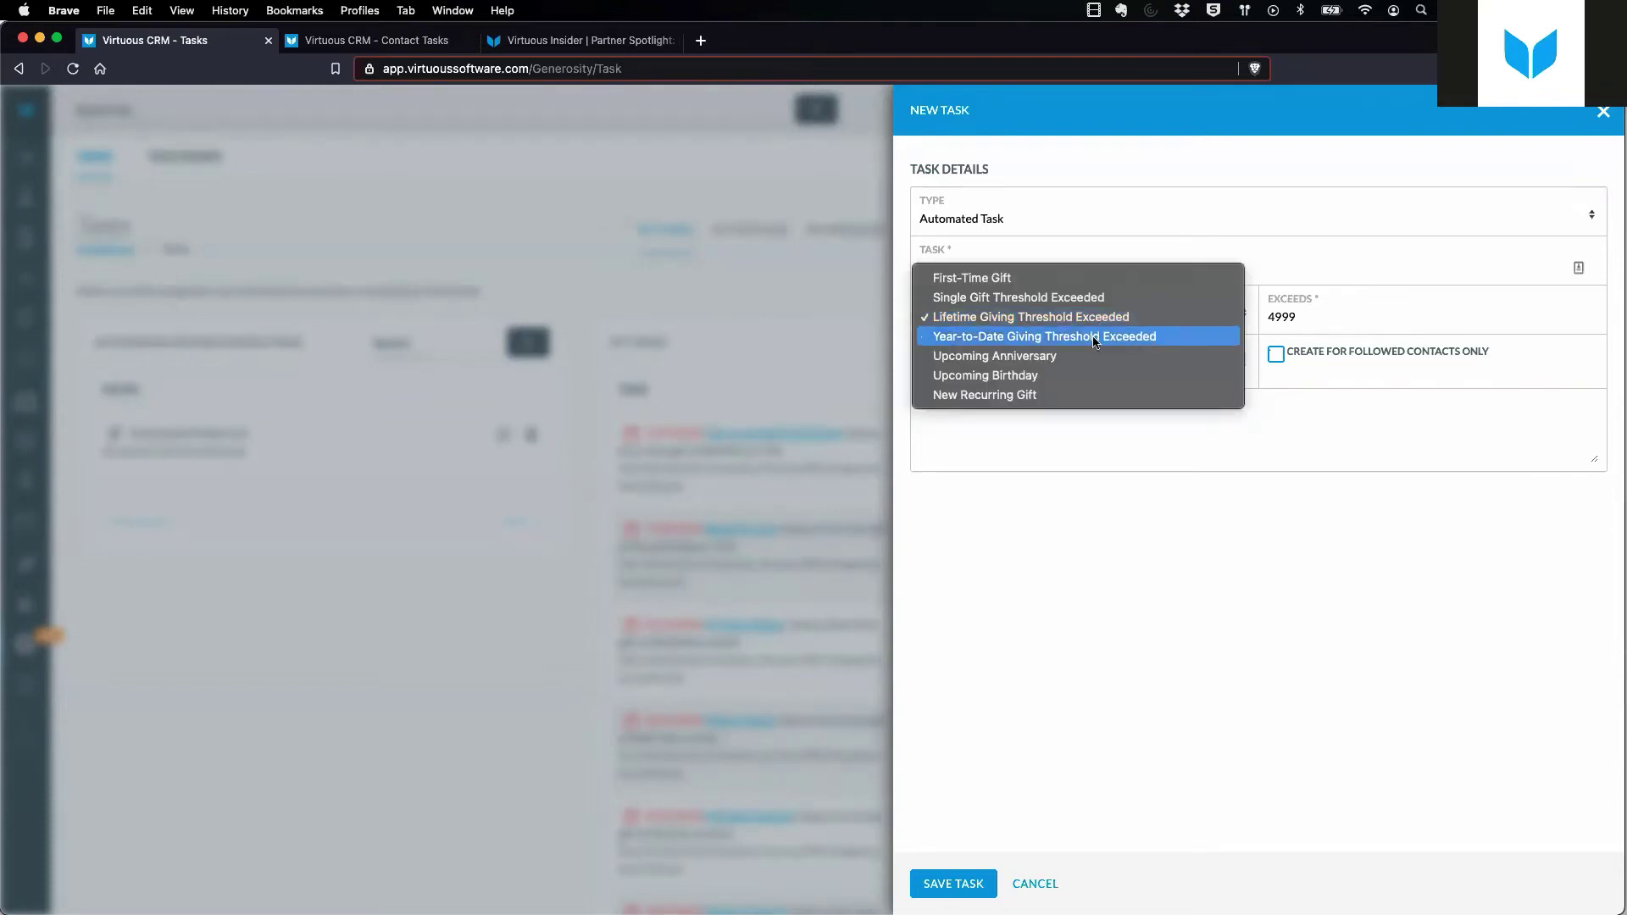
{"action": "left_click", "coordinate": [1050, 377]}
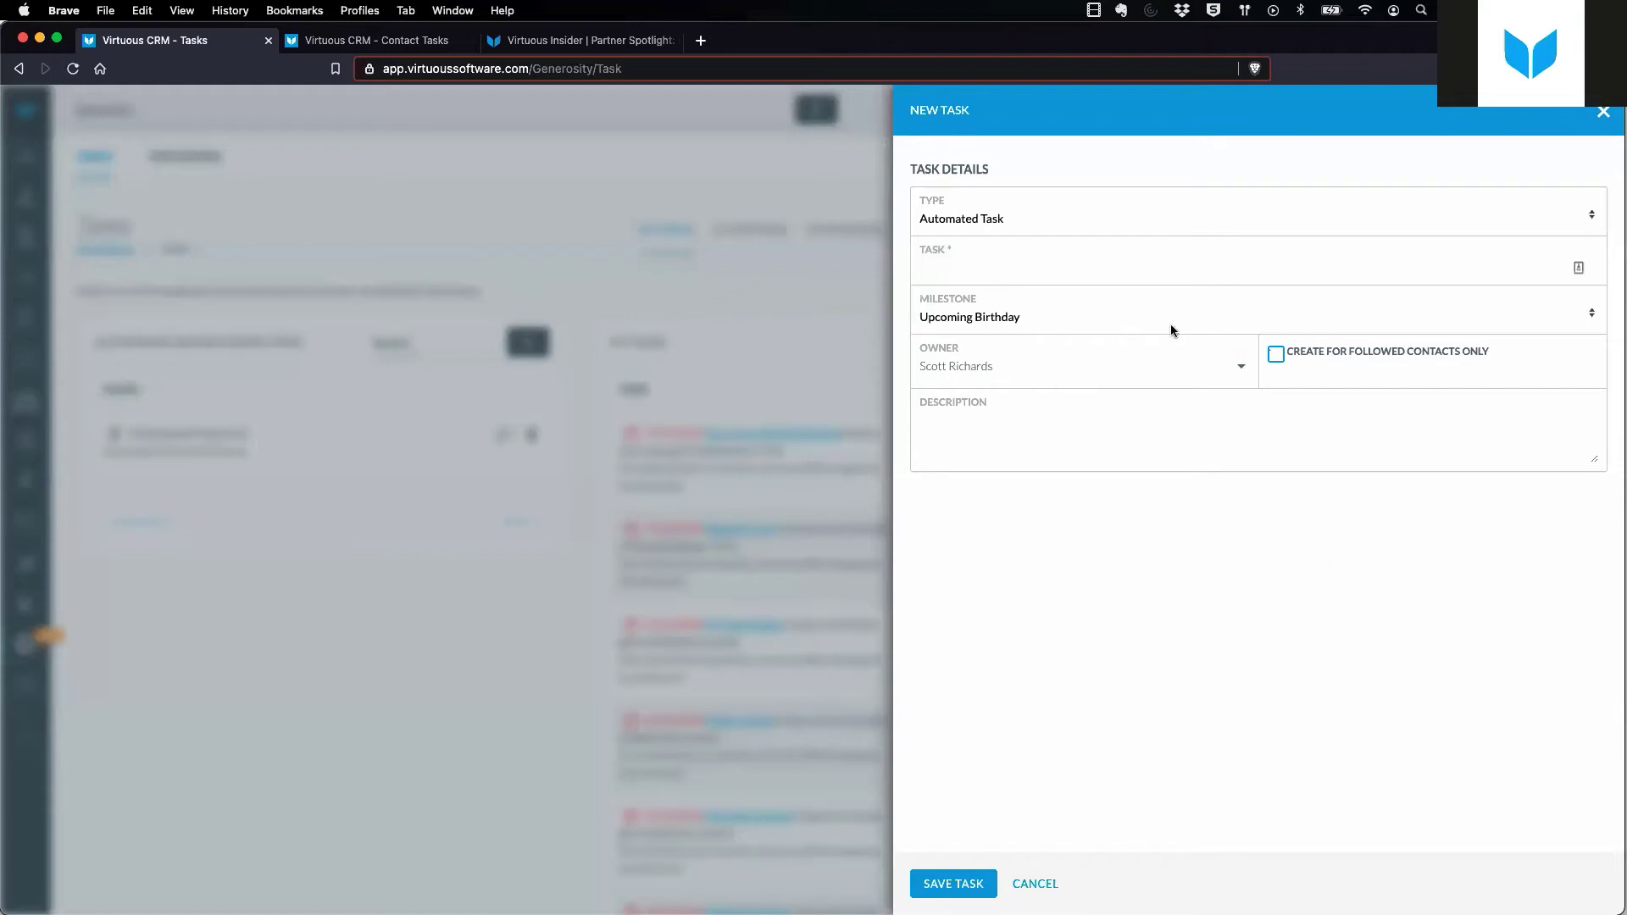
{"action": "left_click", "coordinate": [1064, 324]}
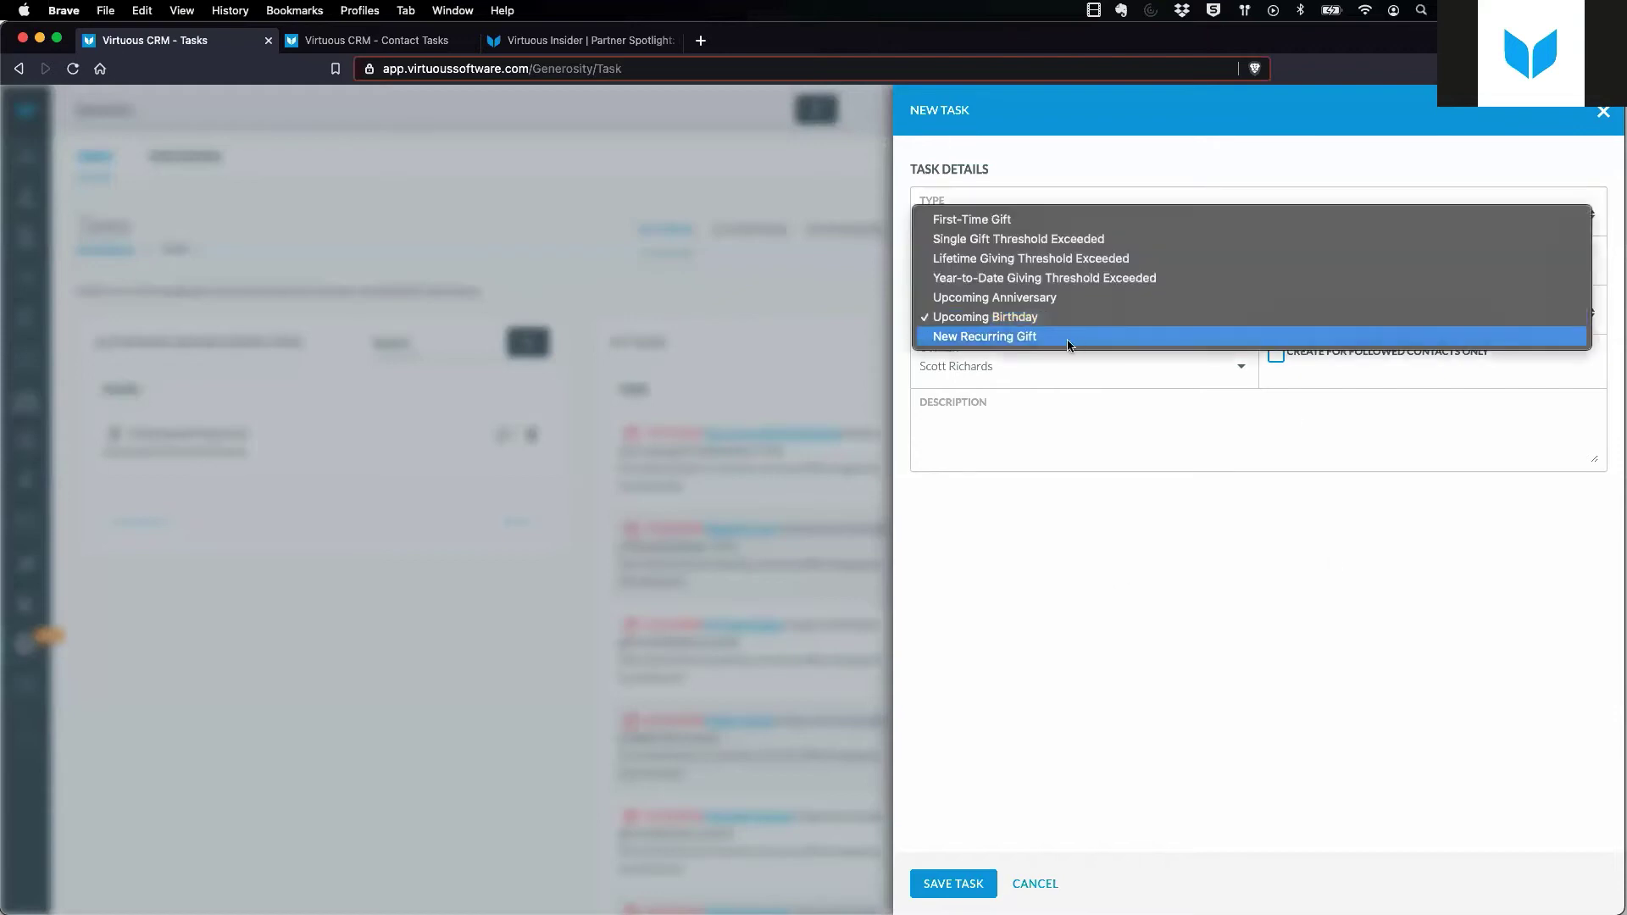
{"action": "left_click", "coordinate": [1069, 337]}
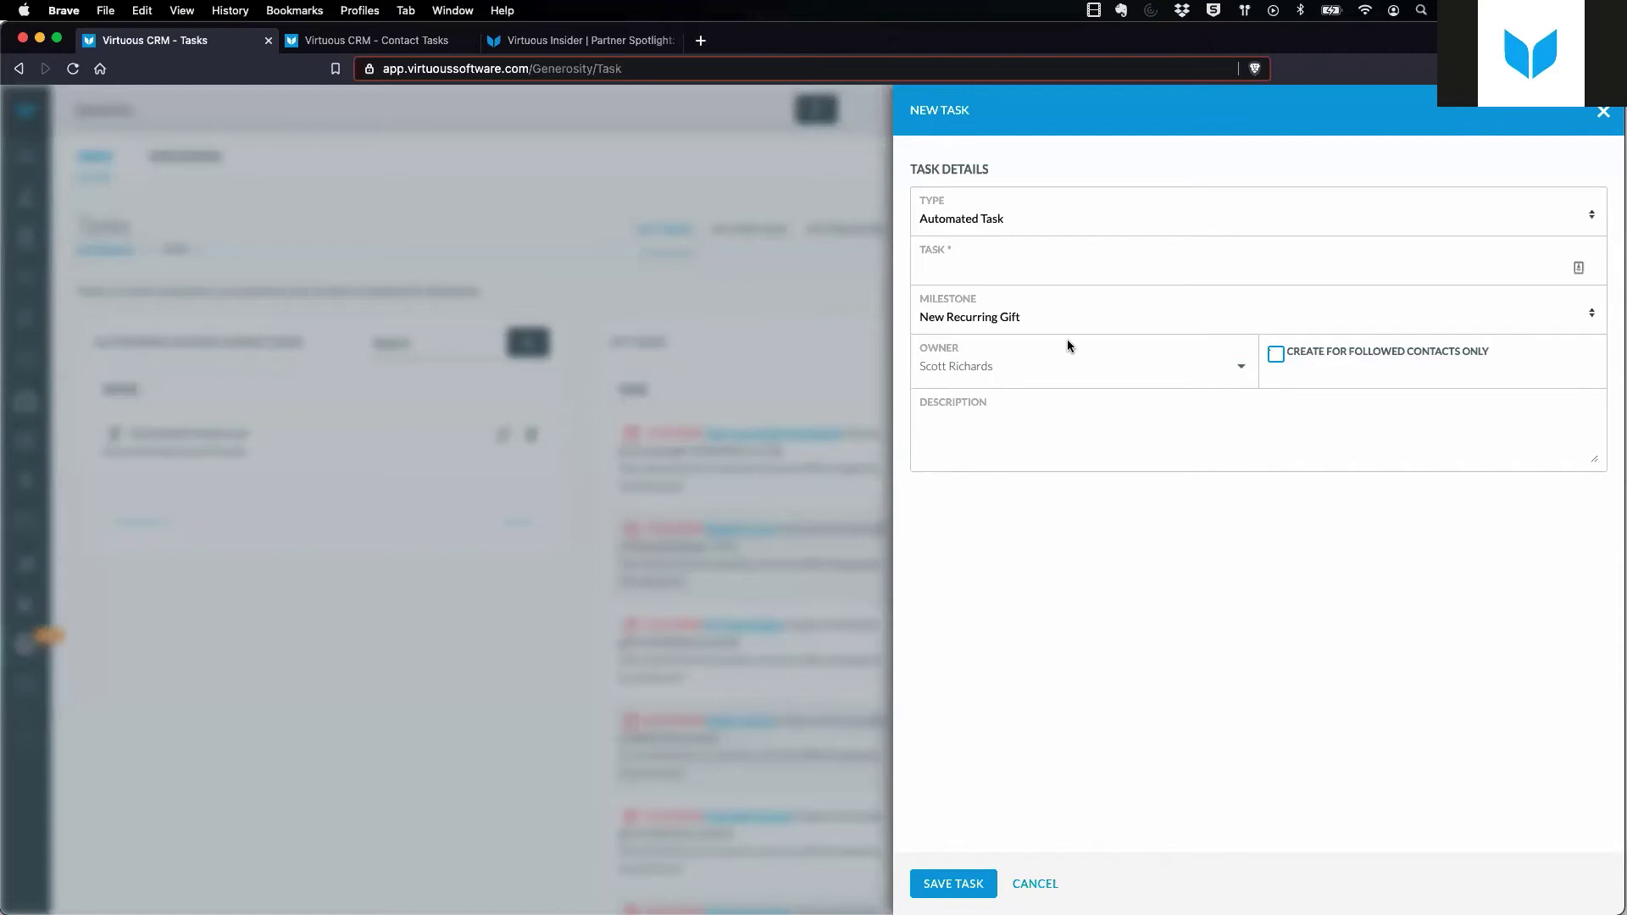
{"action": "left_click", "coordinate": [1008, 307]}
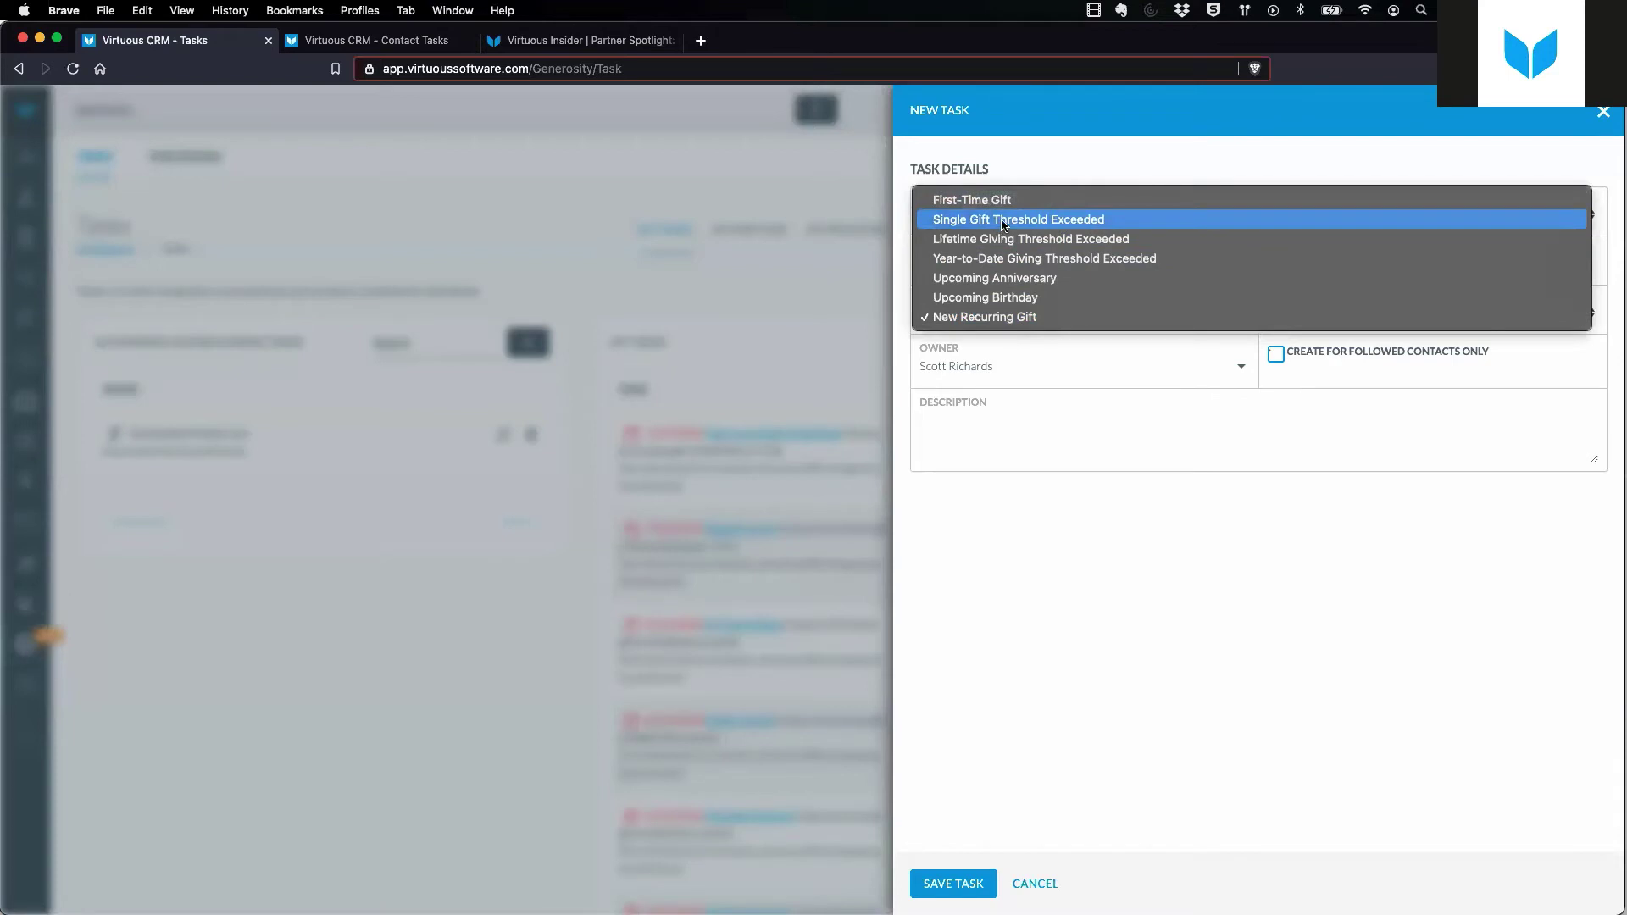
{"action": "key", "text": "Escape"}
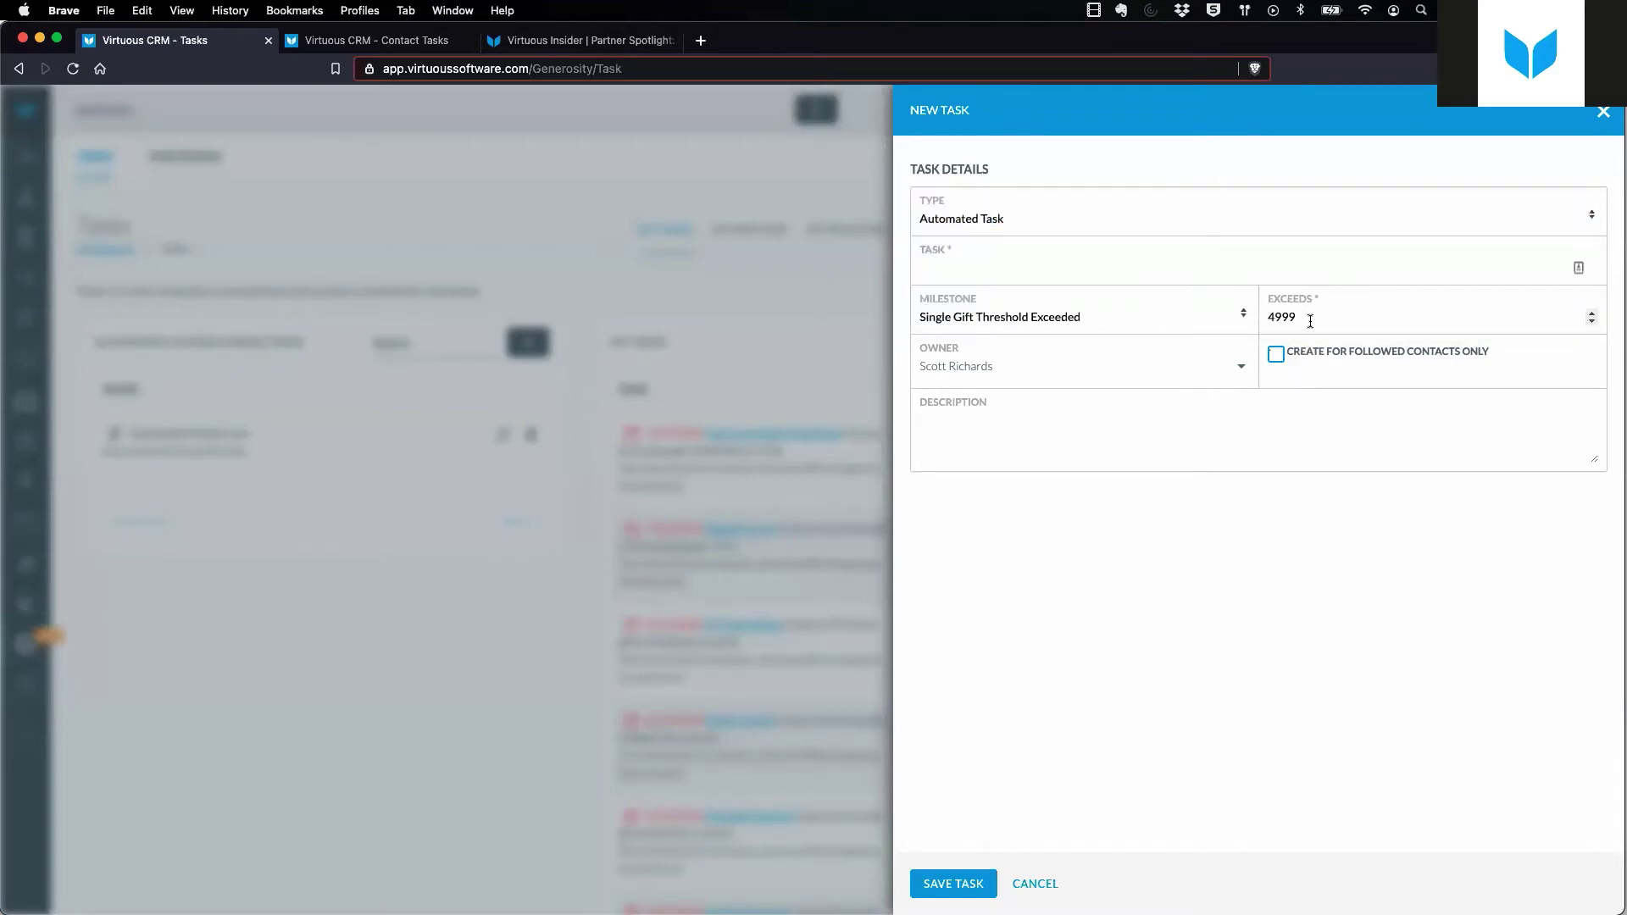
Title the automated task "Call donor and say that they rock" and try the Create for Followed Contacts Only option.
{"action": "left_click", "coordinate": [1014, 269]}
{"action": "type", "text": "Call donor and say that they rock"}
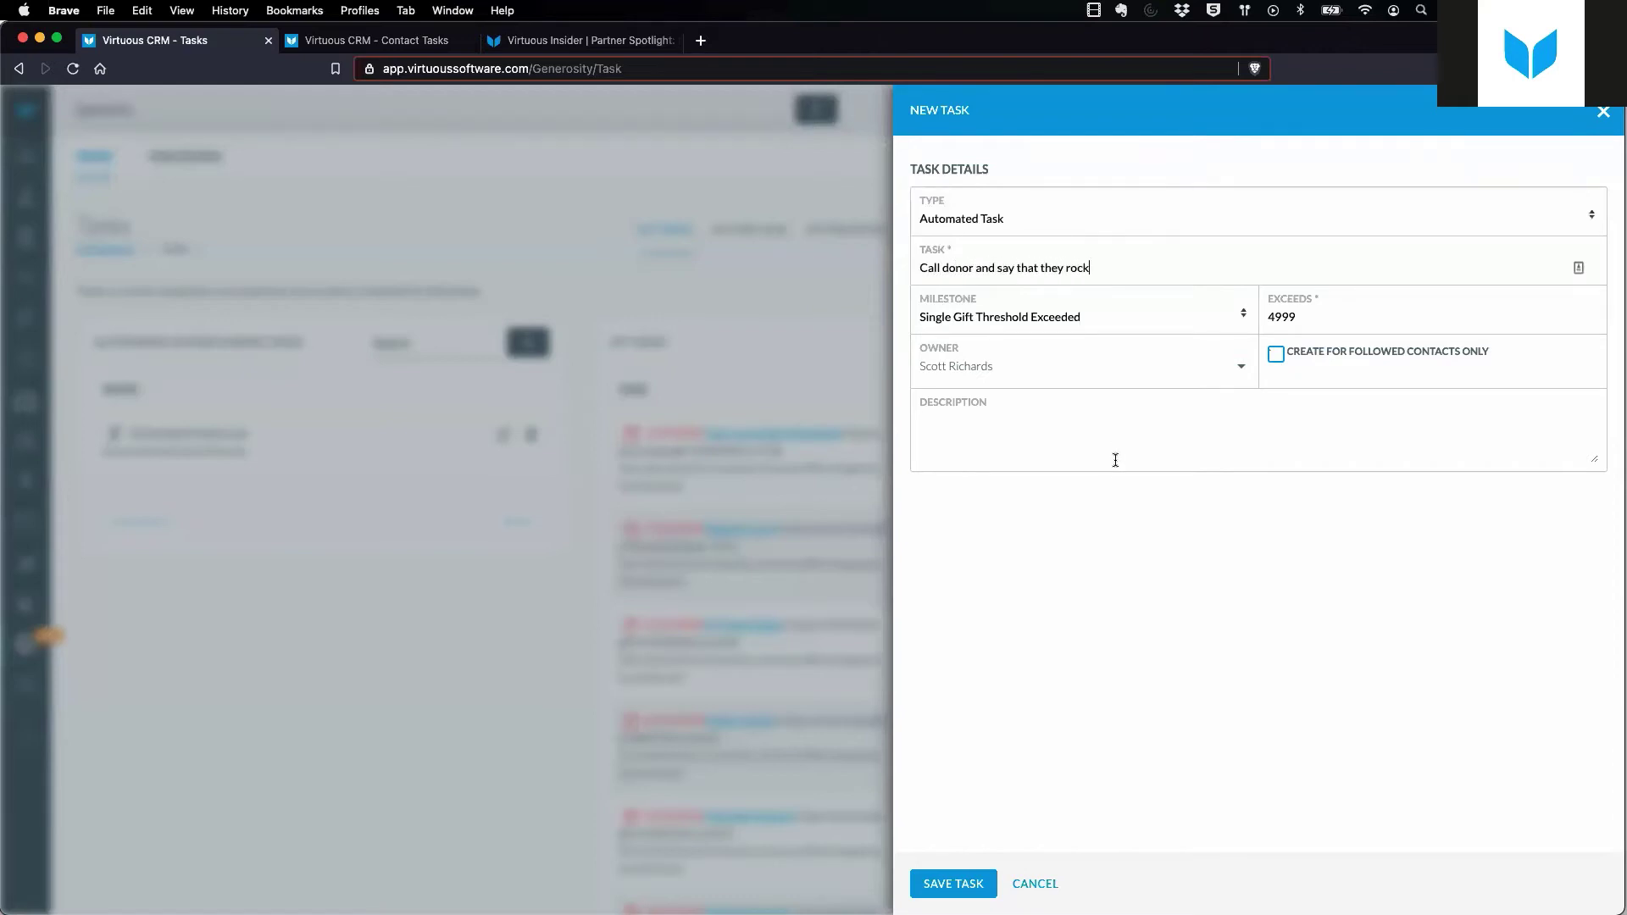
{"action": "left_click", "coordinate": [1275, 357]}
{"action": "left_click", "coordinate": [1279, 356]}
Open the CRM Dashboard from the contact's Tasks page and view the followed contacts beside the Tasks widget.
{"action": "left_click", "coordinate": [404, 45]}
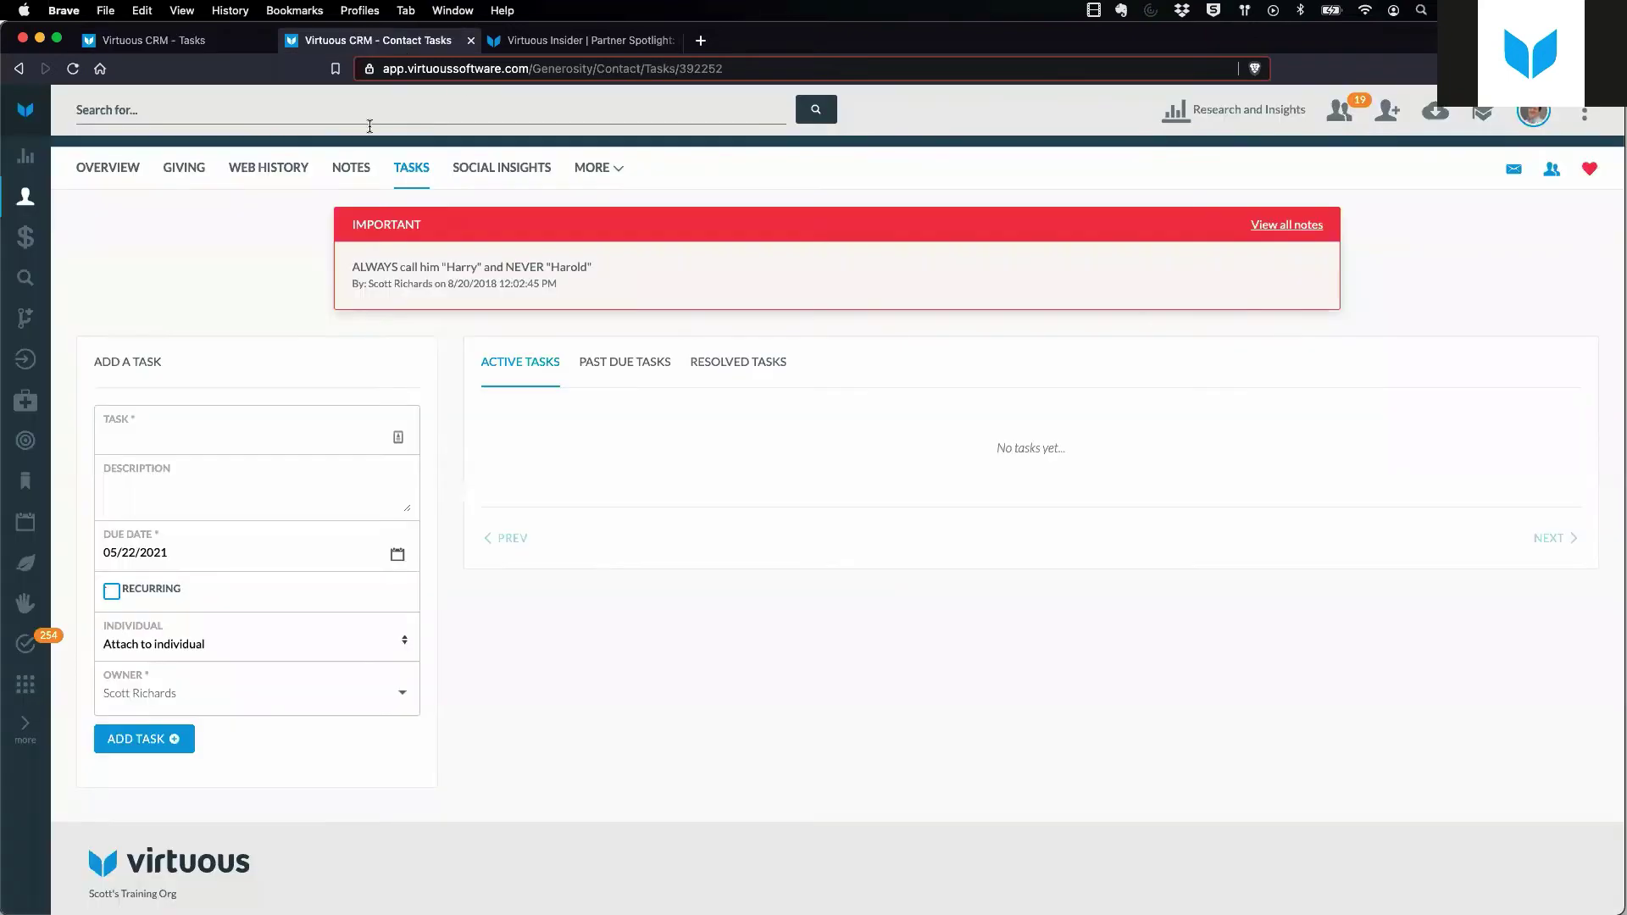
{"action": "left_click", "coordinate": [26, 156]}
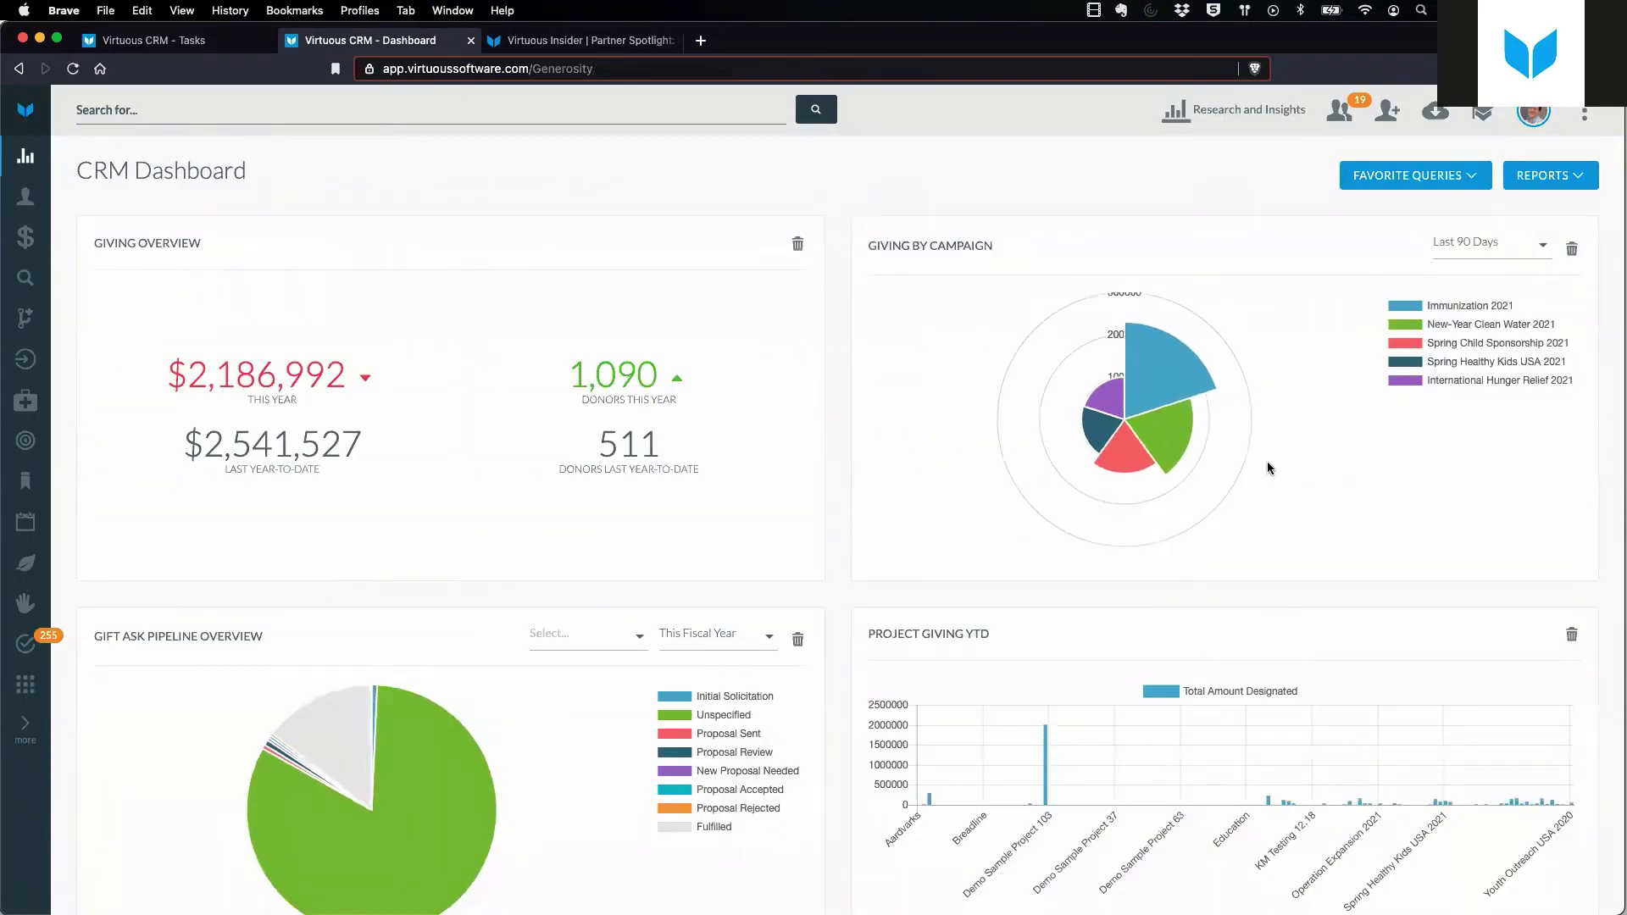
{"action": "scroll", "coordinate": [1268, 467], "scroll_direction": "down", "scroll_amount": 10}
{"action": "scroll", "coordinate": [1268, 468], "scroll_direction": "down", "scroll_amount": 15}
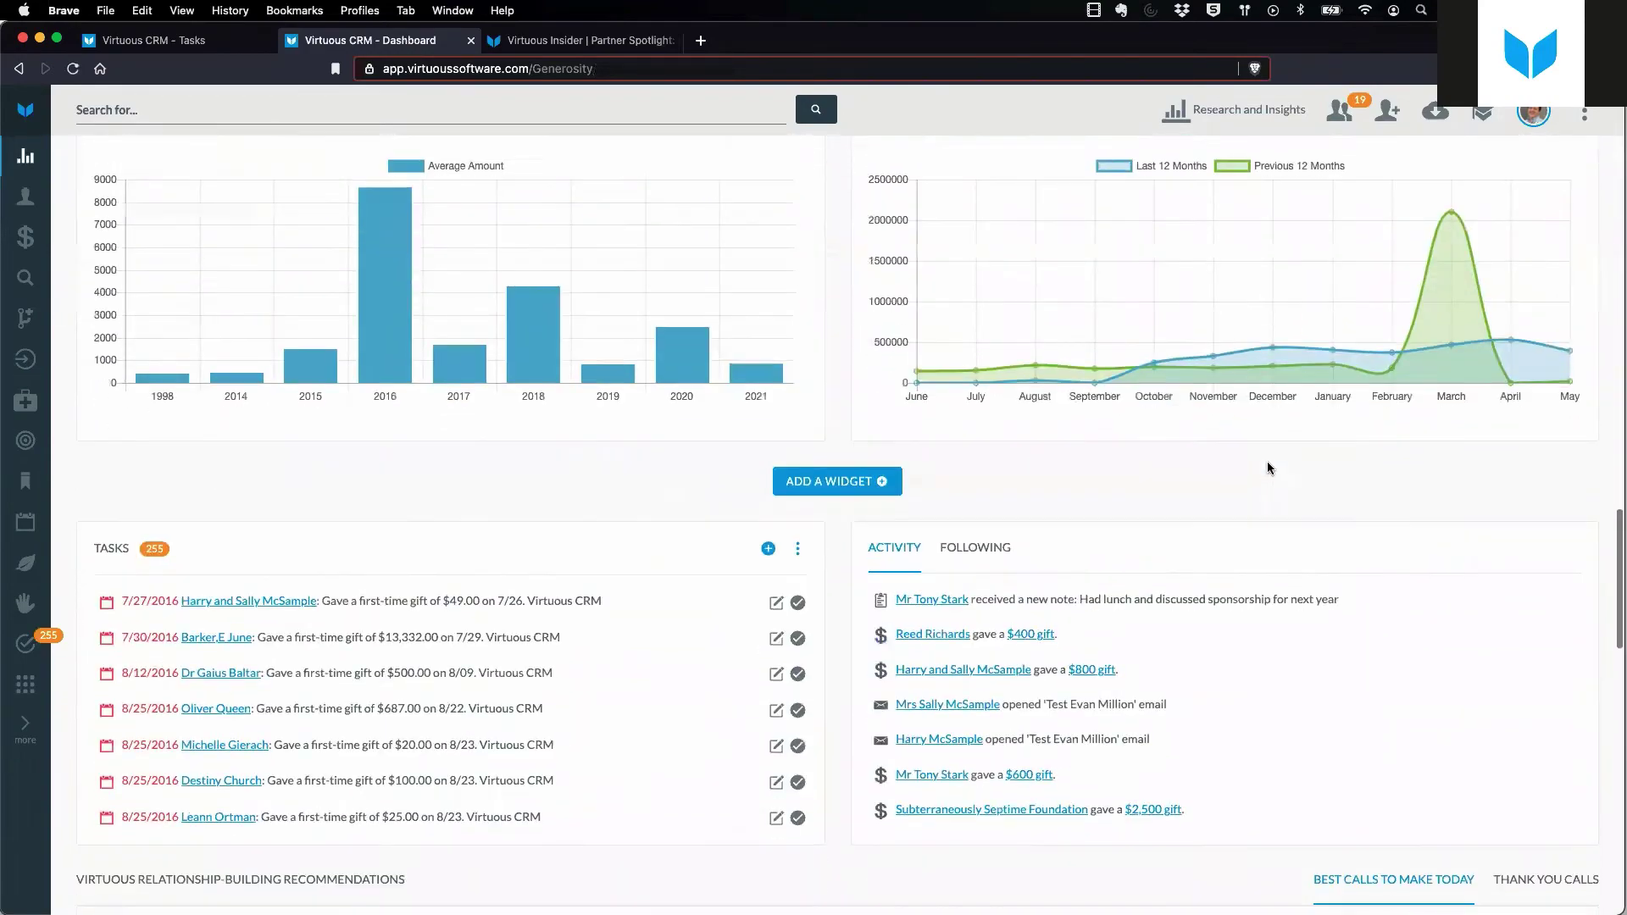
{"action": "scroll", "coordinate": [1268, 467], "scroll_direction": "up", "scroll_amount": 2}
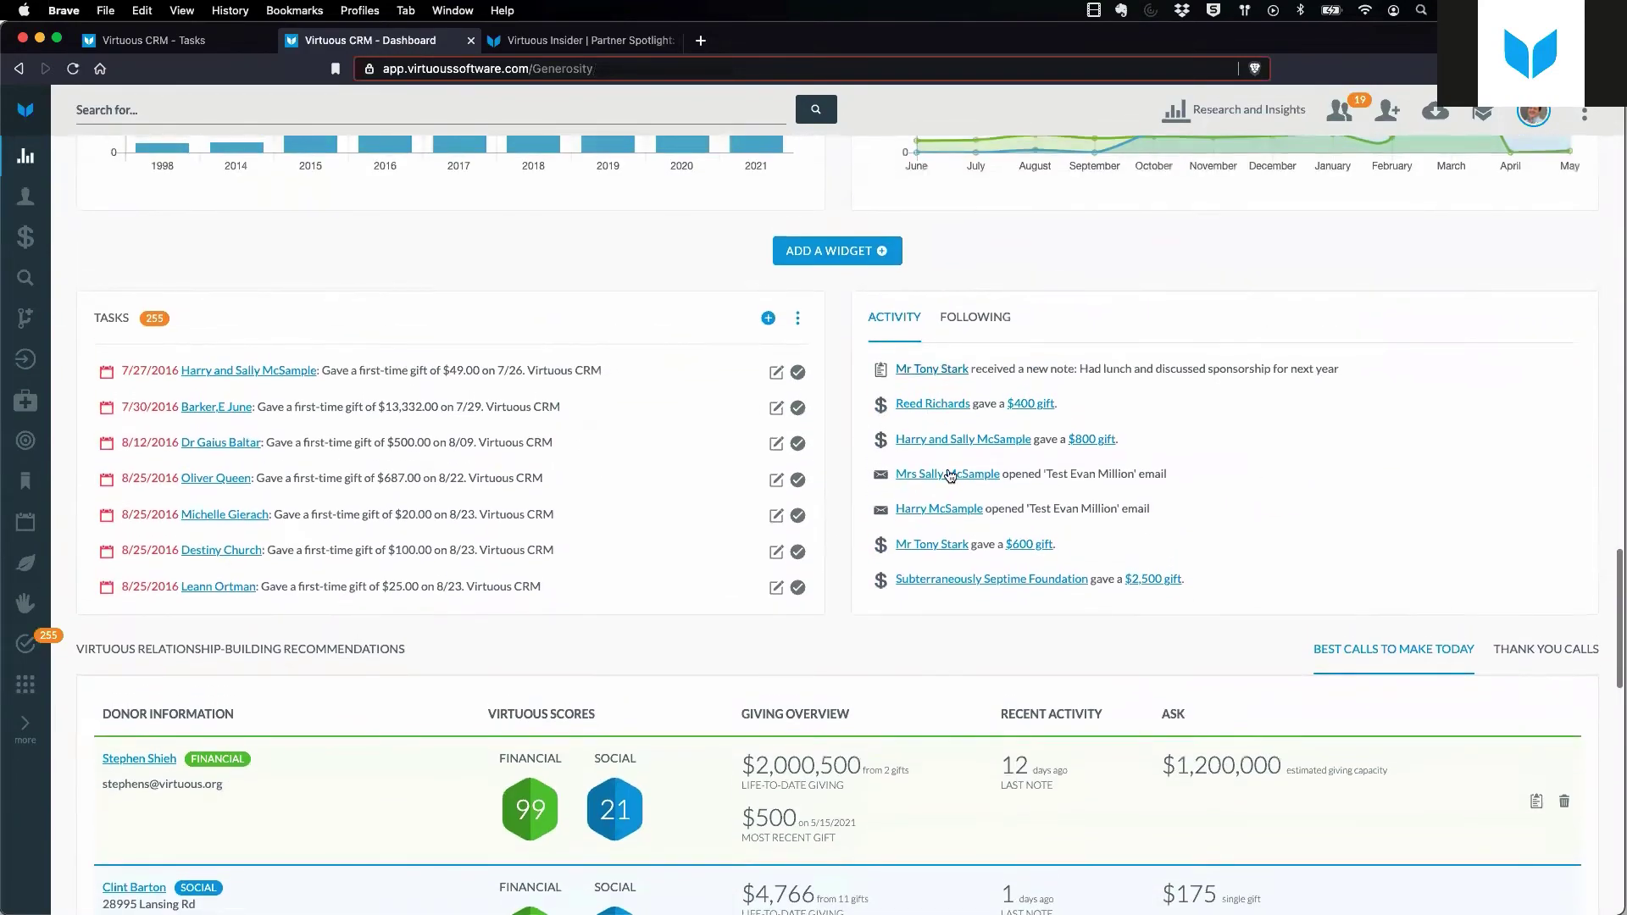
{"action": "left_click", "coordinate": [949, 316]}
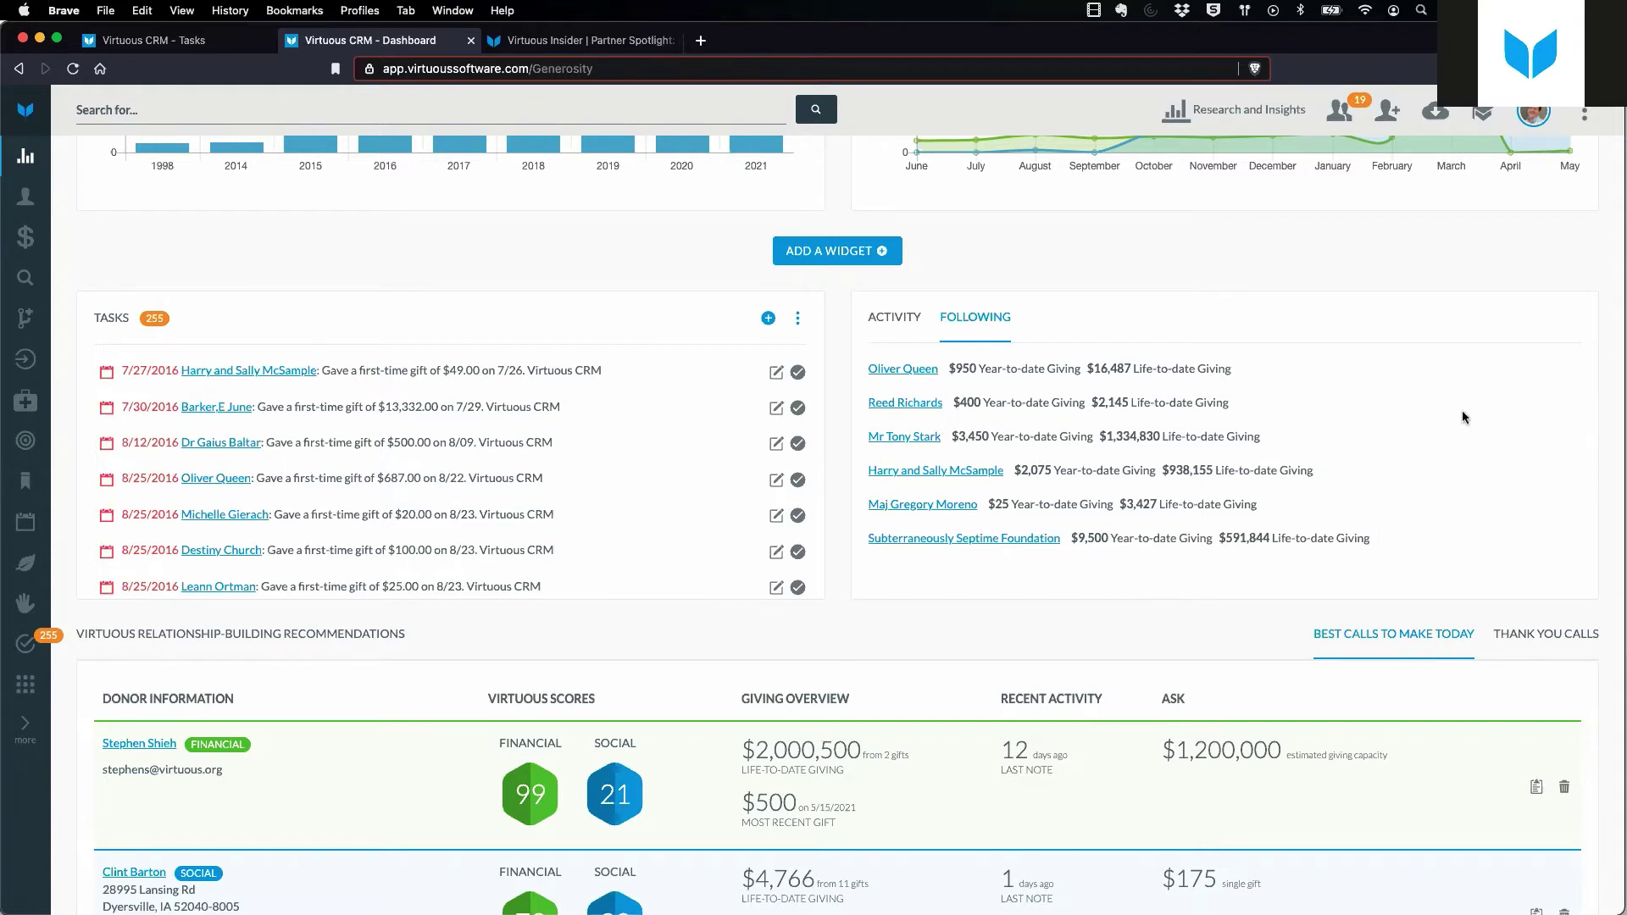
{"action": "scroll", "coordinate": [1462, 410], "scroll_direction": "down", "scroll_amount": 1}
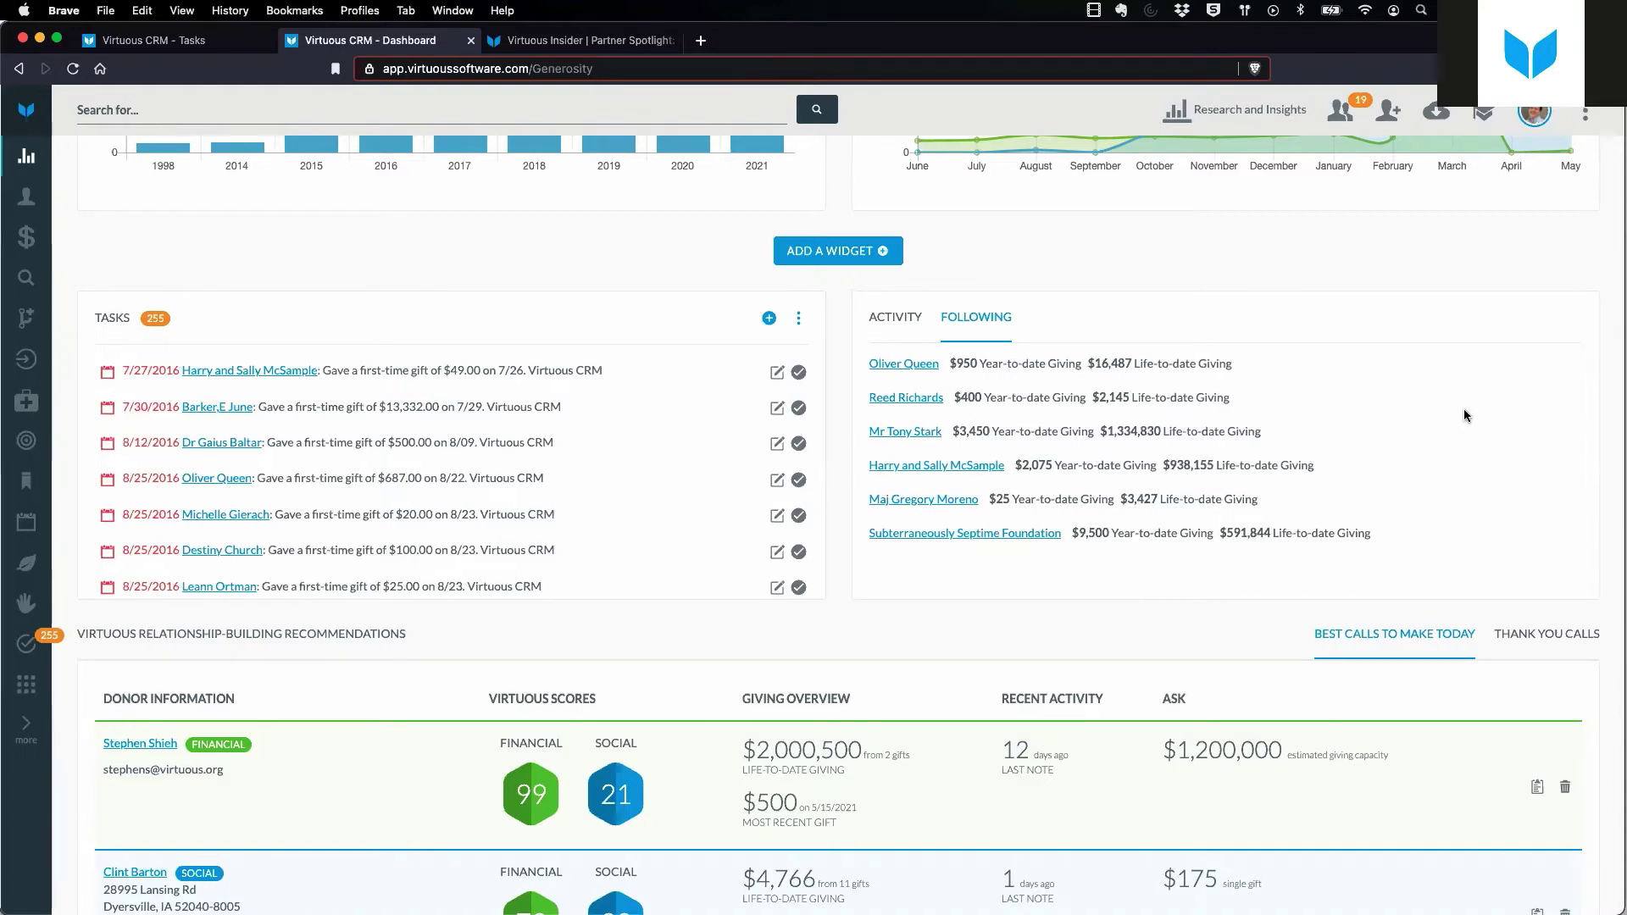
Open the second donor in the dashboard's relationship-building recommendations and follow that contact.
{"action": "left_click", "coordinate": [235, 42]}
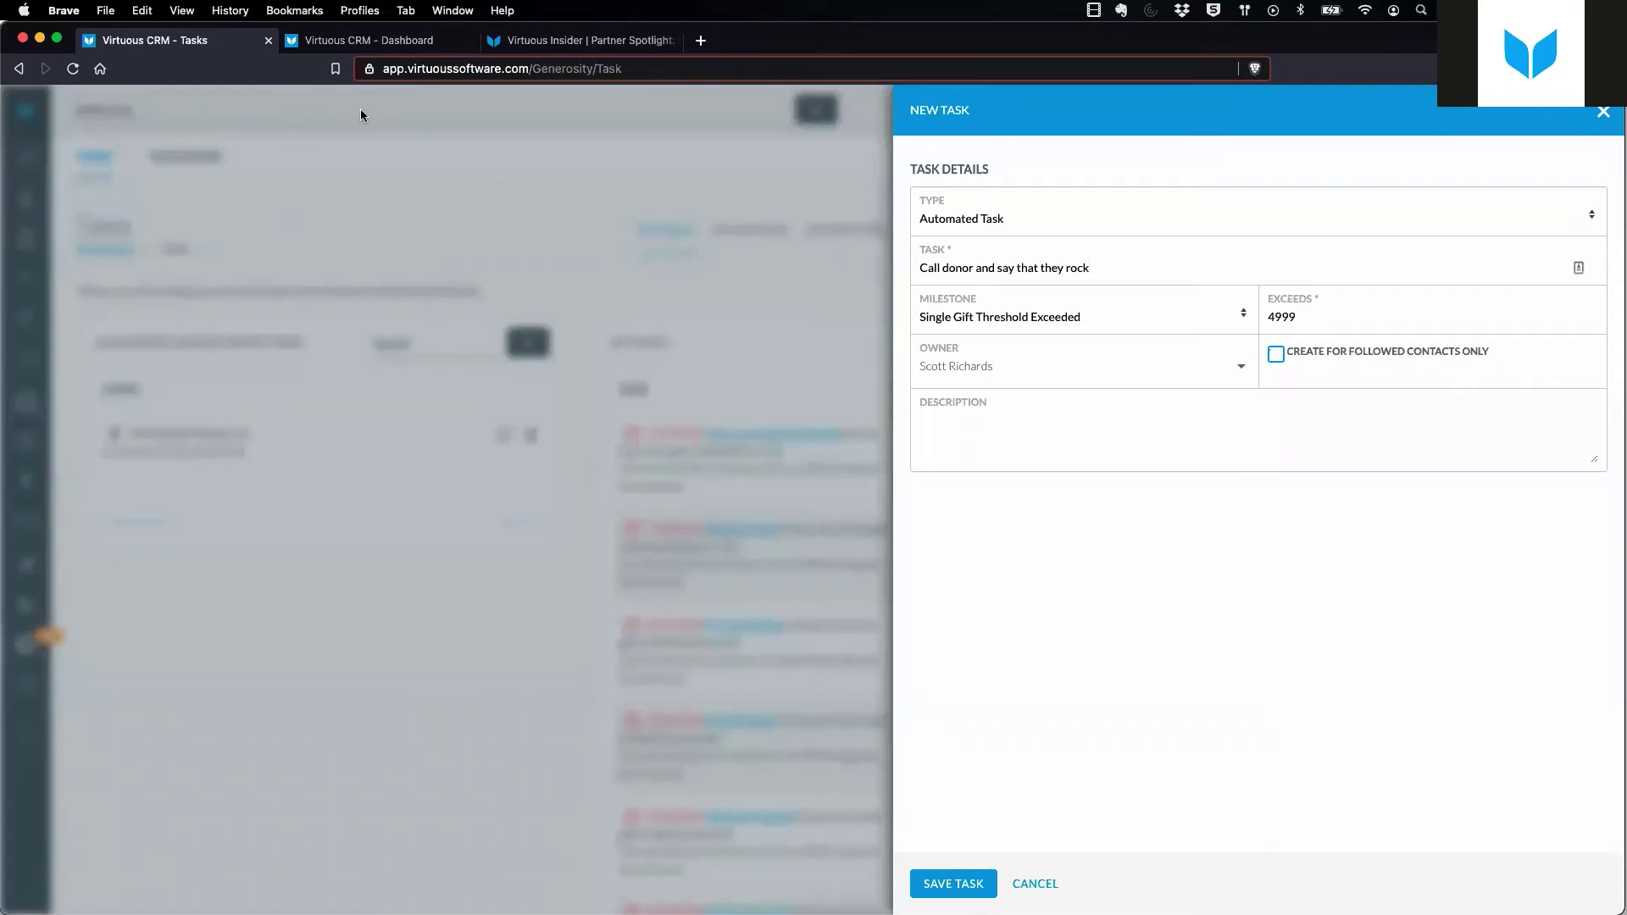
{"action": "left_click", "coordinate": [382, 48]}
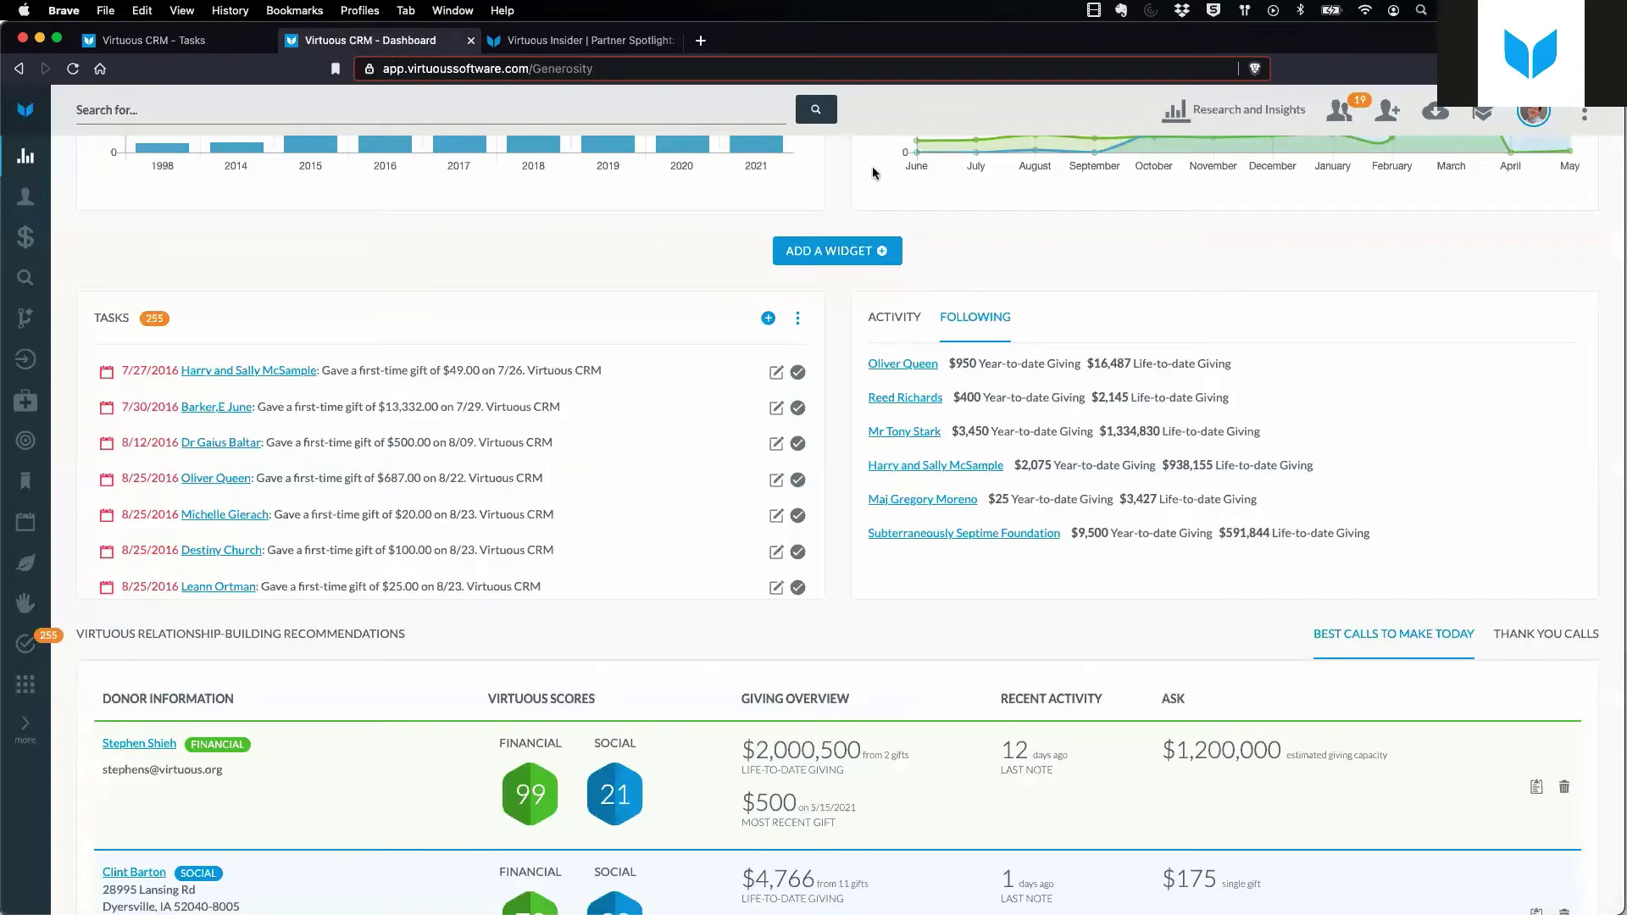
{"action": "scroll", "coordinate": [886, 584], "scroll_direction": "down", "scroll_amount": 6}
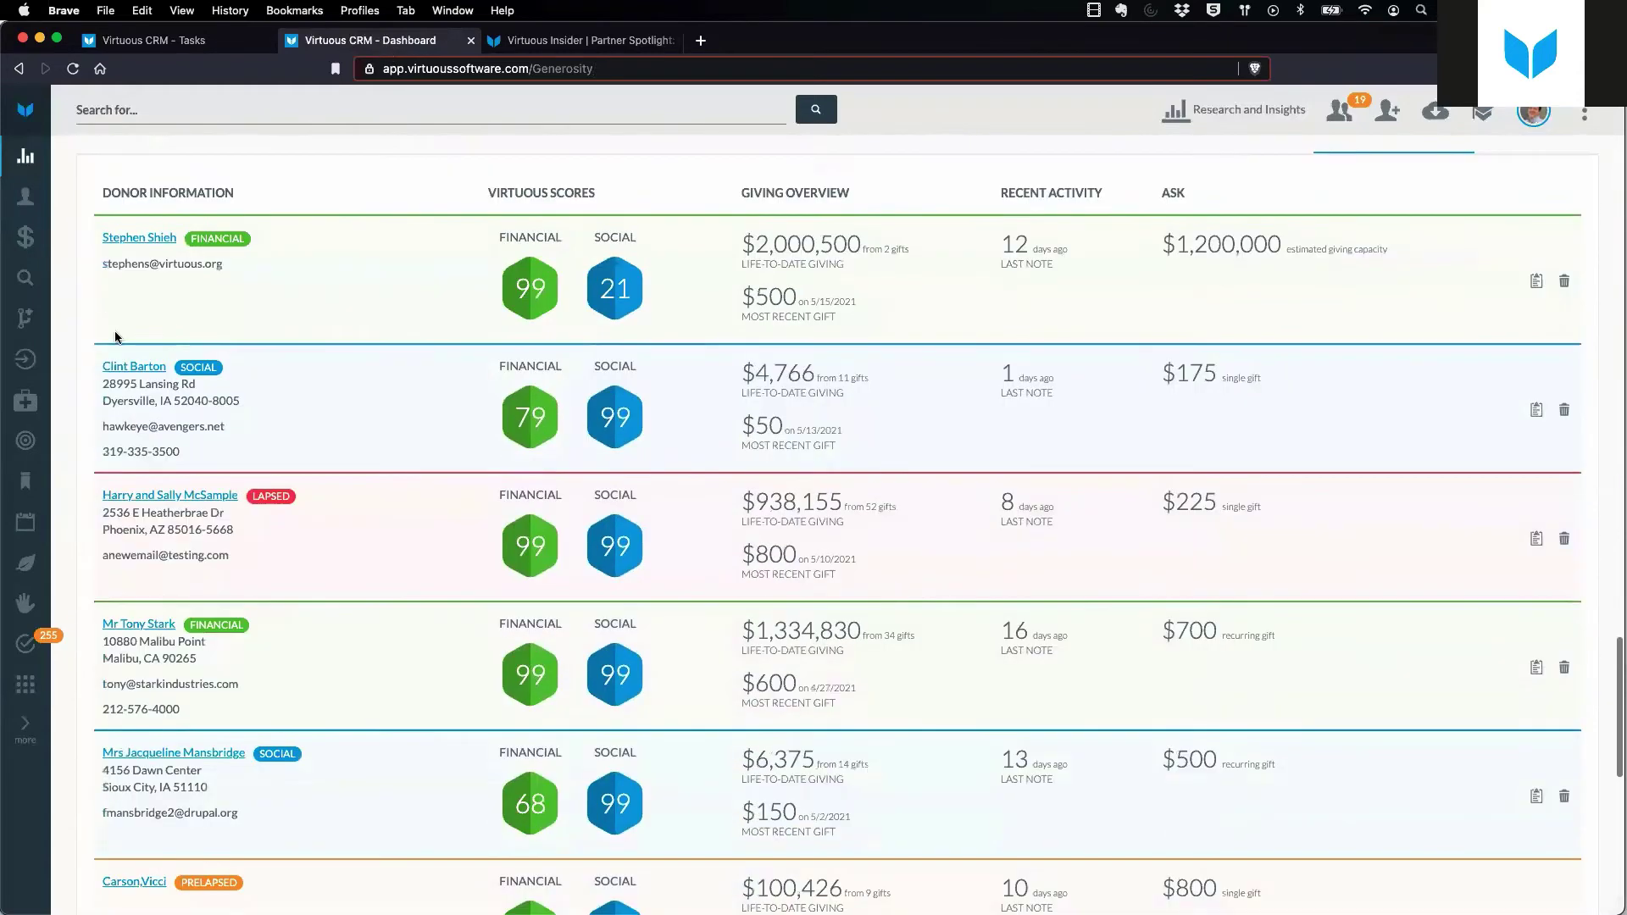
{"action": "left_click", "coordinate": [131, 366]}
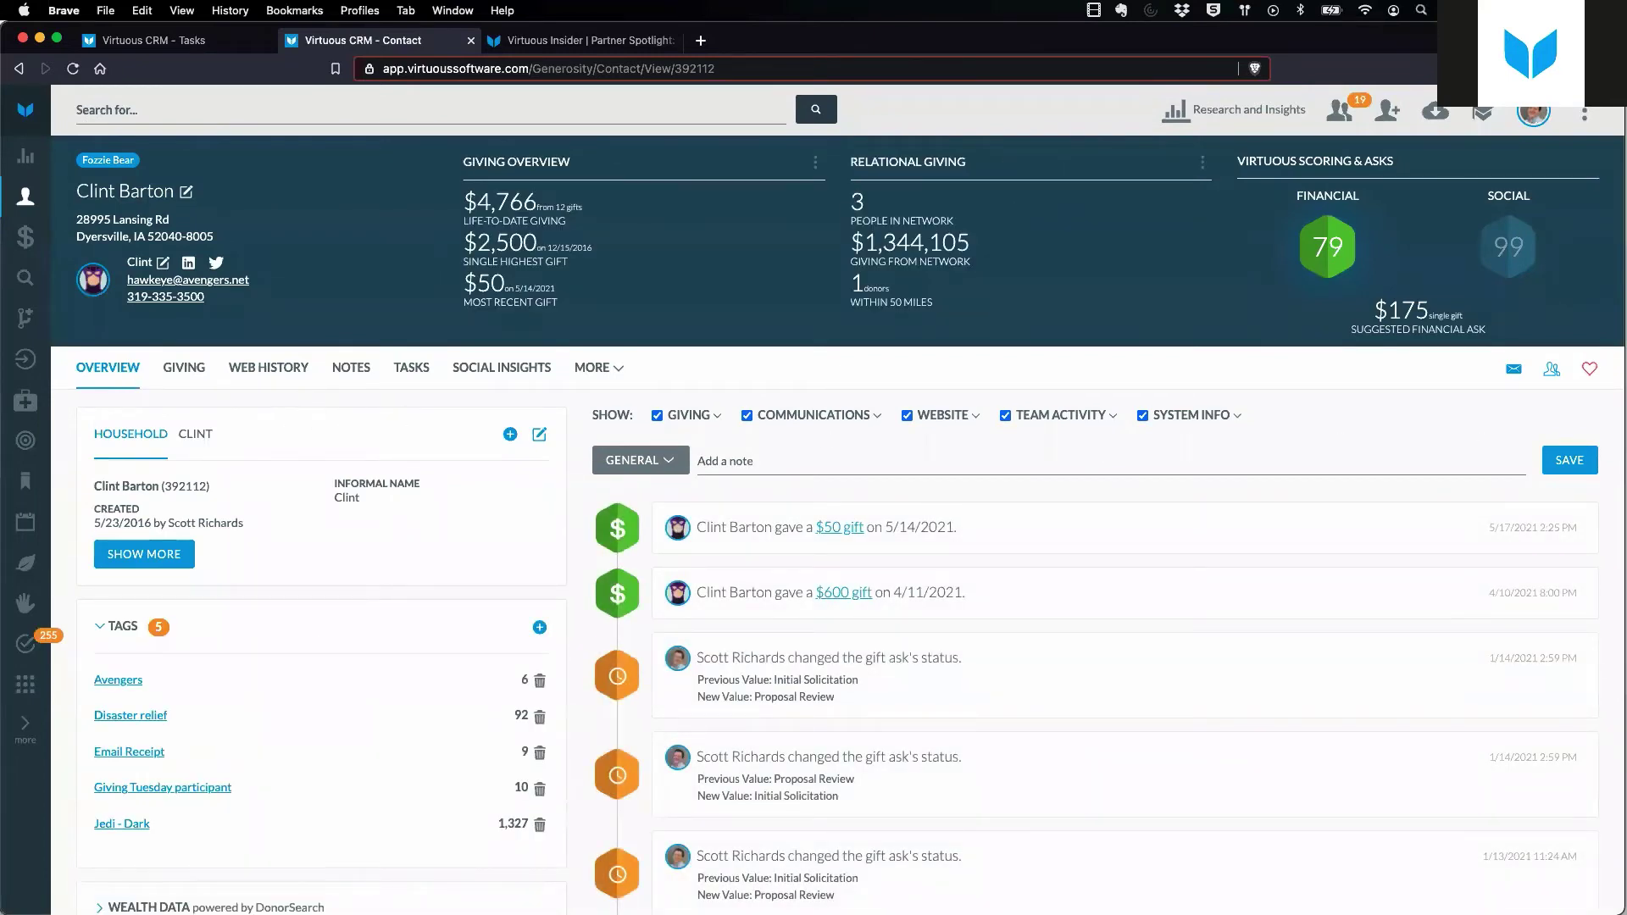
{"action": "left_click", "coordinate": [1588, 373]}
Save the automated task "Call donor and say that they rock" and highlight the first-time gift text of the first entry in My Tasks.
{"action": "left_click", "coordinate": [212, 42]}
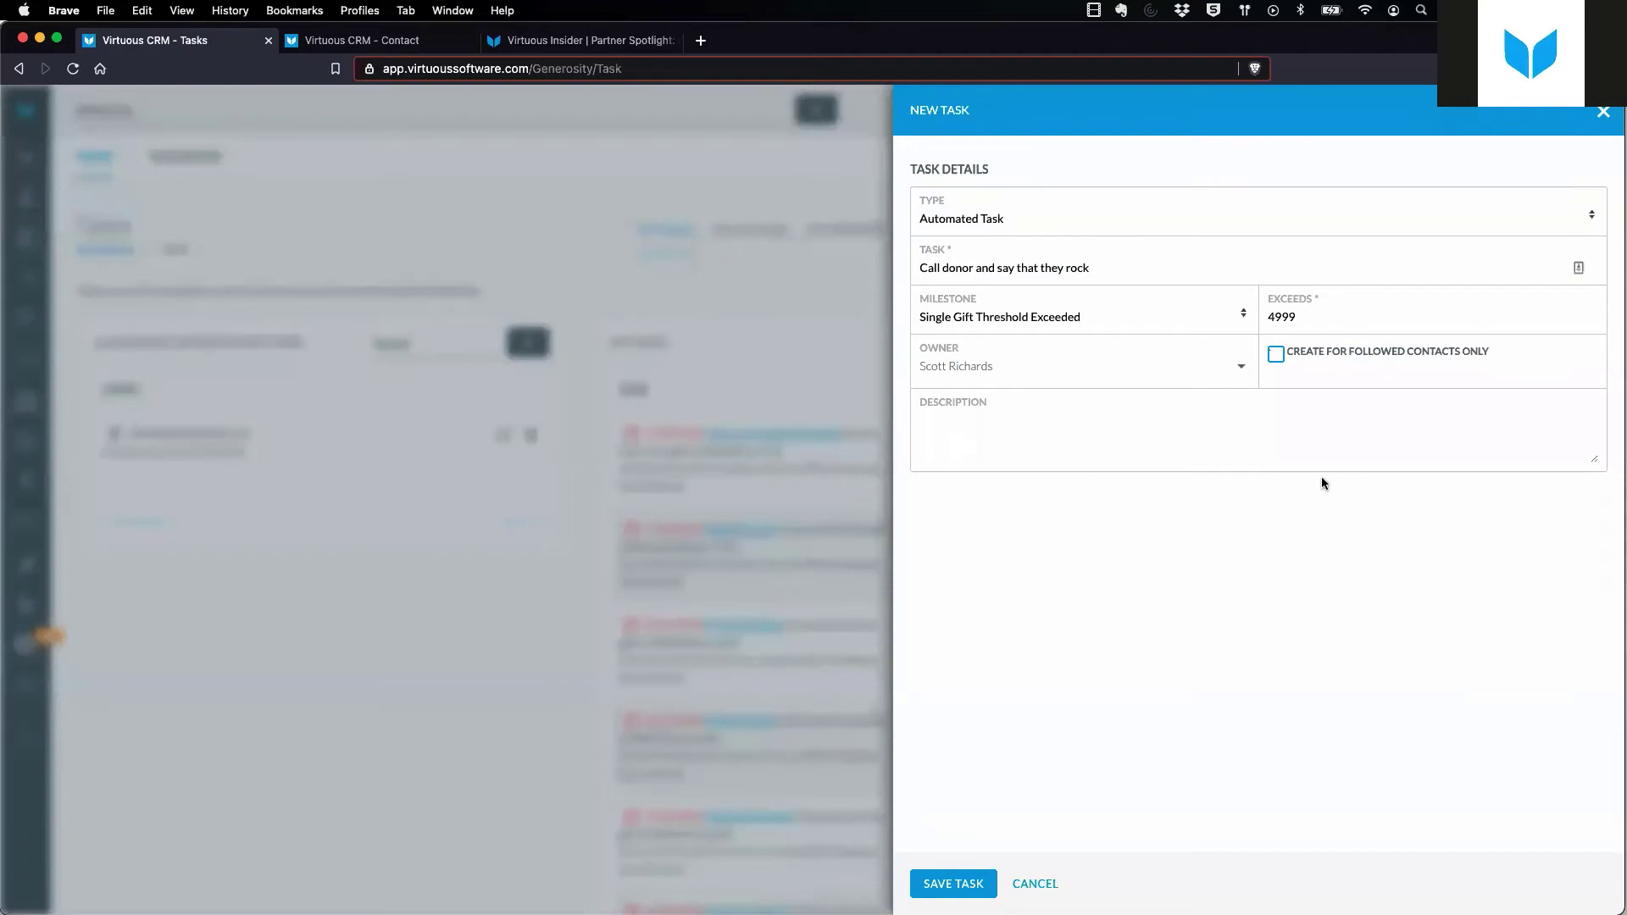
{"action": "left_click", "coordinate": [935, 890]}
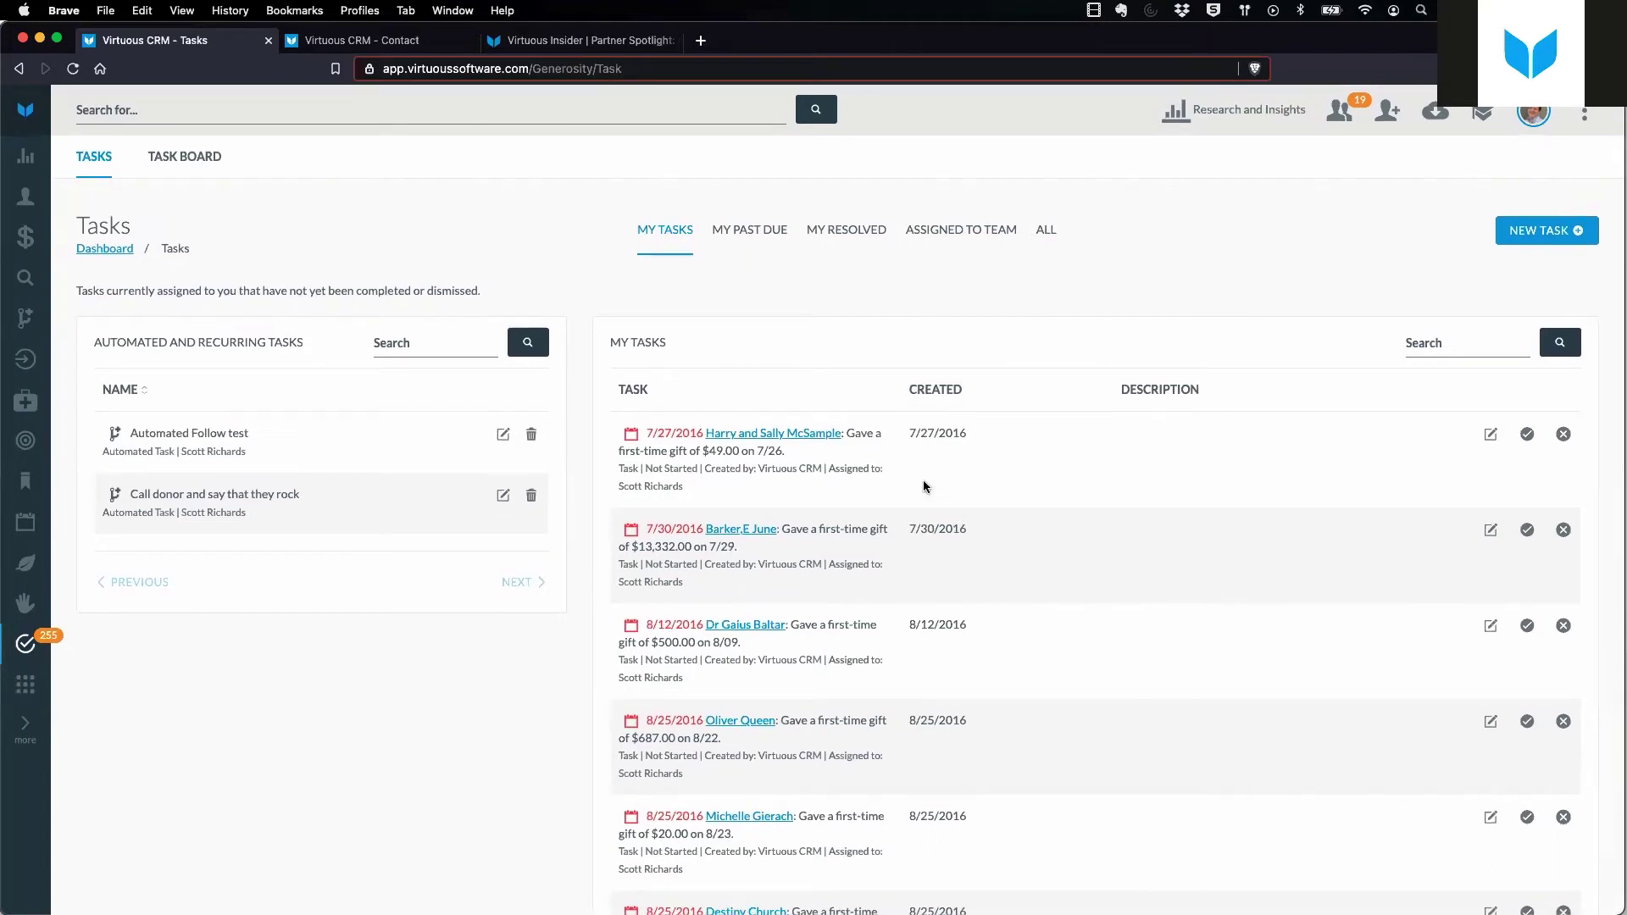
{"action": "left_click_drag", "start_coordinate": [844, 433], "coordinate": [783, 453]}
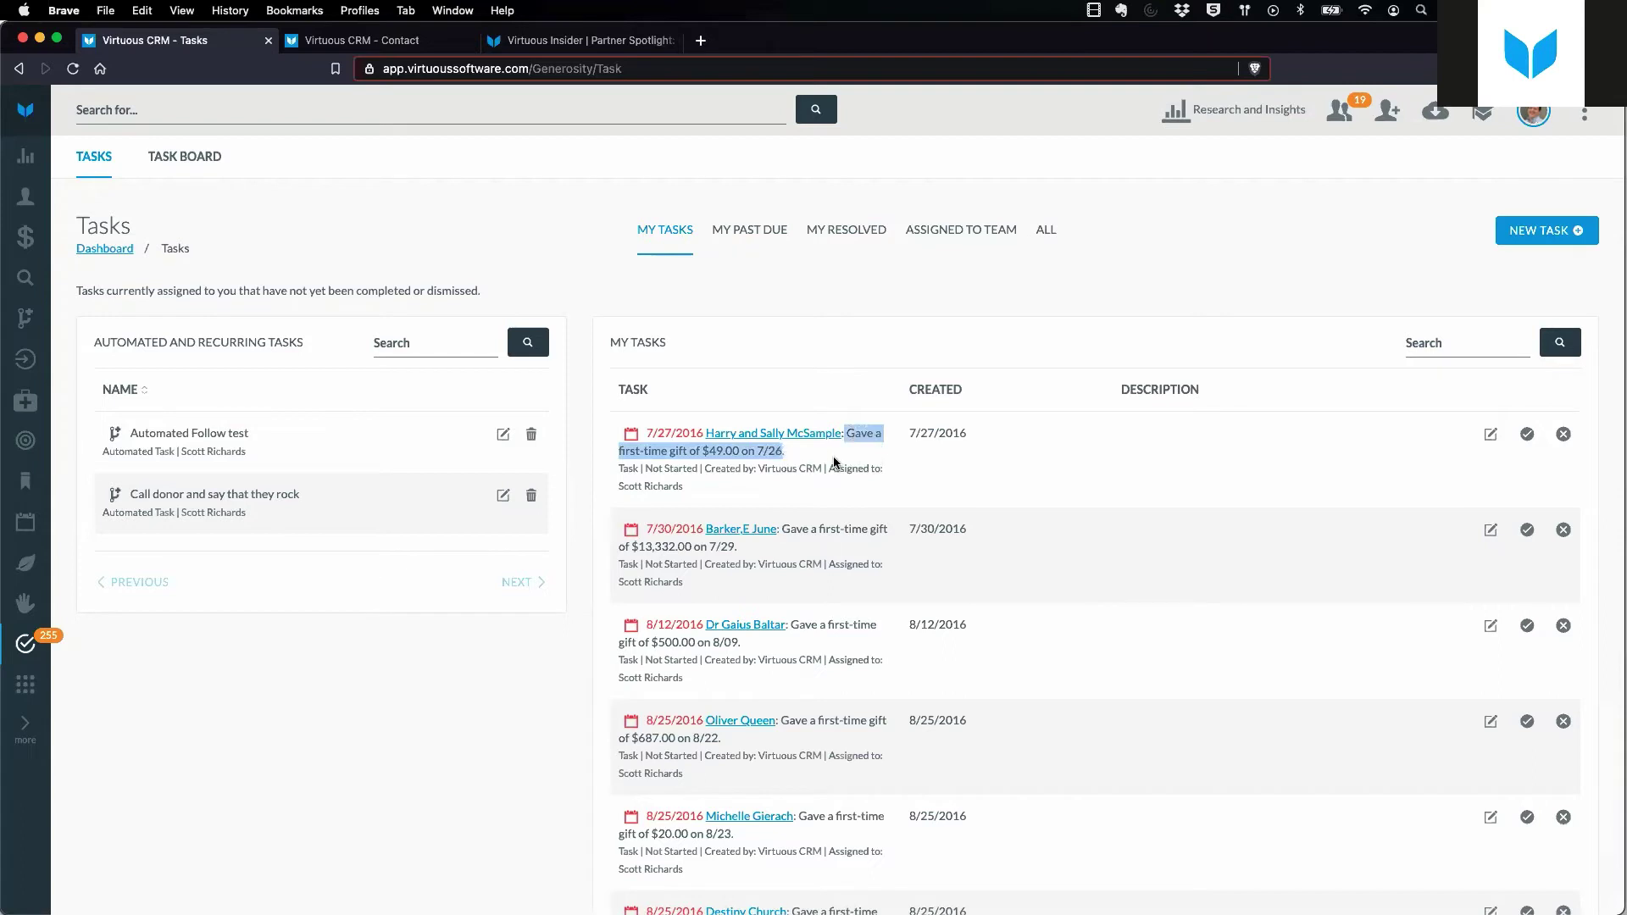
{"action": "left_click", "coordinate": [848, 434]}
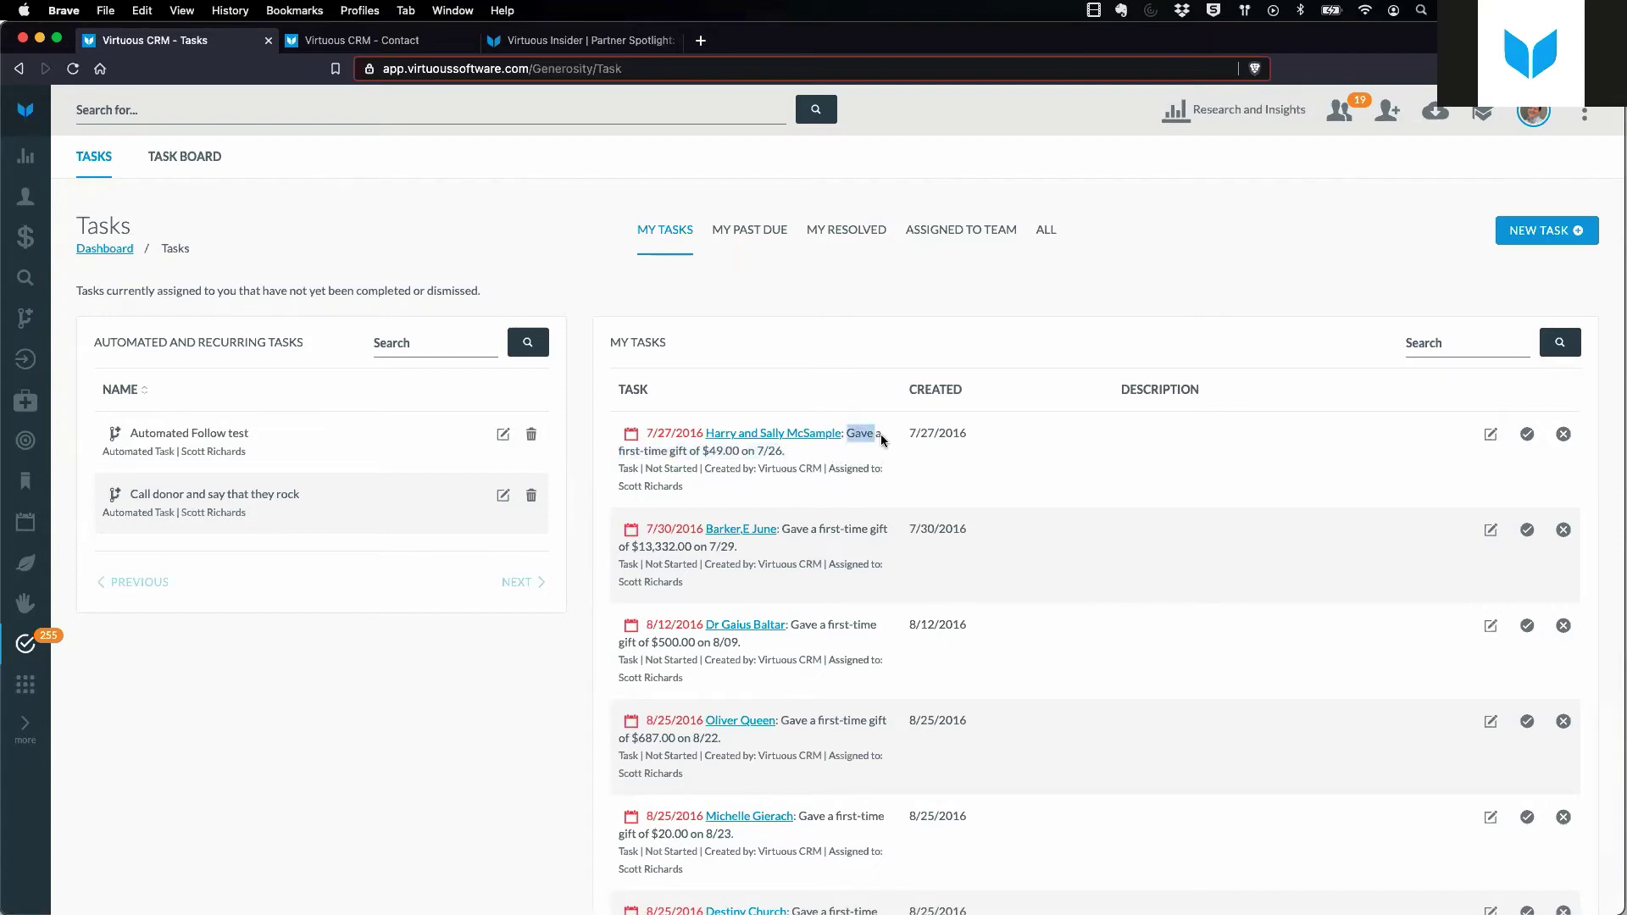
{"action": "left_click_drag", "start_coordinate": [881, 434], "coordinate": [887, 449]}
{"action": "left_click", "coordinate": [1127, 471]}
Open "Call donor and say that they rock" for editing, look through its available owners, and cancel without saving.
{"action": "left_click", "coordinate": [503, 496]}
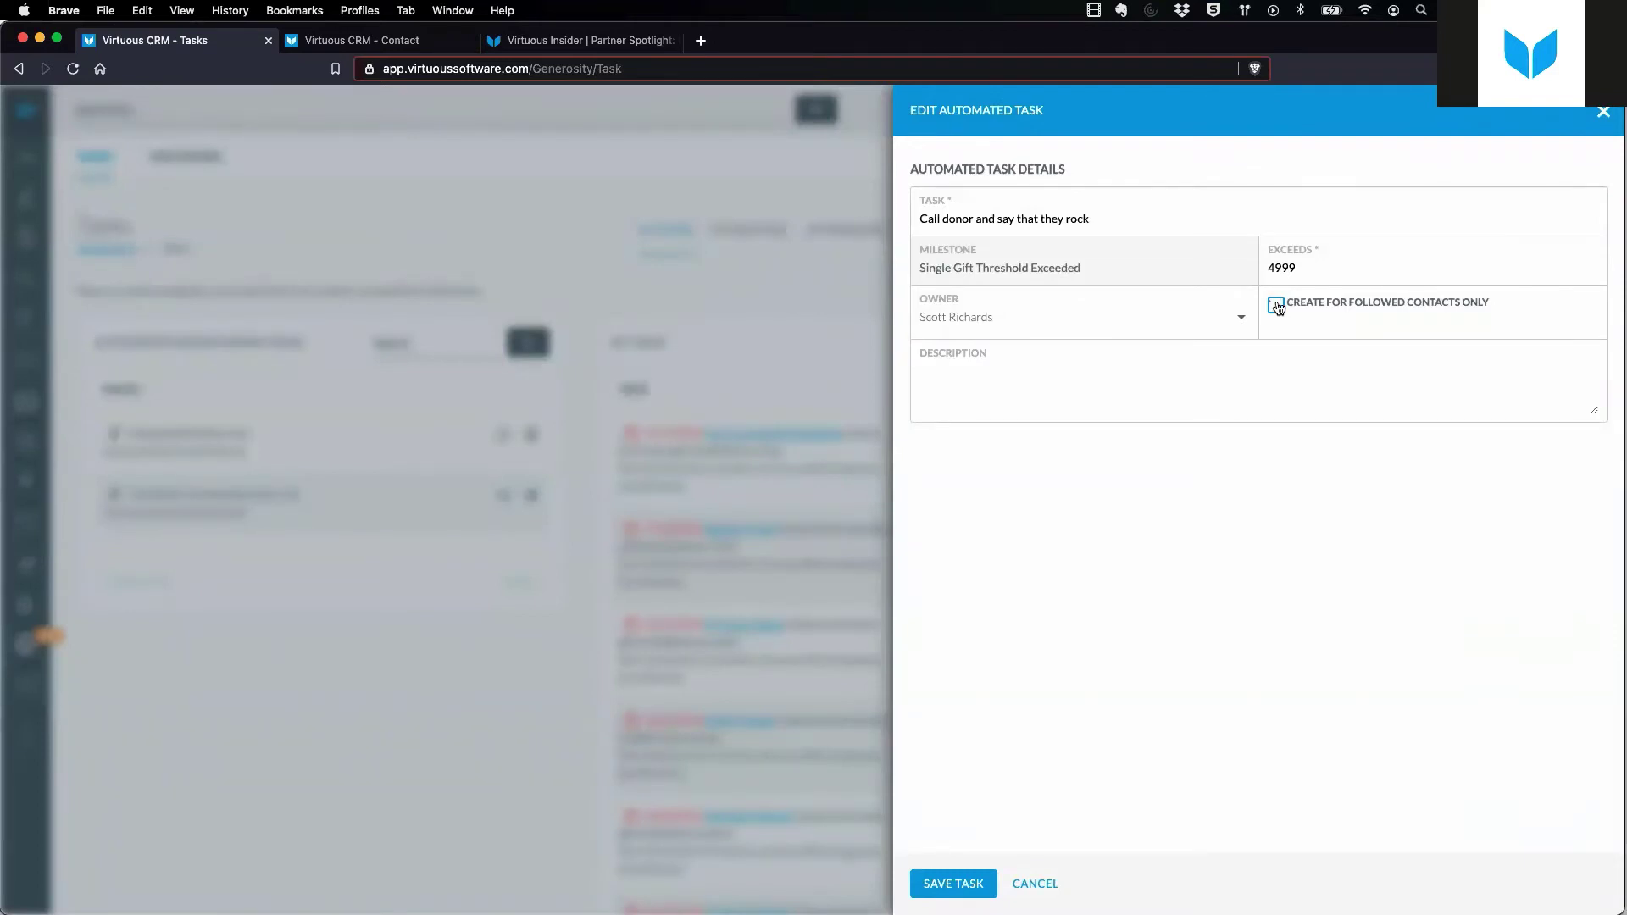
{"action": "left_click", "coordinate": [1068, 318]}
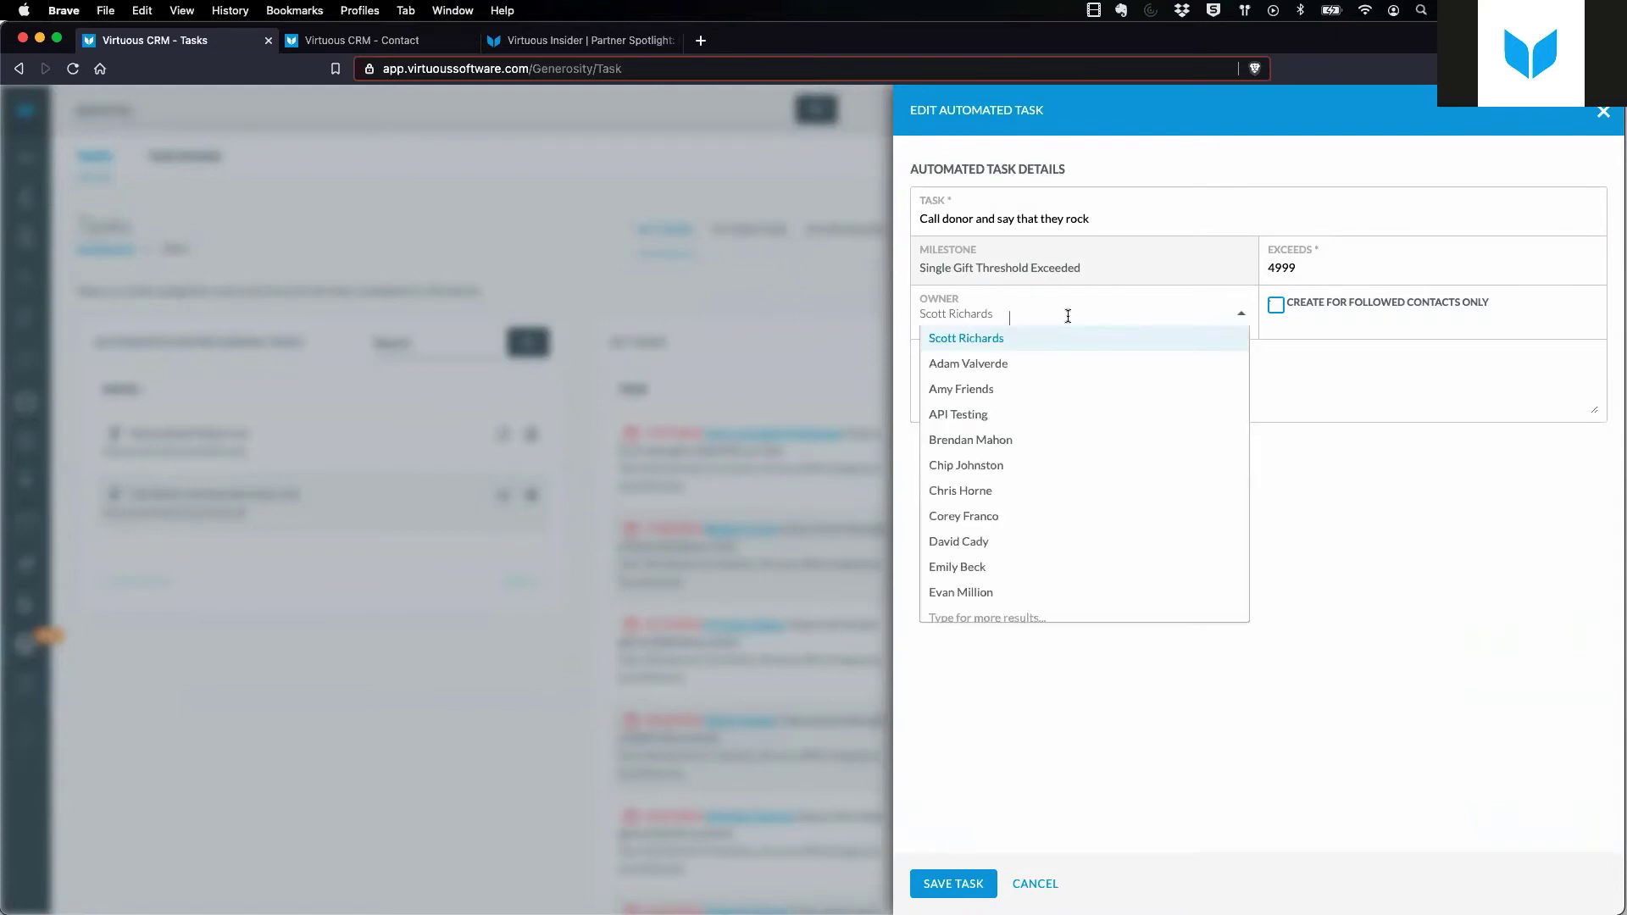
{"action": "left_click", "coordinate": [1068, 315]}
{"action": "left_click", "coordinate": [1067, 320]}
{"action": "left_click", "coordinate": [1431, 466]}
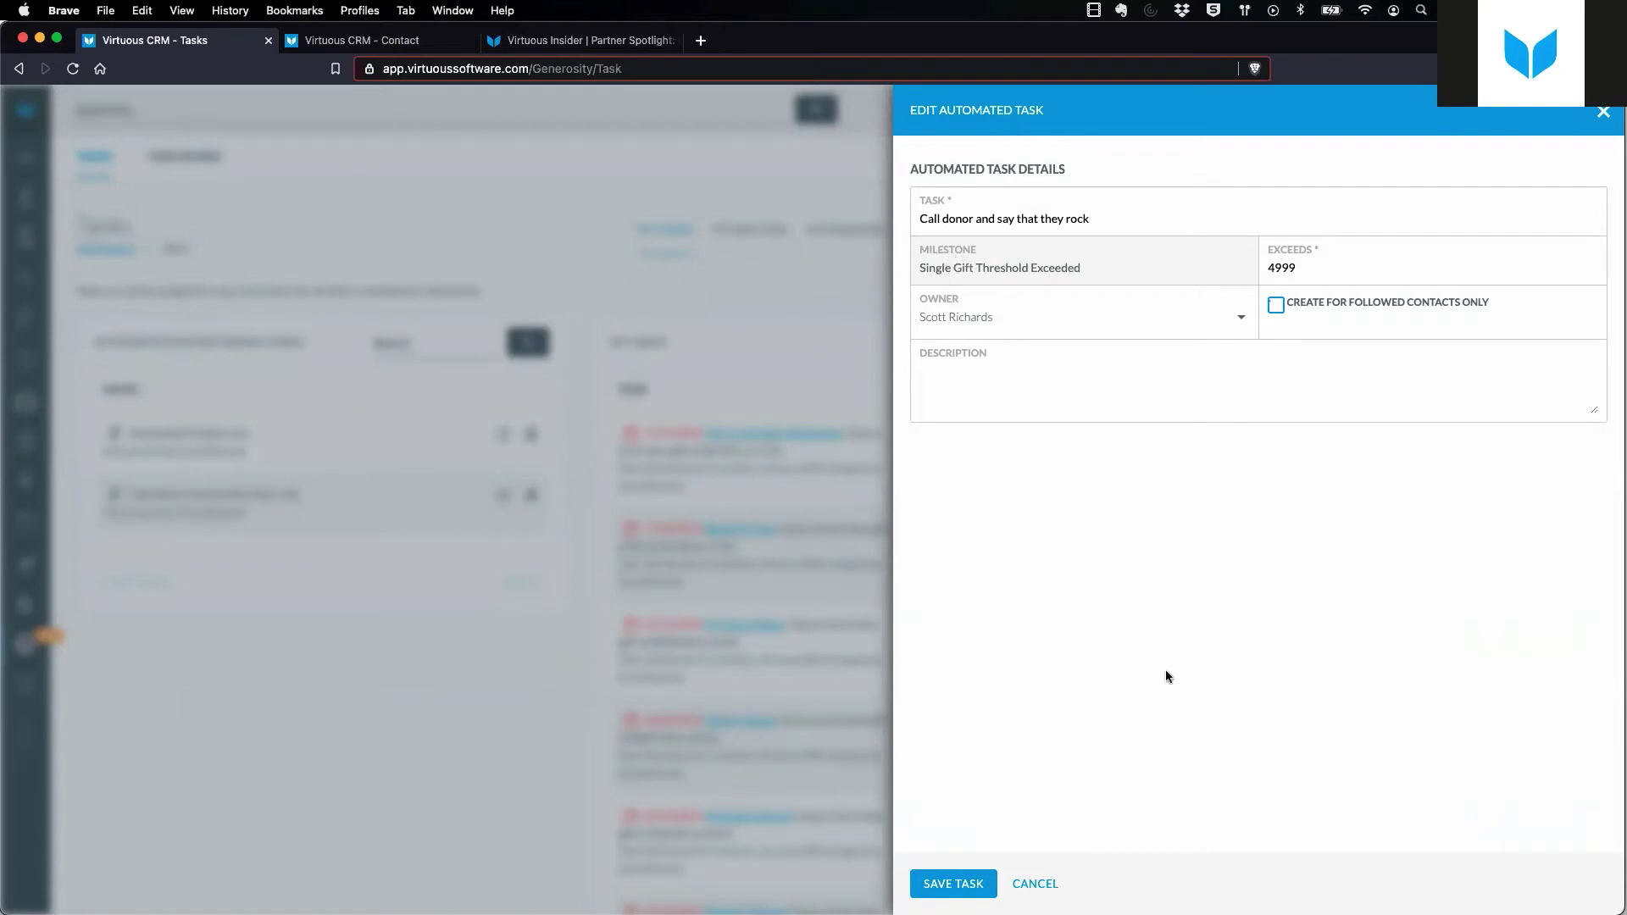
{"action": "left_click", "coordinate": [1035, 883]}
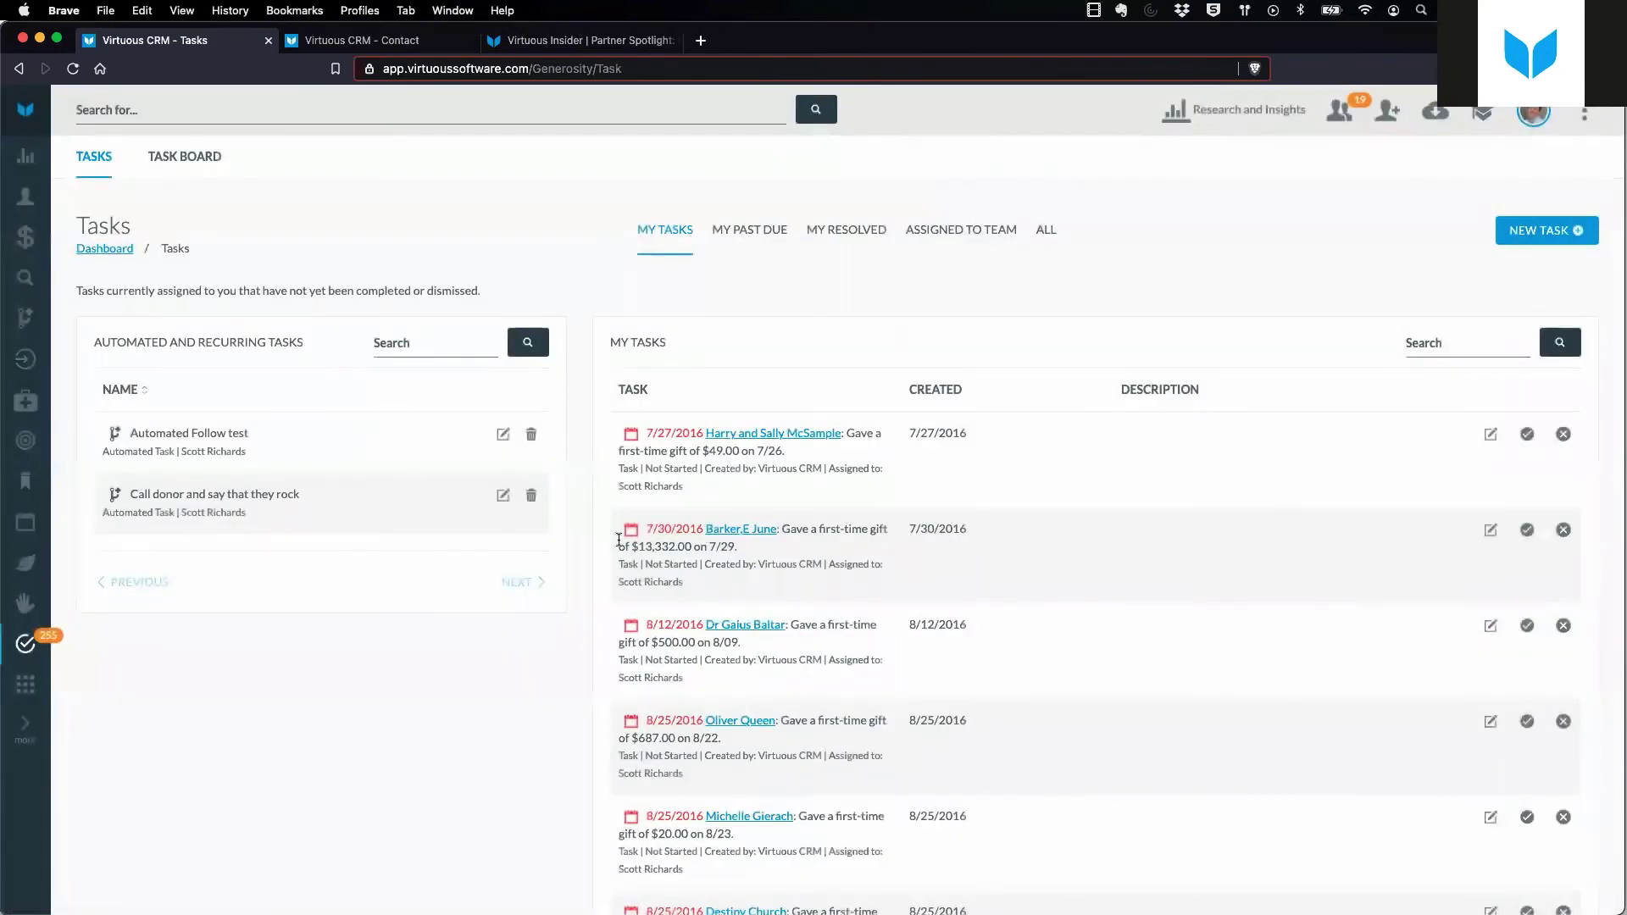
Delete the automated task "Call donor and say that they rock".
{"action": "left_click", "coordinate": [530, 498]}
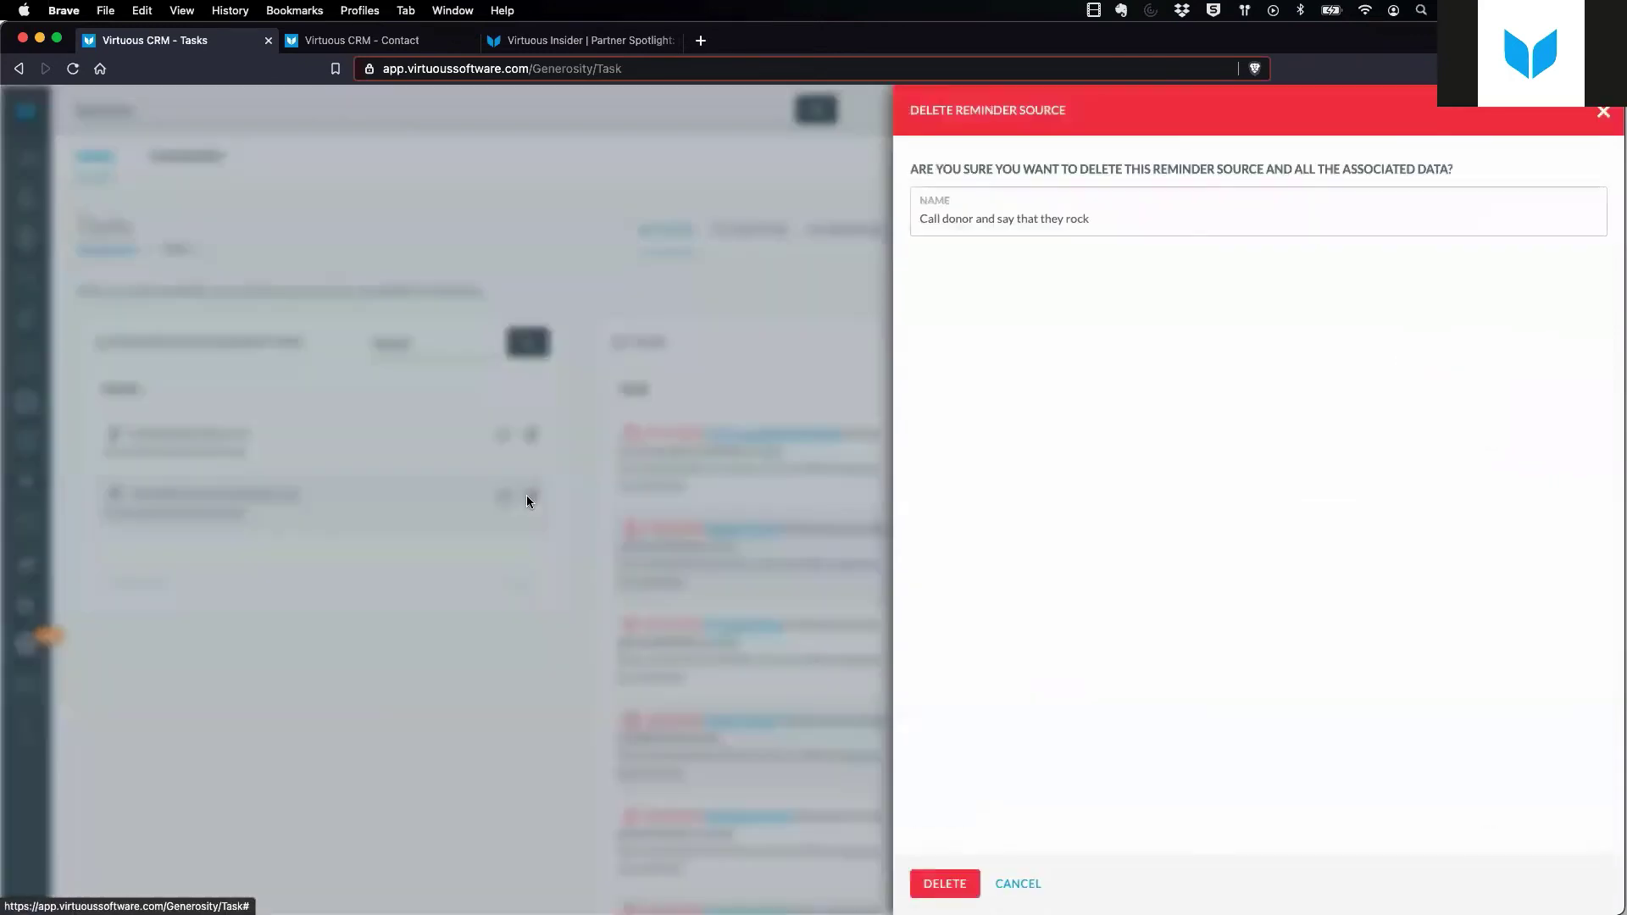
{"action": "left_click", "coordinate": [953, 883]}
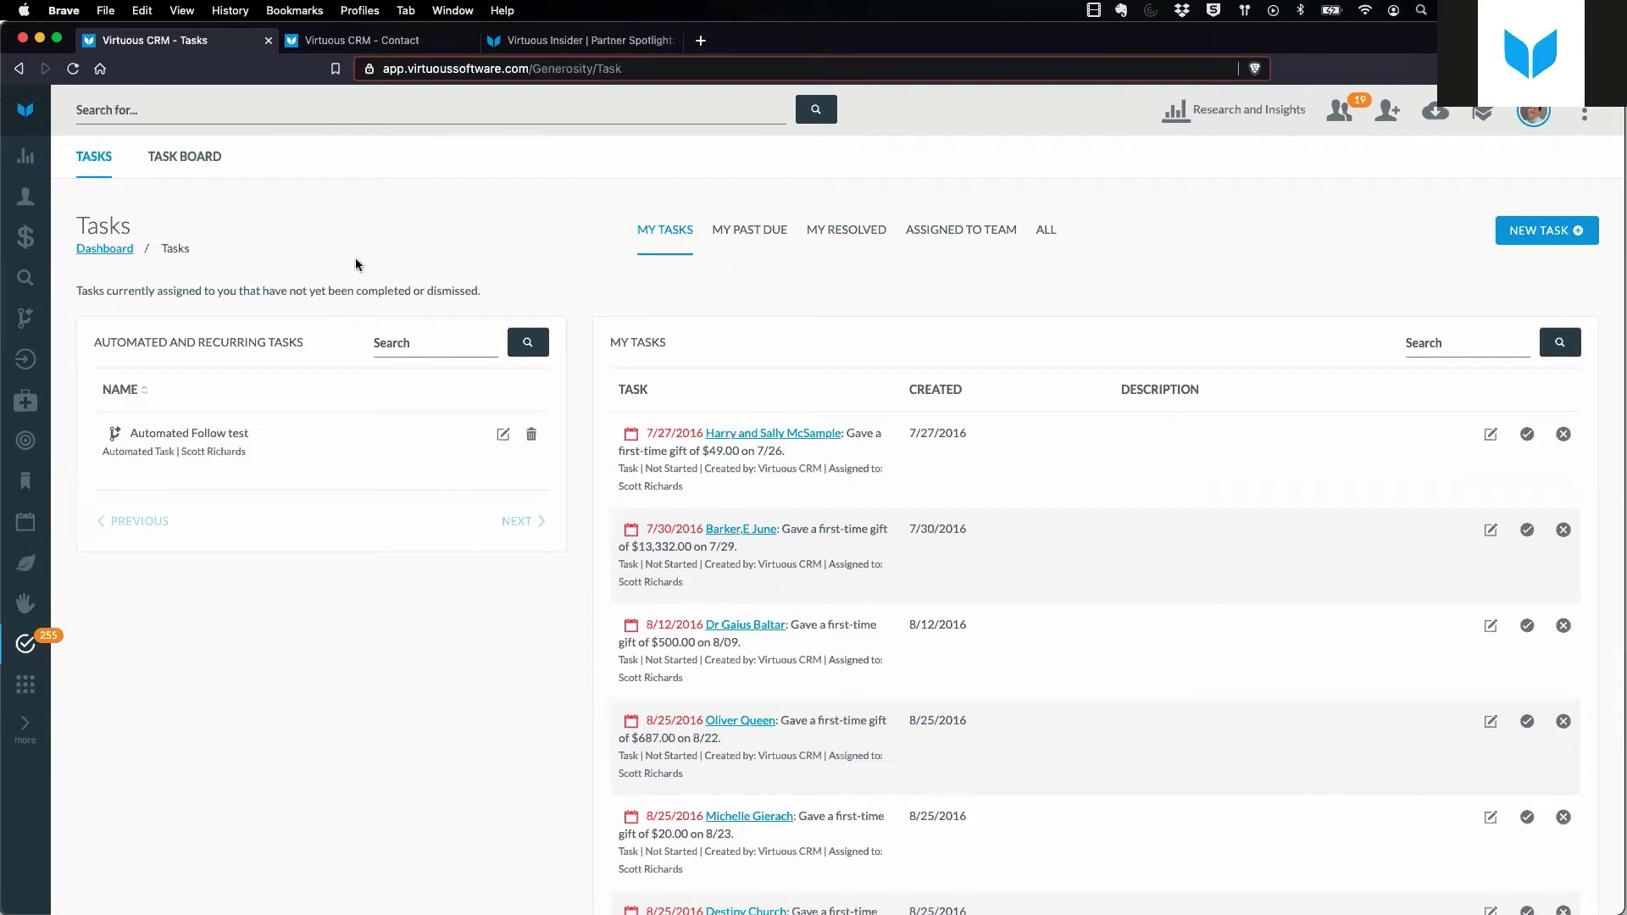
Search the Marketing Automation workflows for "Task" and examine the Task Demo workflow's last run date.
{"action": "left_click", "coordinate": [25, 318]}
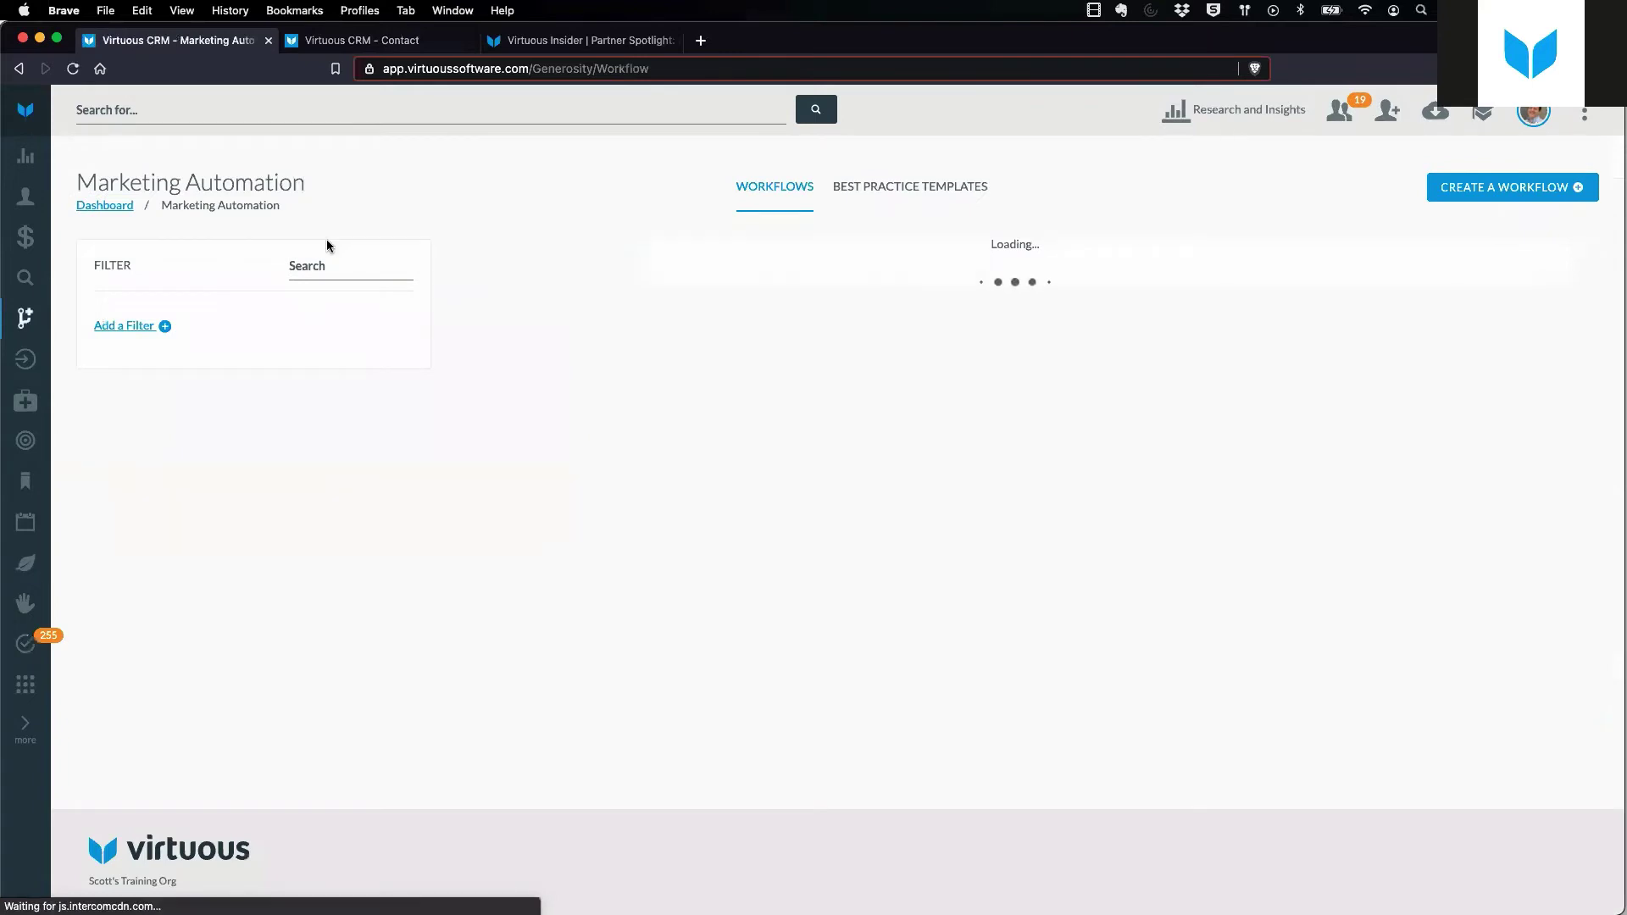
{"action": "left_click", "coordinate": [345, 265]}
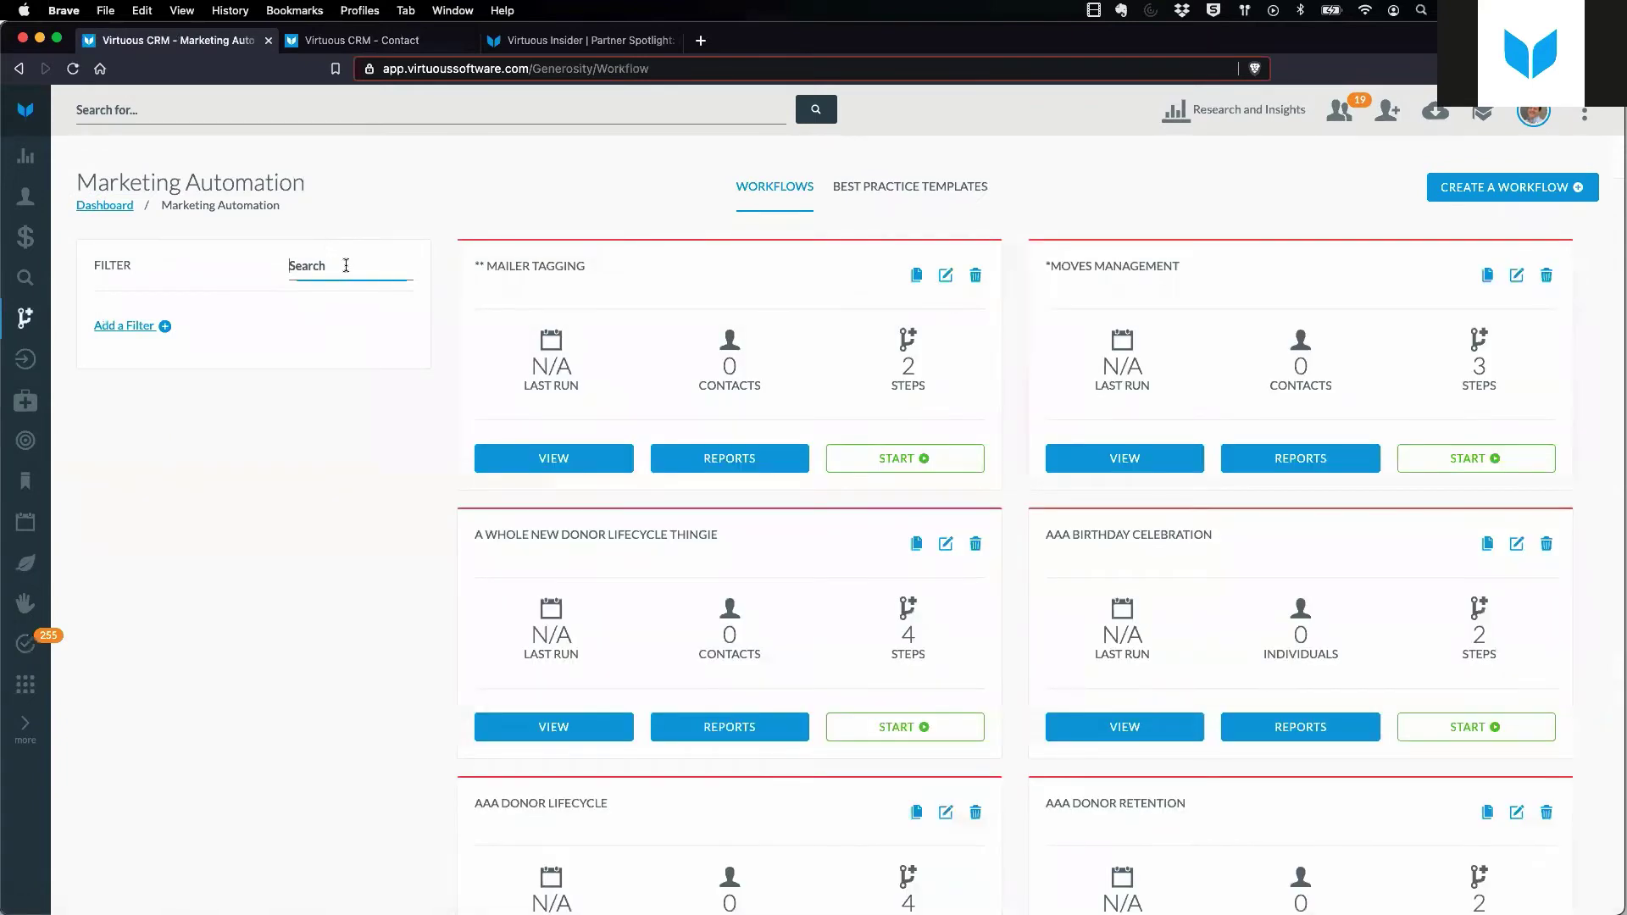
{"action": "type", "text": "Task"}
{"action": "key", "text": "Return"}
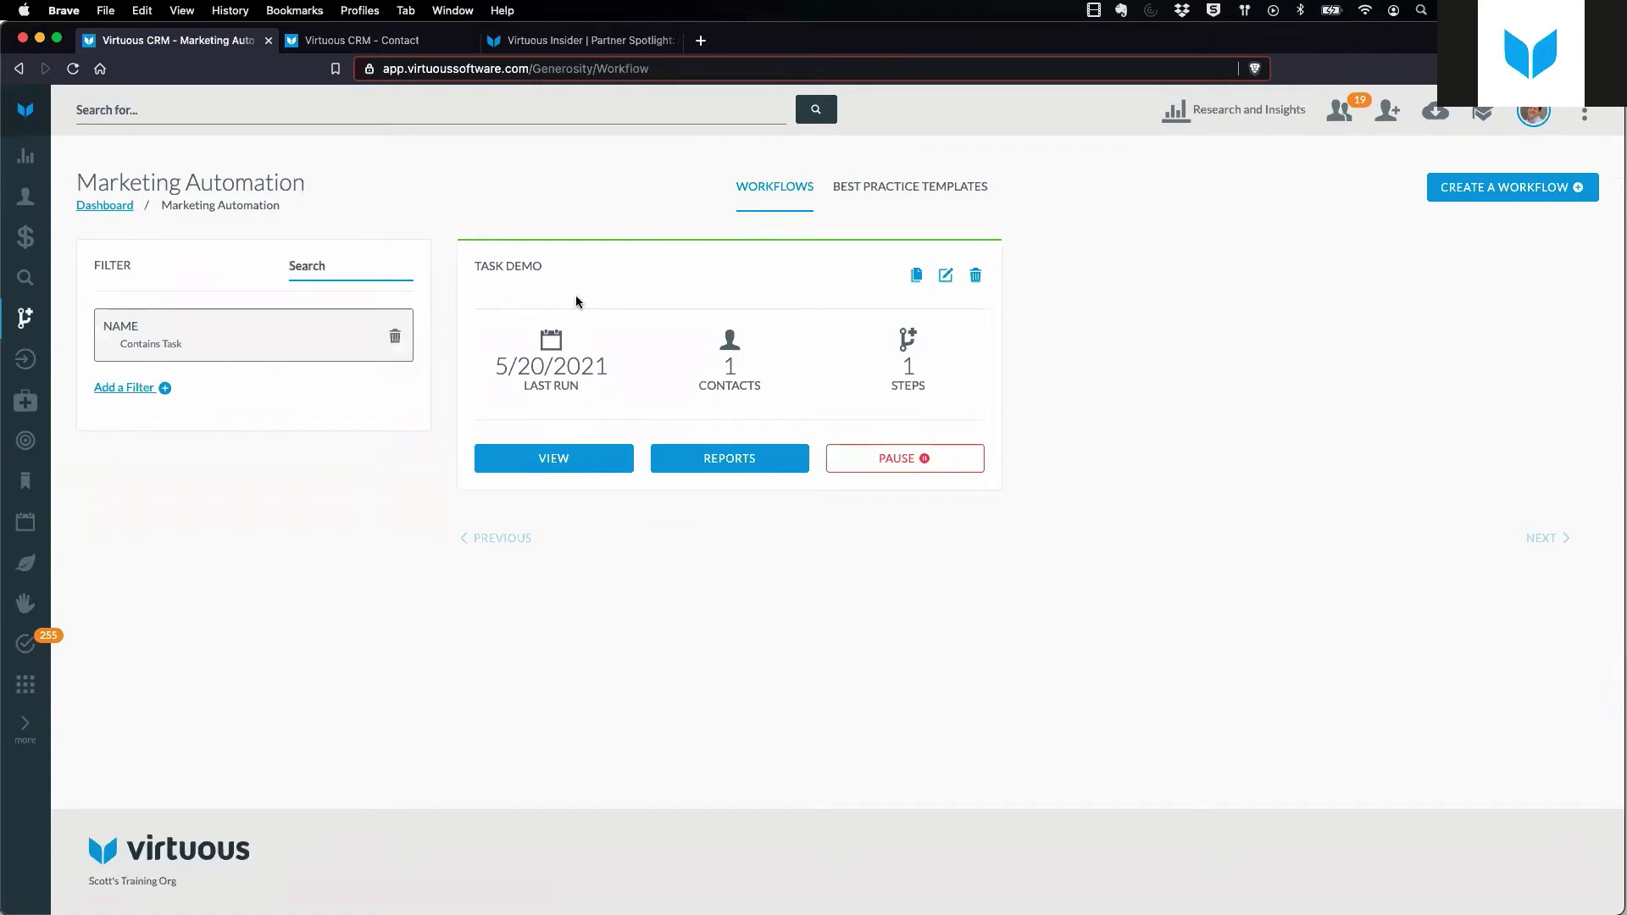
{"action": "left_click_drag", "start_coordinate": [495, 366], "coordinate": [616, 368]}
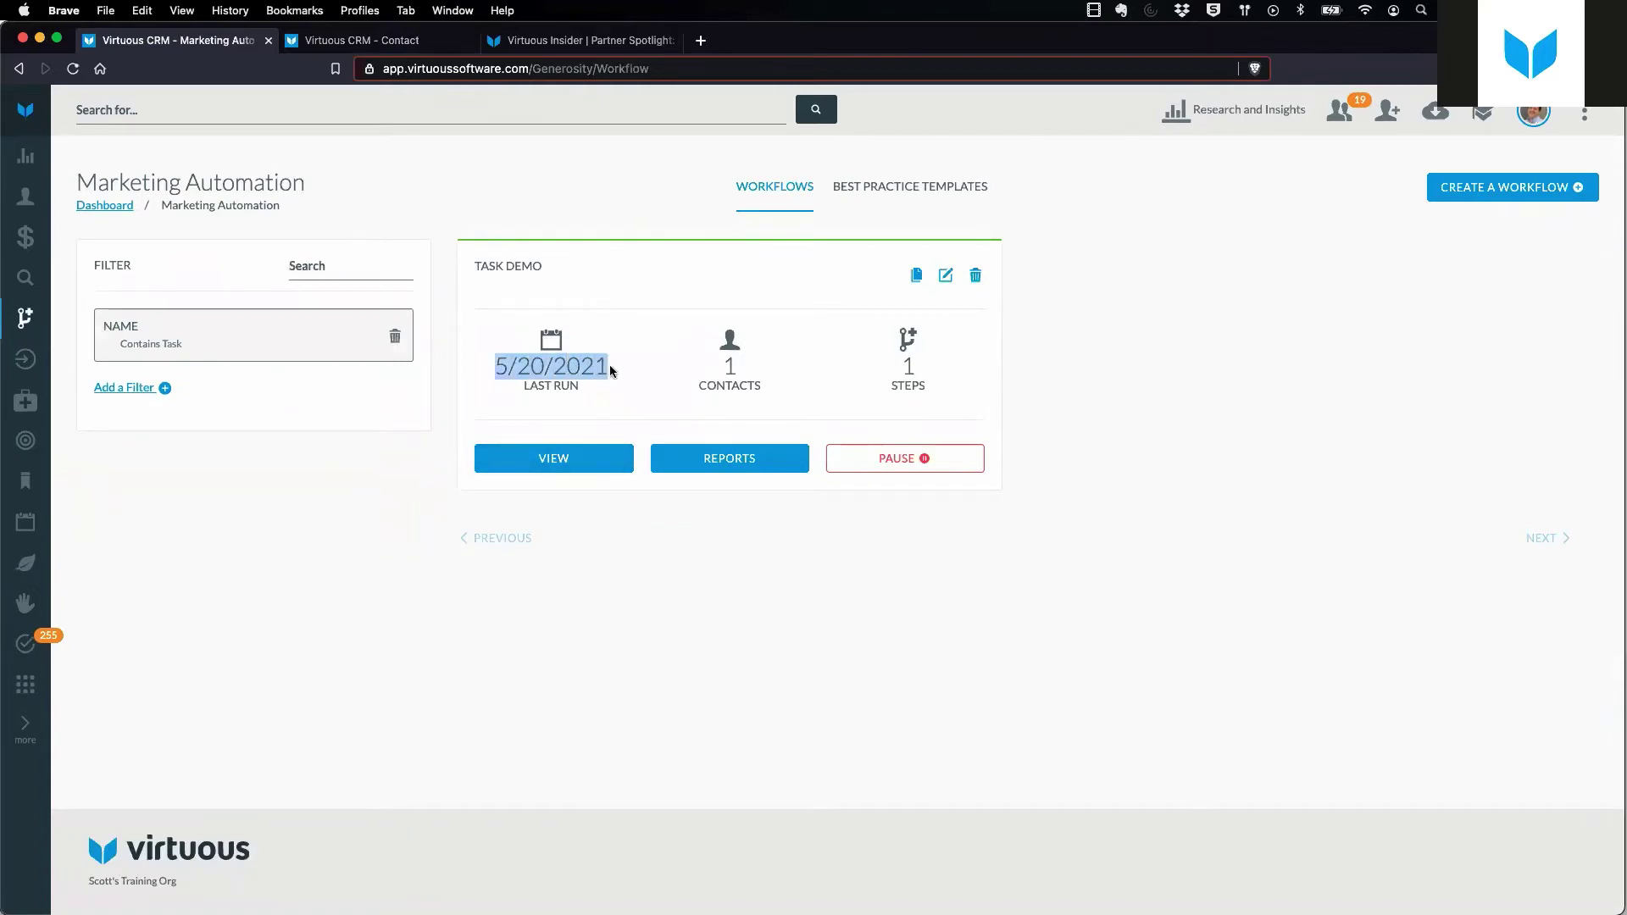
{"action": "left_click", "coordinate": [634, 298]}
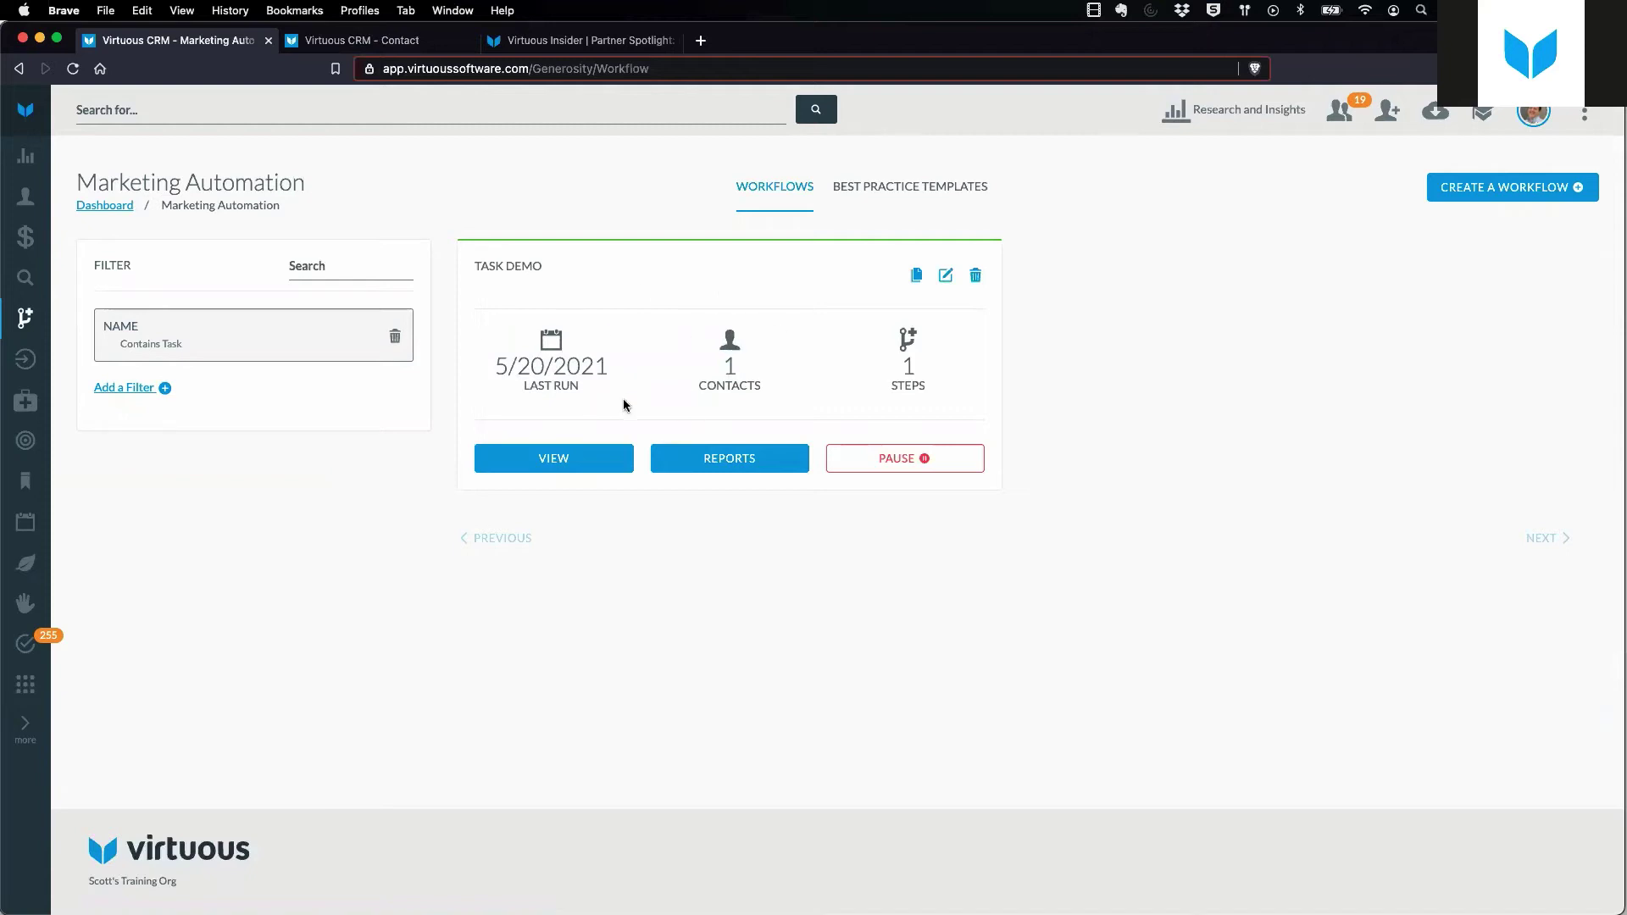
View the Task Demo workflow's actions and contacts, and open the enrolled household's contact record.
{"action": "left_click", "coordinate": [570, 457]}
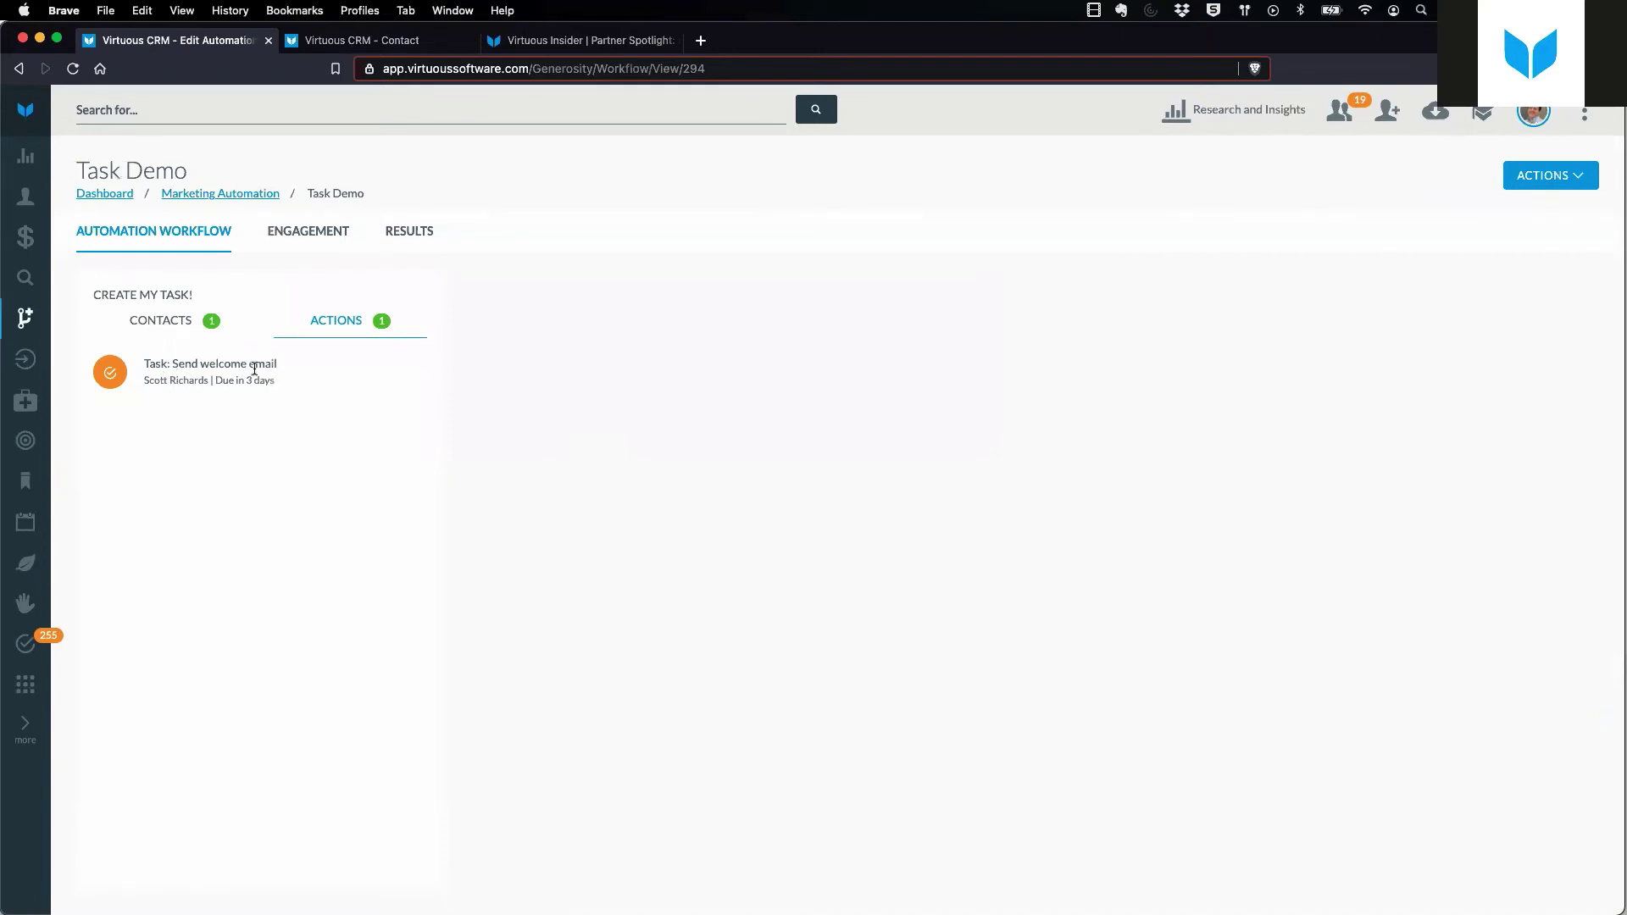
{"action": "left_click", "coordinate": [165, 322]}
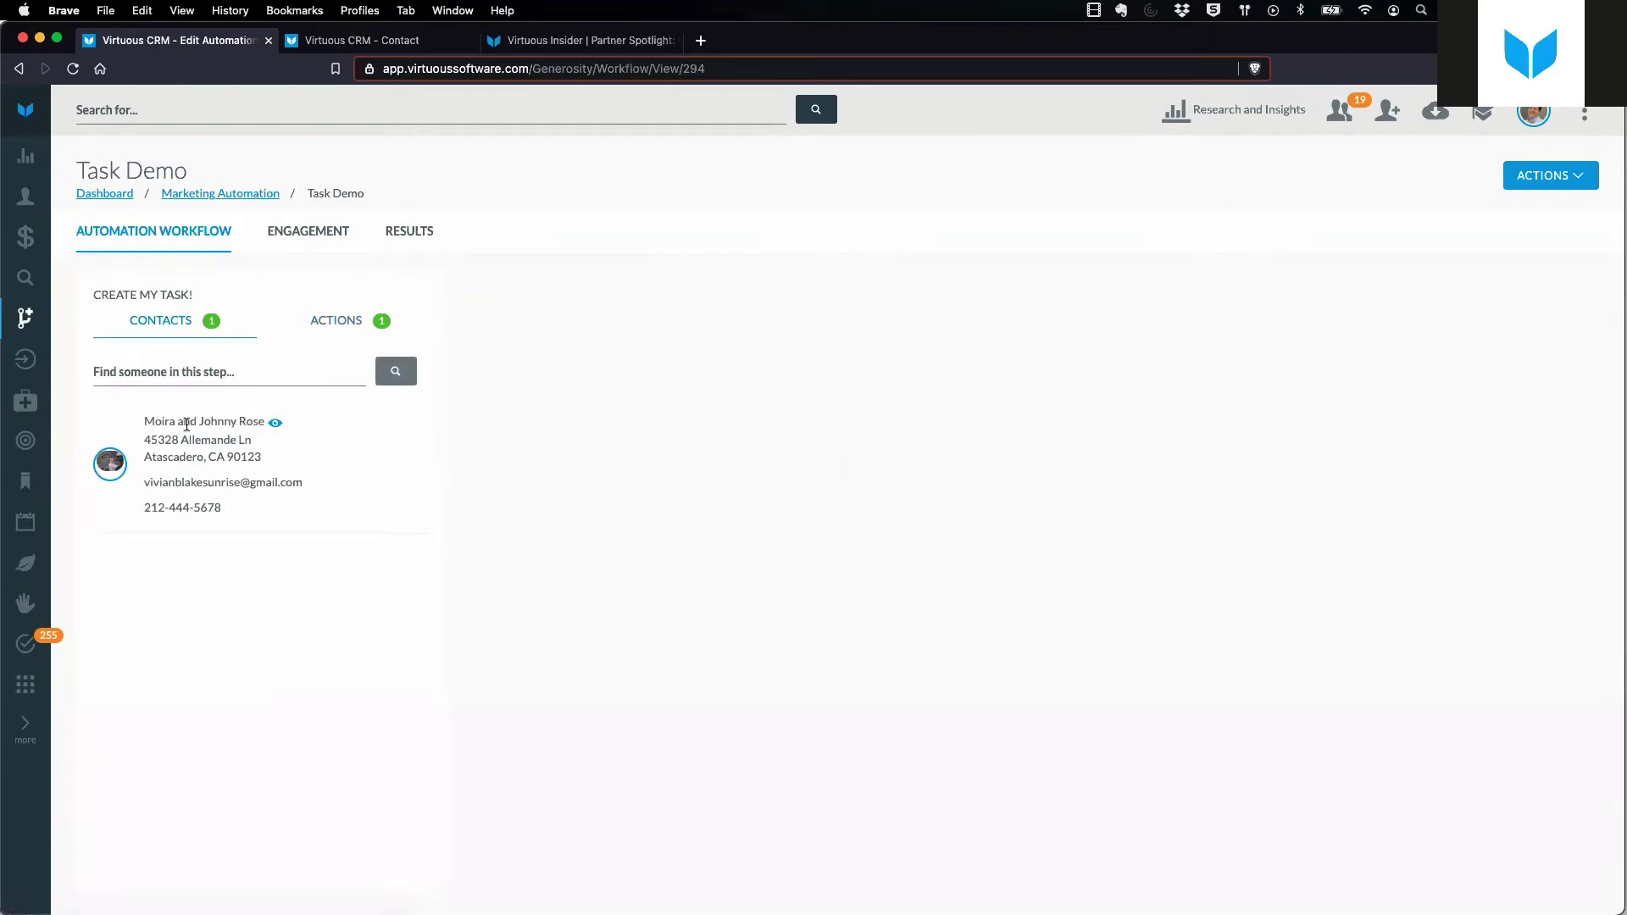
{"action": "left_click", "coordinate": [275, 423]}
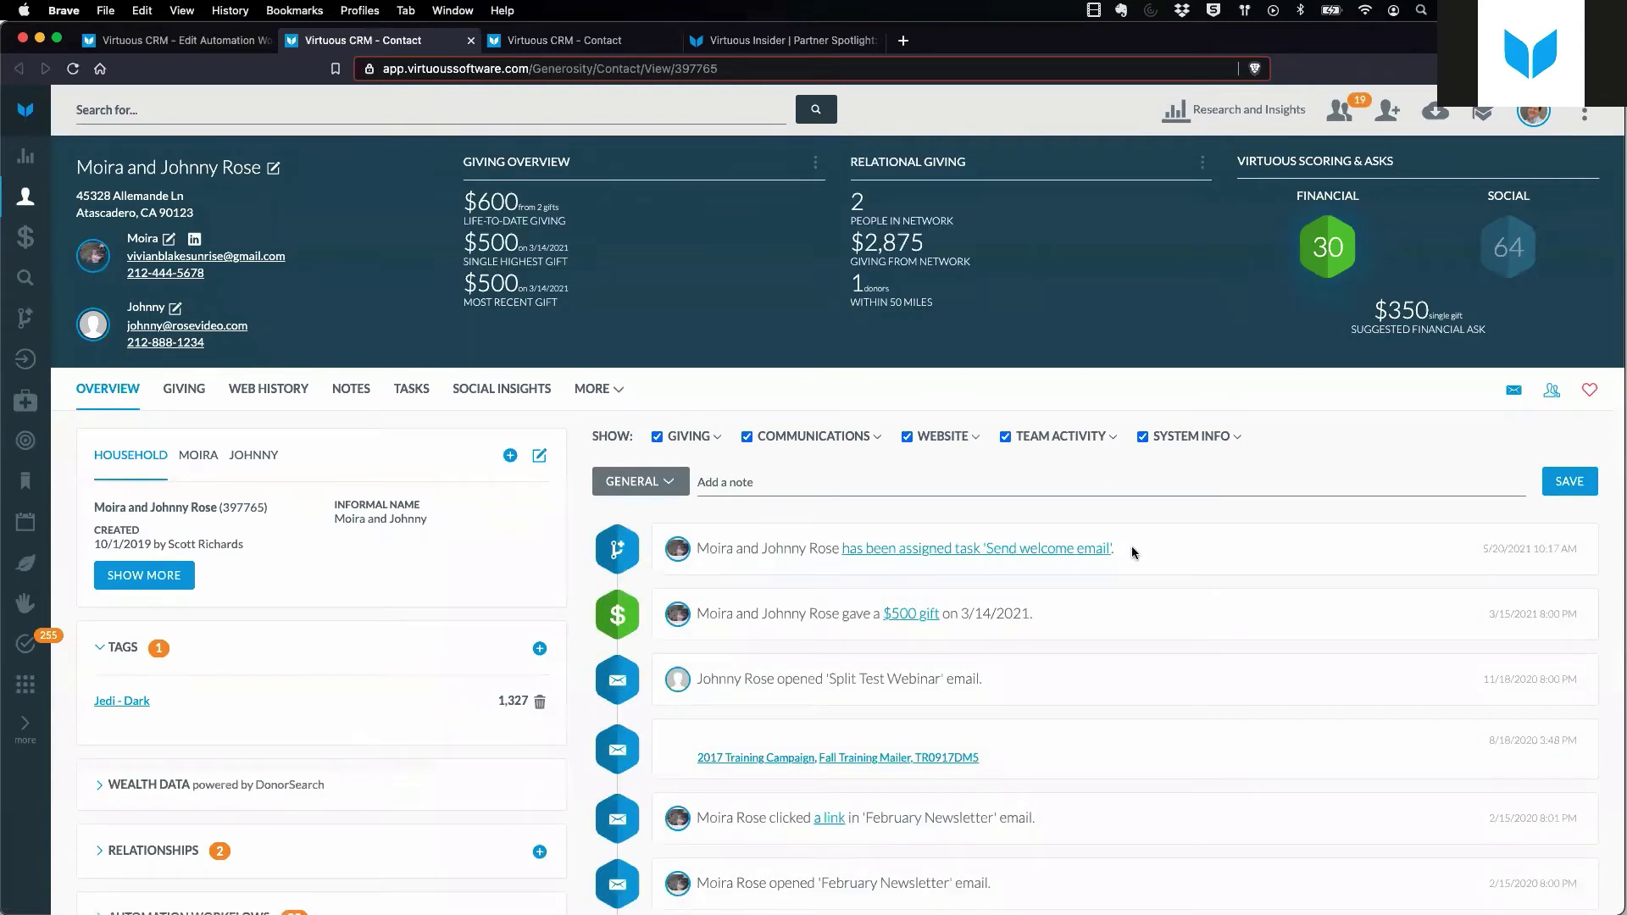
Highlight the "Send welcome email" assignment in the contact's activity timeline and view the contact's active tasks.
{"action": "left_click_drag", "start_coordinate": [1114, 551], "coordinate": [727, 538]}
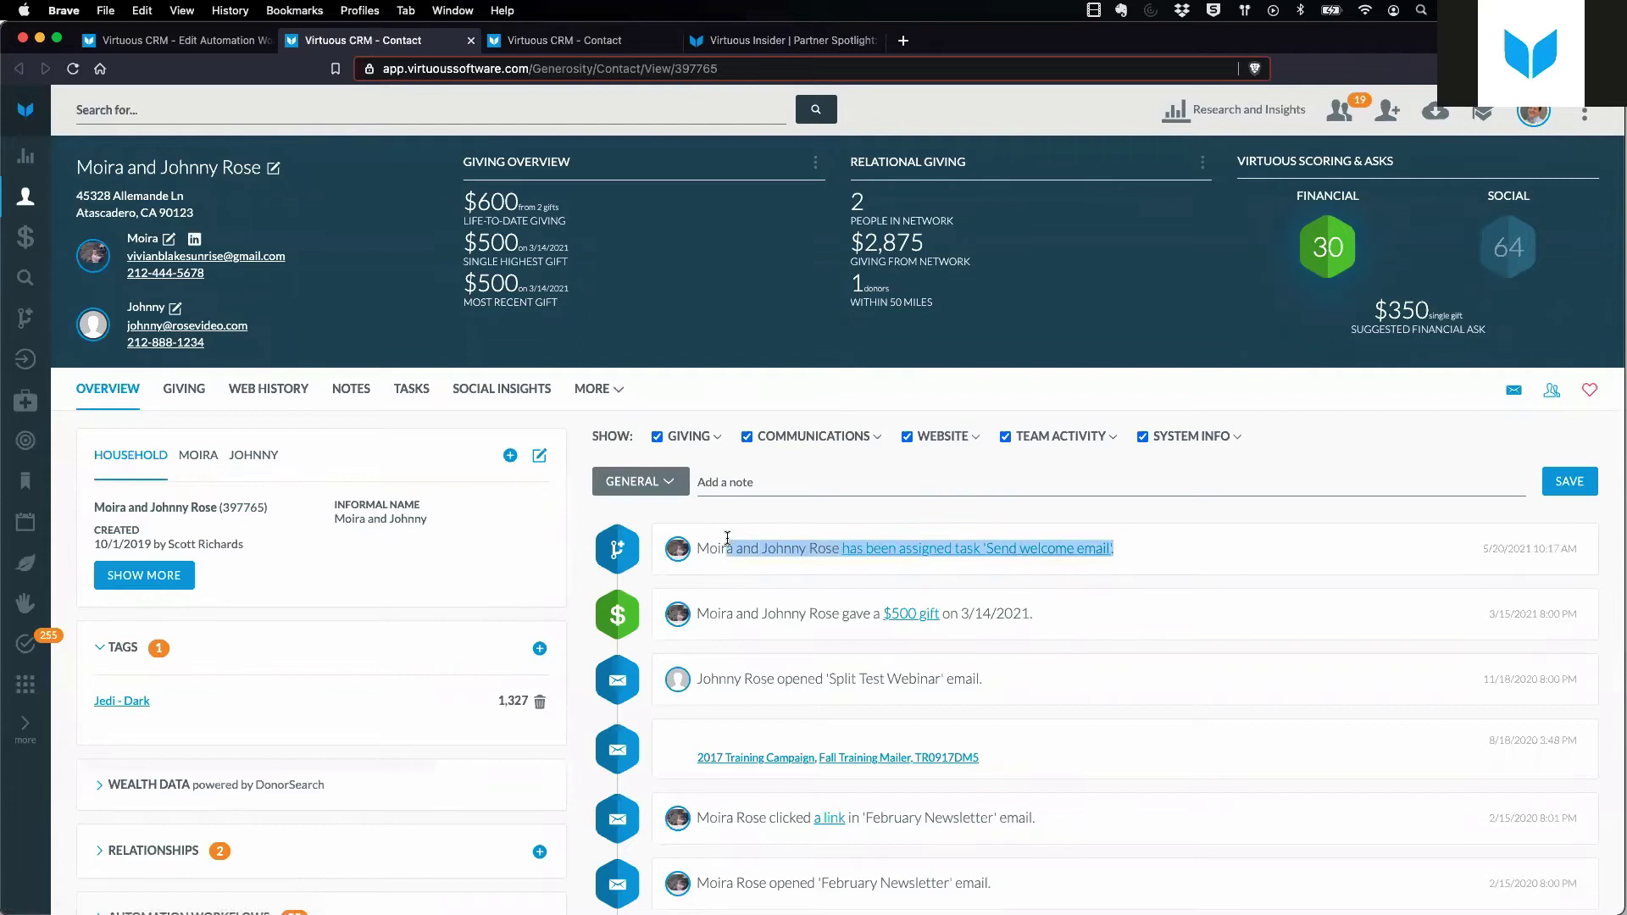
{"action": "left_click", "coordinate": [836, 504]}
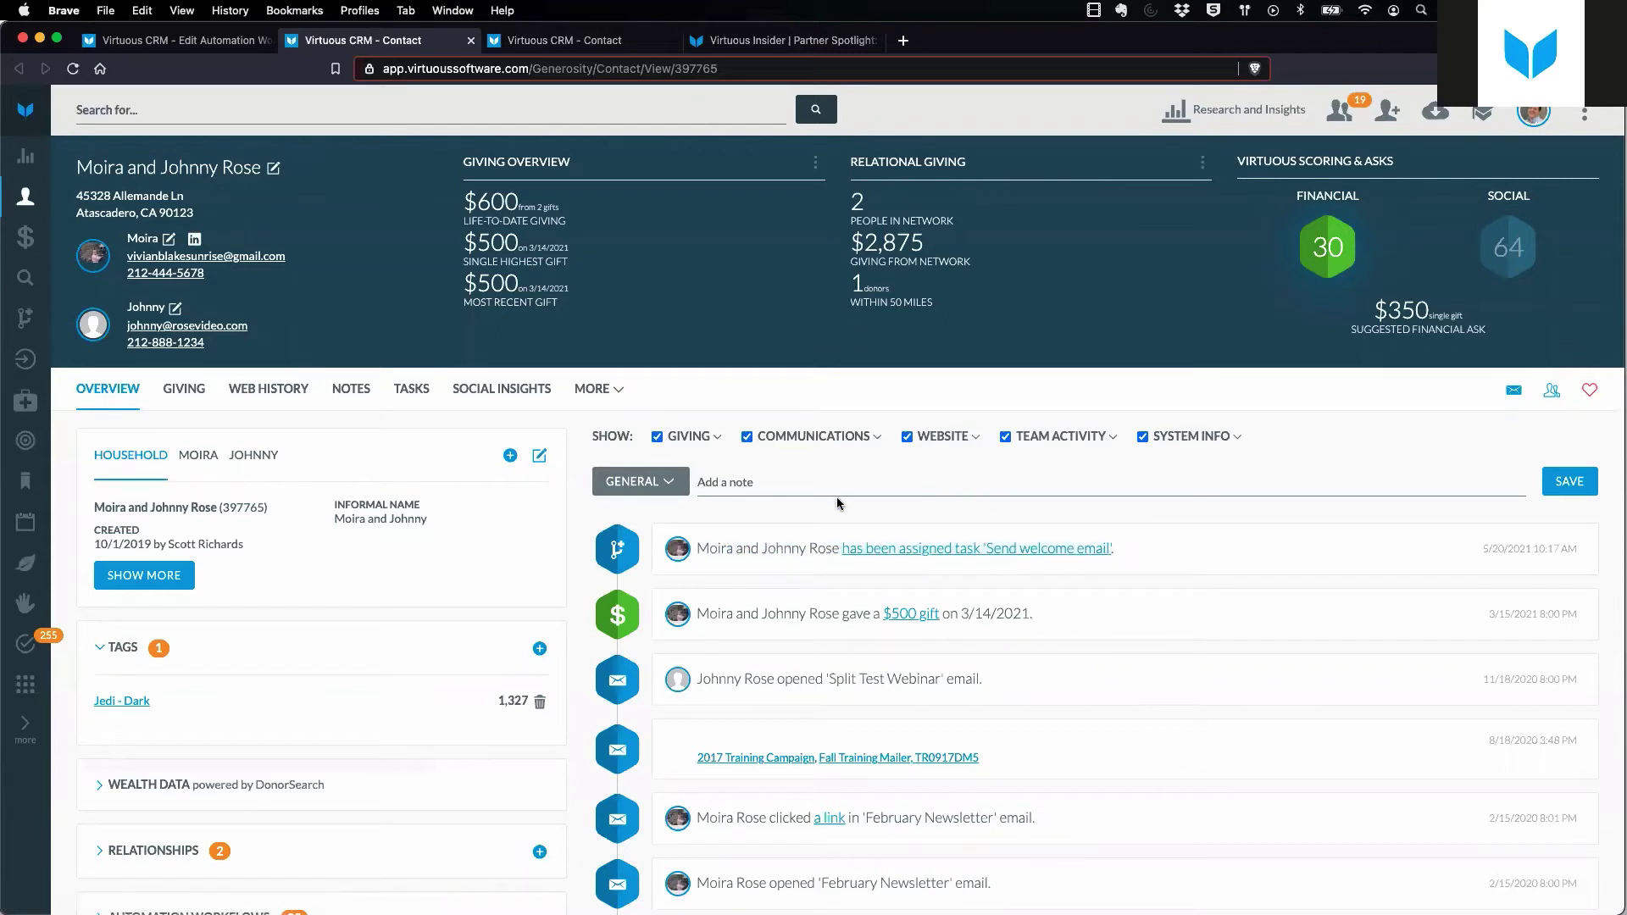
{"action": "left_click", "coordinate": [411, 388]}
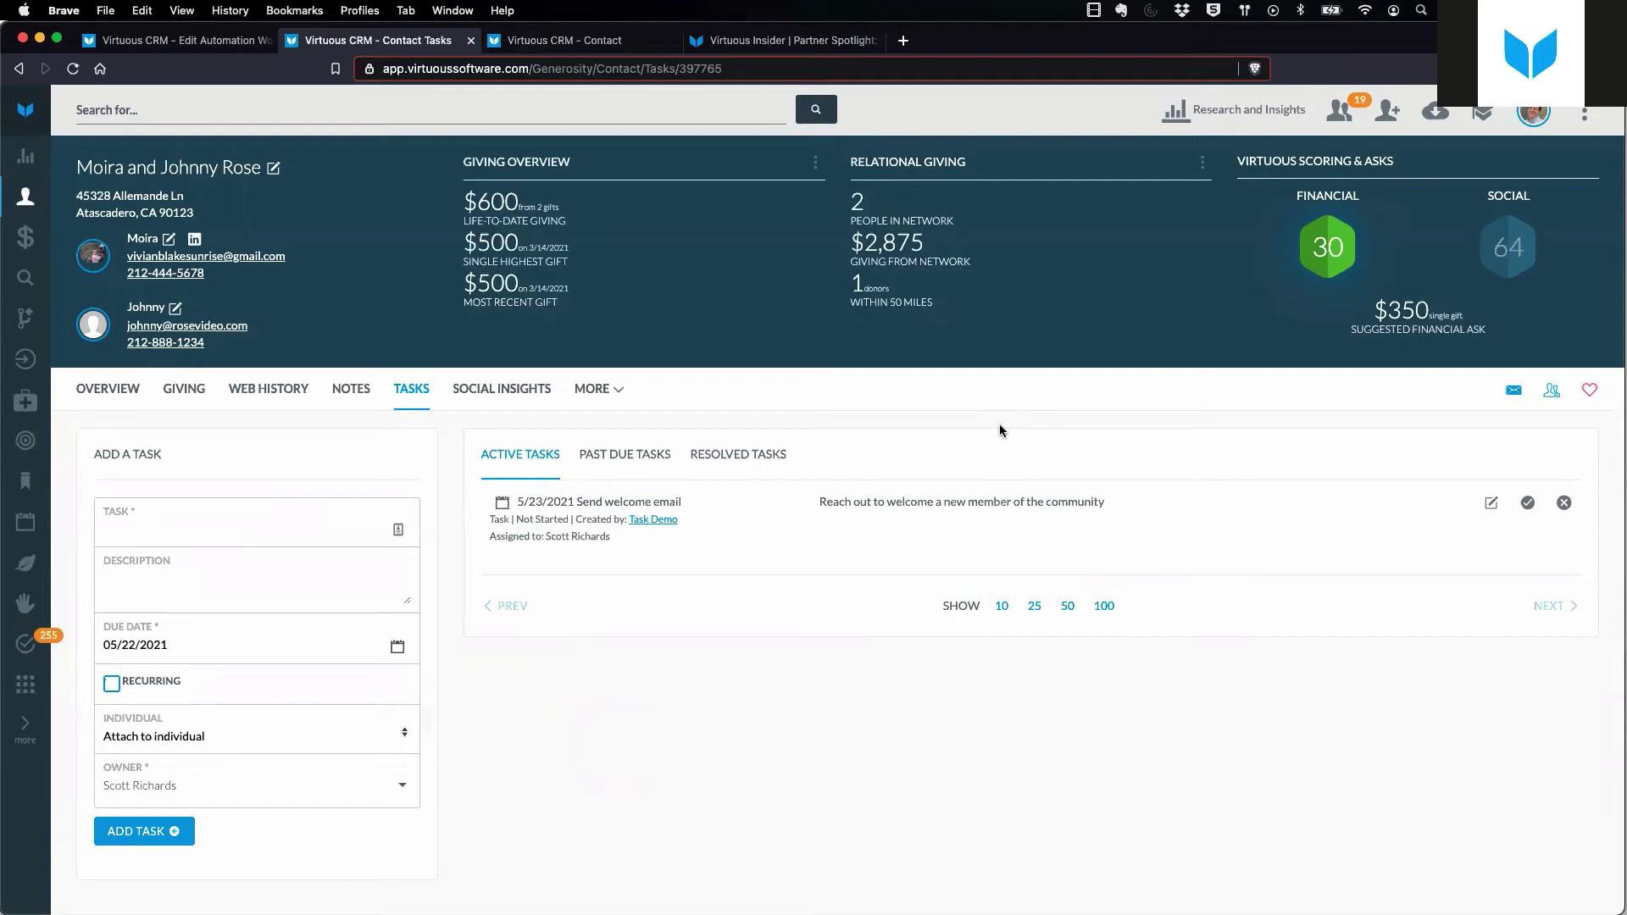
Return from the Task Demo workflow to the main Tasks page and start another new task of type Automated Task.
{"action": "left_click", "coordinate": [227, 40]}
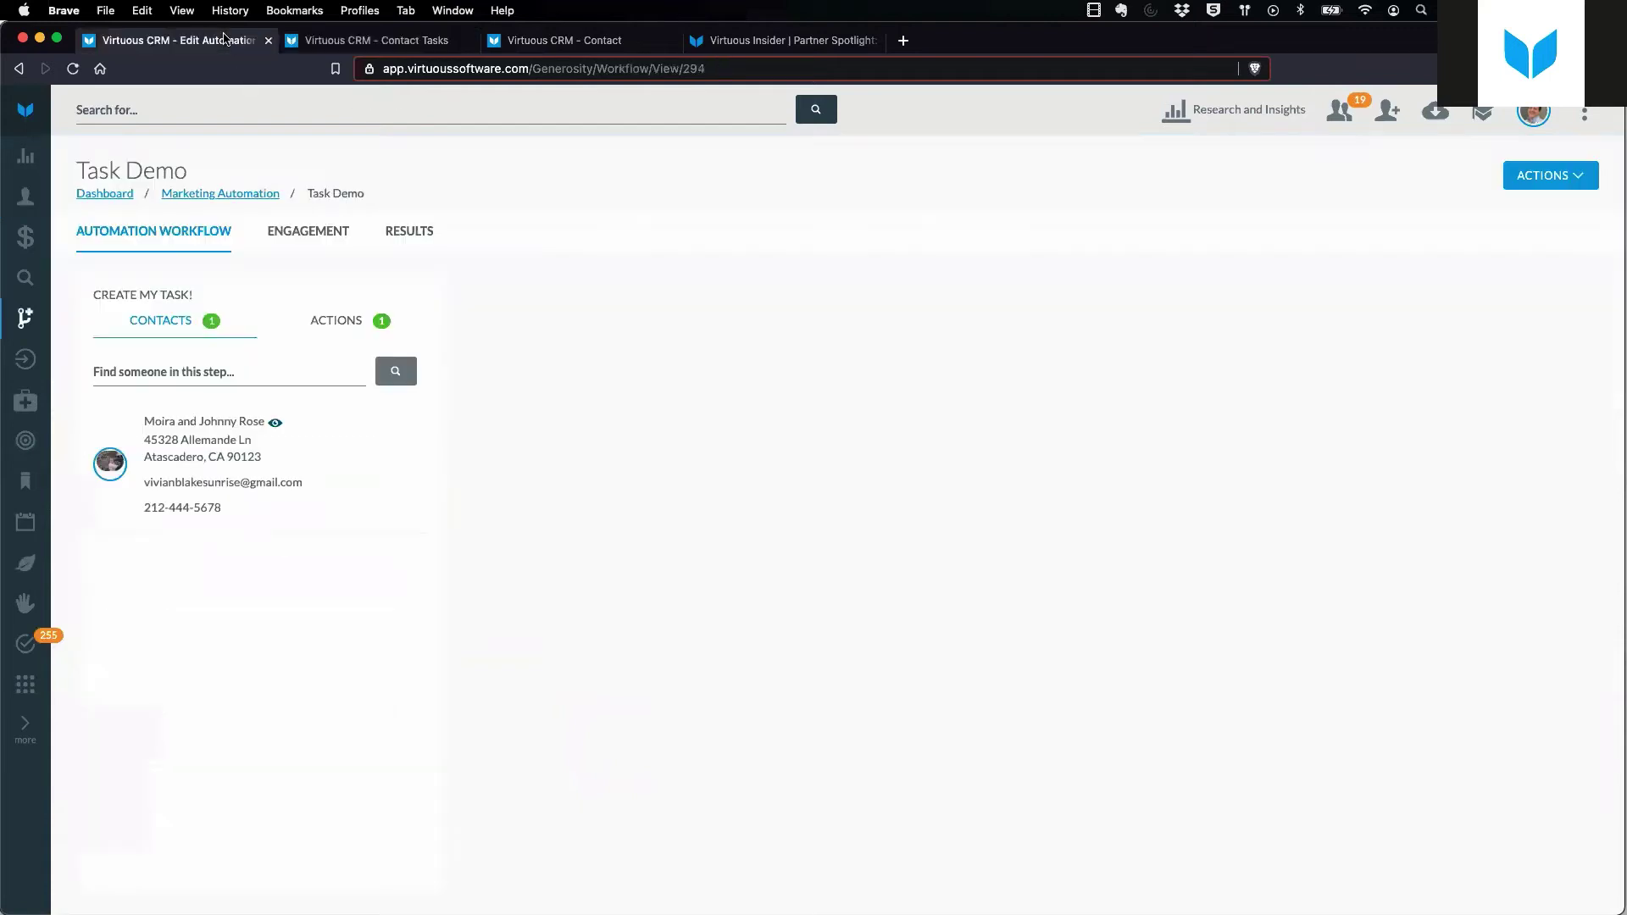
{"action": "left_click", "coordinate": [25, 644]}
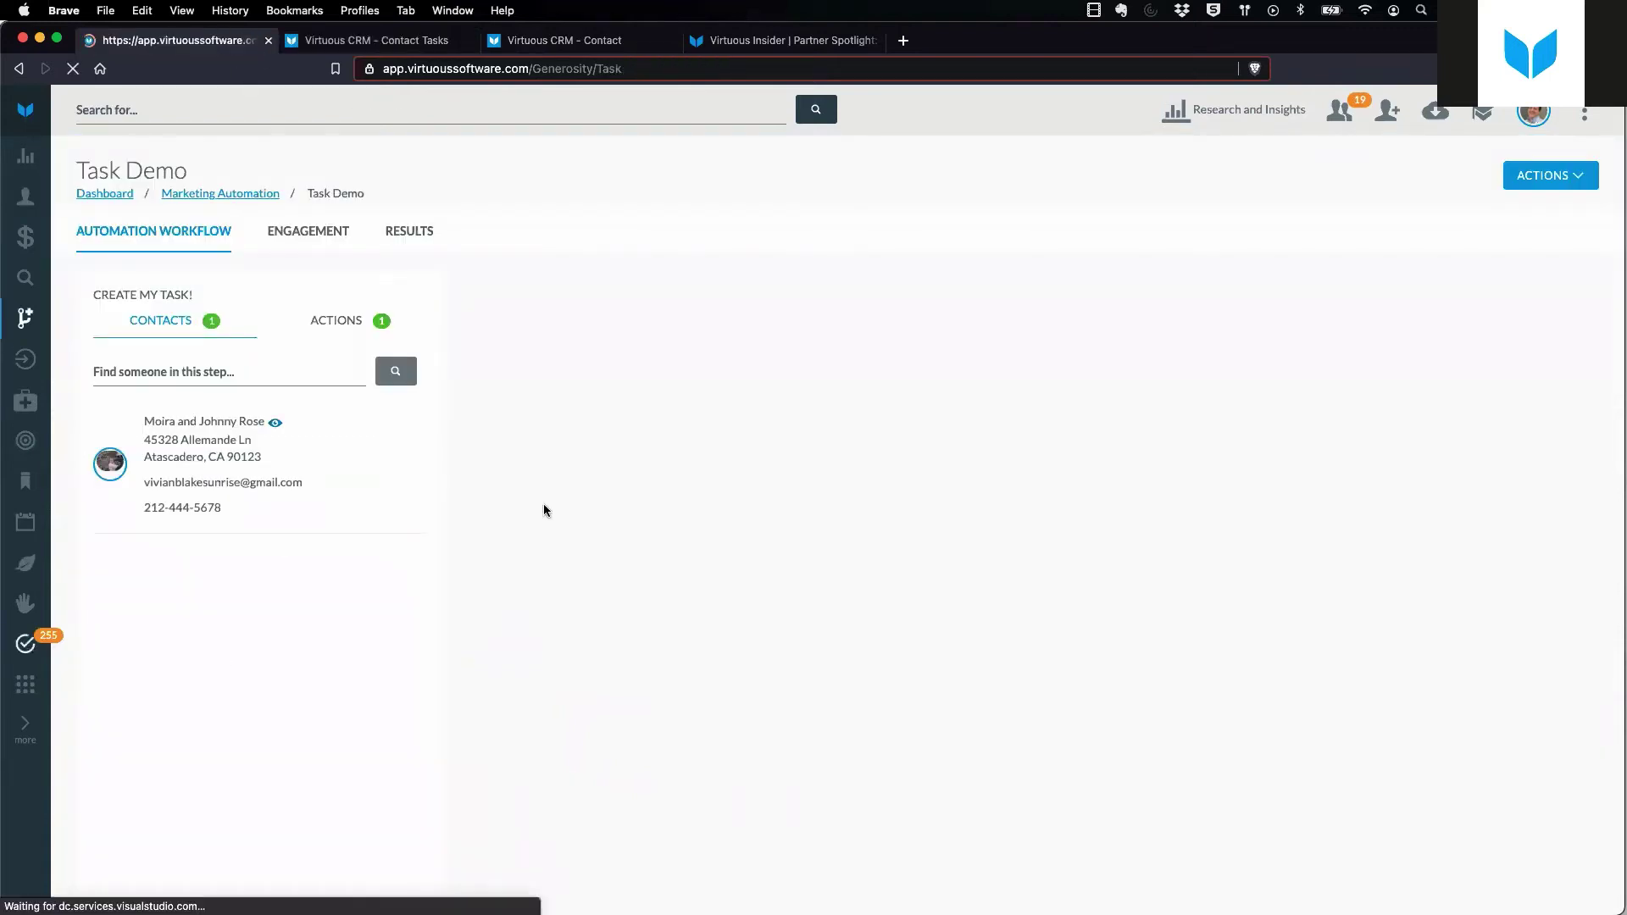
{"action": "left_click", "coordinate": [1521, 230]}
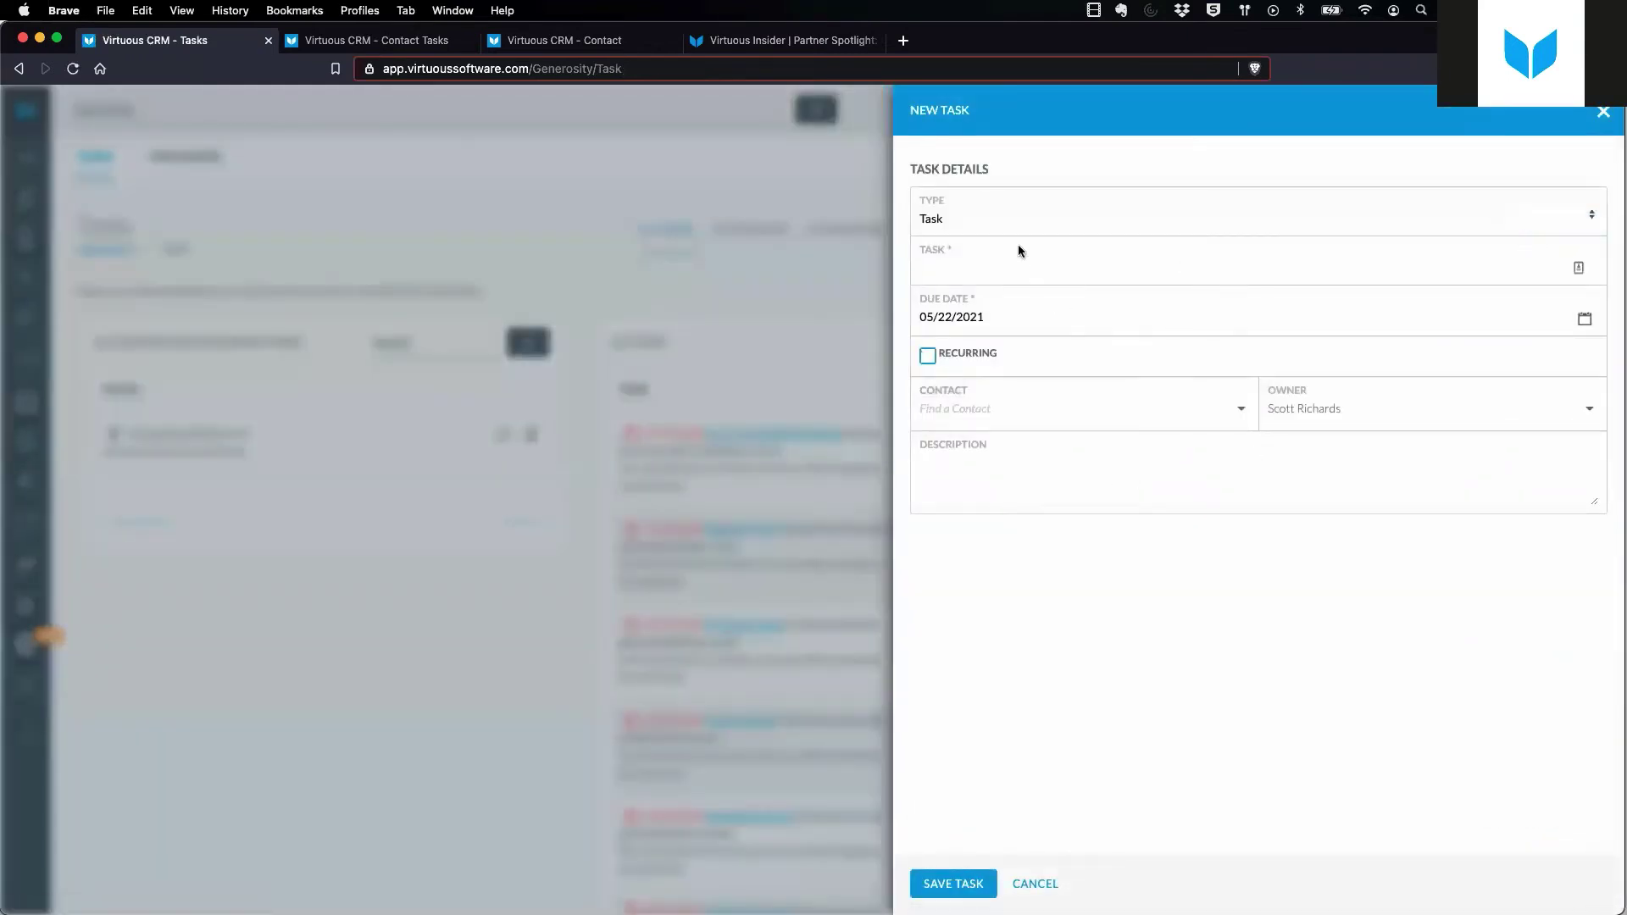
{"action": "left_click", "coordinate": [1004, 220]}
{"action": "left_click", "coordinate": [1003, 200]}
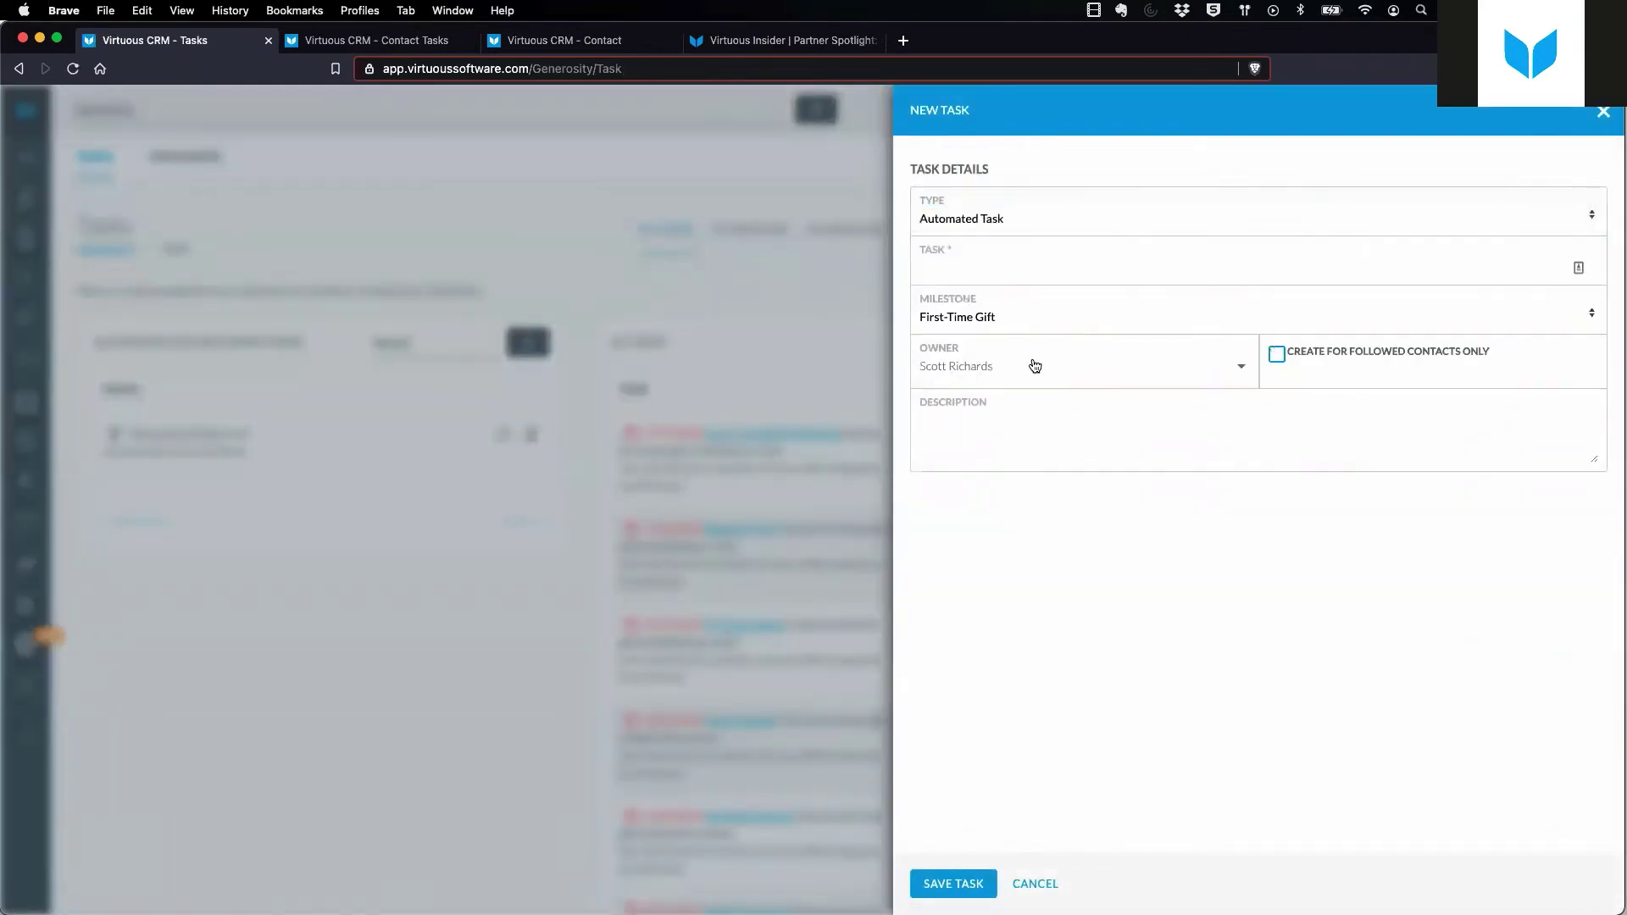
View the milestone options available for the automated task and cancel the new task.
{"action": "left_click", "coordinate": [1021, 316]}
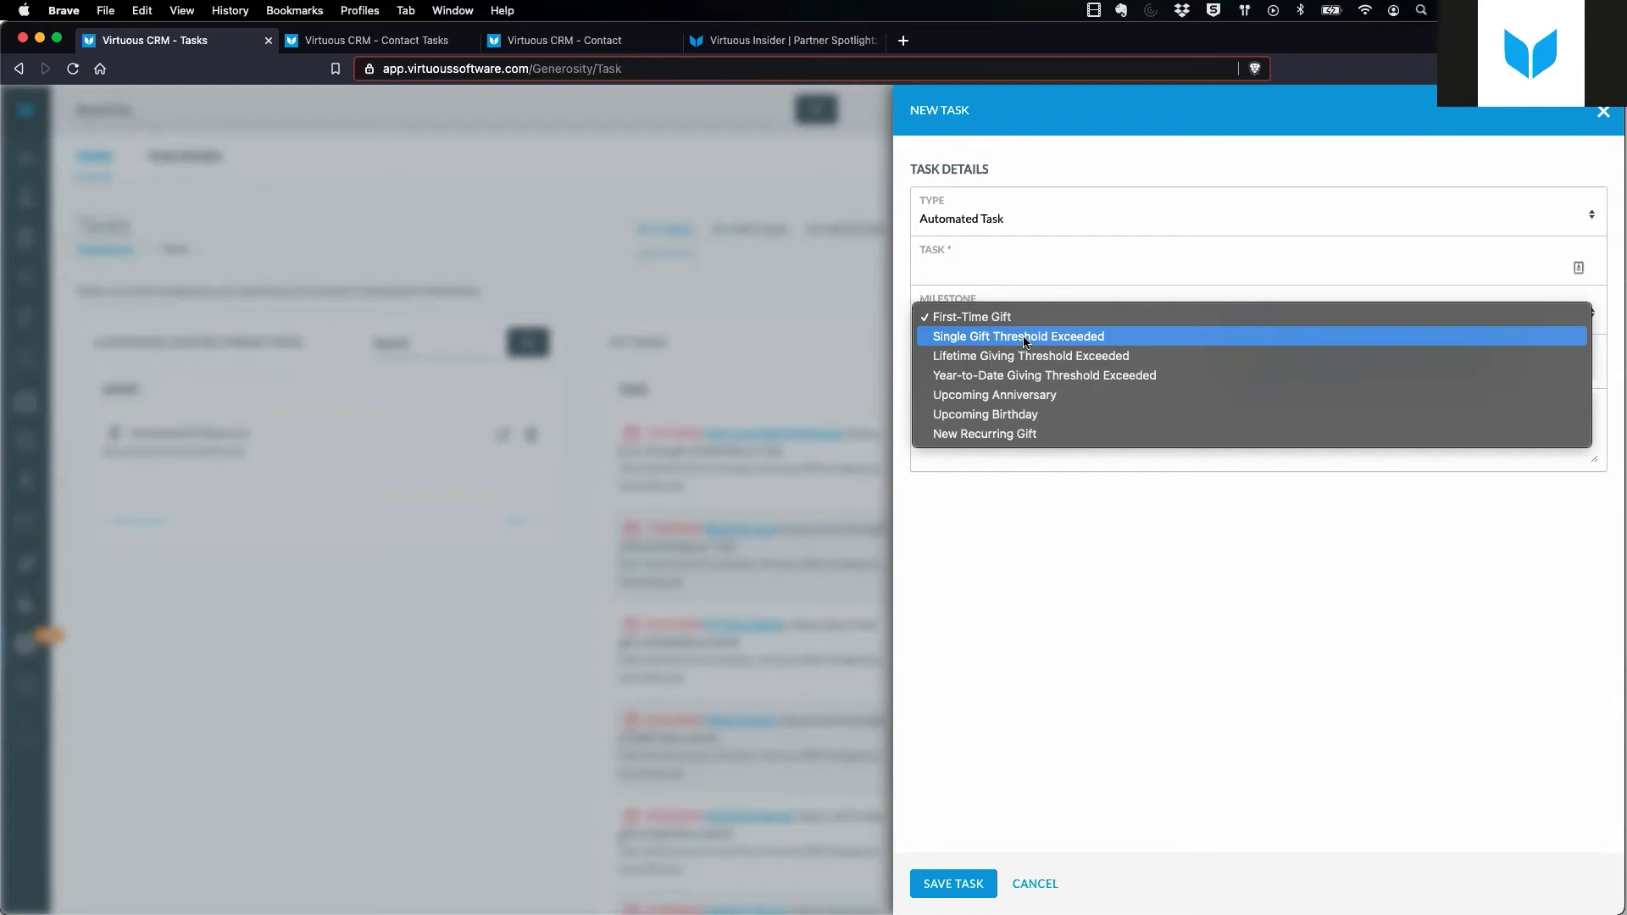
{"action": "left_click", "coordinate": [1098, 555]}
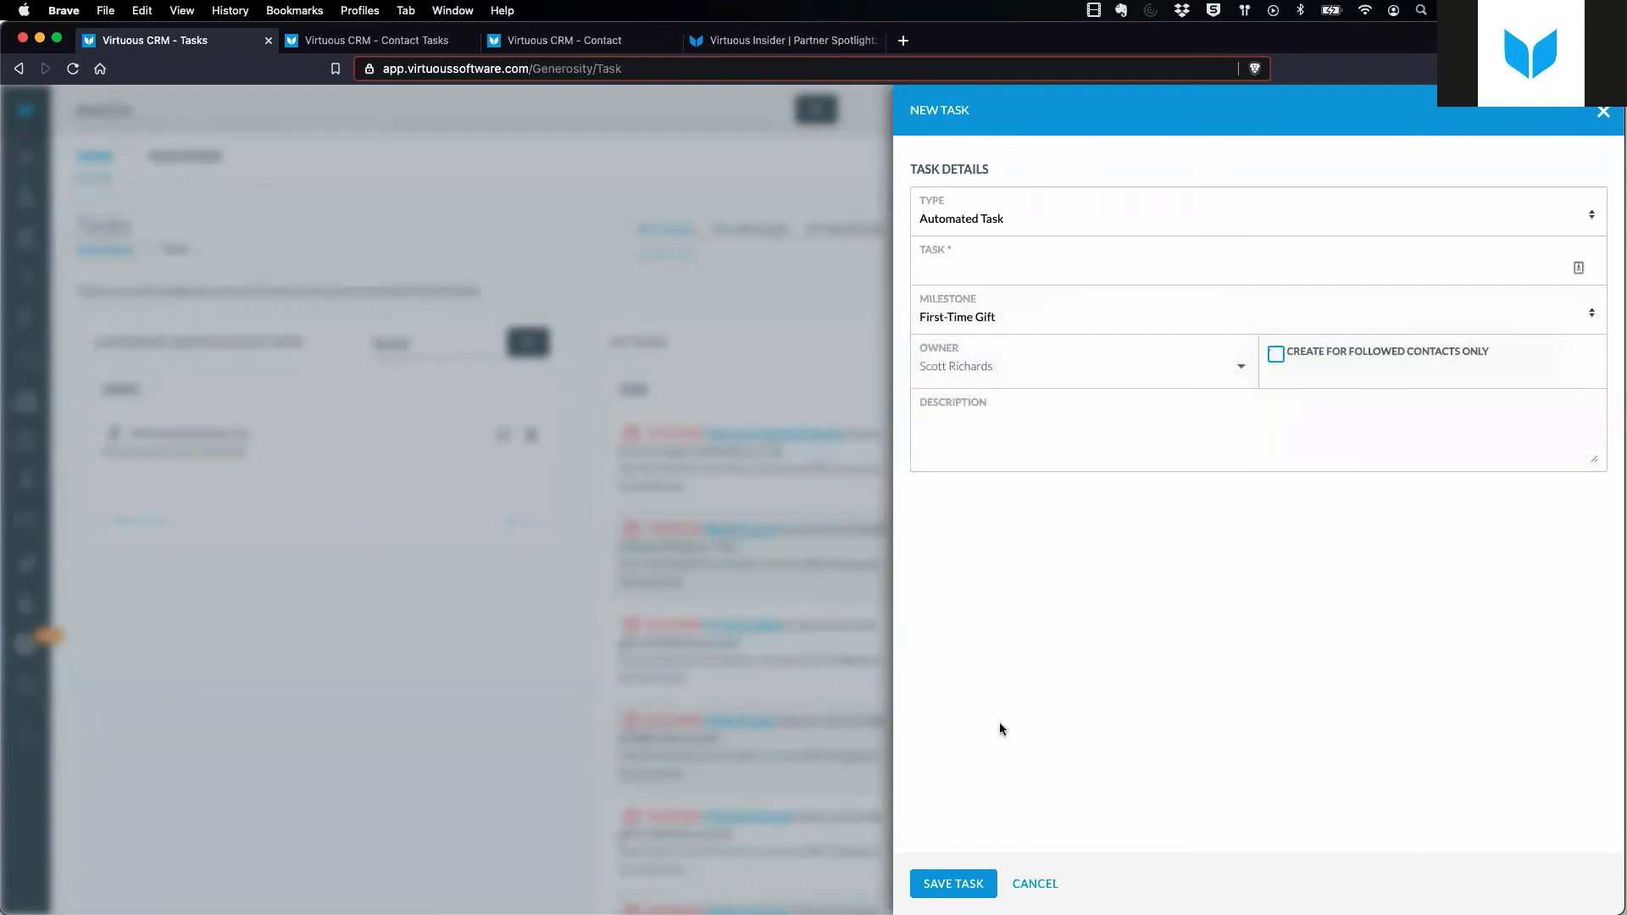
{"action": "left_click", "coordinate": [1041, 883]}
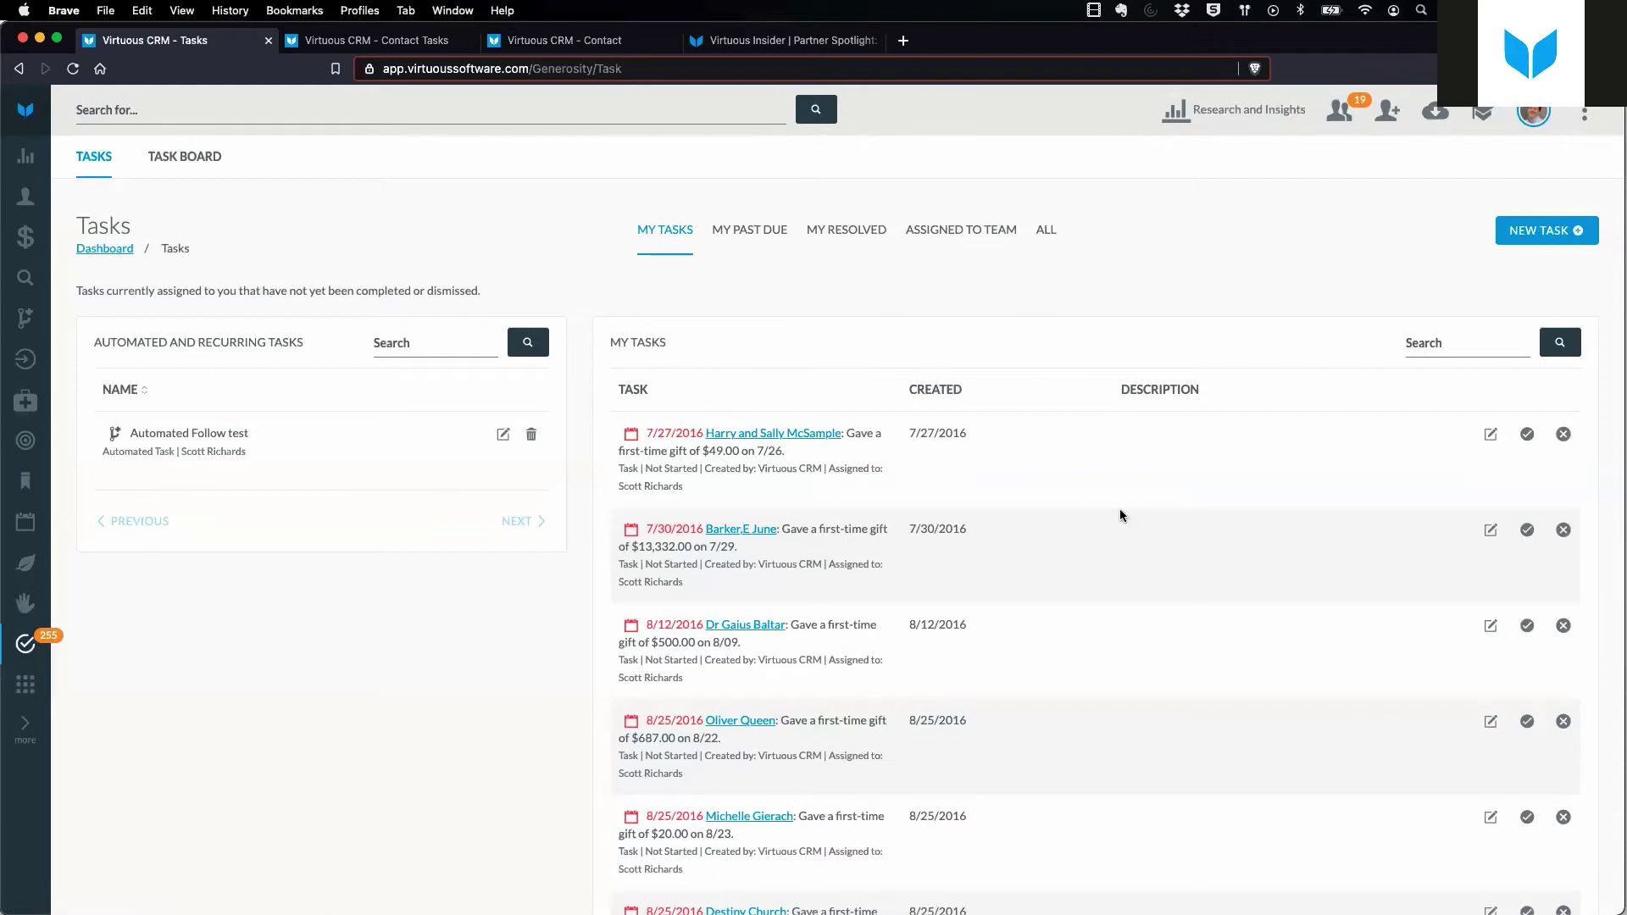
Review the list of own open tasks, followed by the past due and resolved task lists.
{"action": "scroll", "coordinate": [1123, 514], "scroll_direction": "down", "scroll_amount": 10}
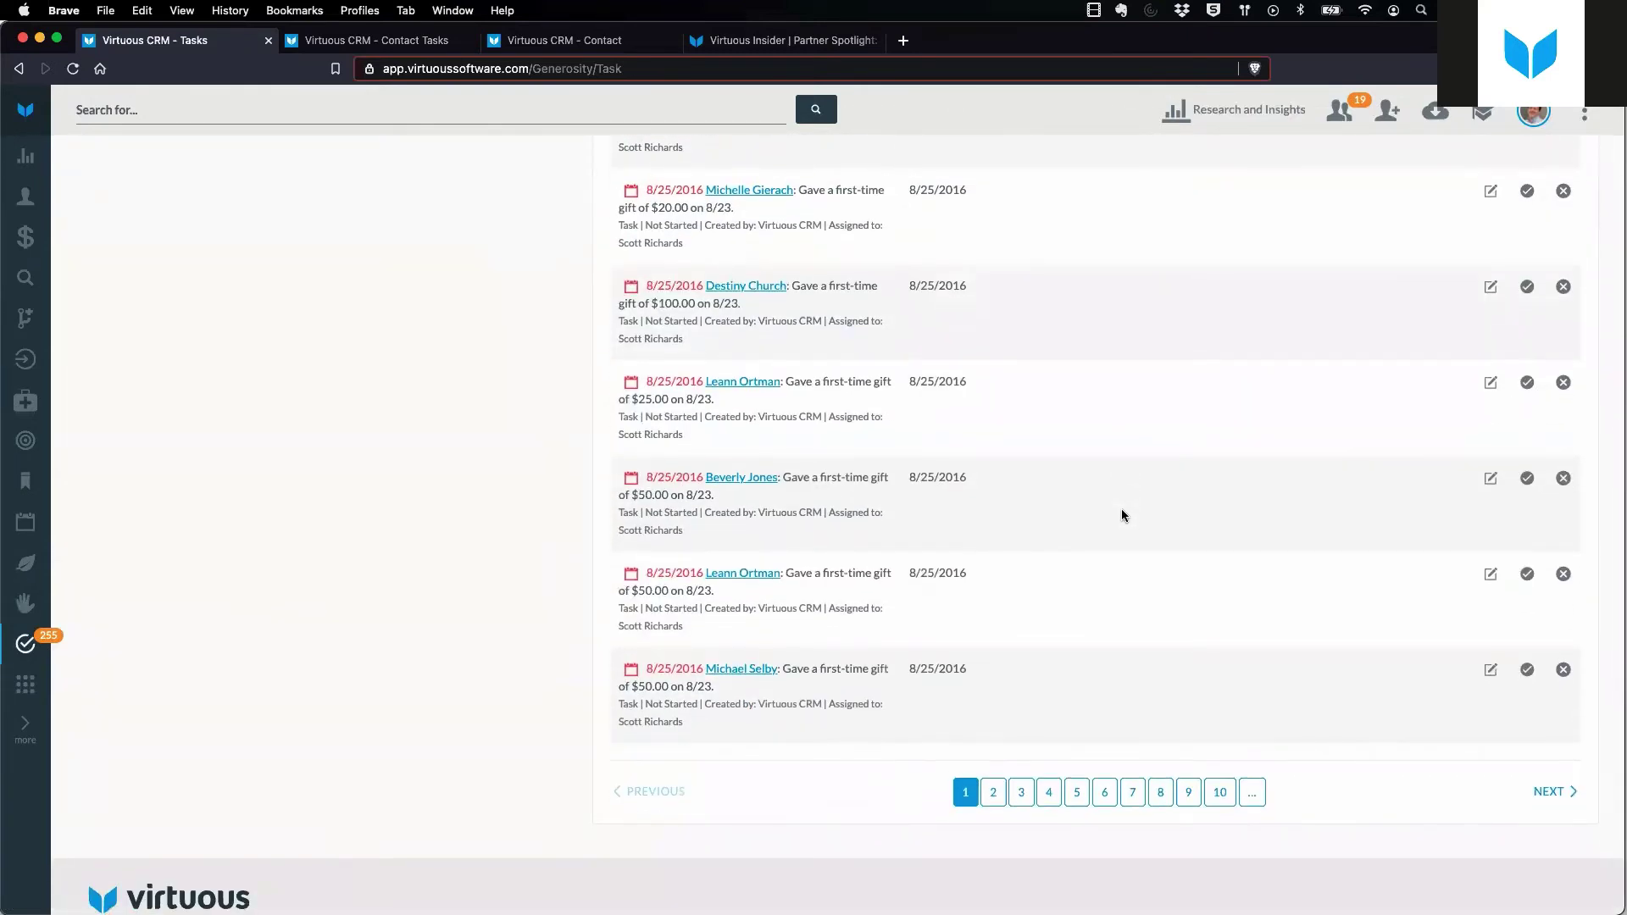
{"action": "scroll", "coordinate": [1121, 514], "scroll_direction": "up", "scroll_amount": 10}
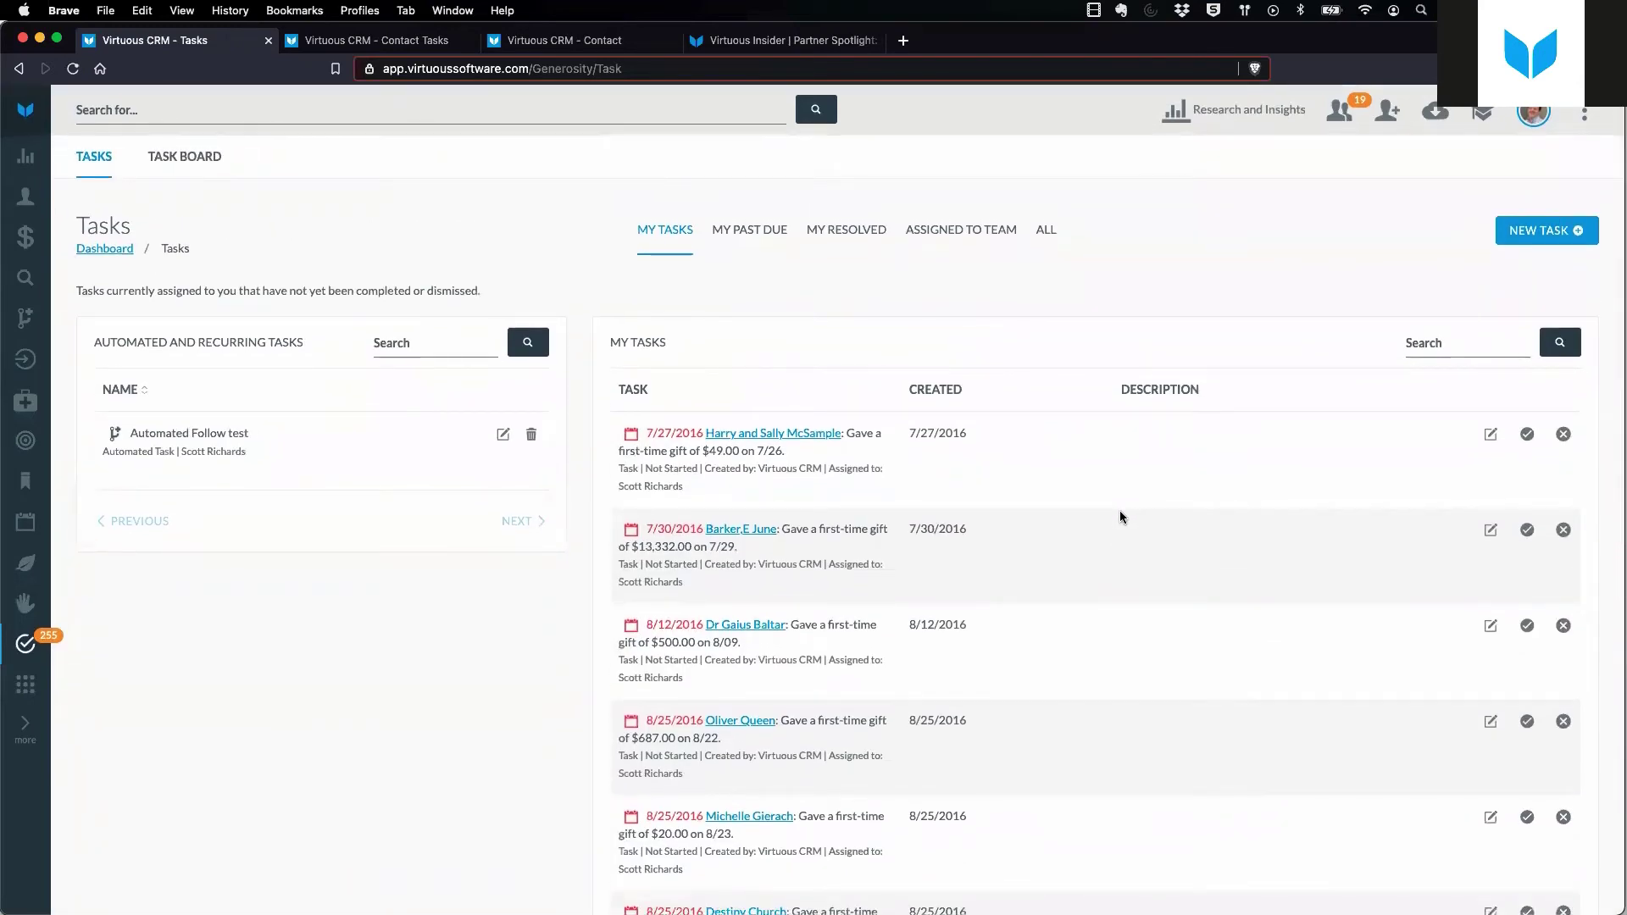
{"action": "left_click", "coordinate": [758, 240]}
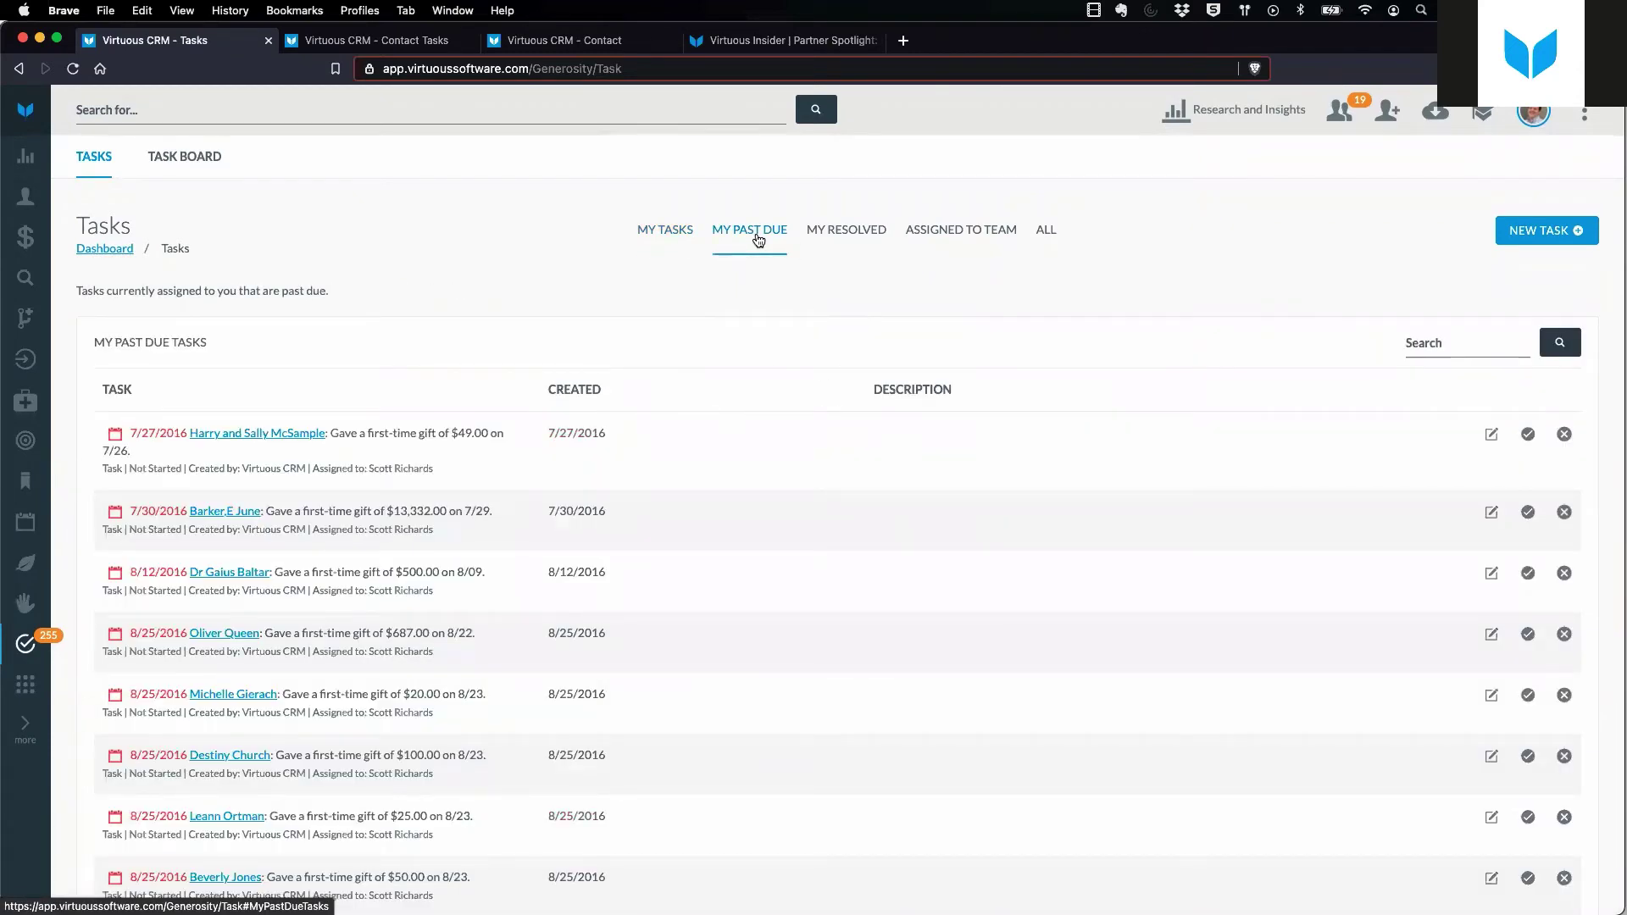
{"action": "left_click", "coordinate": [841, 236]}
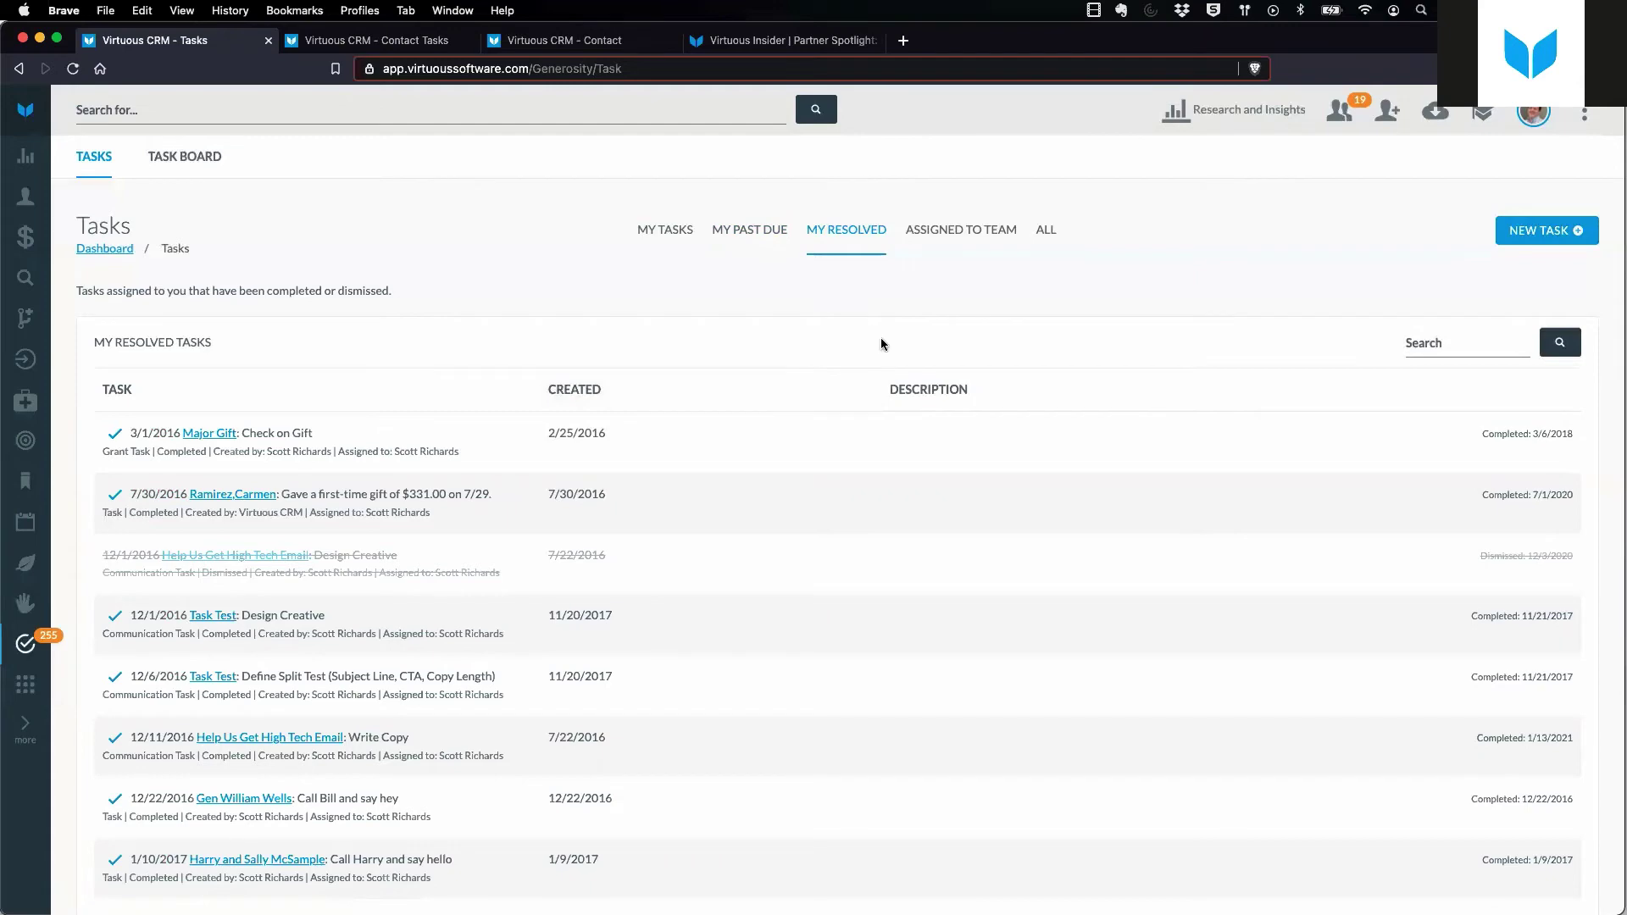
View the tasks assigned to the team, highlighting the list's description and the first task's completion date.
{"action": "left_click", "coordinate": [945, 237]}
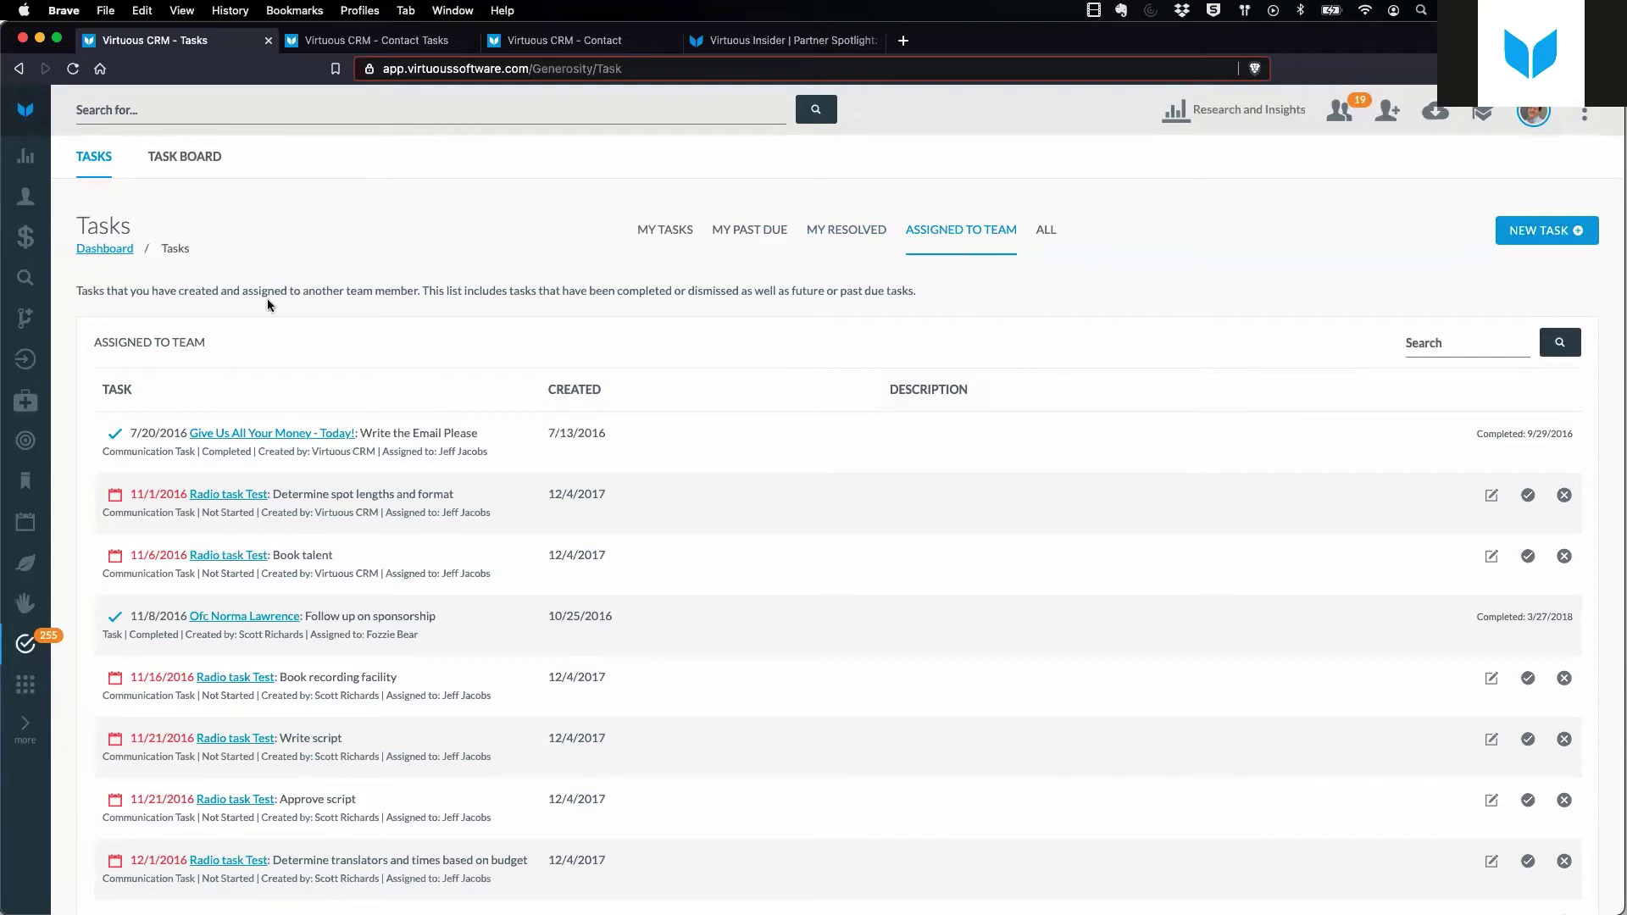
{"action": "left_click_drag", "start_coordinate": [78, 292], "coordinate": [411, 298]}
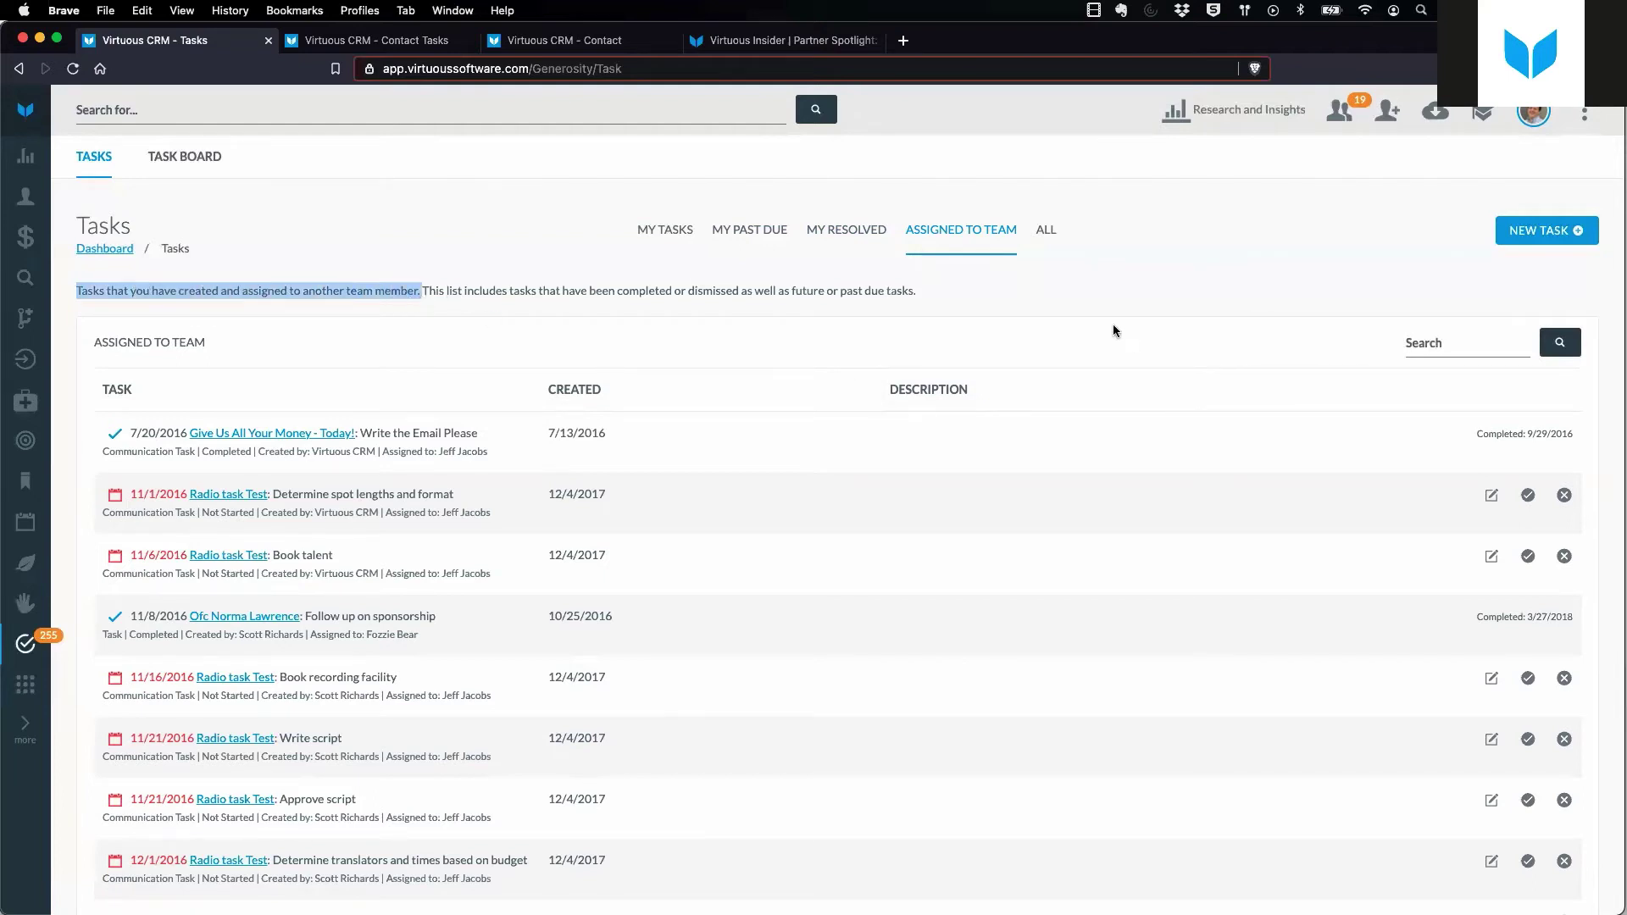
{"action": "left_click", "coordinate": [1081, 290]}
{"action": "left_click_drag", "start_coordinate": [1457, 435], "coordinate": [1541, 433]}
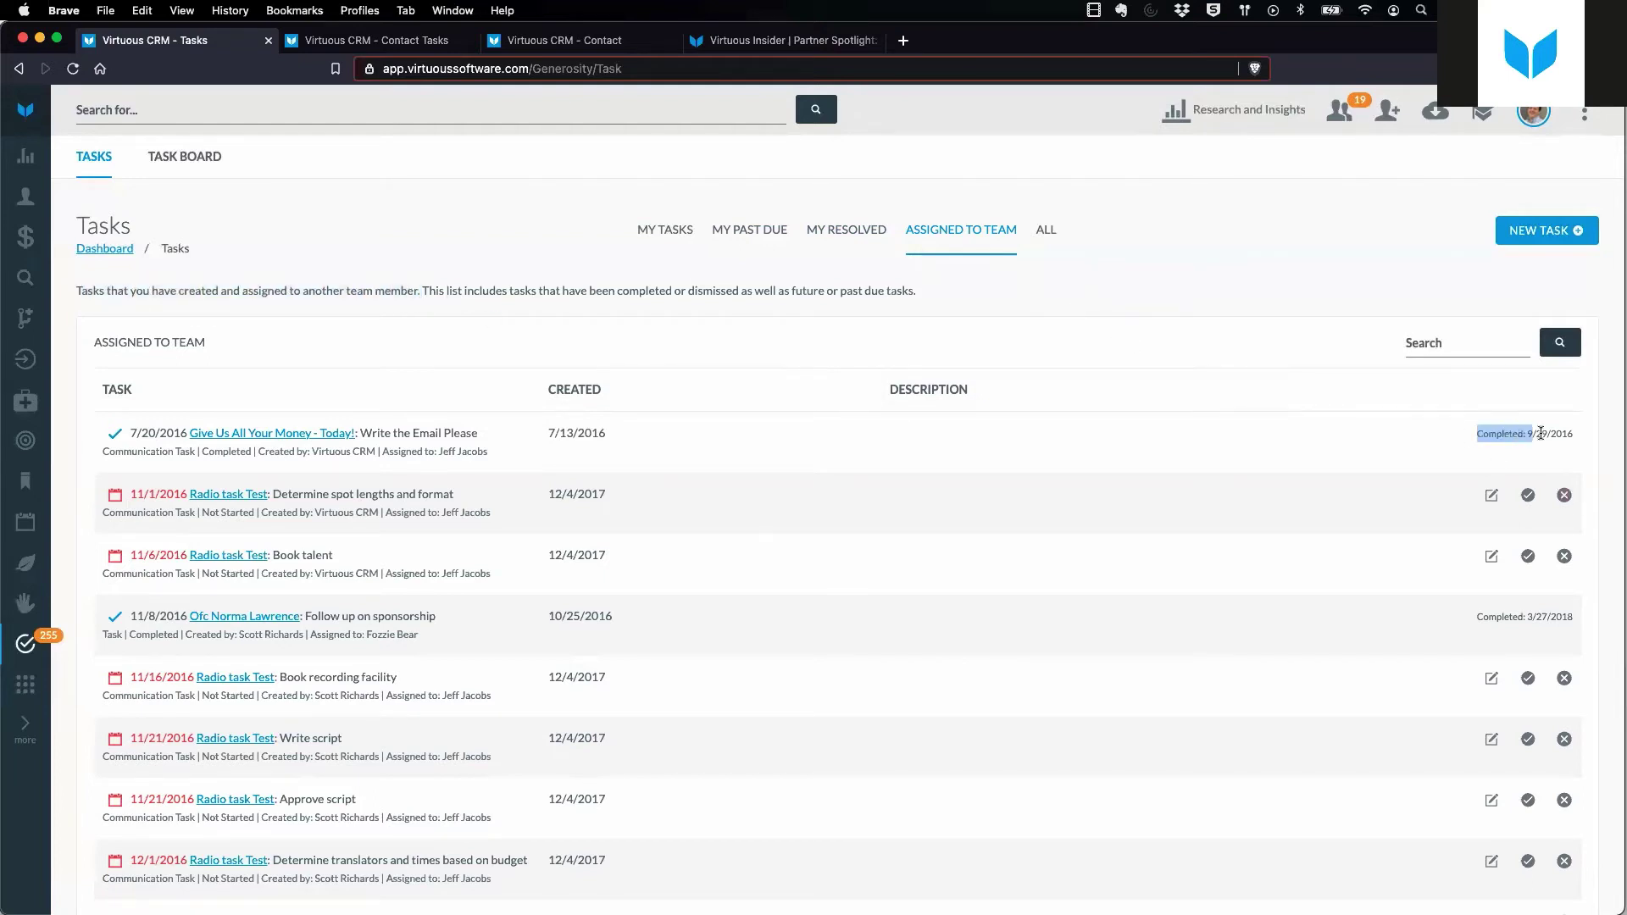
{"action": "left_click", "coordinate": [1256, 338]}
{"action": "scroll", "coordinate": [1181, 600], "scroll_direction": "down", "scroll_amount": 5}
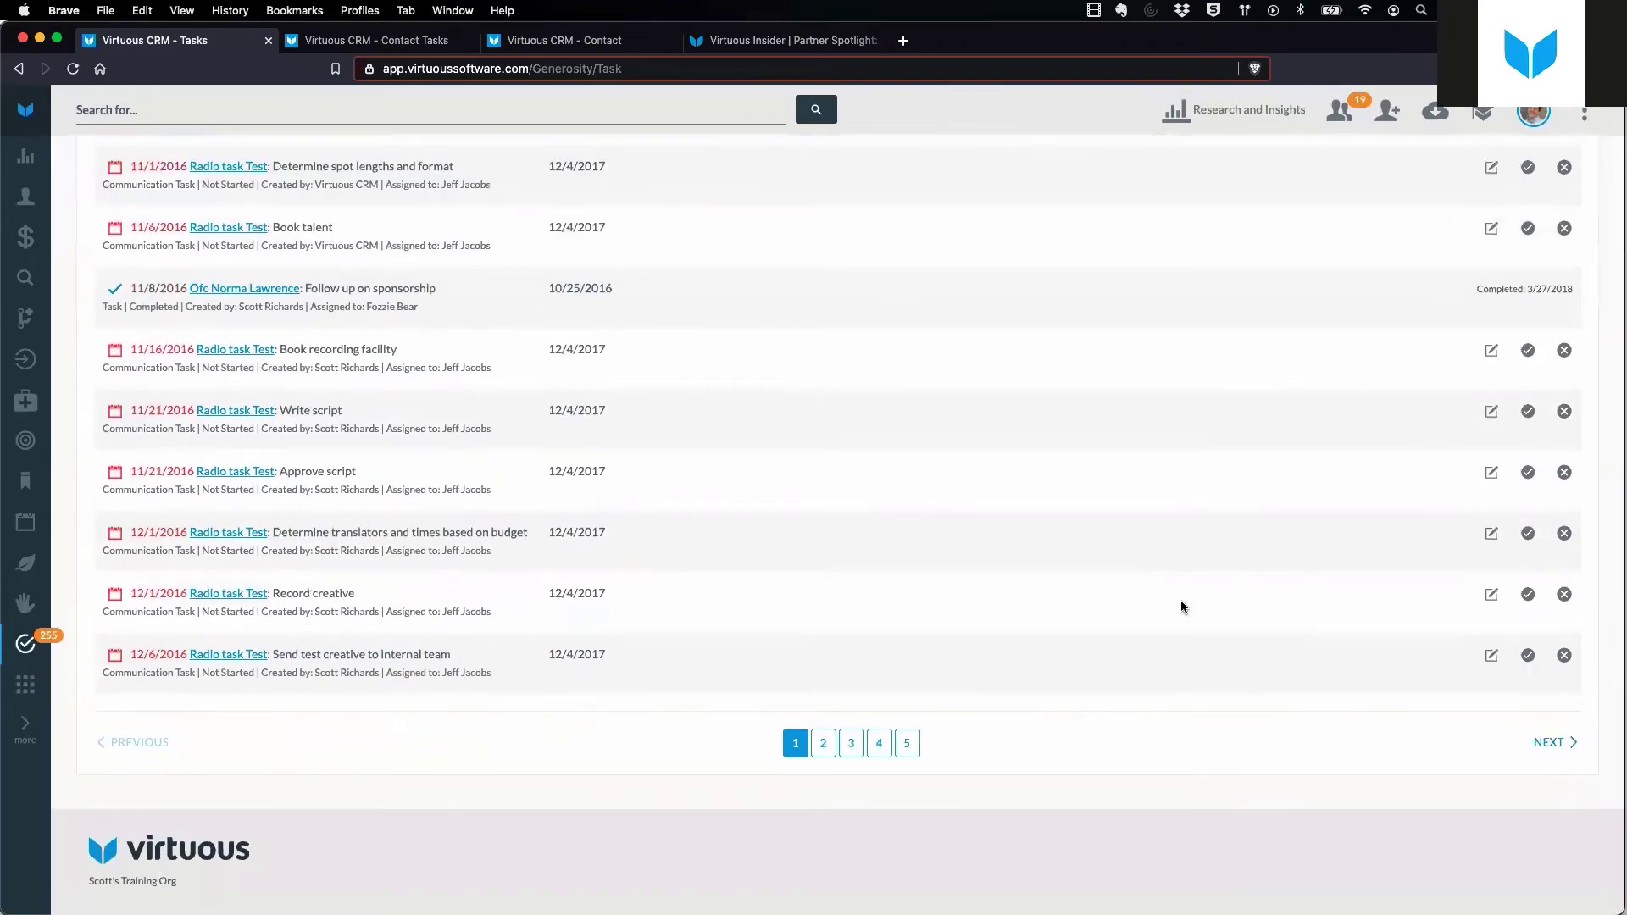
{"action": "scroll", "coordinate": [1181, 606], "scroll_direction": "up", "scroll_amount": 5}
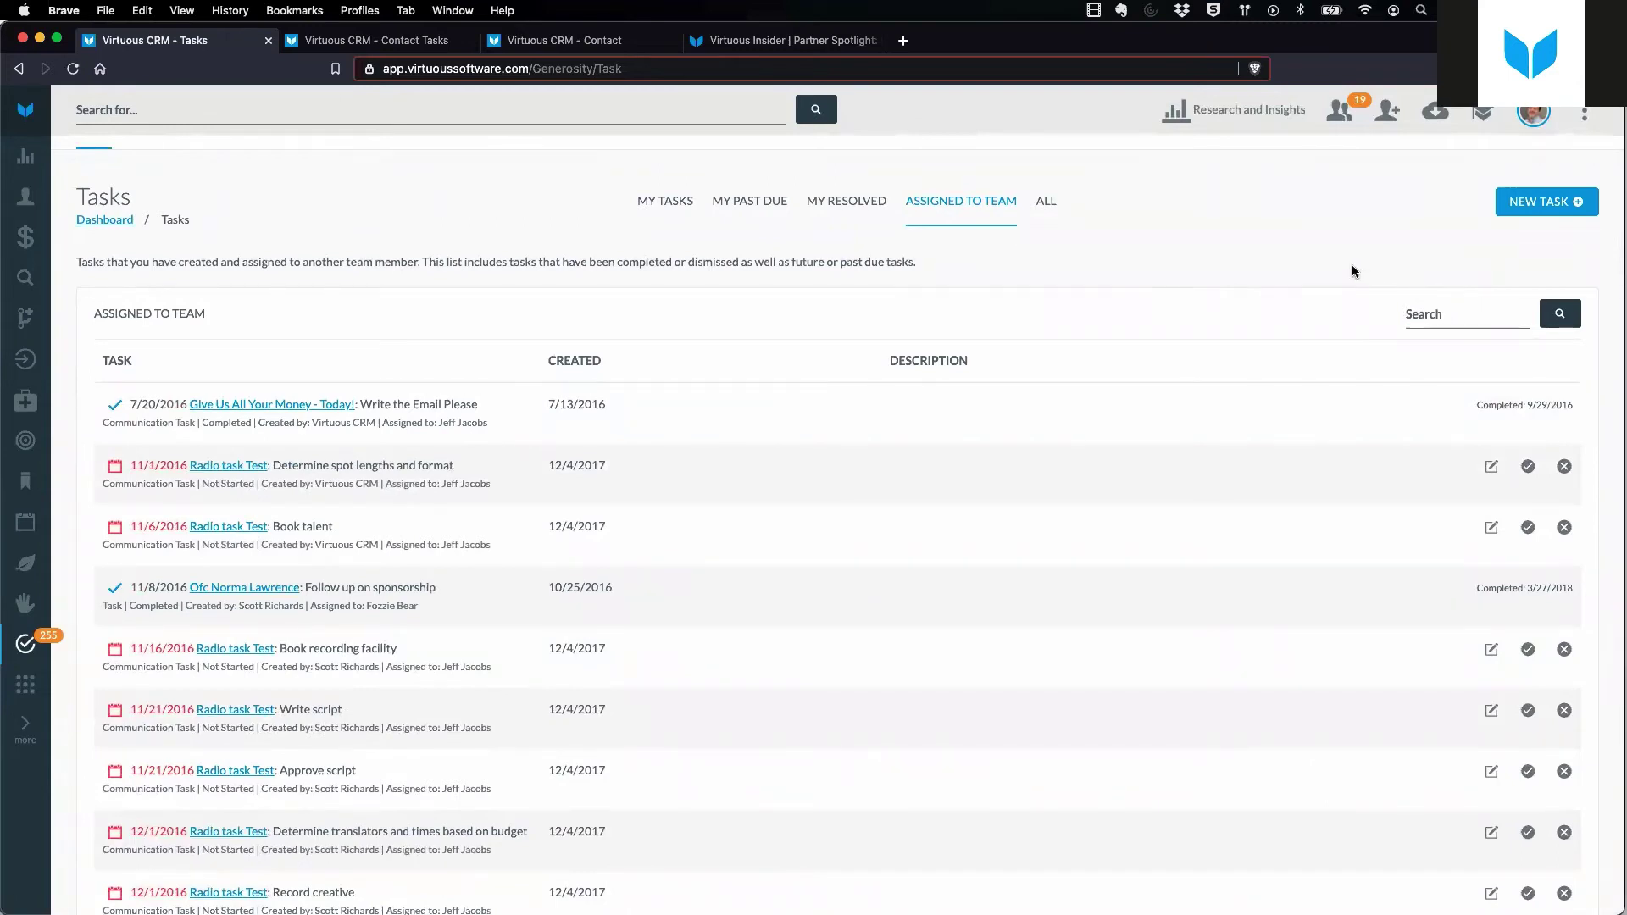
Show all tasks and filter them with Assigned User set to Is and the account owner's name.
{"action": "left_click", "coordinate": [1047, 204]}
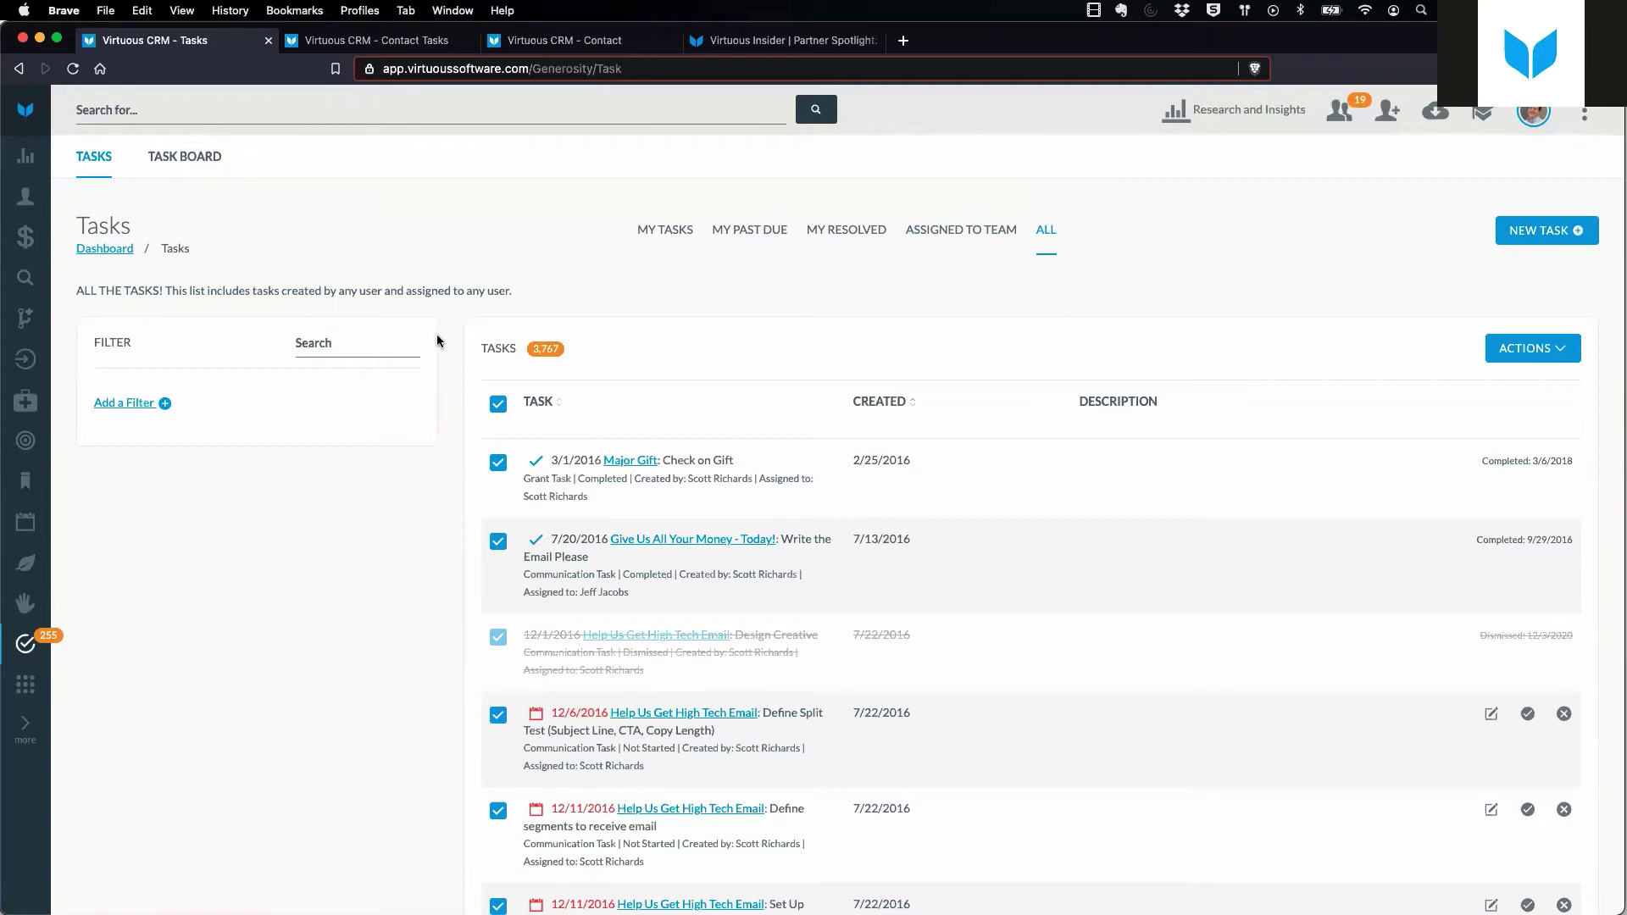
{"action": "left_click", "coordinate": [383, 341]}
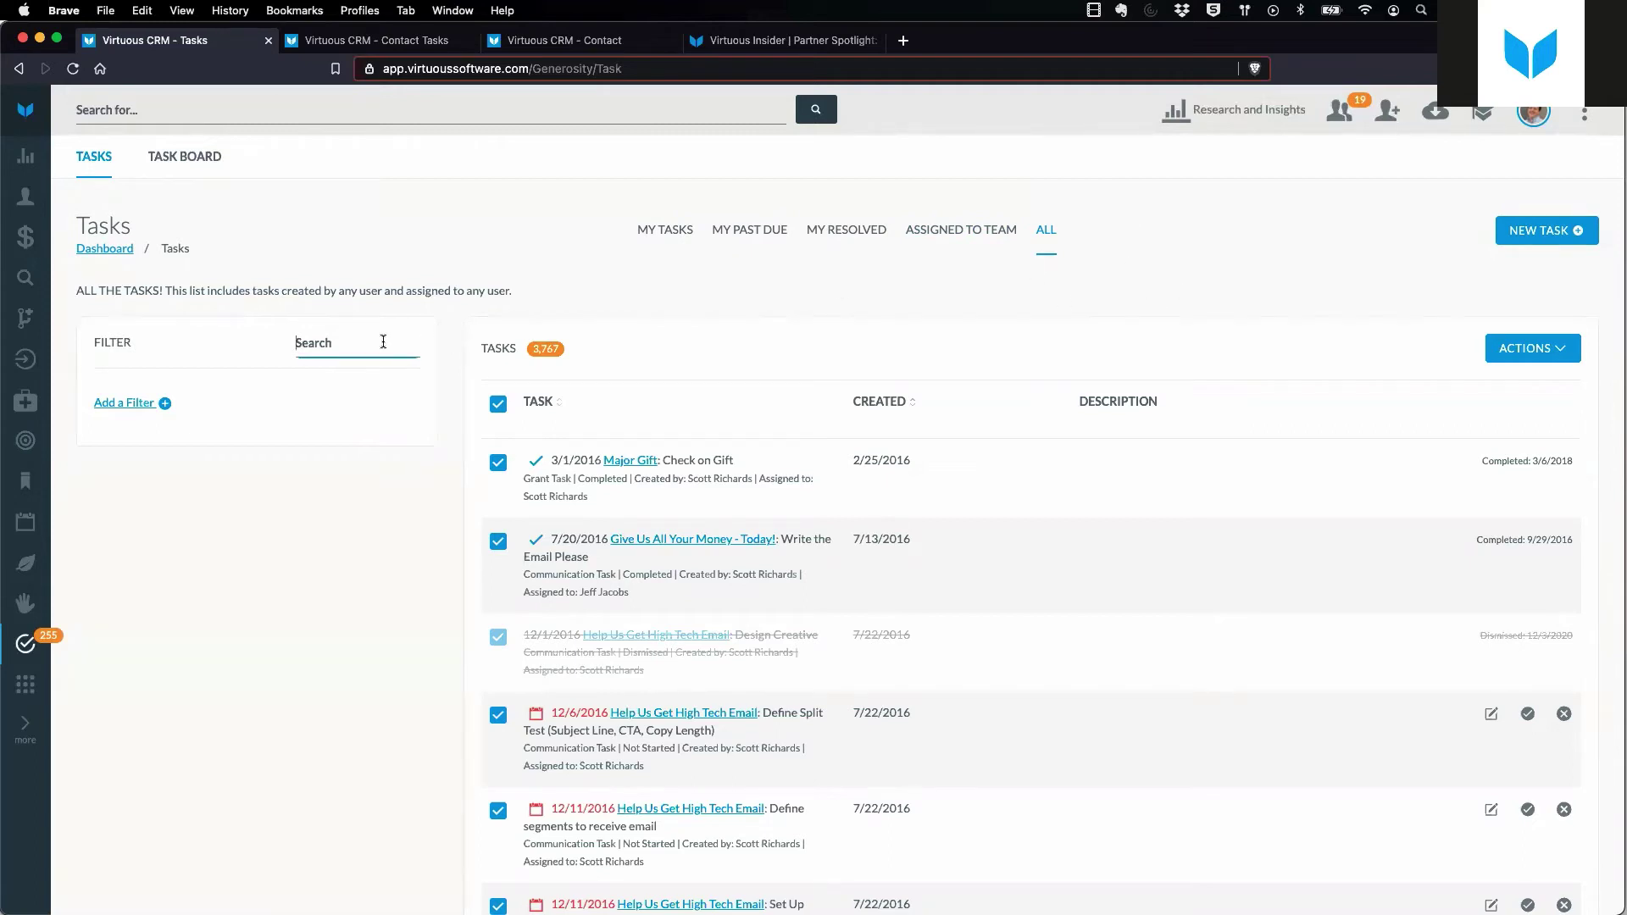
{"action": "left_click", "coordinate": [122, 403]}
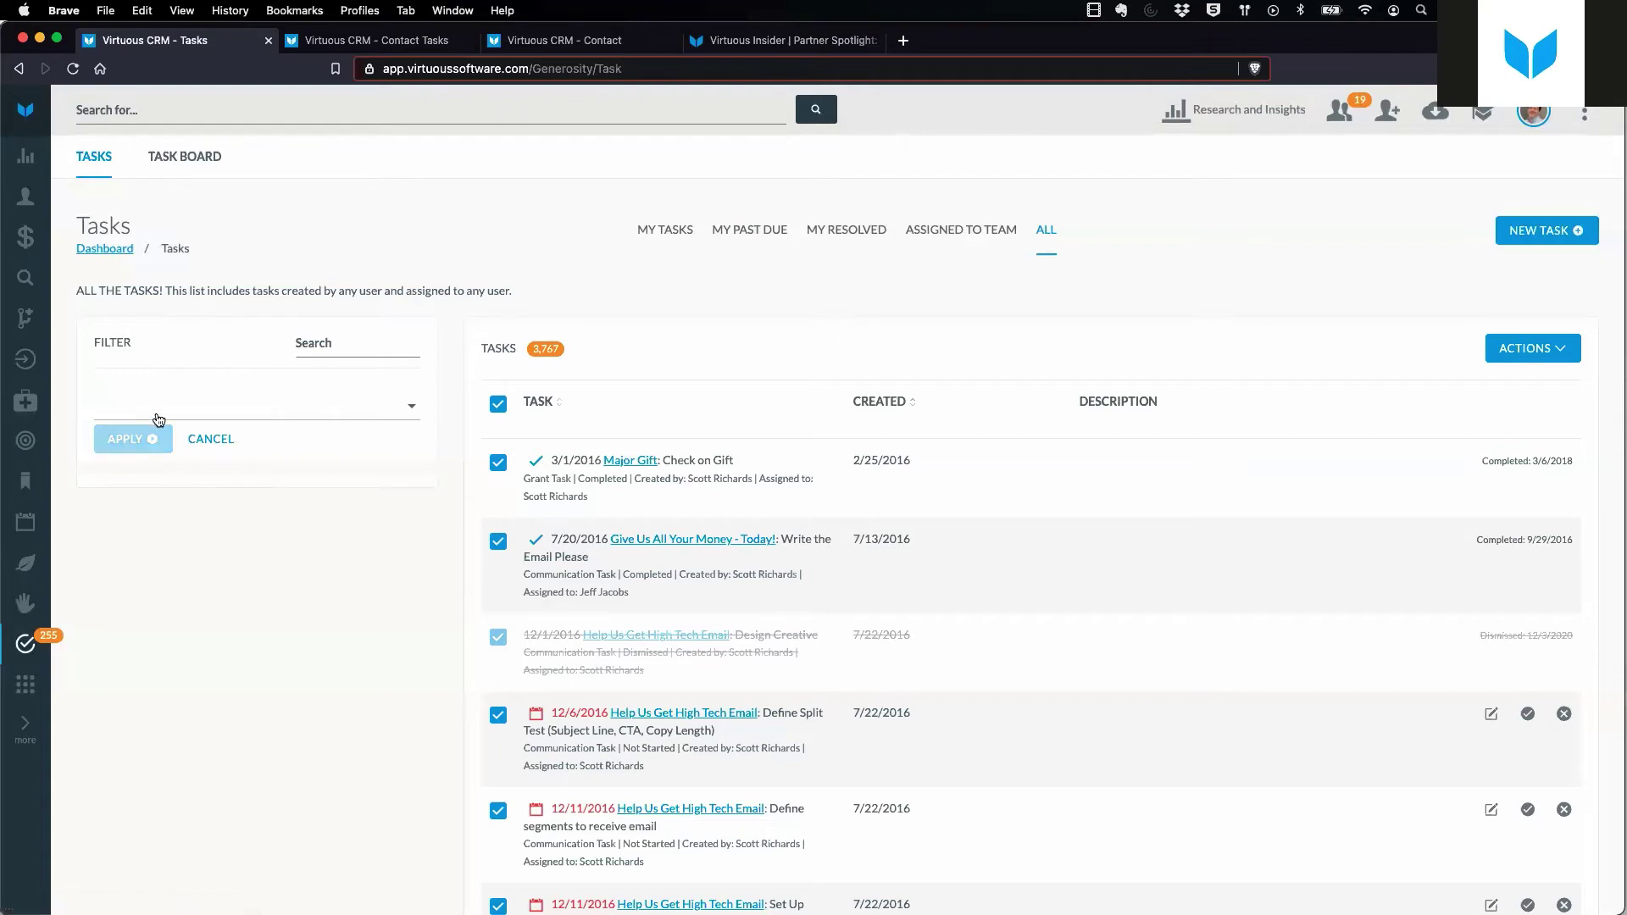
{"action": "left_click", "coordinate": [157, 411]}
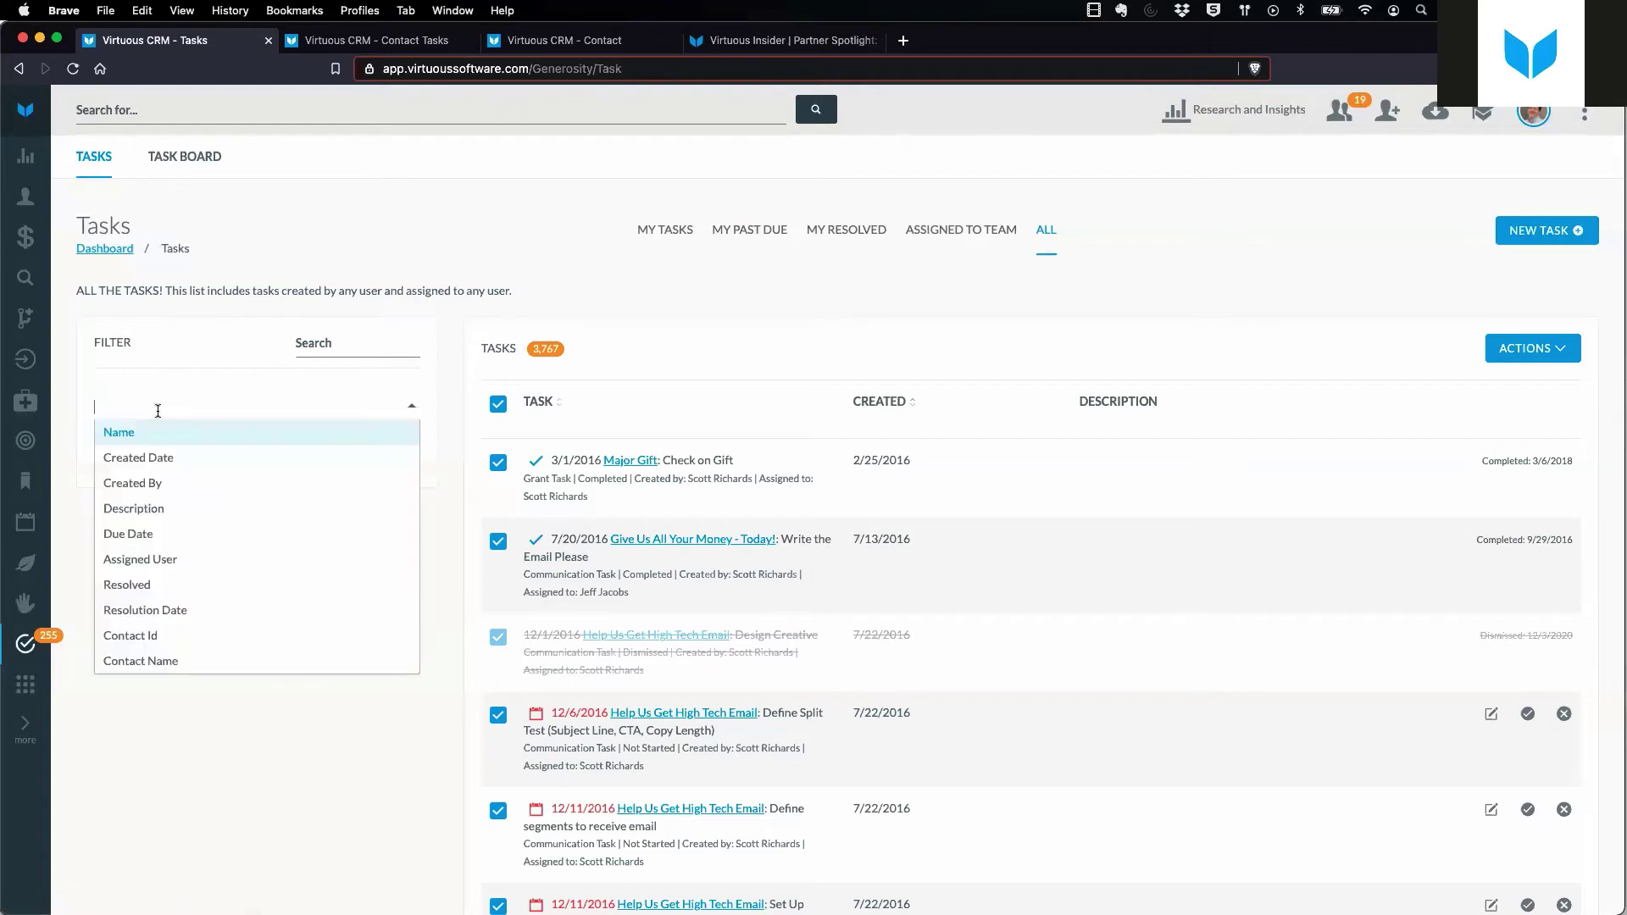
{"action": "left_click", "coordinate": [222, 566]}
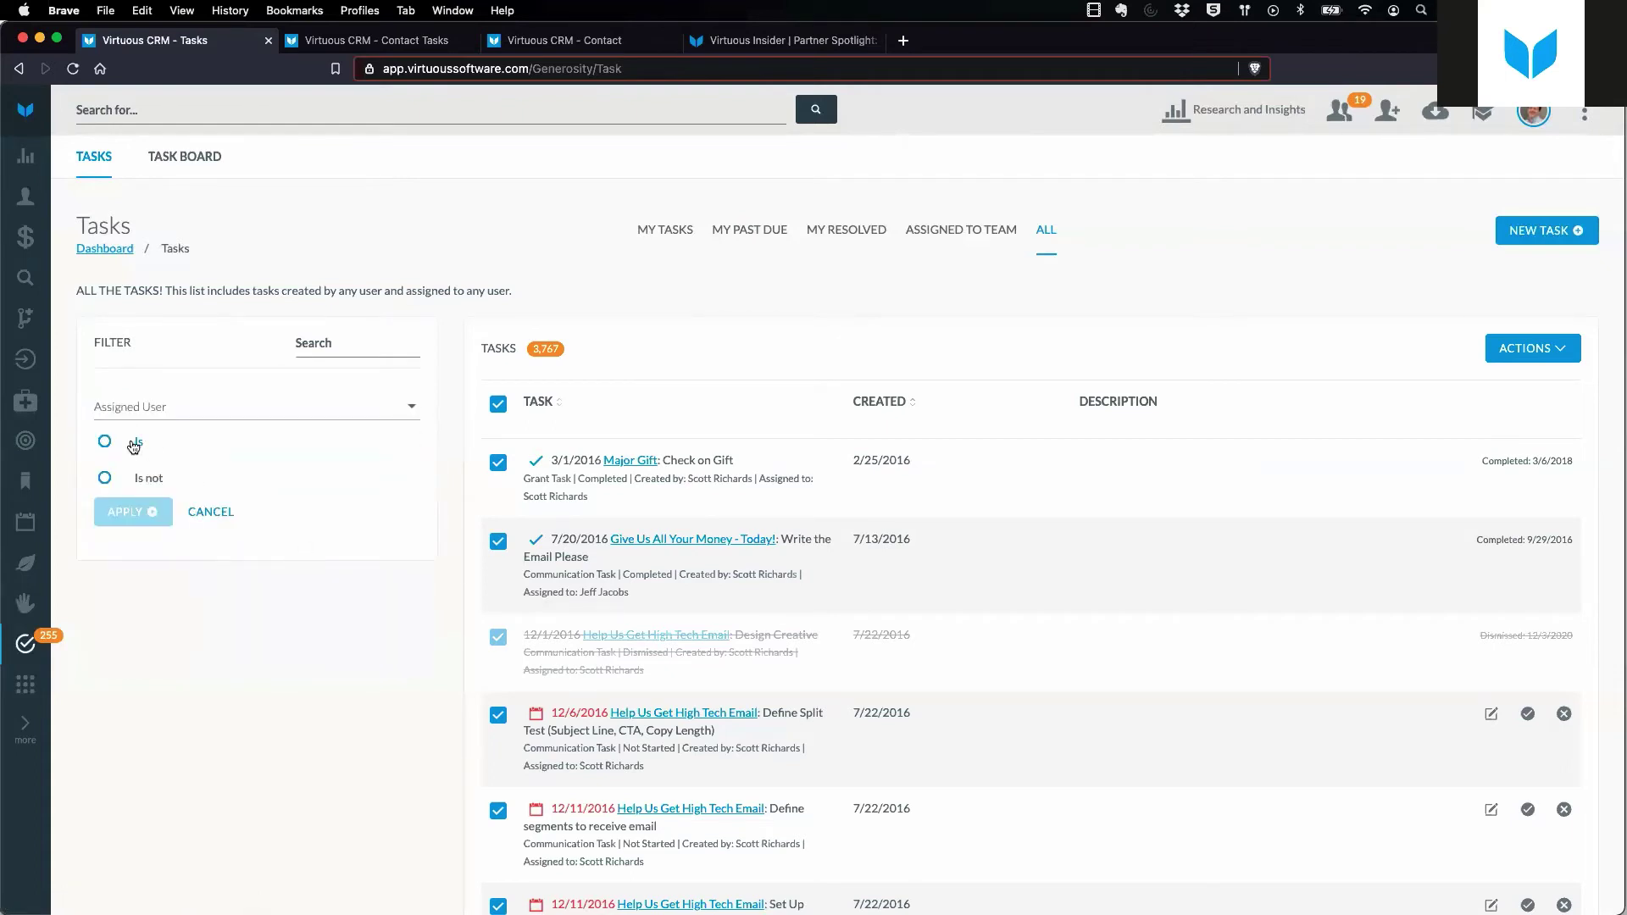
{"action": "left_click", "coordinate": [165, 465]}
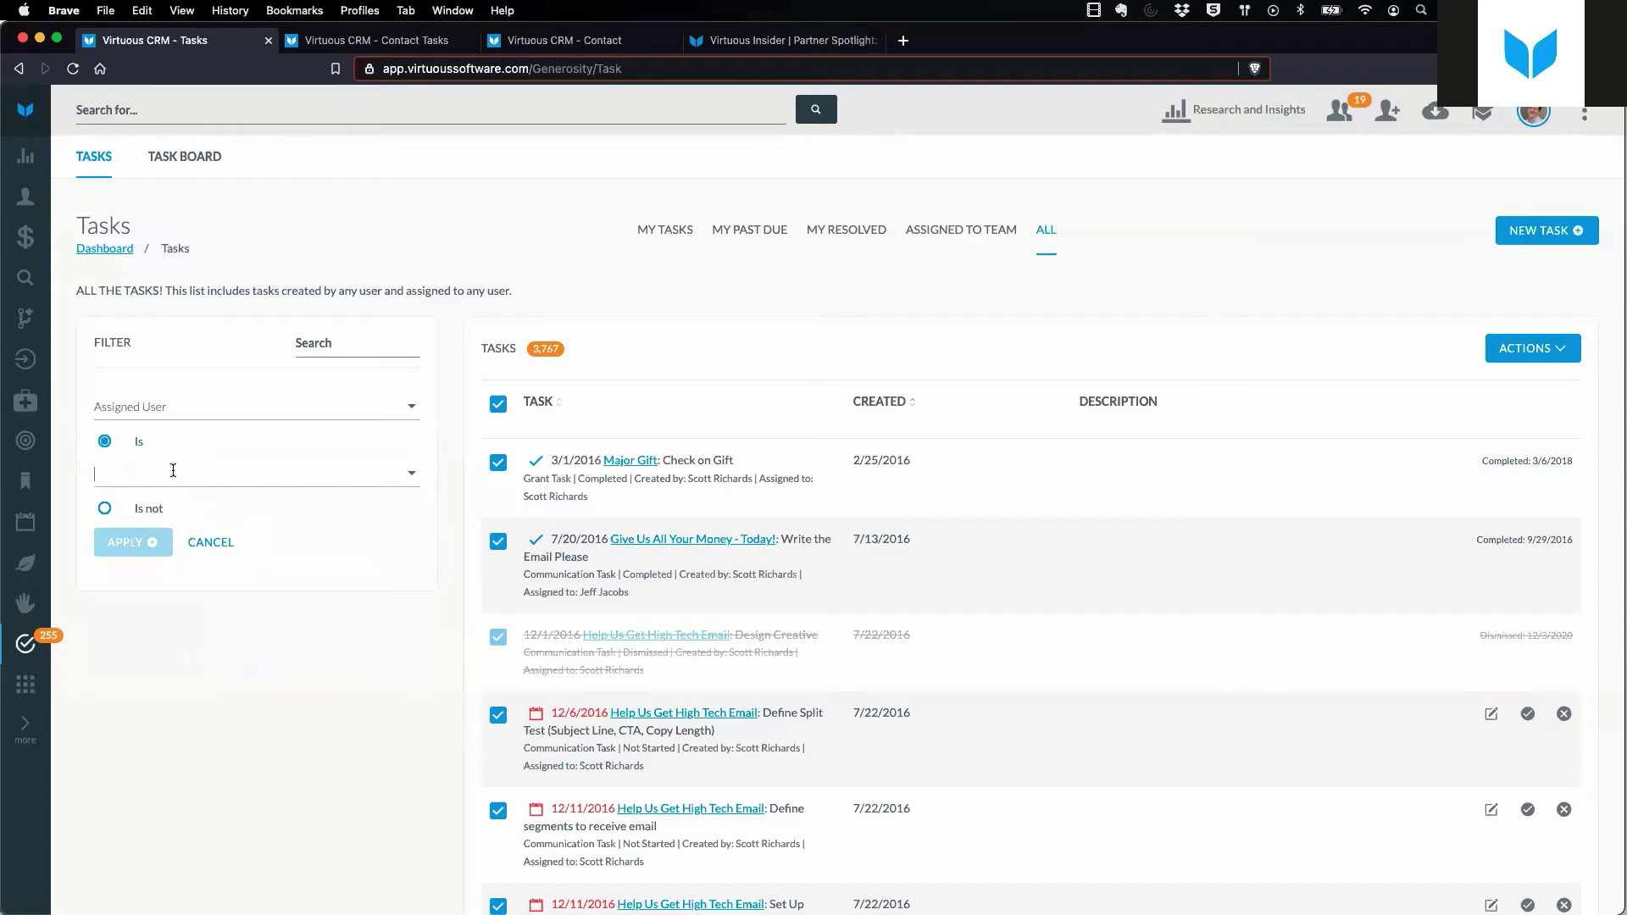
{"action": "type", "text": "scott"}
{"action": "left_click", "coordinate": [166, 500]}
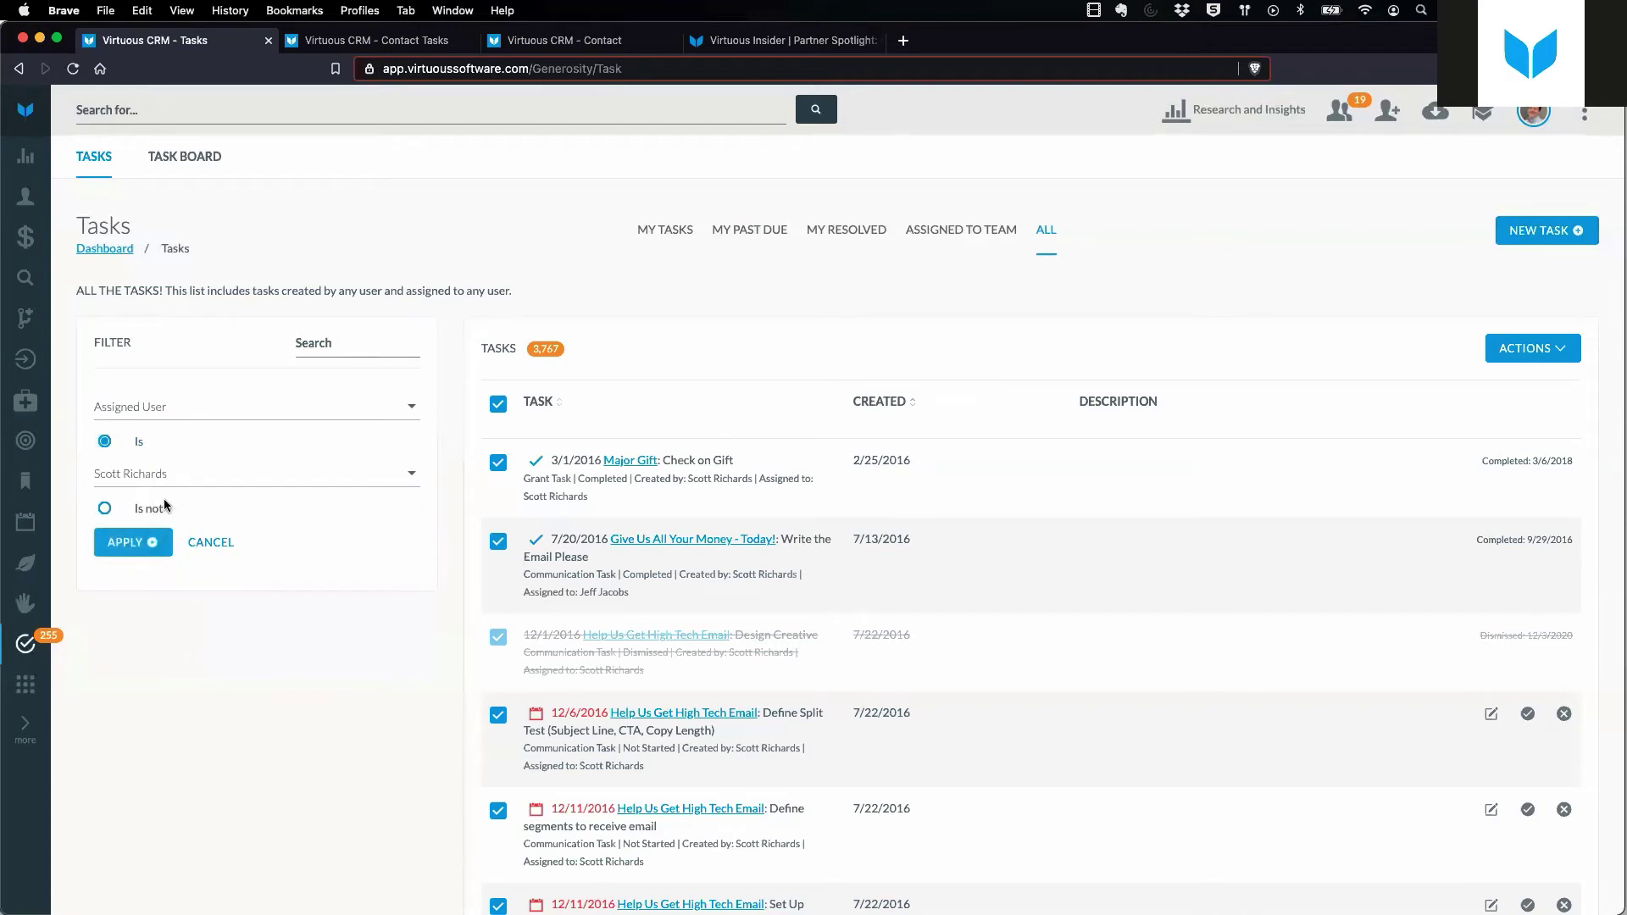
{"action": "left_click", "coordinate": [134, 543]}
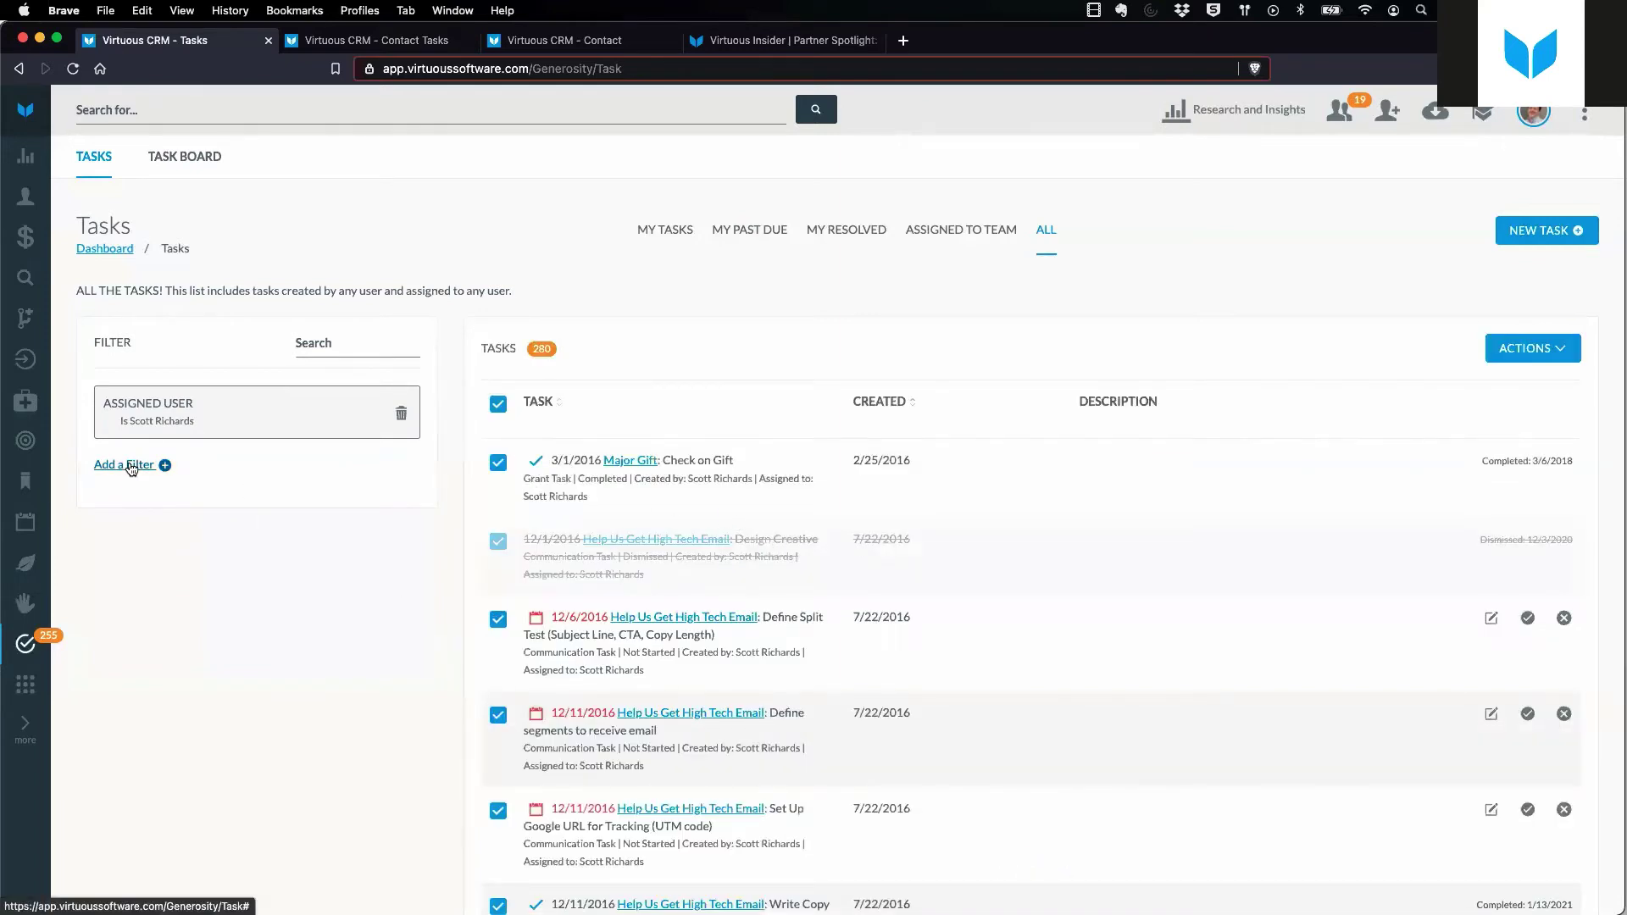
Sort the filtered tasks by created date, newest first, and view the fields available for another filter.
{"action": "left_click", "coordinate": [913, 404]}
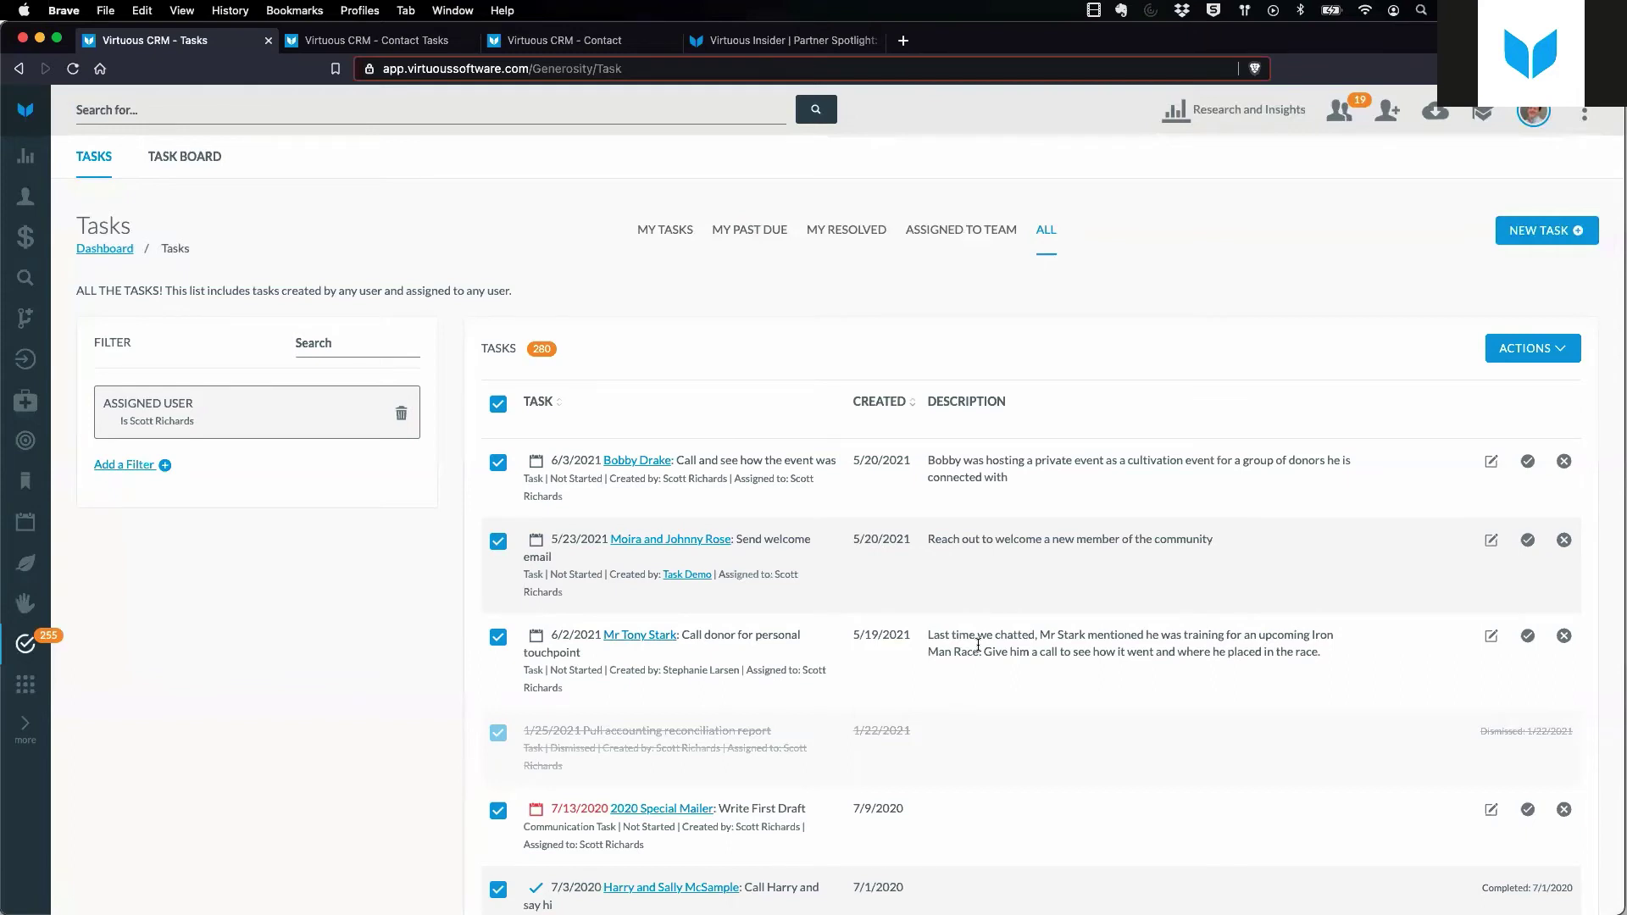
{"action": "left_click", "coordinate": [141, 468]}
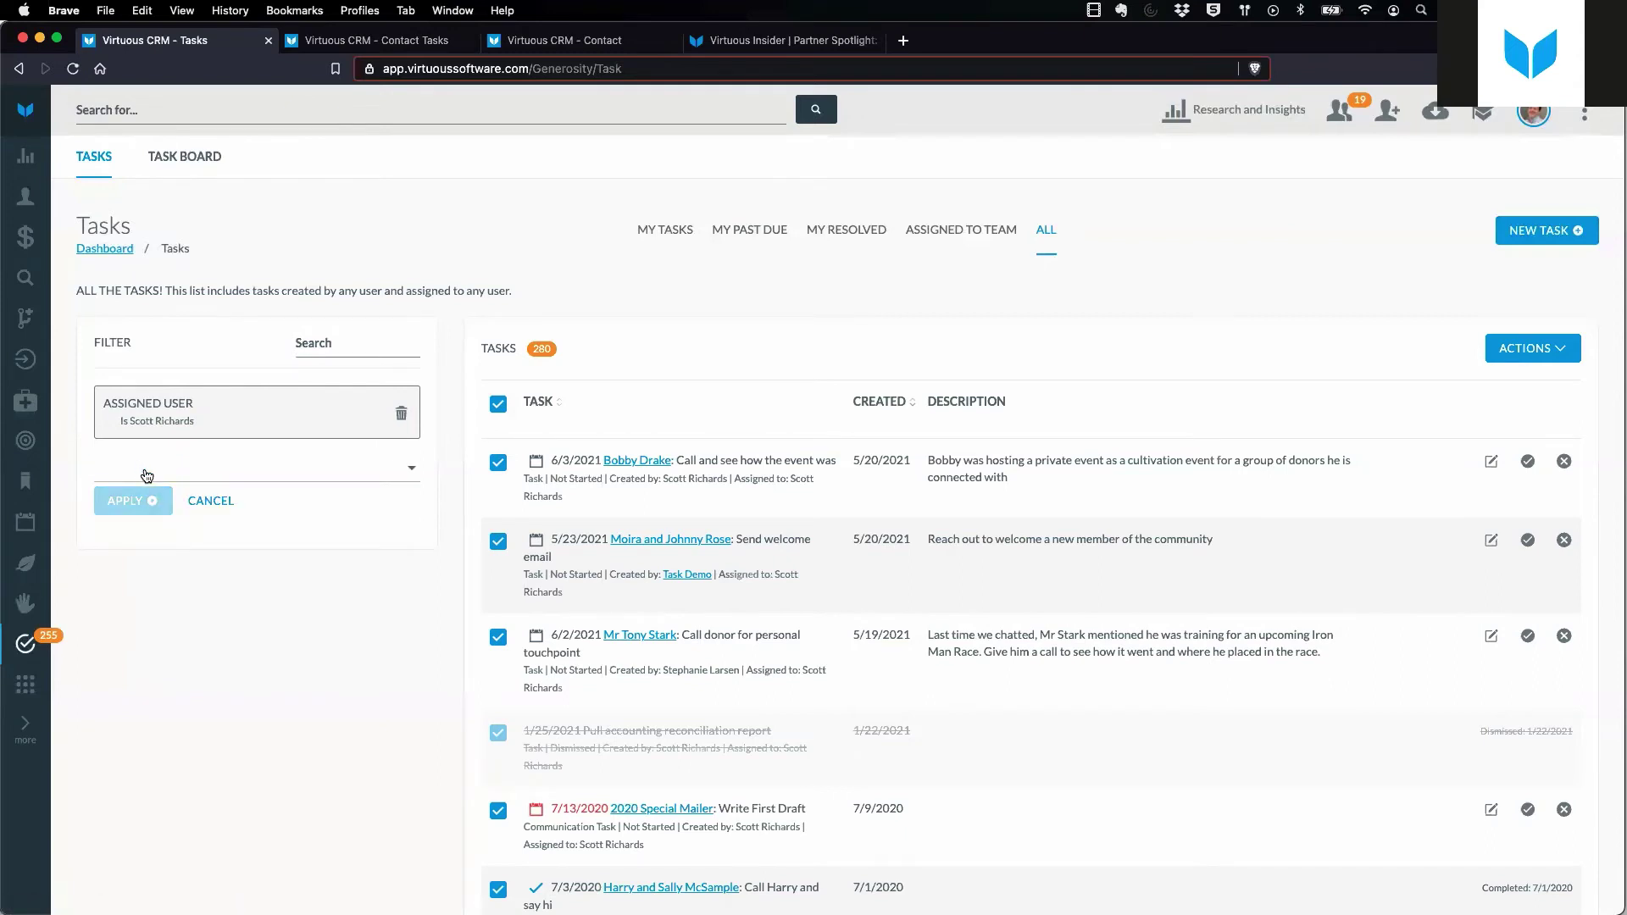
{"action": "left_click", "coordinate": [145, 470]}
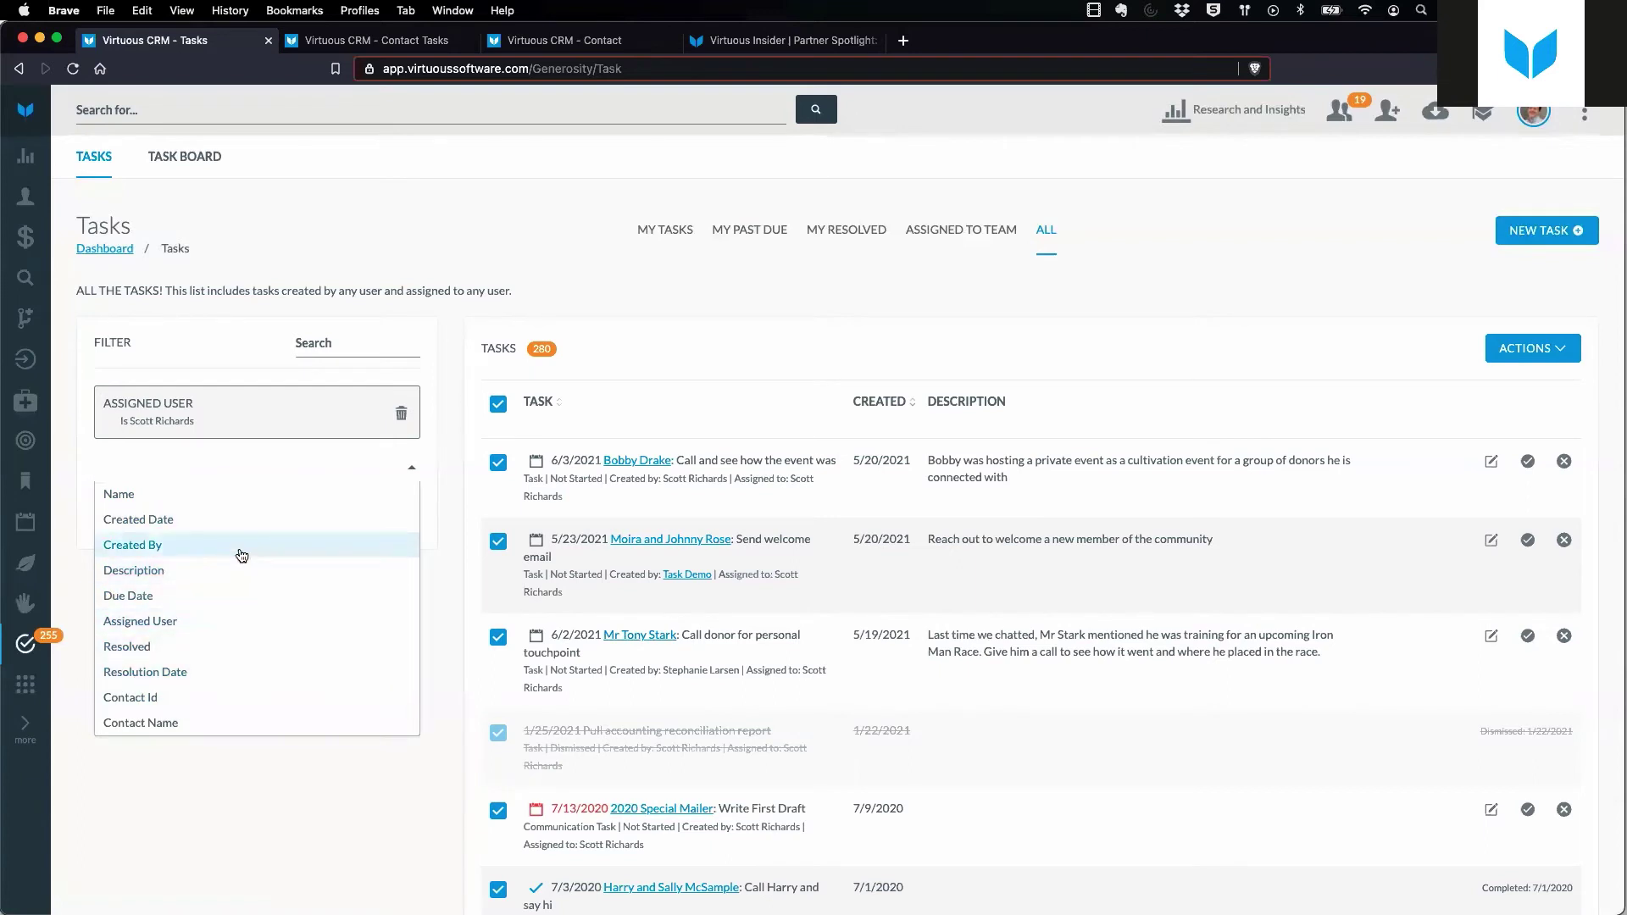
{"action": "left_click", "coordinate": [286, 813]}
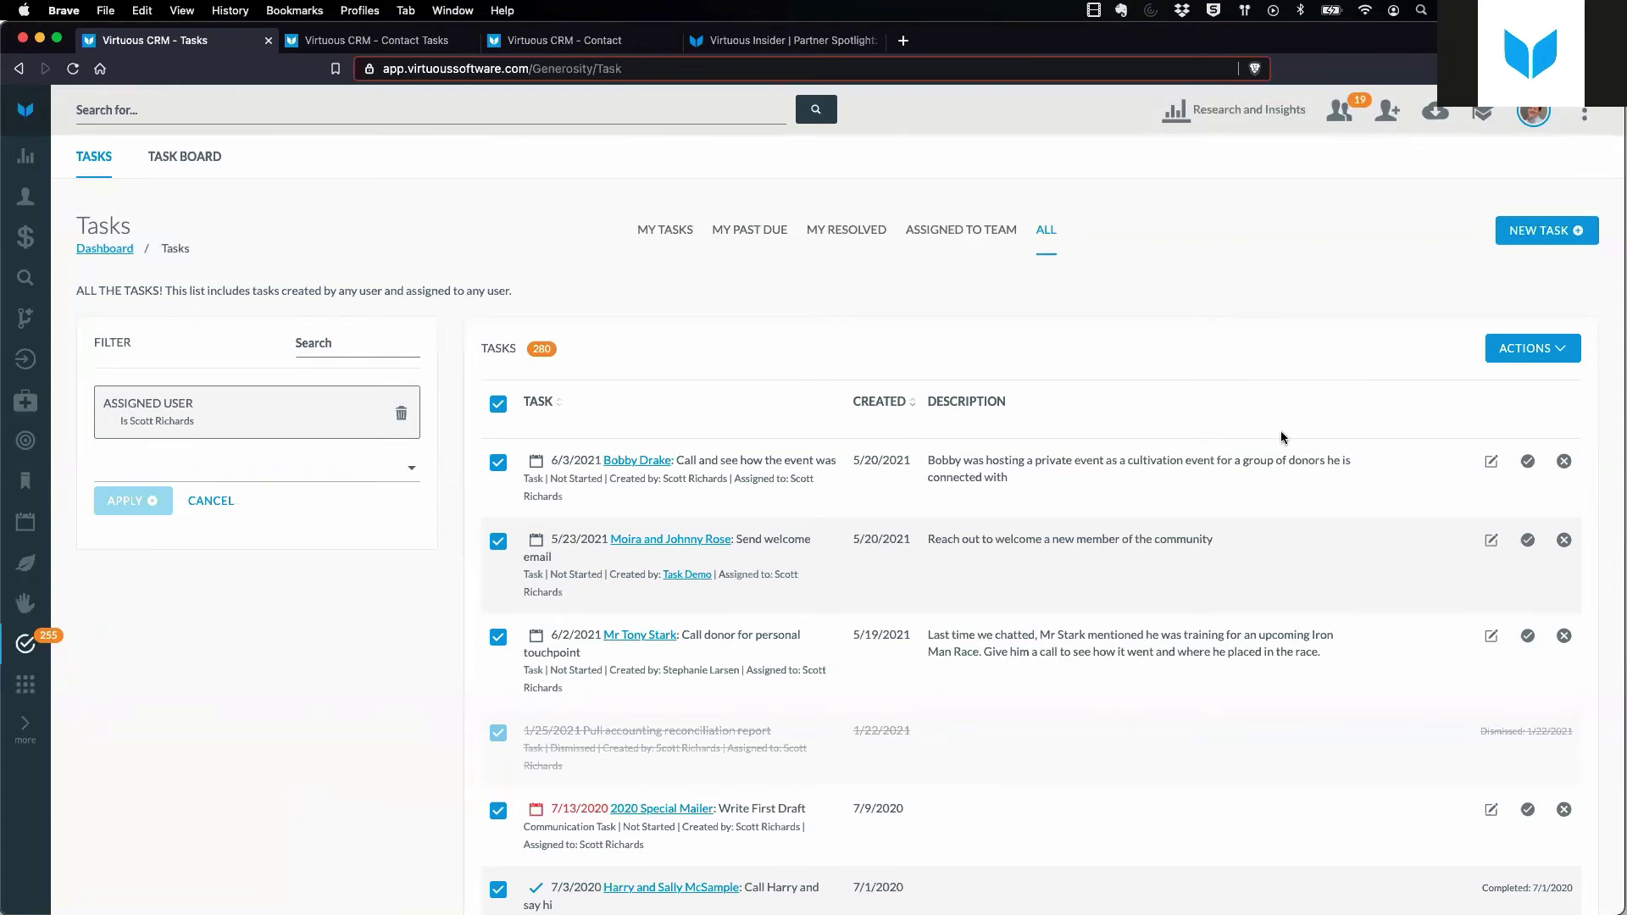
Examine the bulk dismiss and reassign actions for the selected tasks, toggle the selection of all tasks, and cancel the unfinished filter.
{"action": "left_click", "coordinate": [1557, 351]}
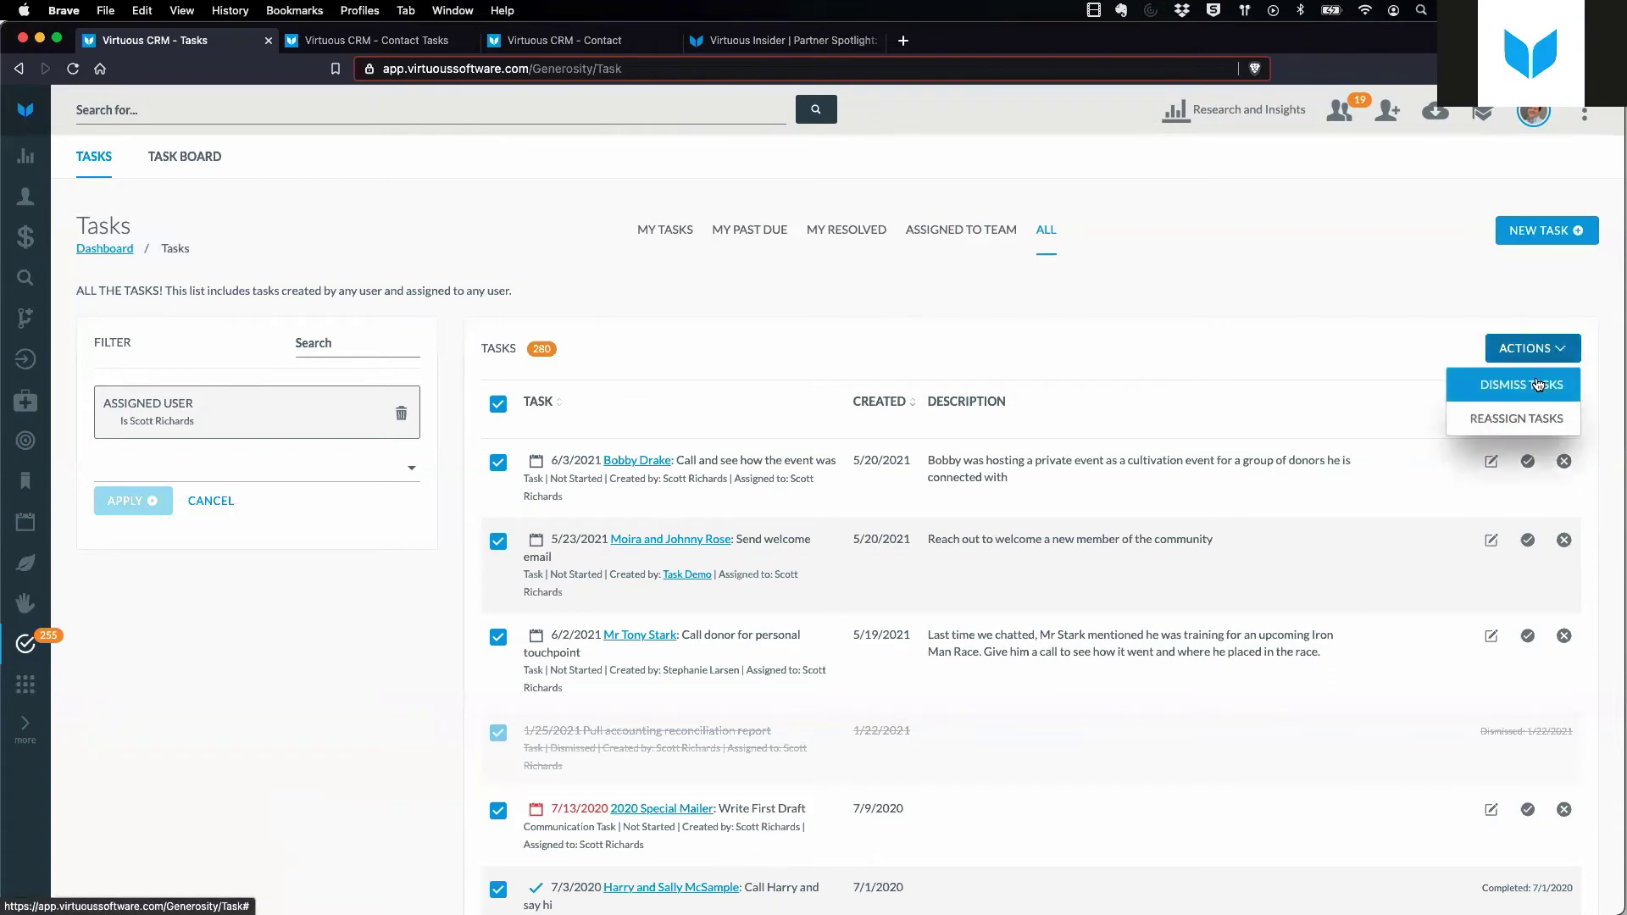
{"action": "left_click", "coordinate": [1533, 418]}
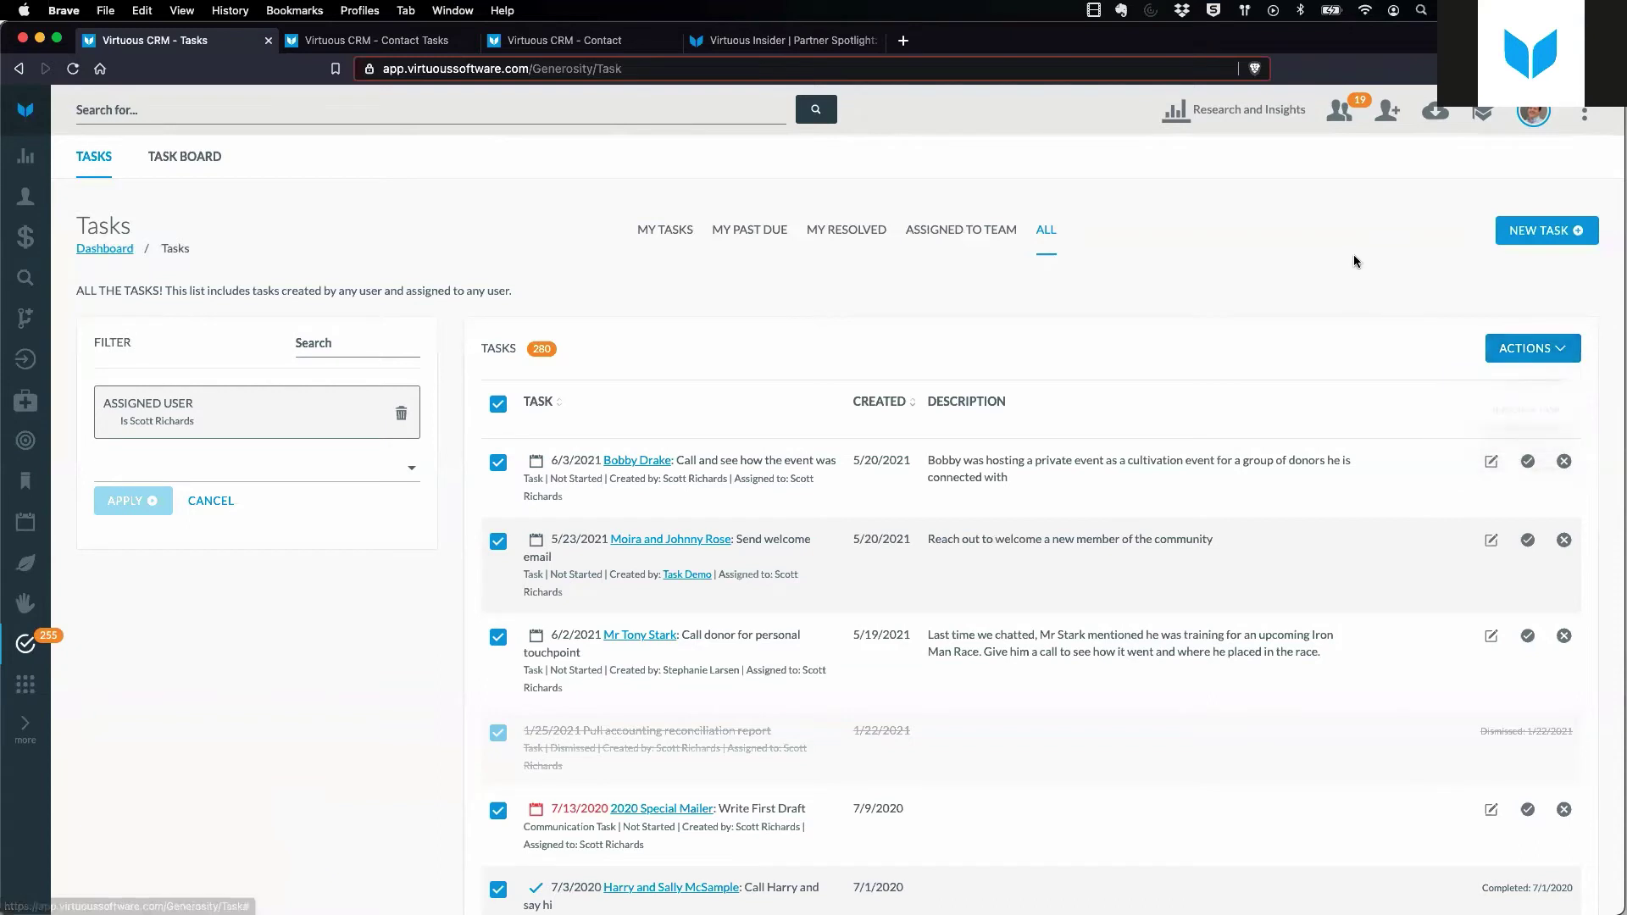
{"action": "left_click", "coordinate": [503, 406]}
{"action": "left_click", "coordinate": [504, 406]}
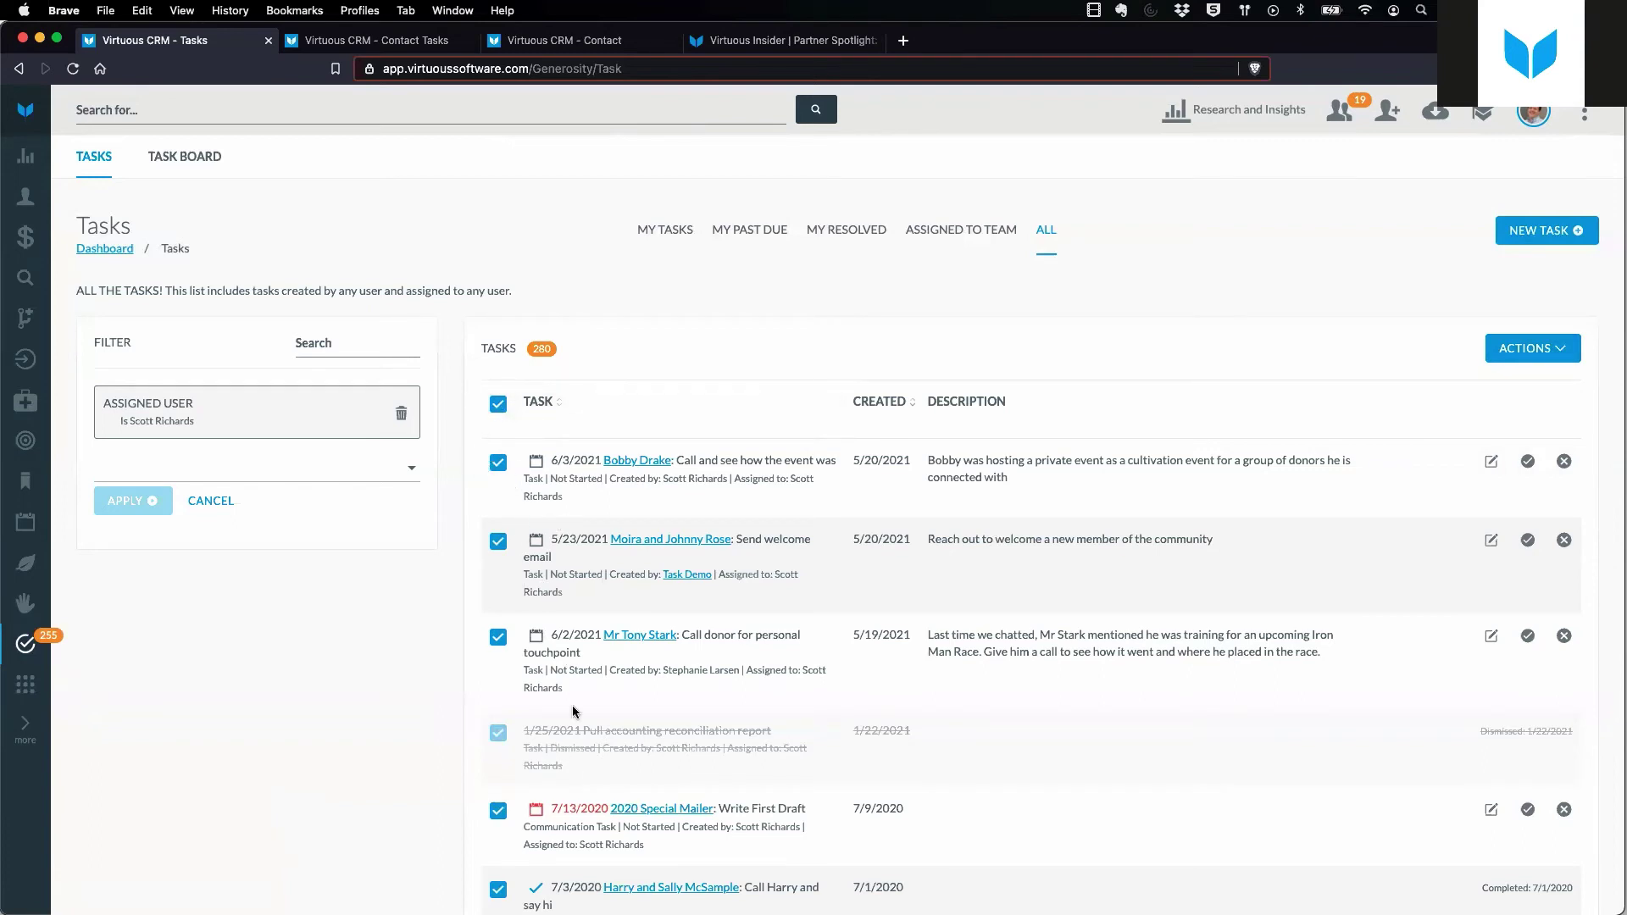
{"action": "left_click", "coordinate": [1549, 358]}
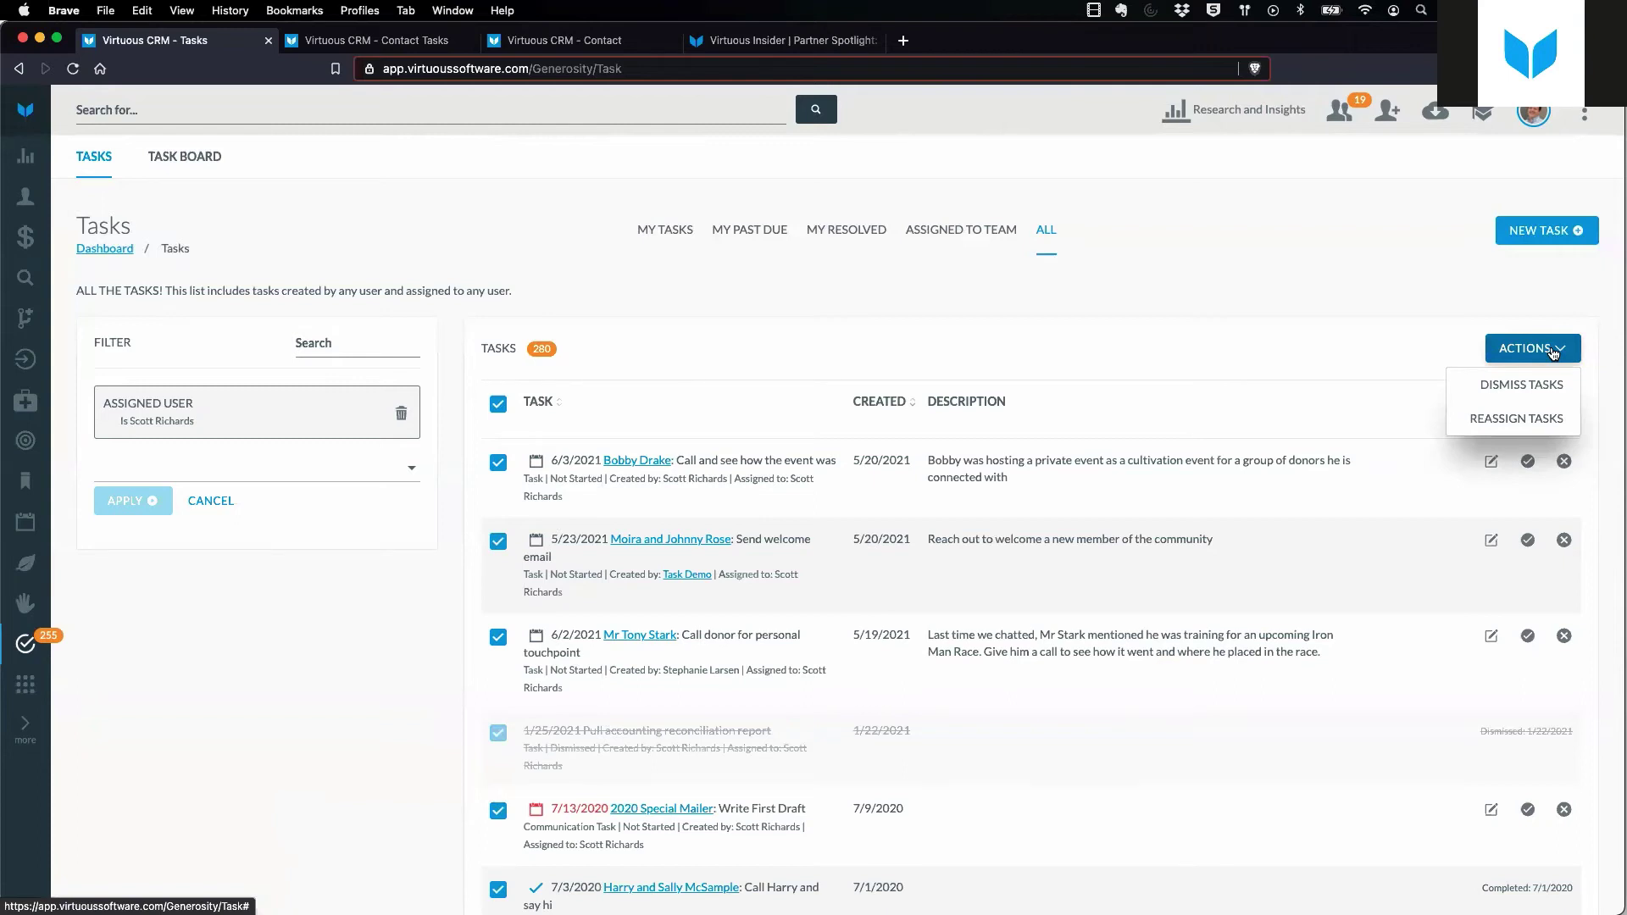
{"action": "left_click", "coordinate": [1390, 287]}
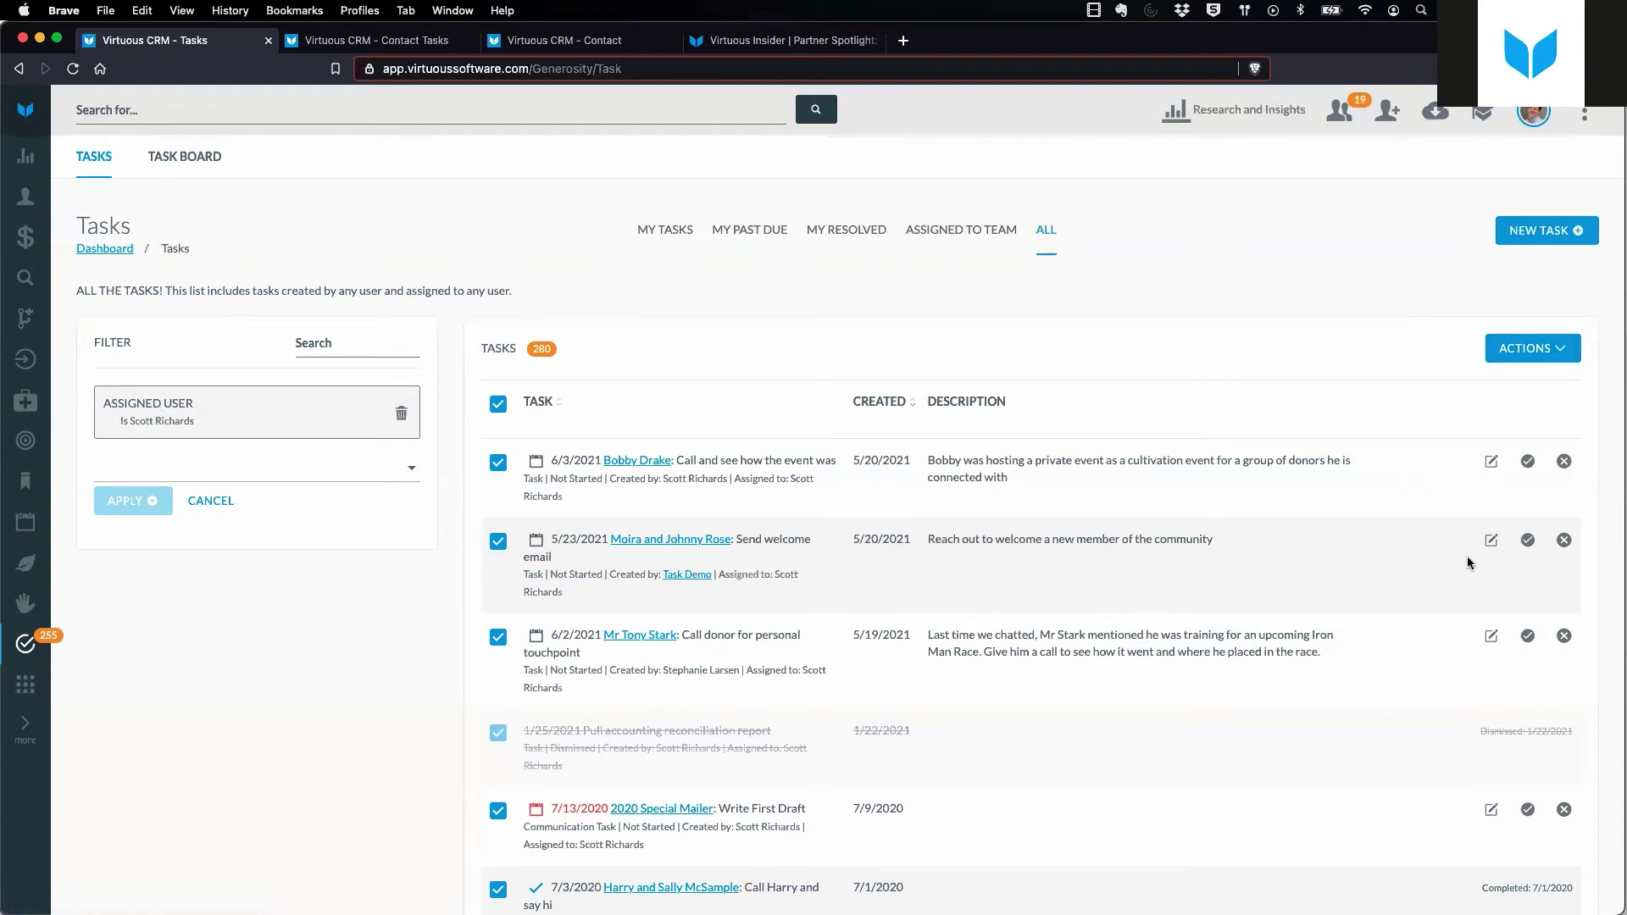
{"action": "left_click", "coordinate": [1550, 351]}
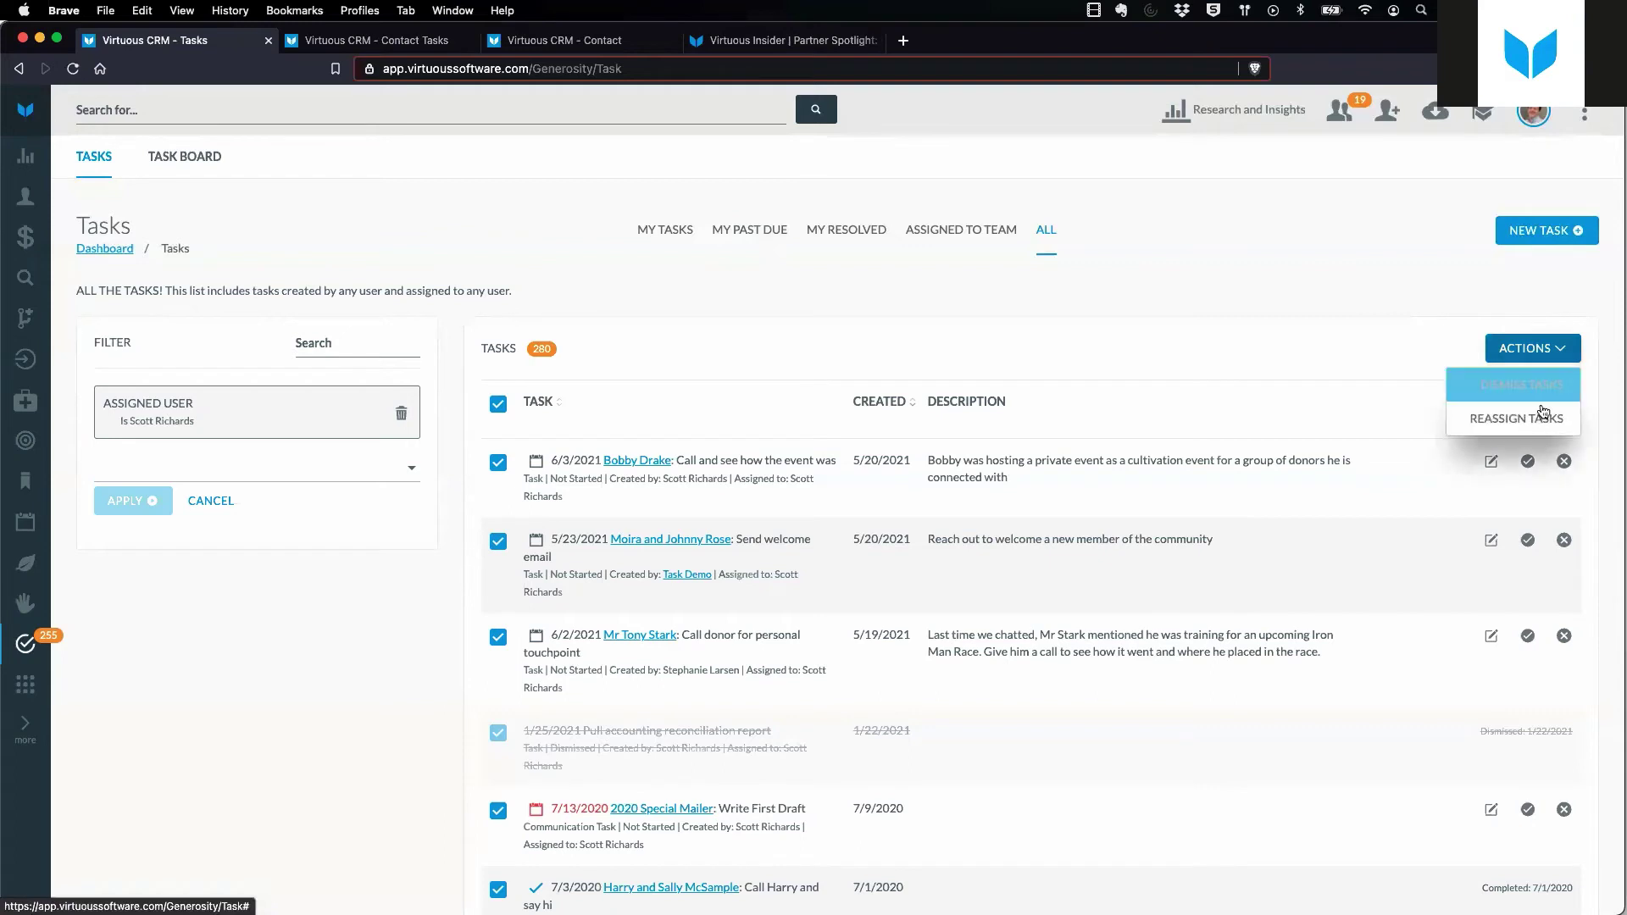
{"action": "left_click", "coordinate": [1330, 267]}
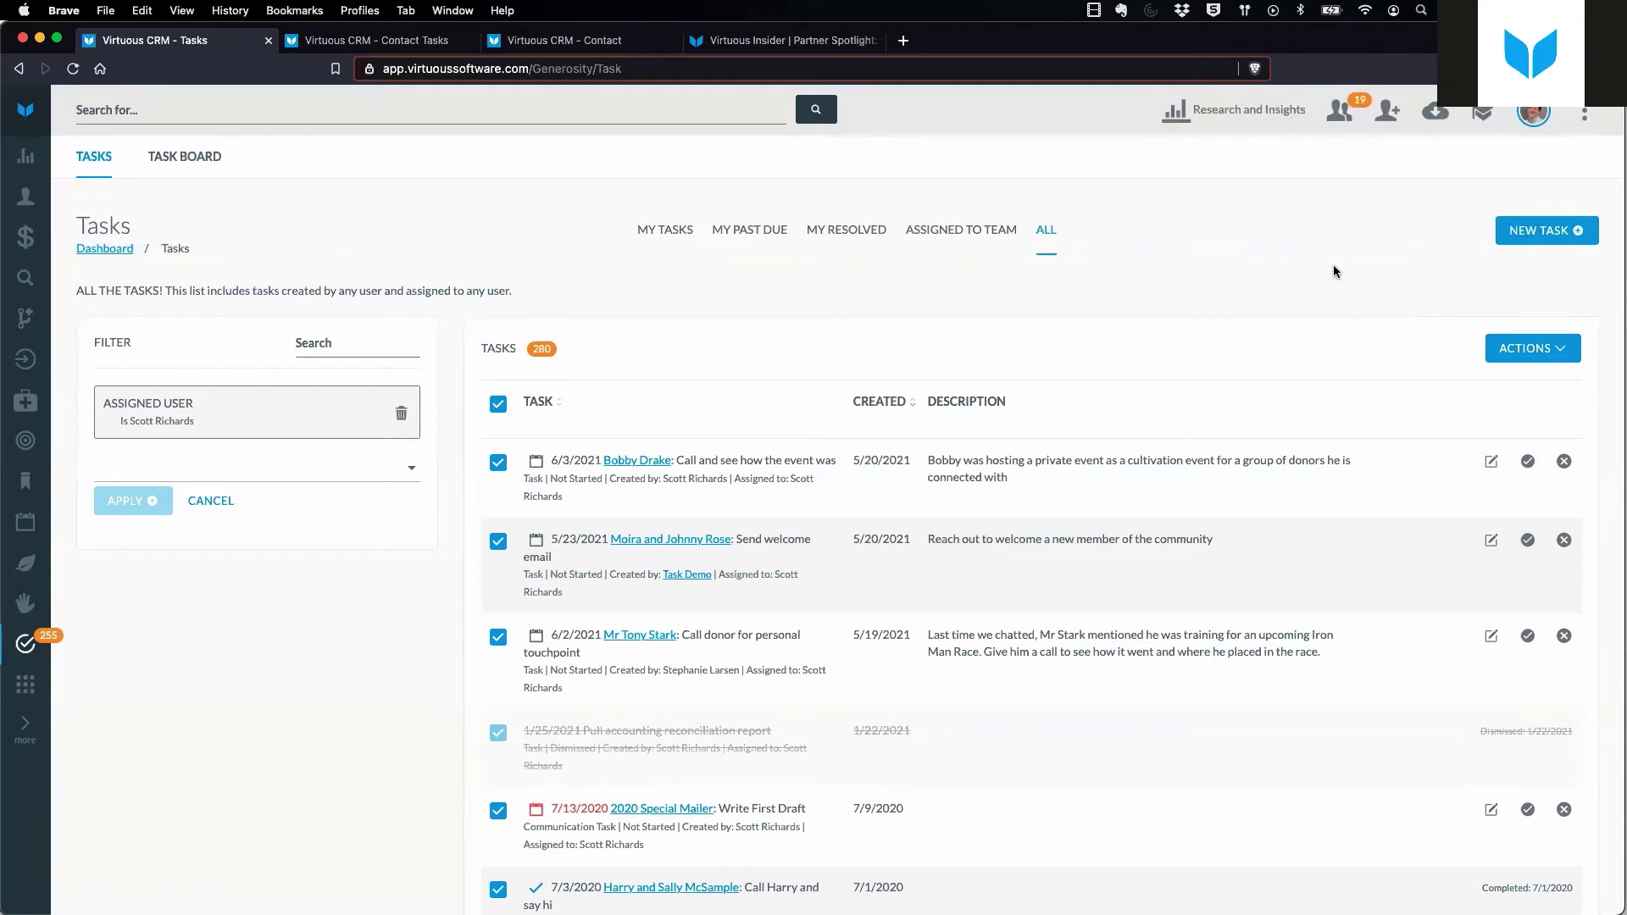
{"action": "left_click", "coordinate": [210, 502]}
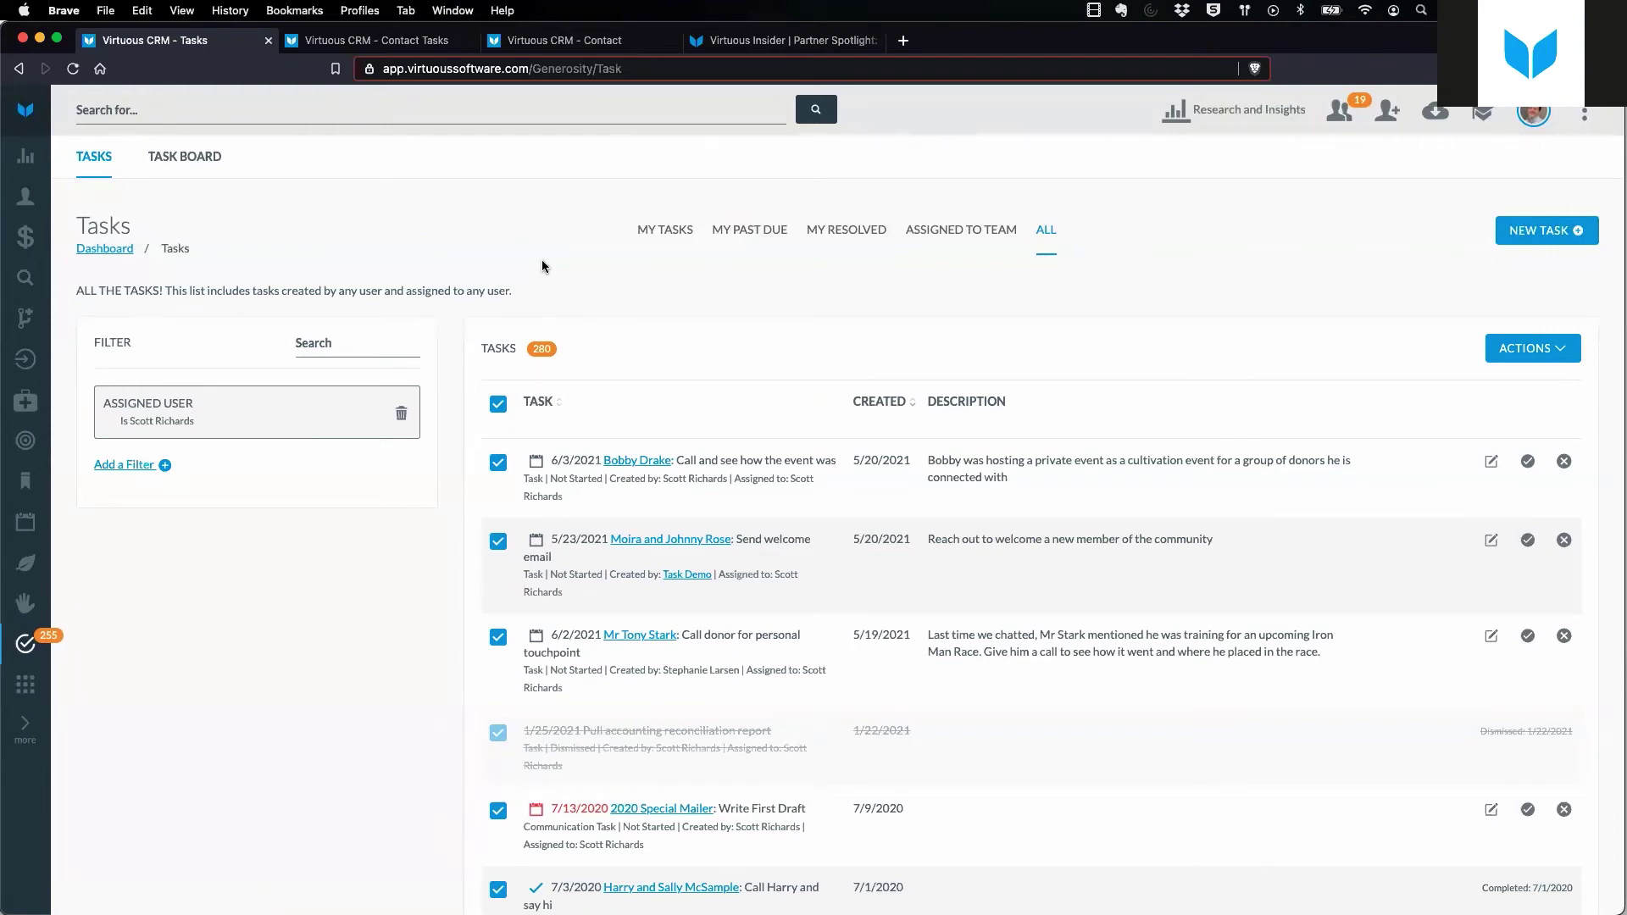
Open the Task Board and examine its status columns from Not Started through Voided.
{"action": "left_click", "coordinate": [184, 159]}
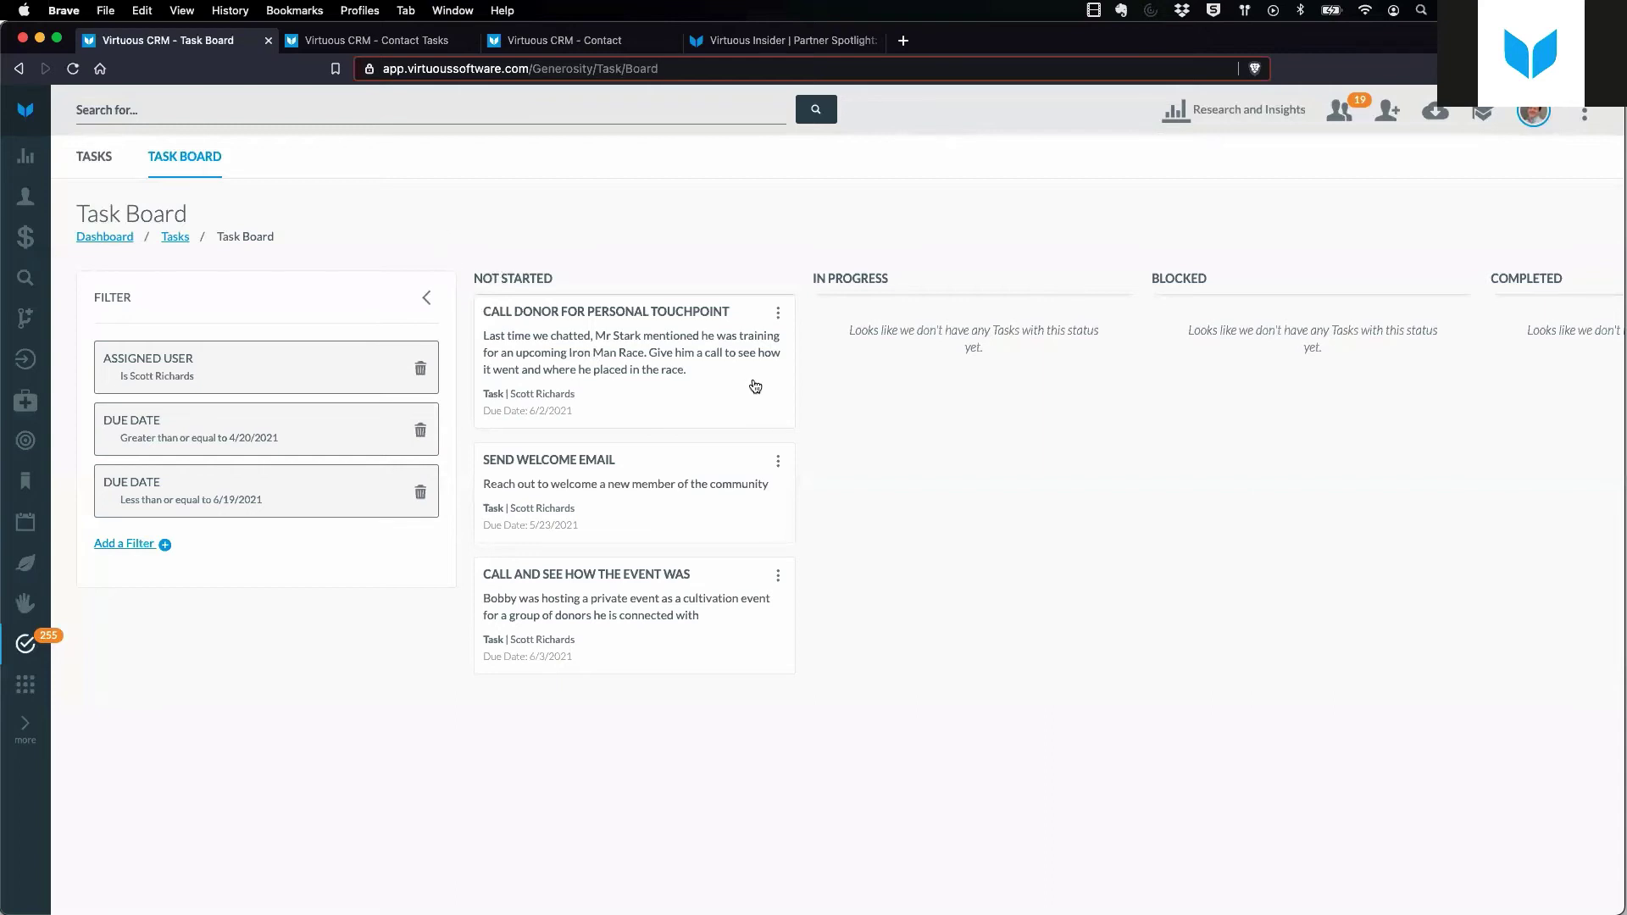
{"action": "scroll", "coordinate": [918, 394], "scroll_direction": "right", "scroll_amount": 10}
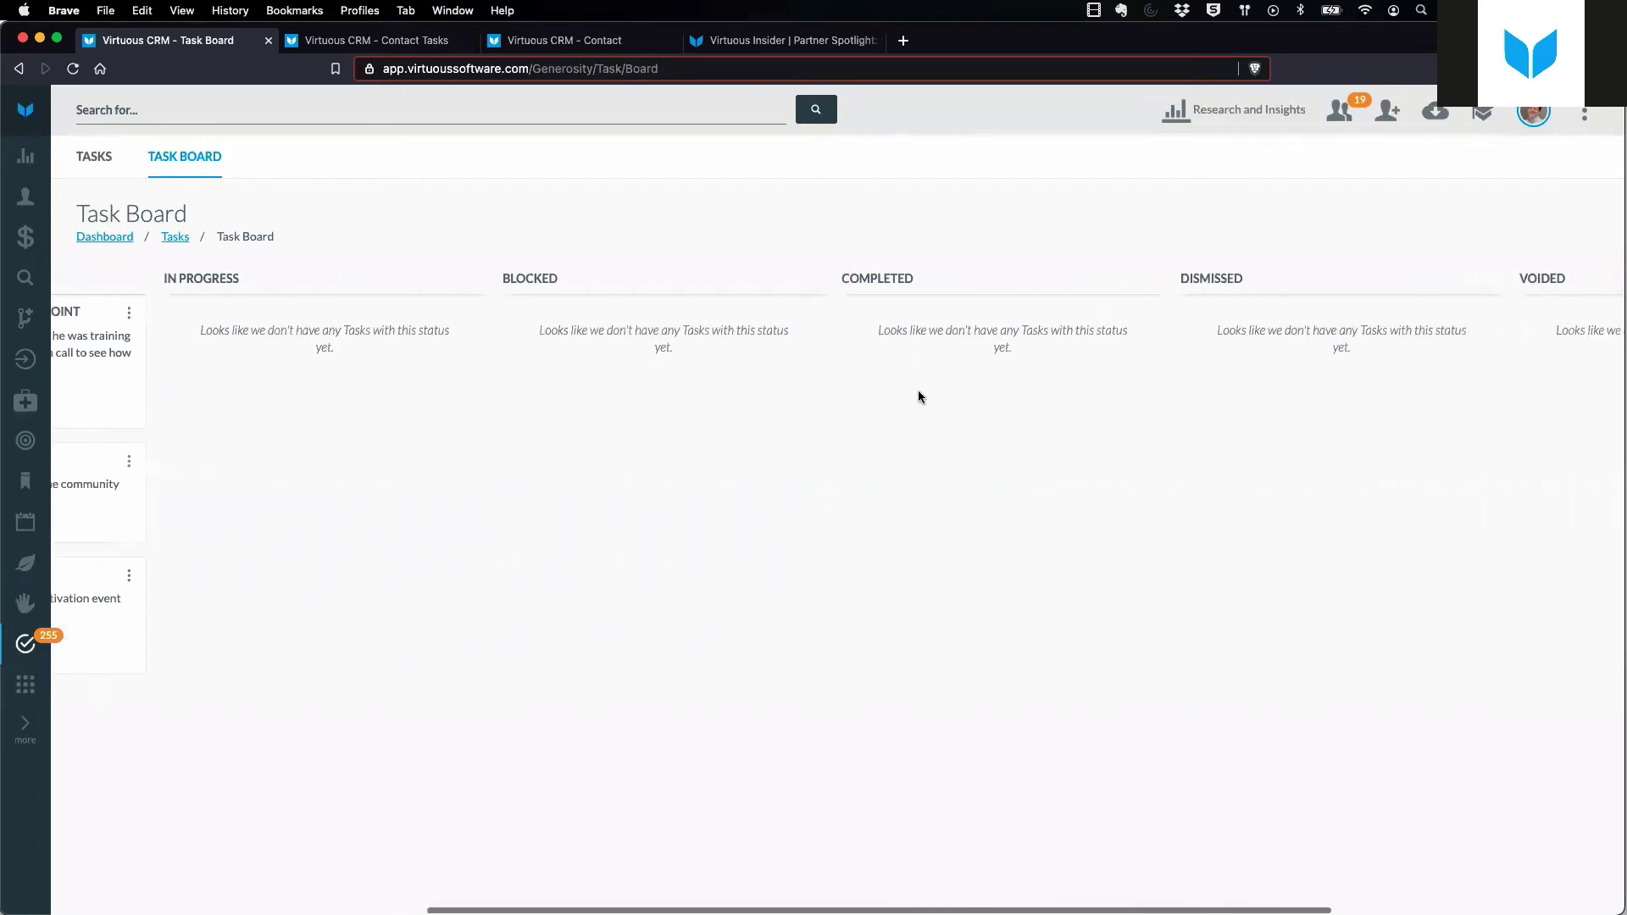
{"action": "scroll", "coordinate": [919, 396], "scroll_direction": "left", "scroll_amount": 10}
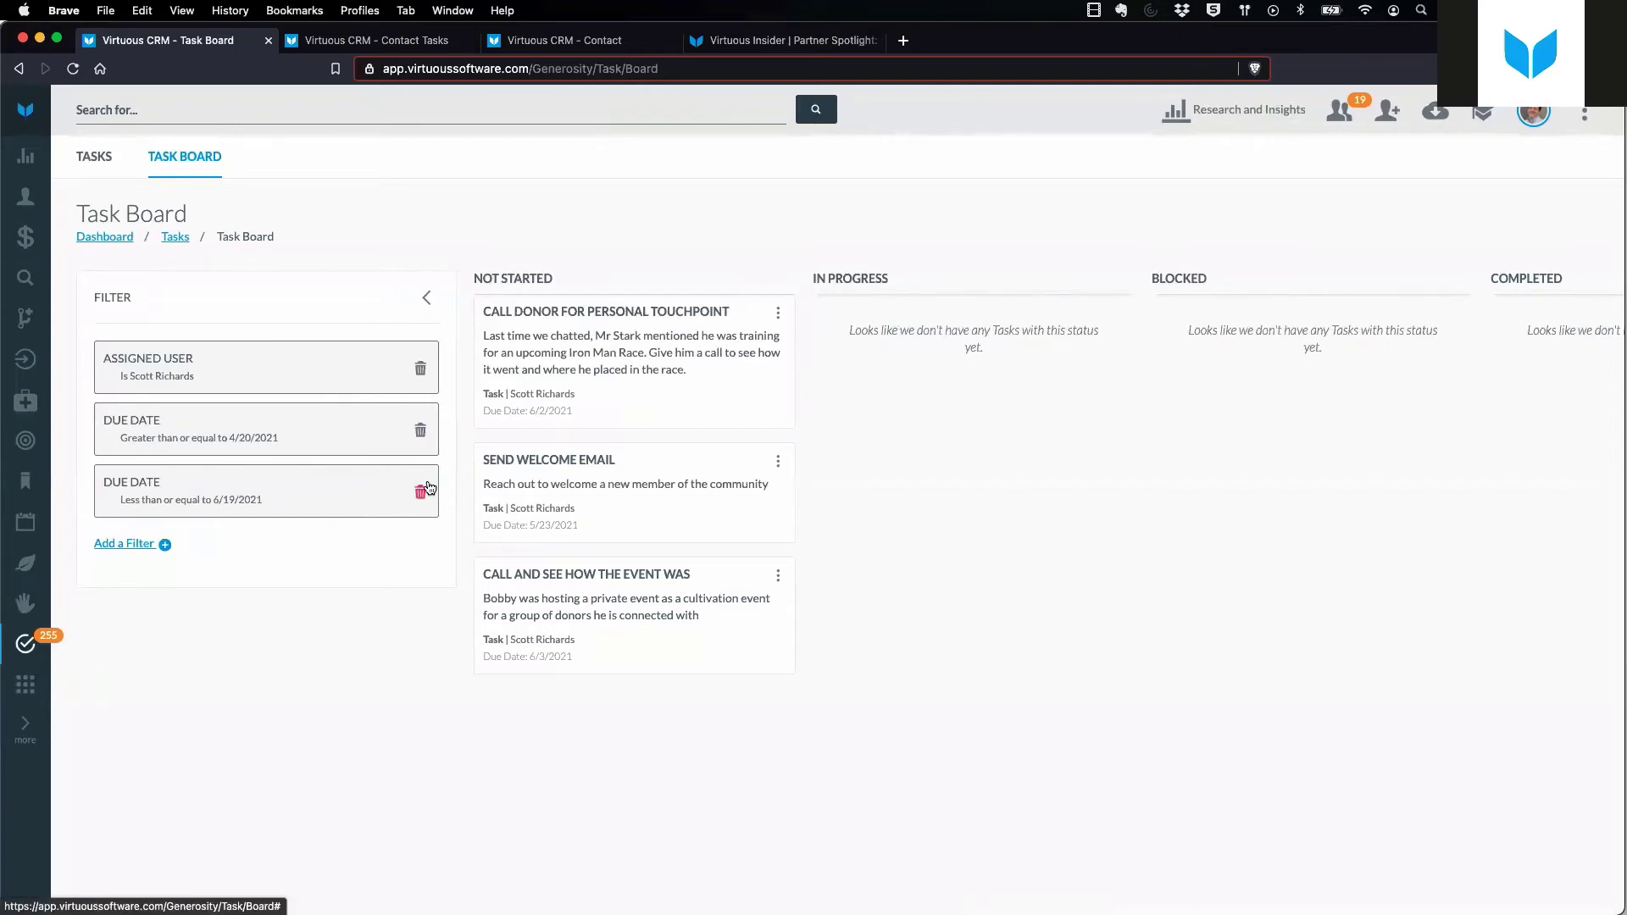
Remove the "Due Date greater than or equal to" filter, examine the older tasks on the board, and reload it to restore the filters.
{"action": "left_click", "coordinate": [419, 429]}
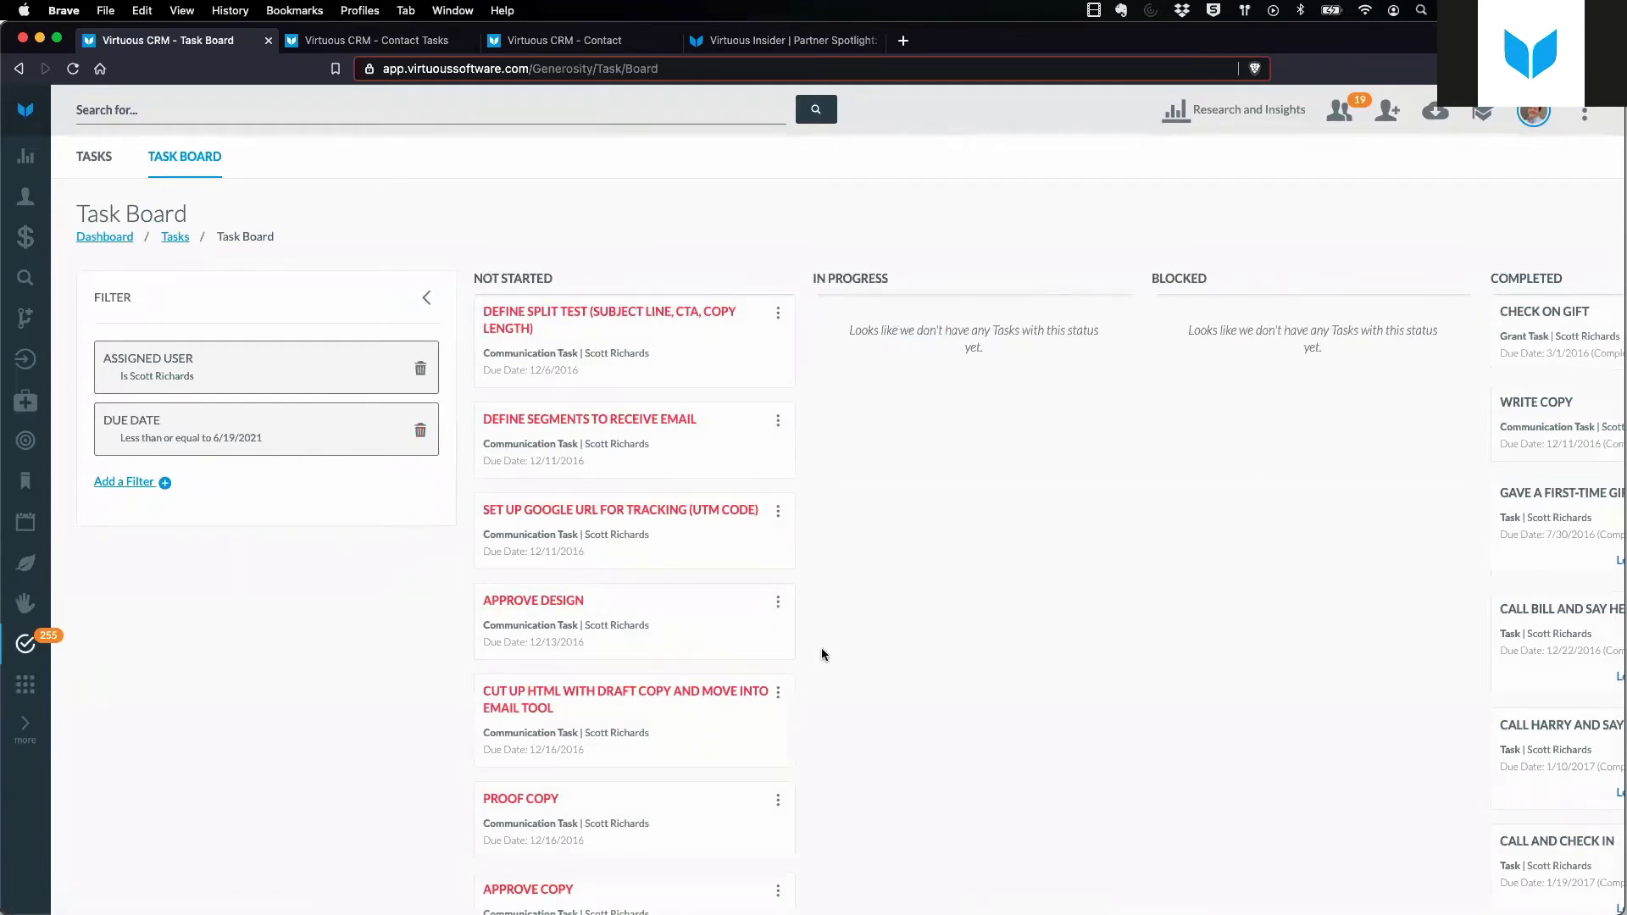
{"action": "scroll", "coordinate": [821, 647], "scroll_direction": "right", "scroll_amount": 5}
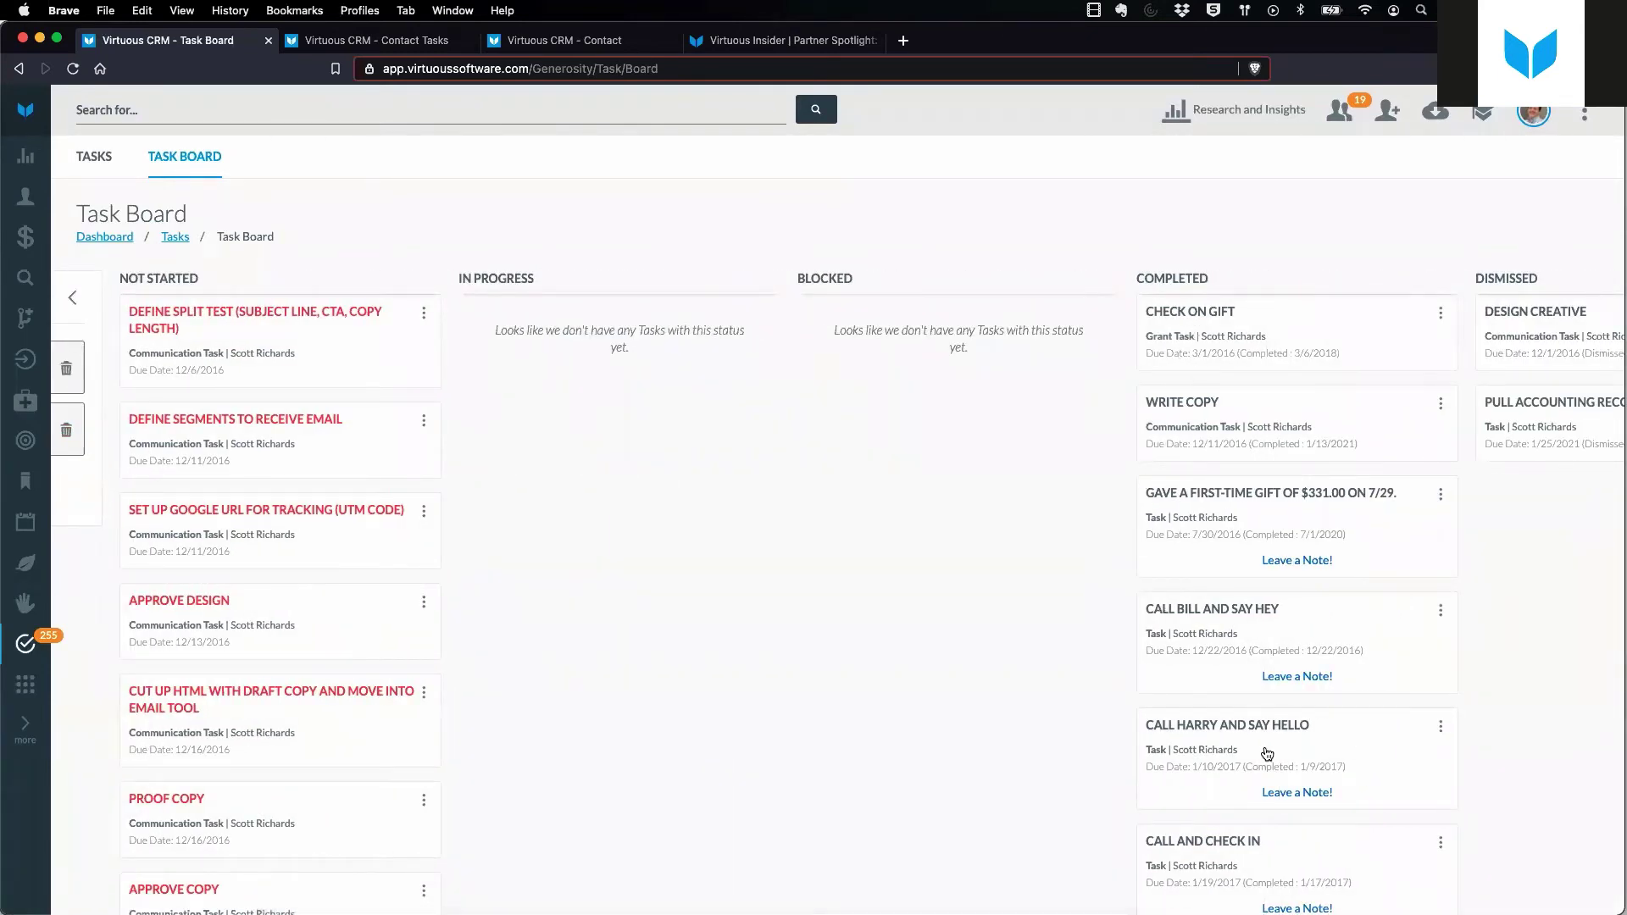
{"action": "scroll", "coordinate": [852, 561], "scroll_direction": "left", "scroll_amount": 2}
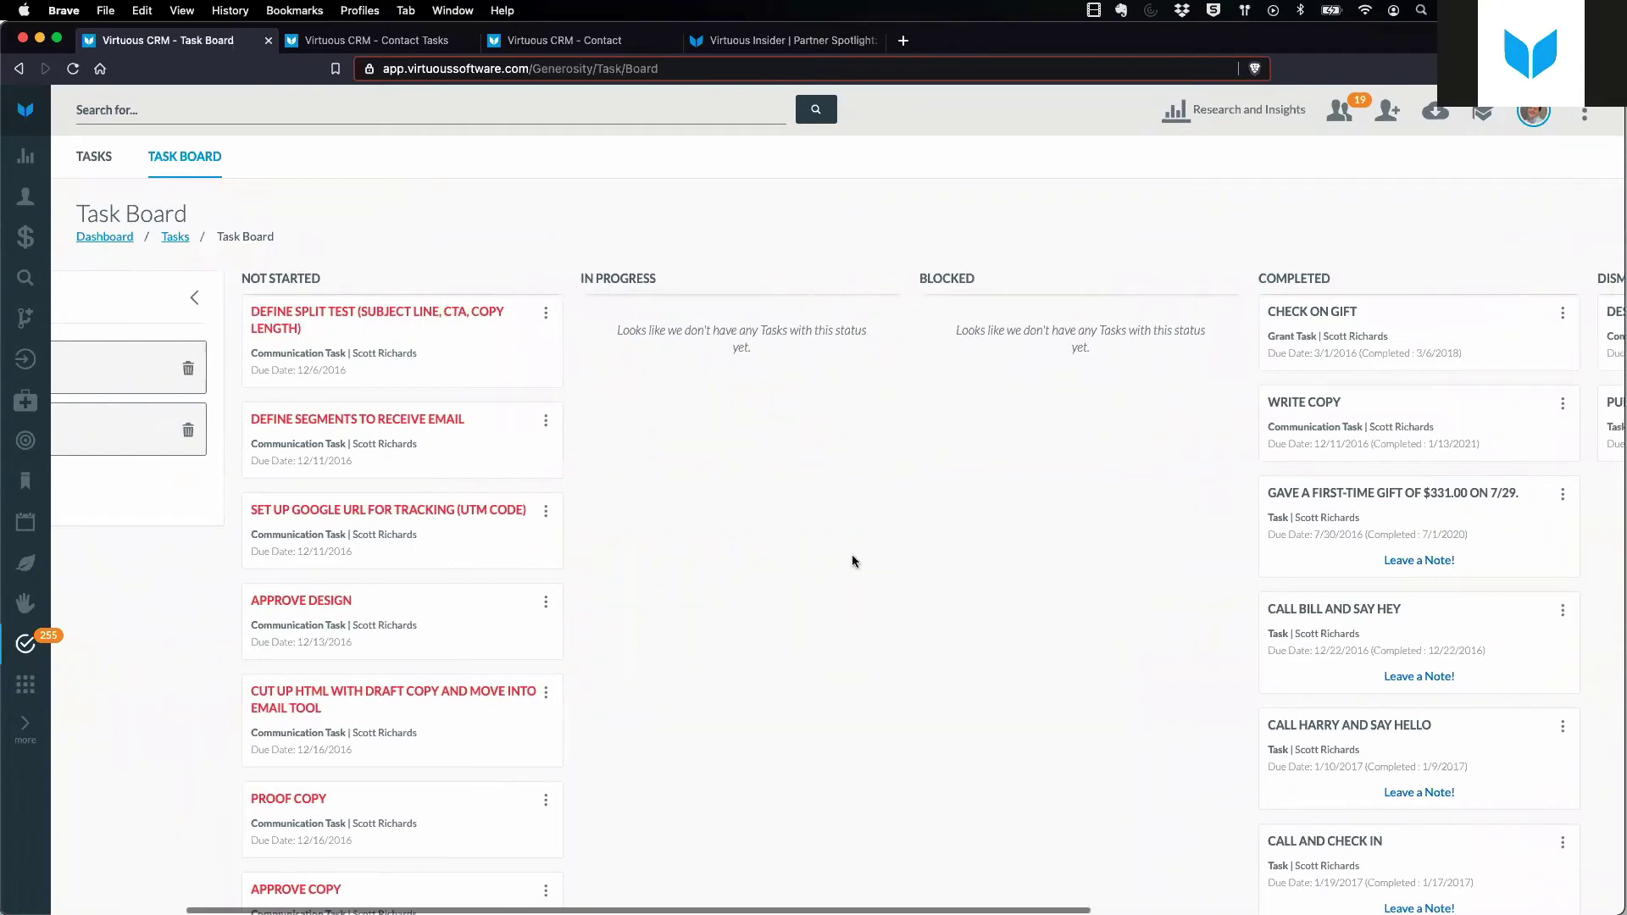
{"action": "scroll", "coordinate": [852, 561], "scroll_direction": "left", "scroll_amount": 3}
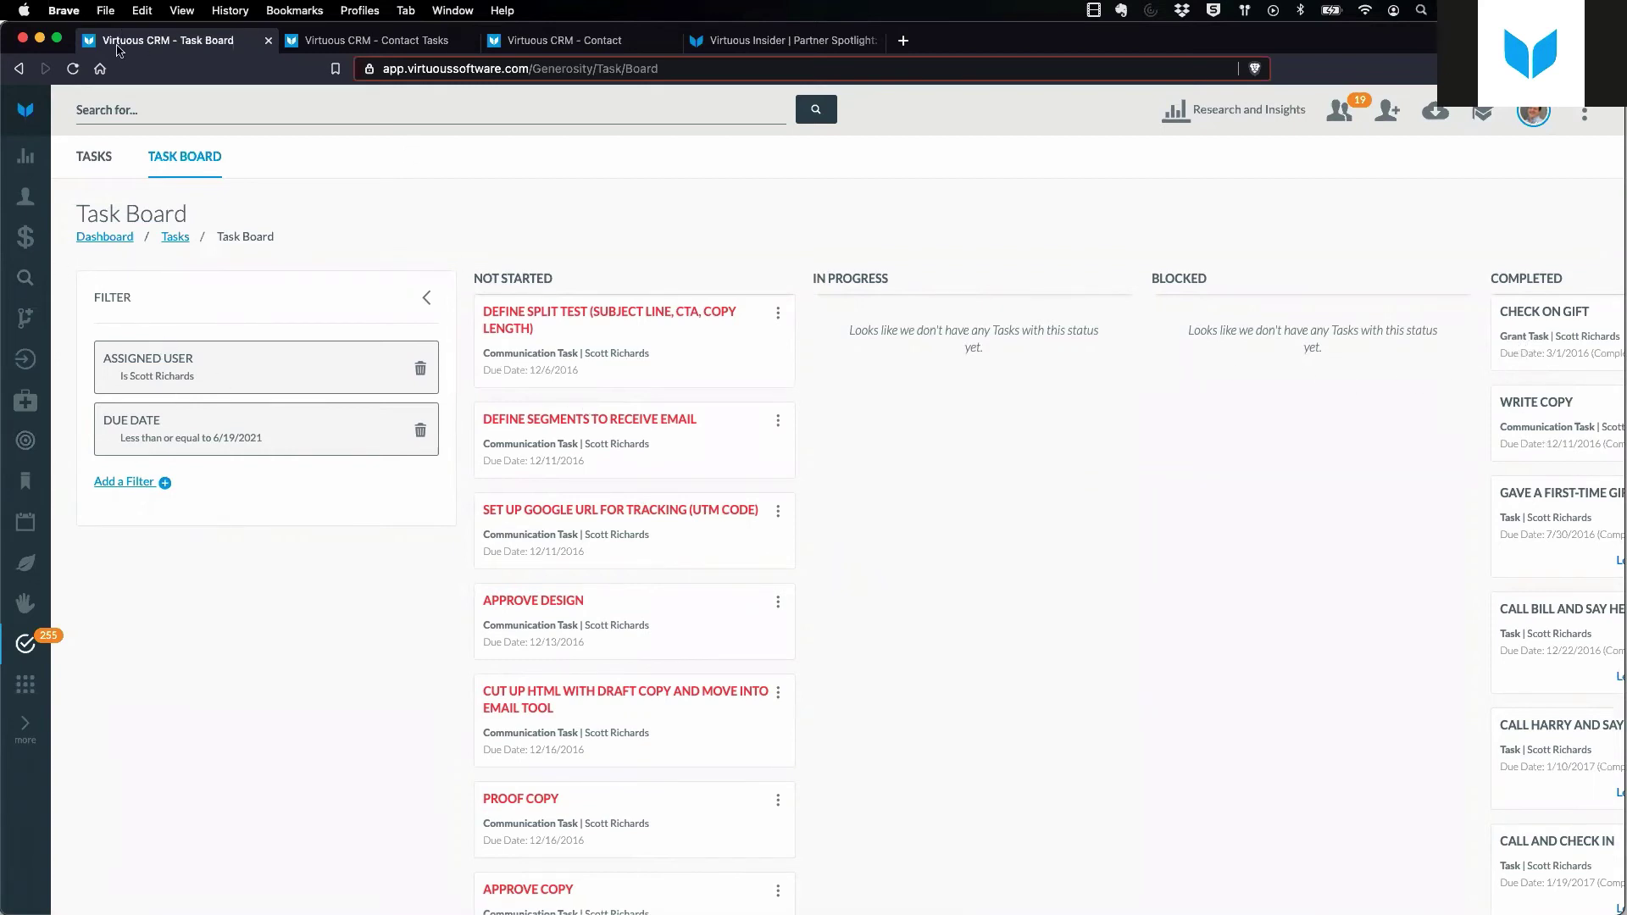
{"action": "left_click", "coordinate": [72, 70]}
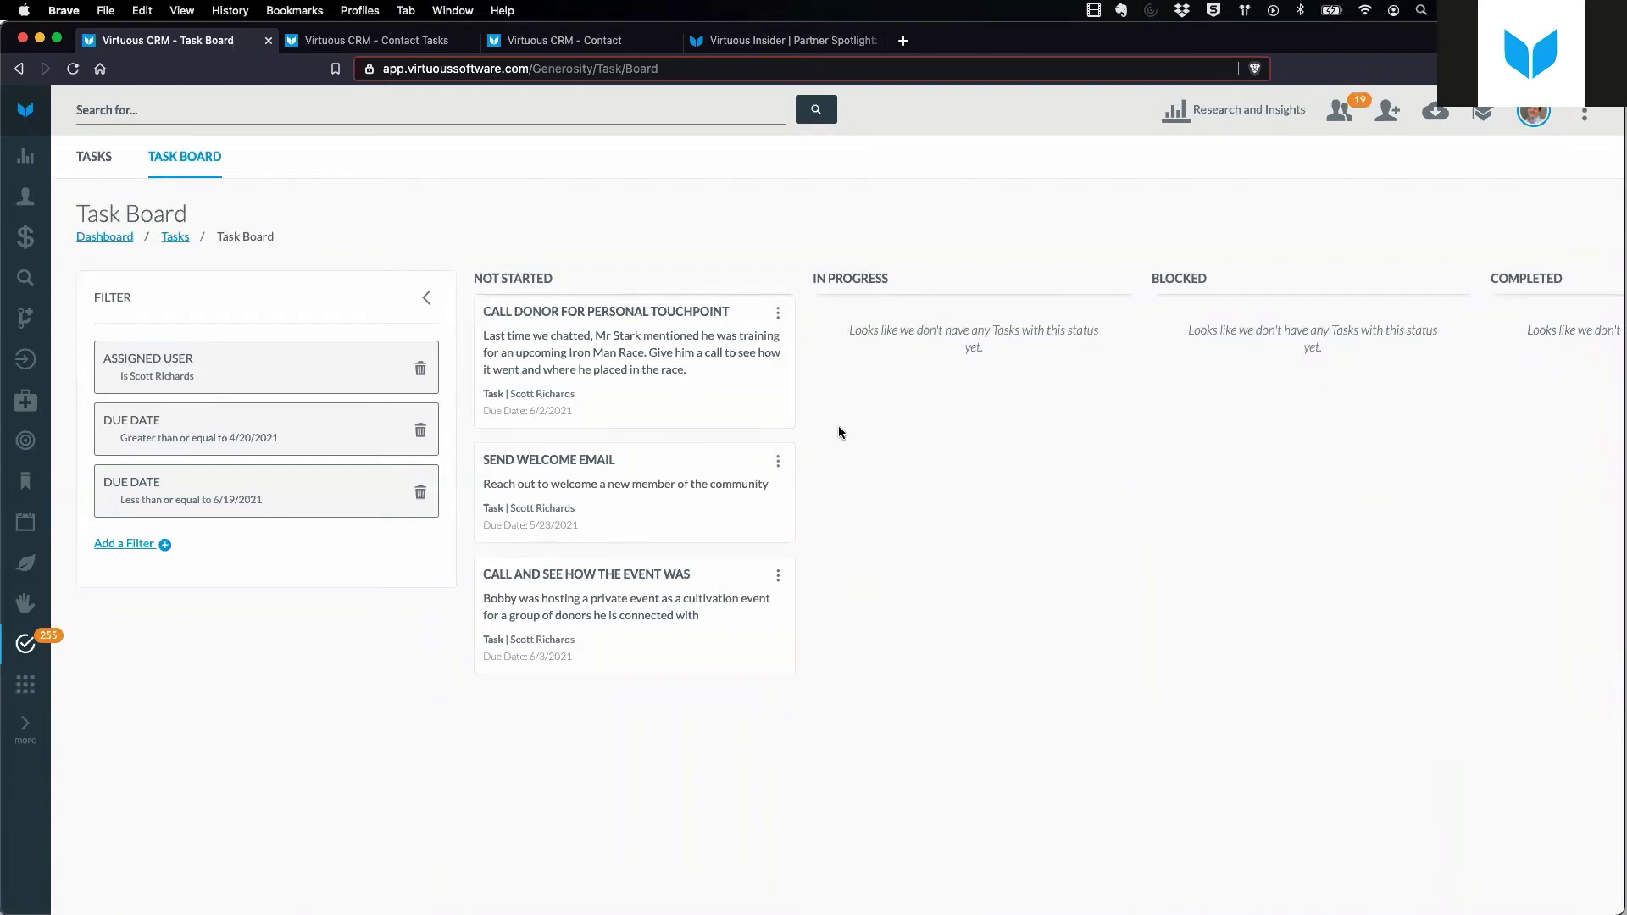
Set the status of the "Call and see how the event was" task to In Progress and save it.
{"action": "left_click", "coordinate": [777, 578]}
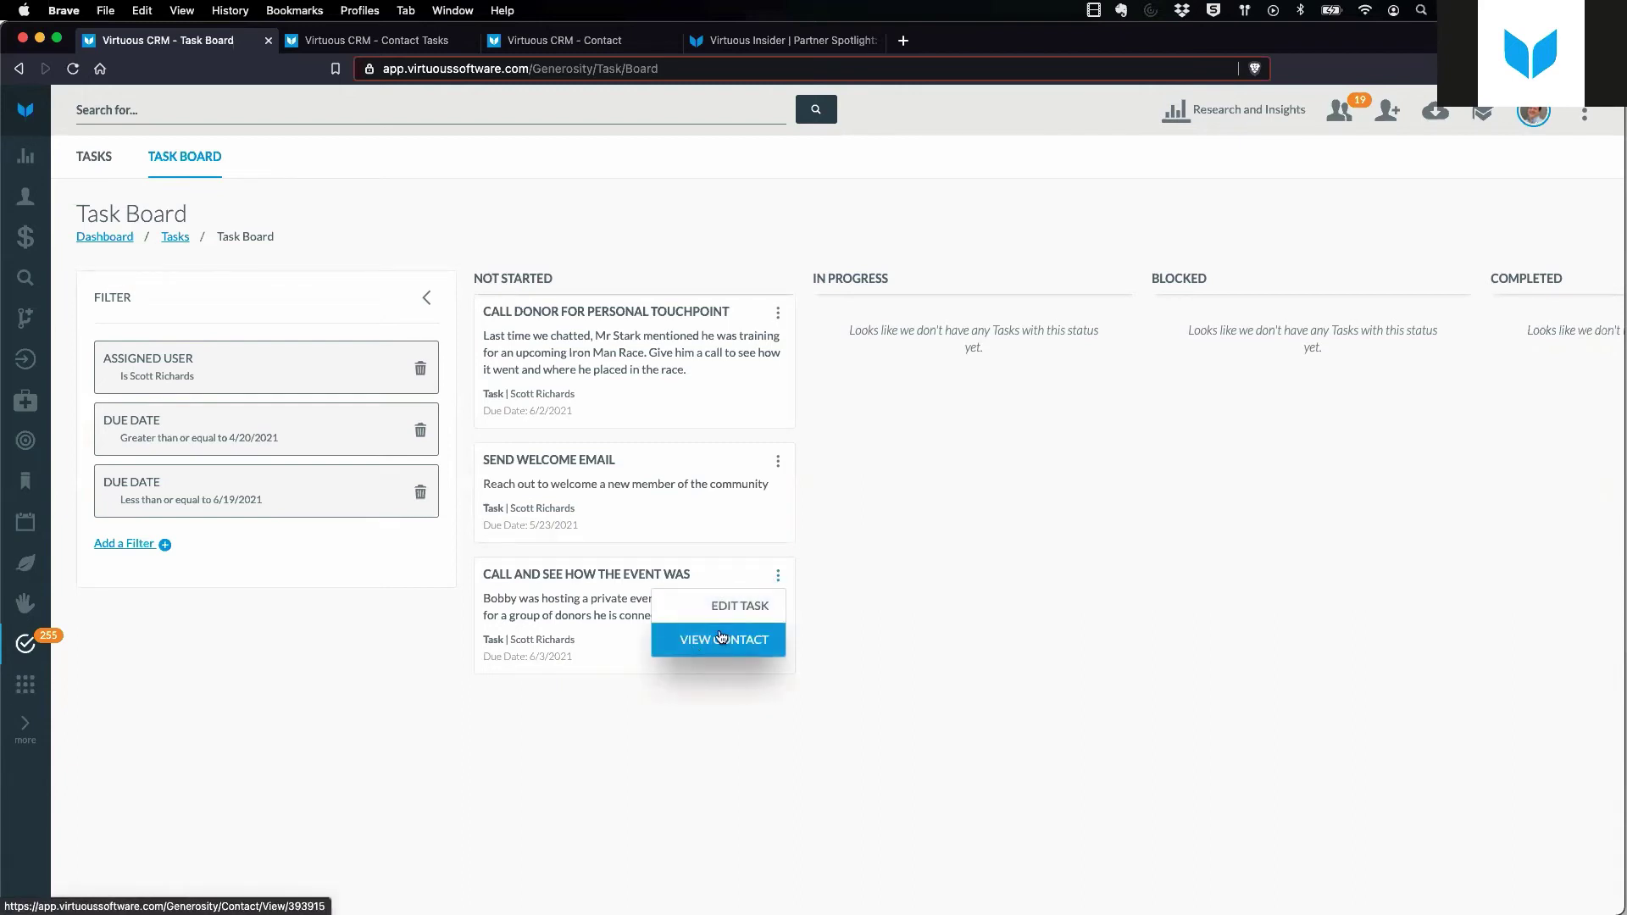
{"action": "left_click", "coordinate": [729, 604]}
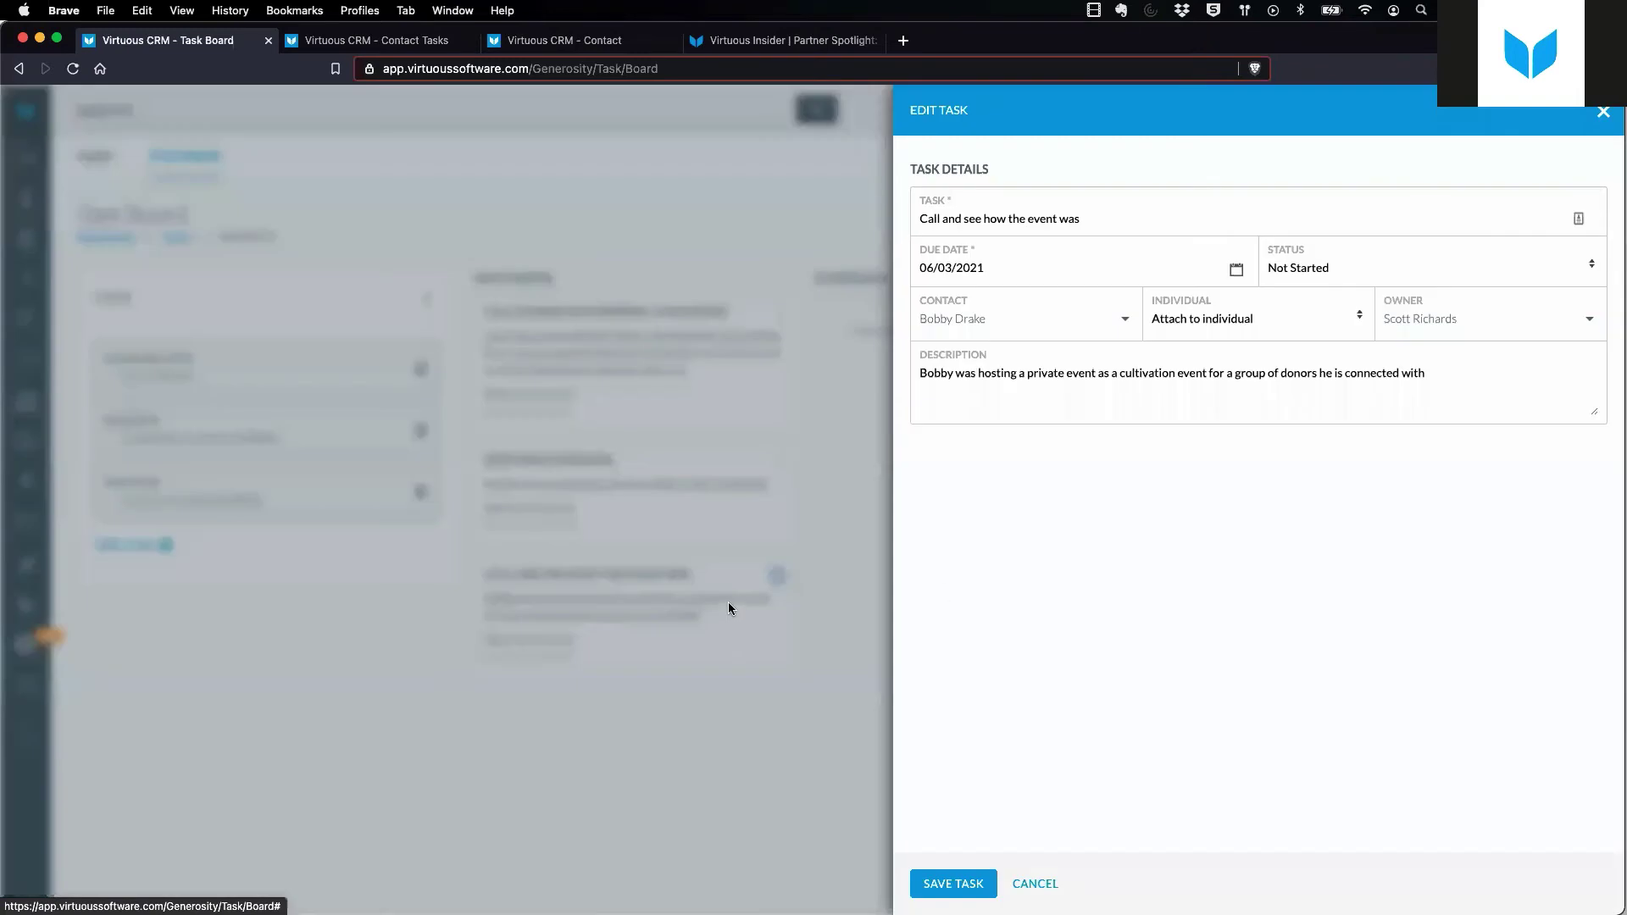
{"action": "left_click", "coordinate": [1308, 279]}
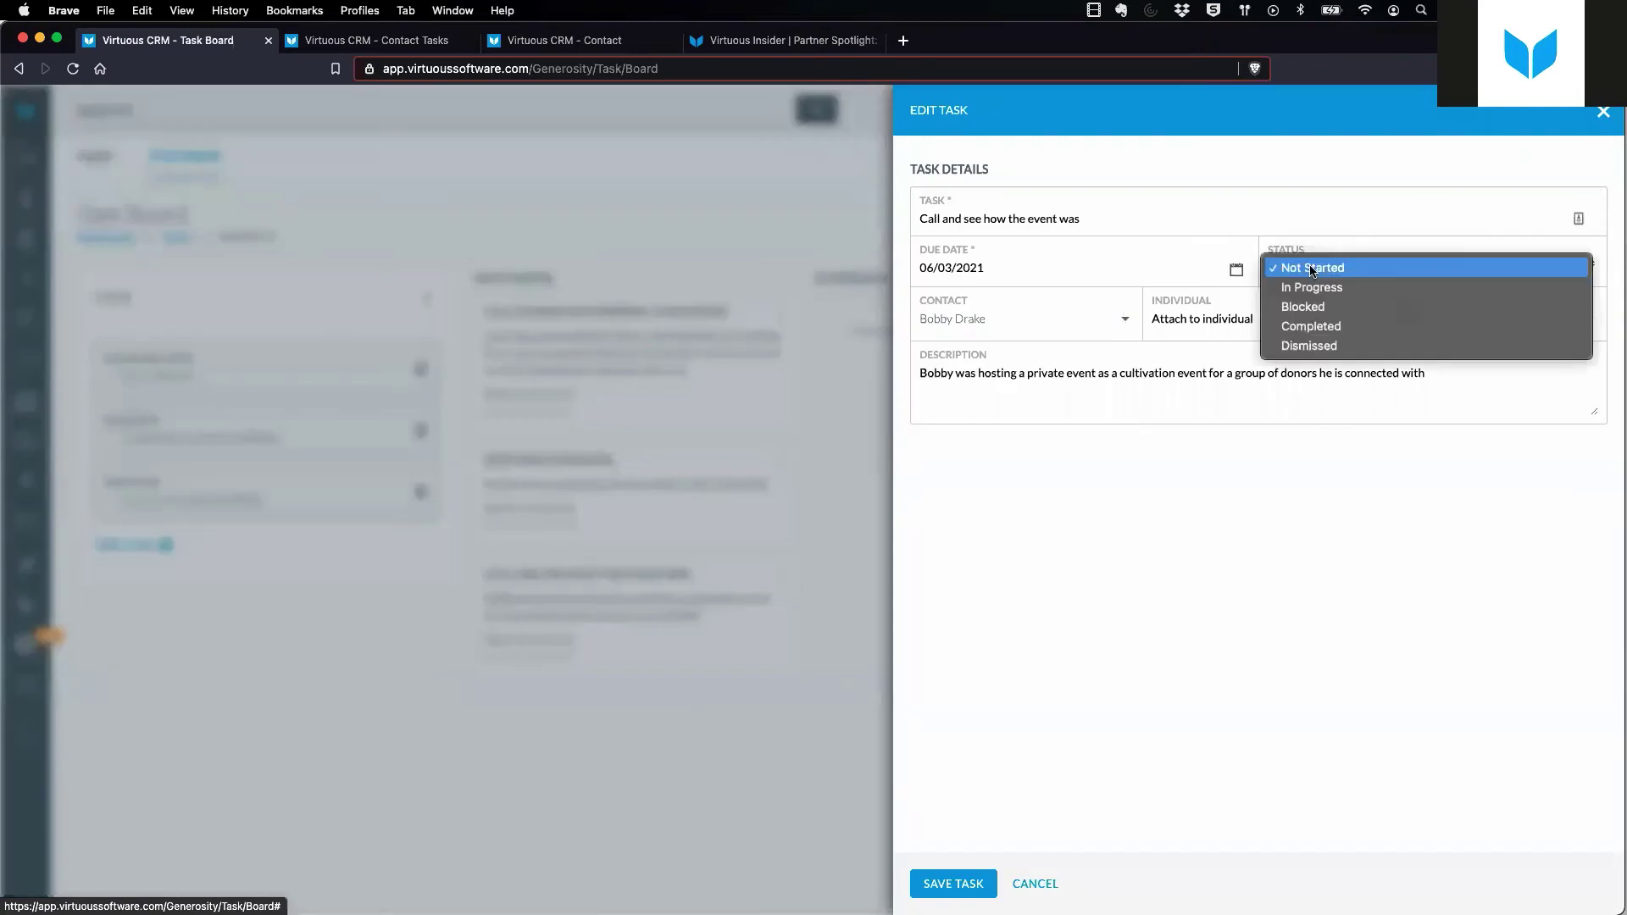
{"action": "left_click", "coordinate": [1313, 288]}
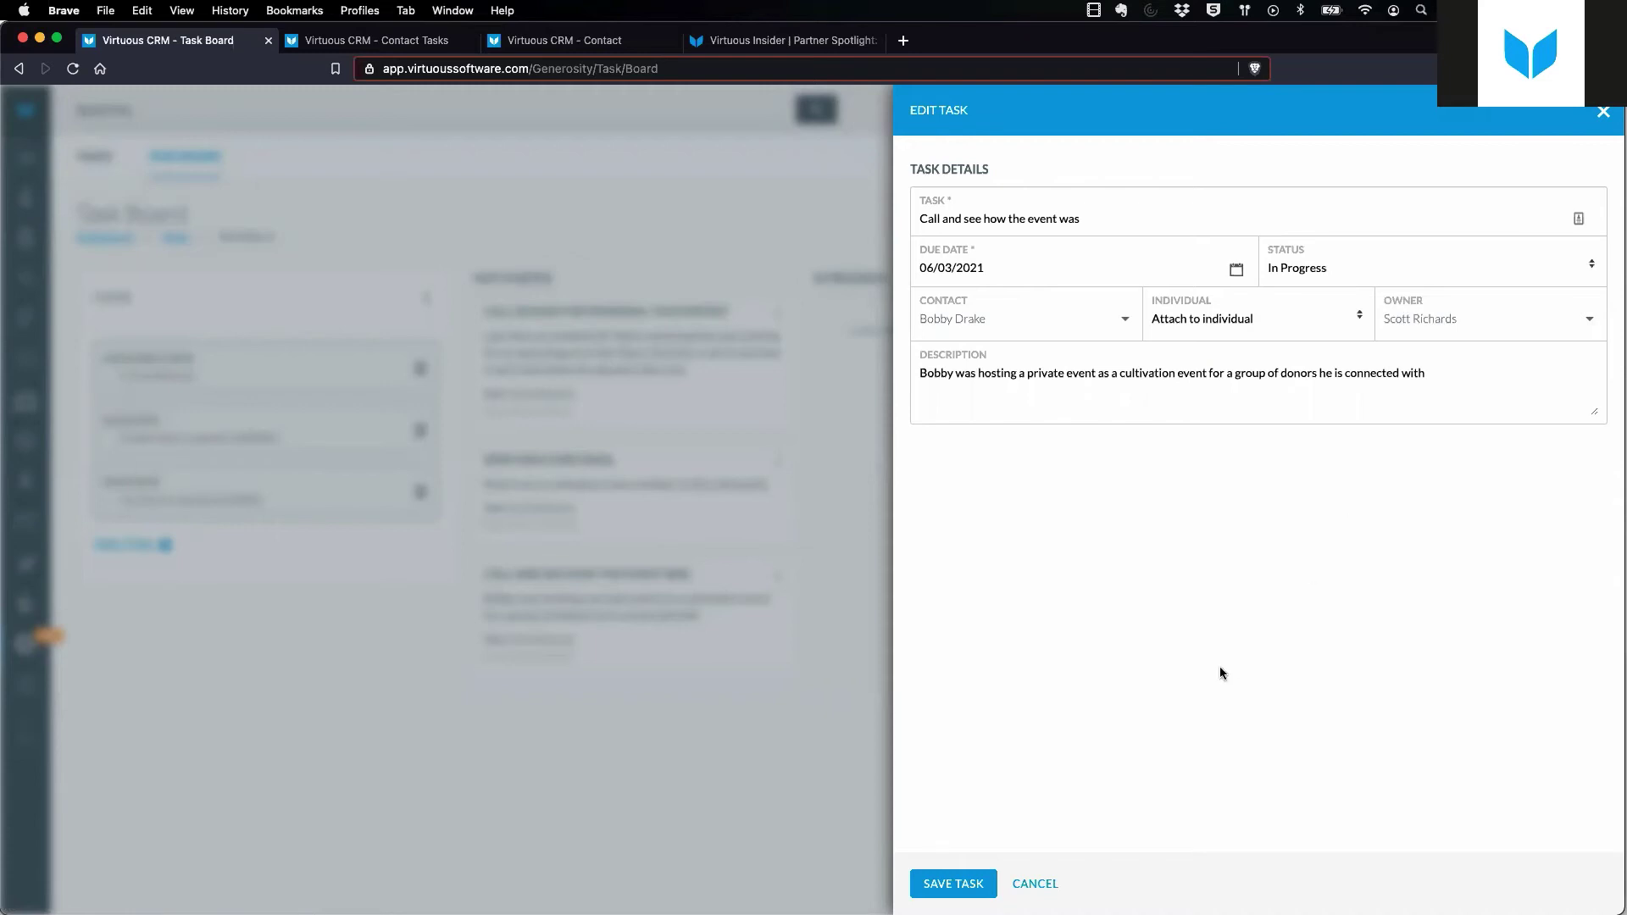
{"action": "left_click", "coordinate": [963, 883]}
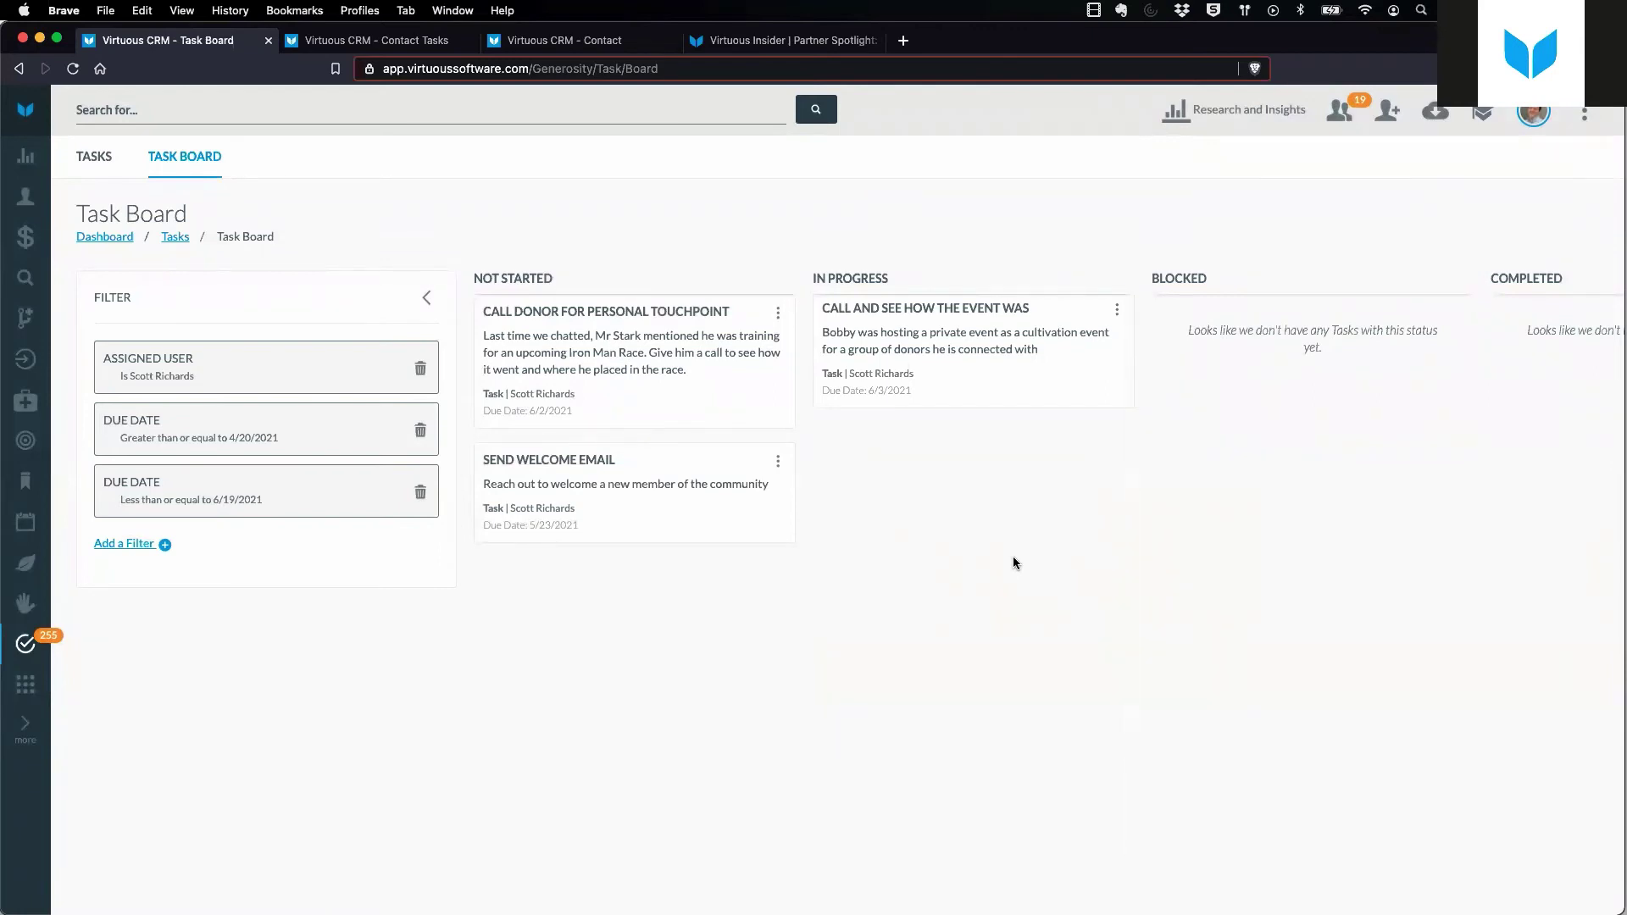
Move the "Call and see how the event was" card back to Not Started and check its status in the task details.
{"action": "left_click_drag", "start_coordinate": [1002, 340], "coordinate": [639, 460]}
{"action": "left_click", "coordinate": [777, 460]}
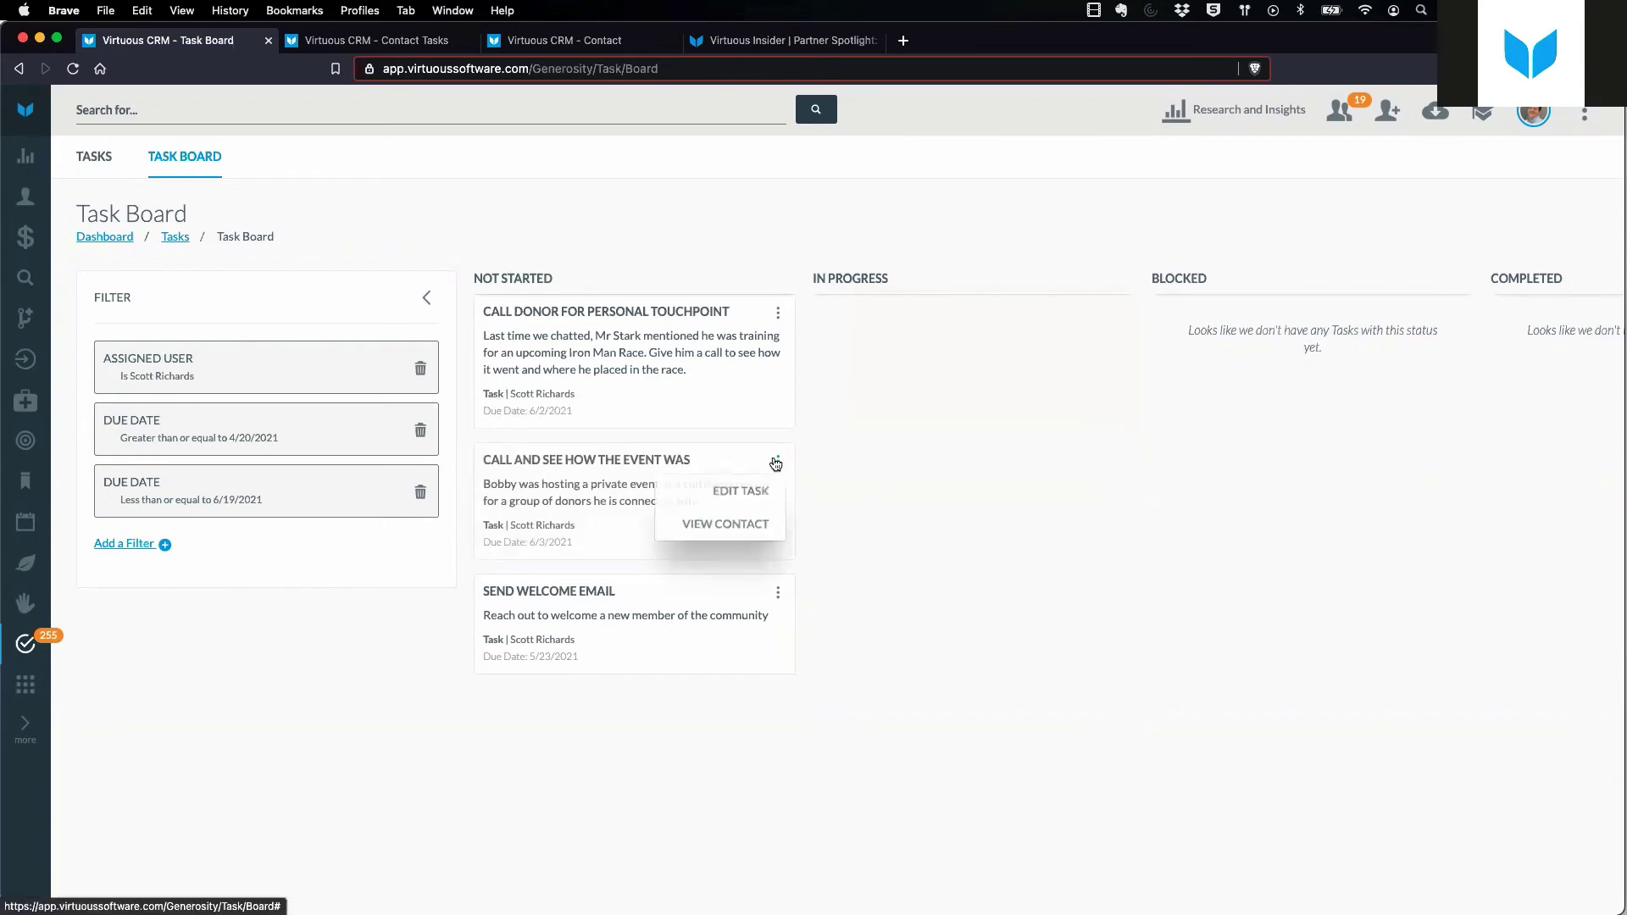
{"action": "left_click", "coordinate": [731, 497]}
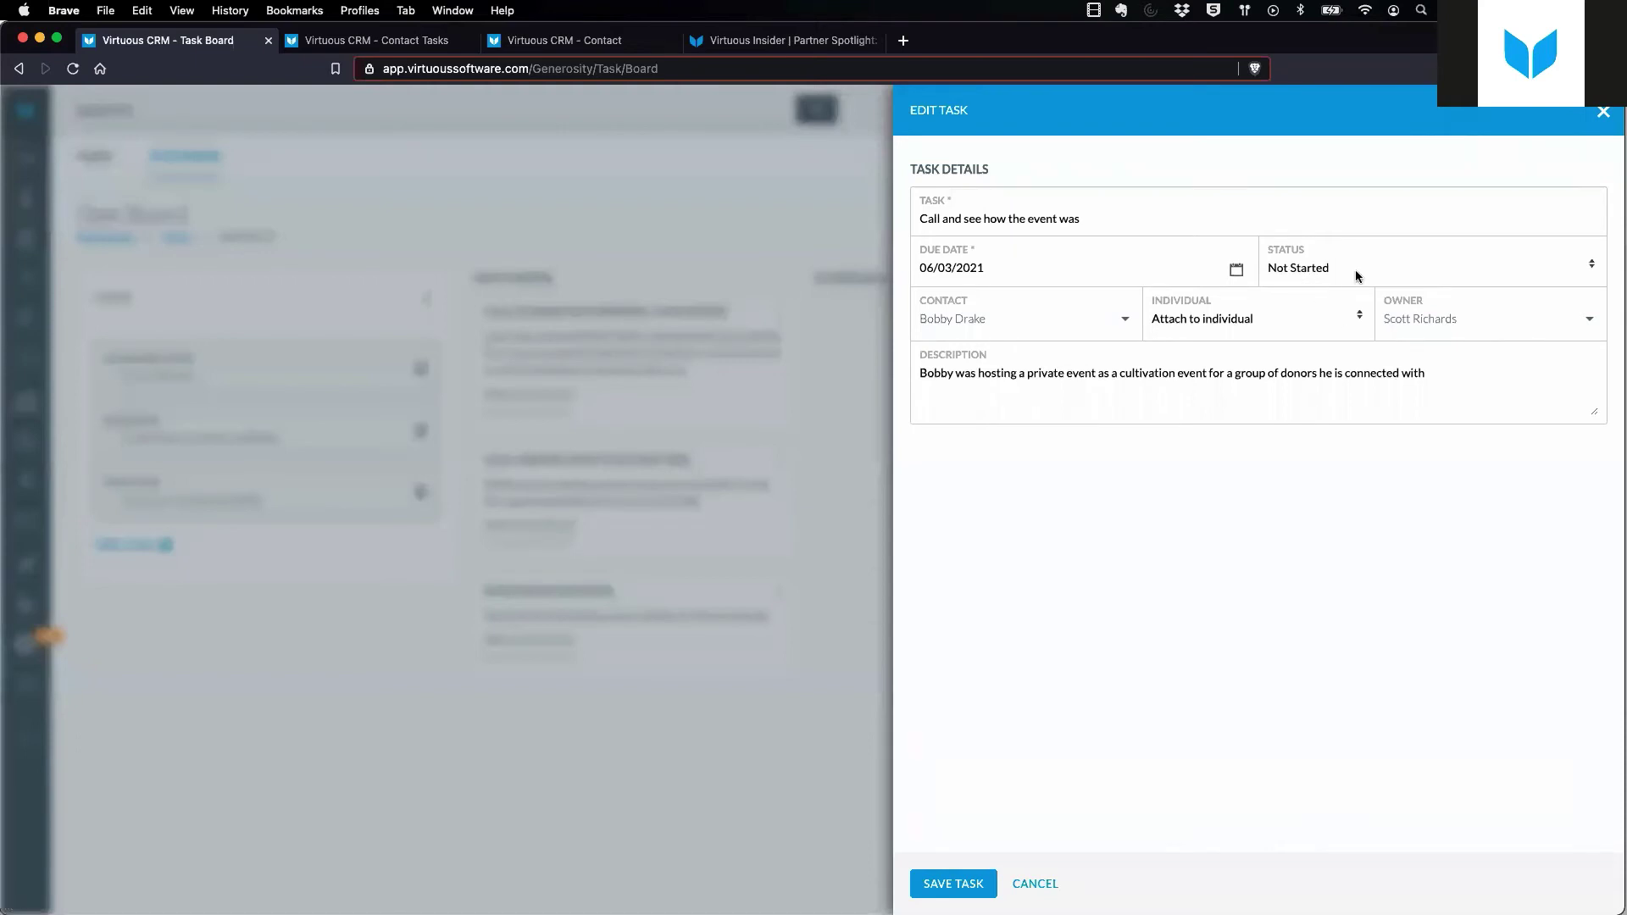
{"action": "left_click", "coordinate": [1034, 886]}
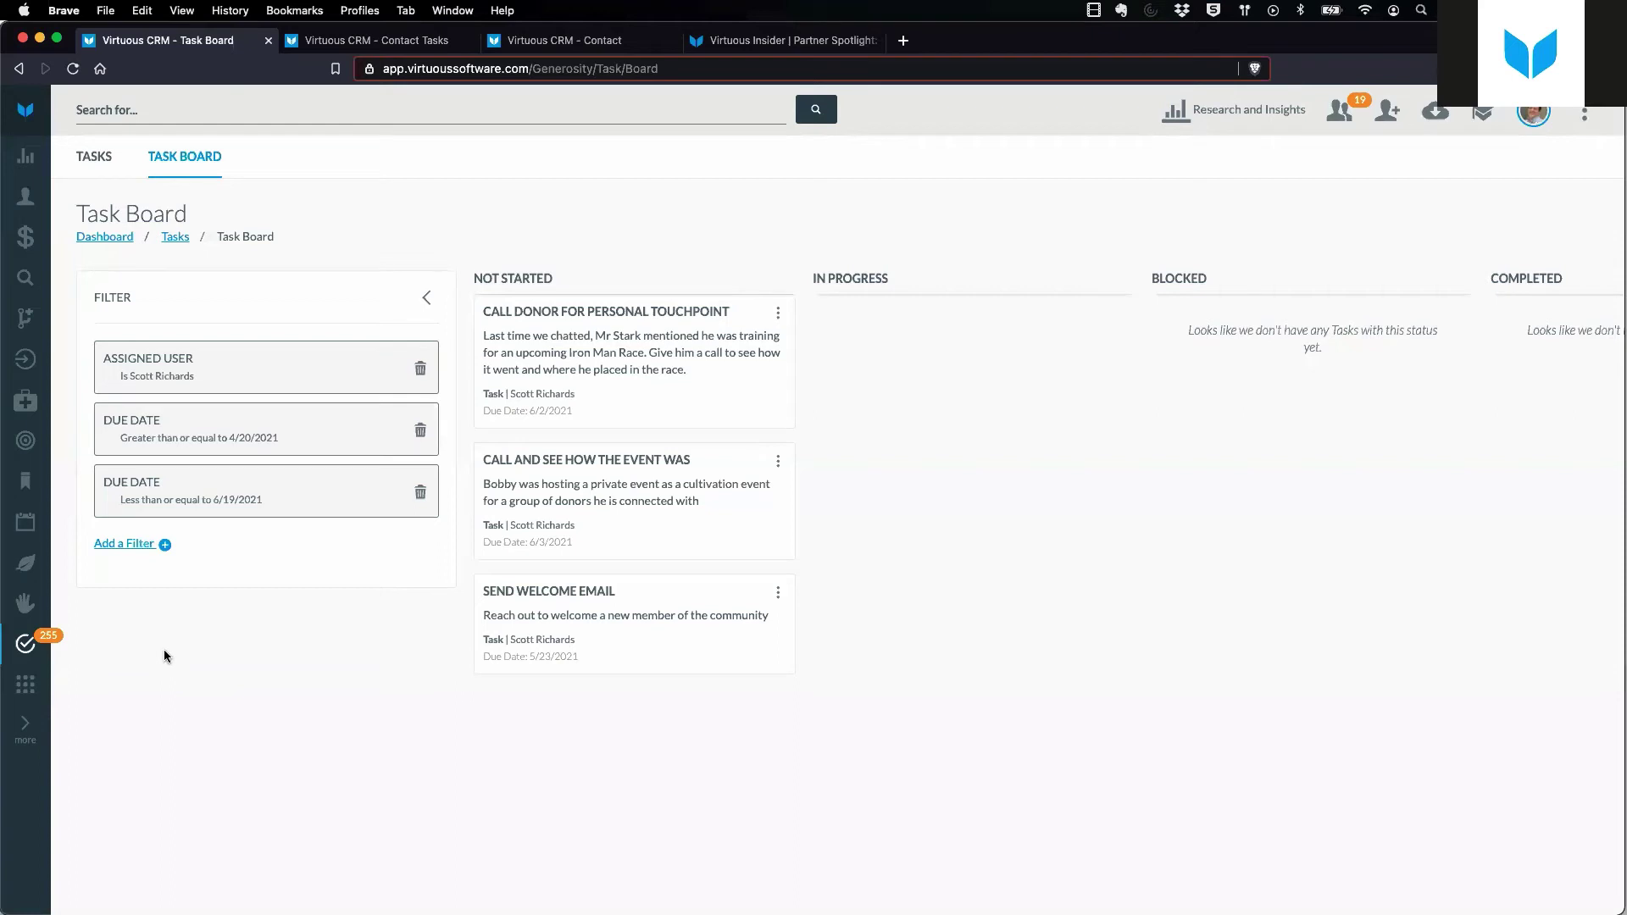
Open the CRM Dashboard and examine its Tasks widget.
{"action": "left_click", "coordinate": [25, 156]}
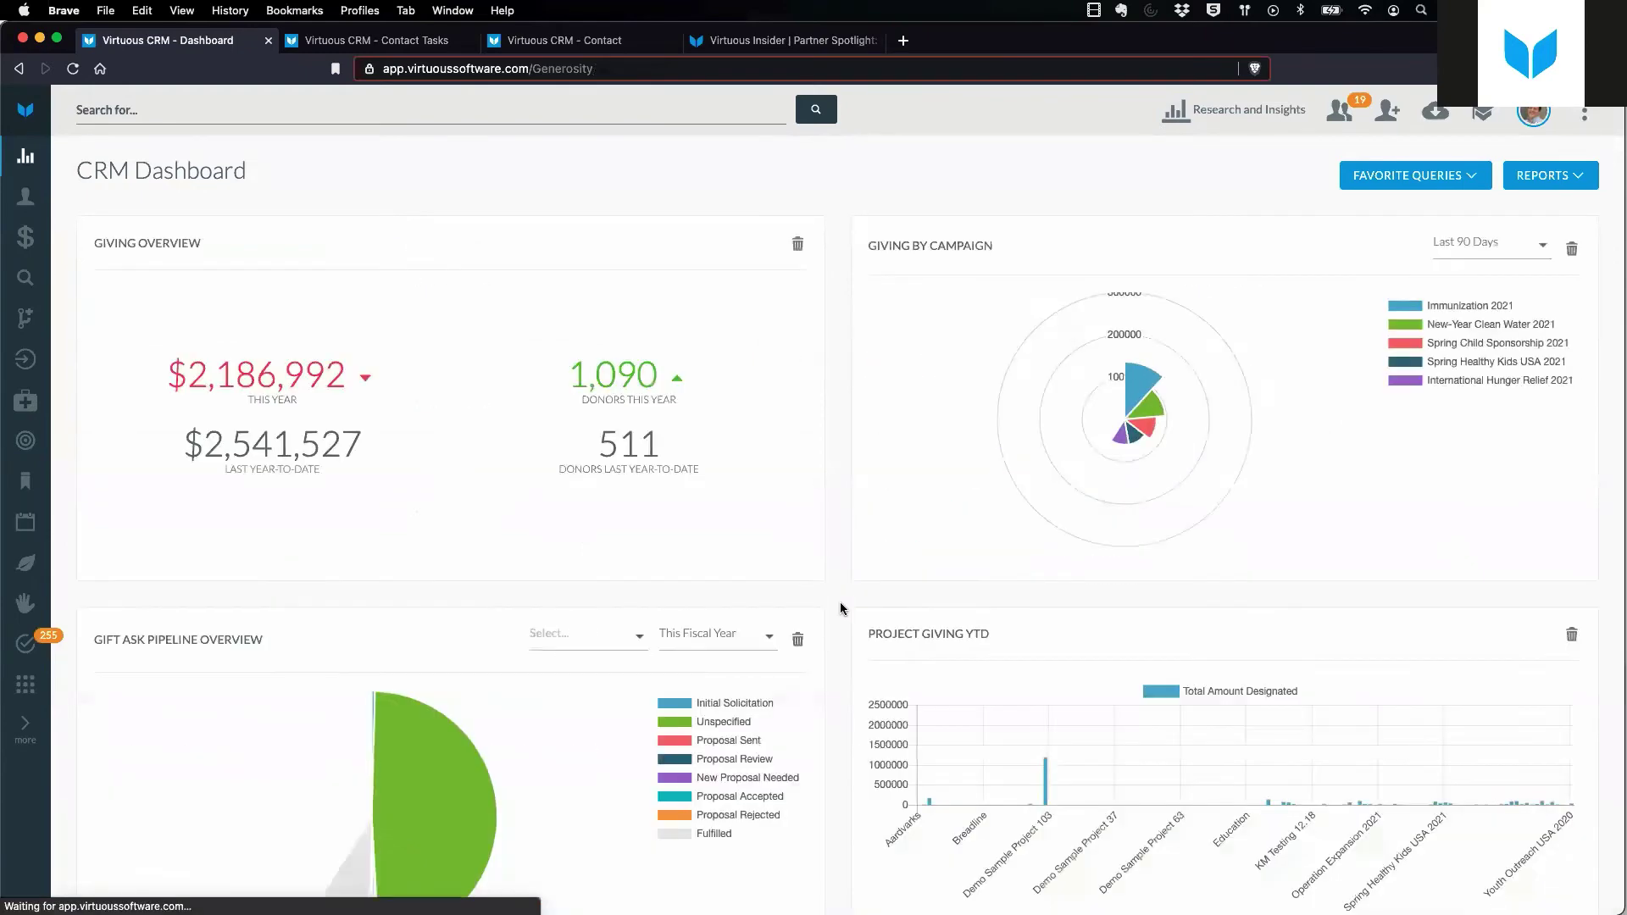
{"action": "scroll", "coordinate": [842, 607], "scroll_direction": "down", "scroll_amount": 20}
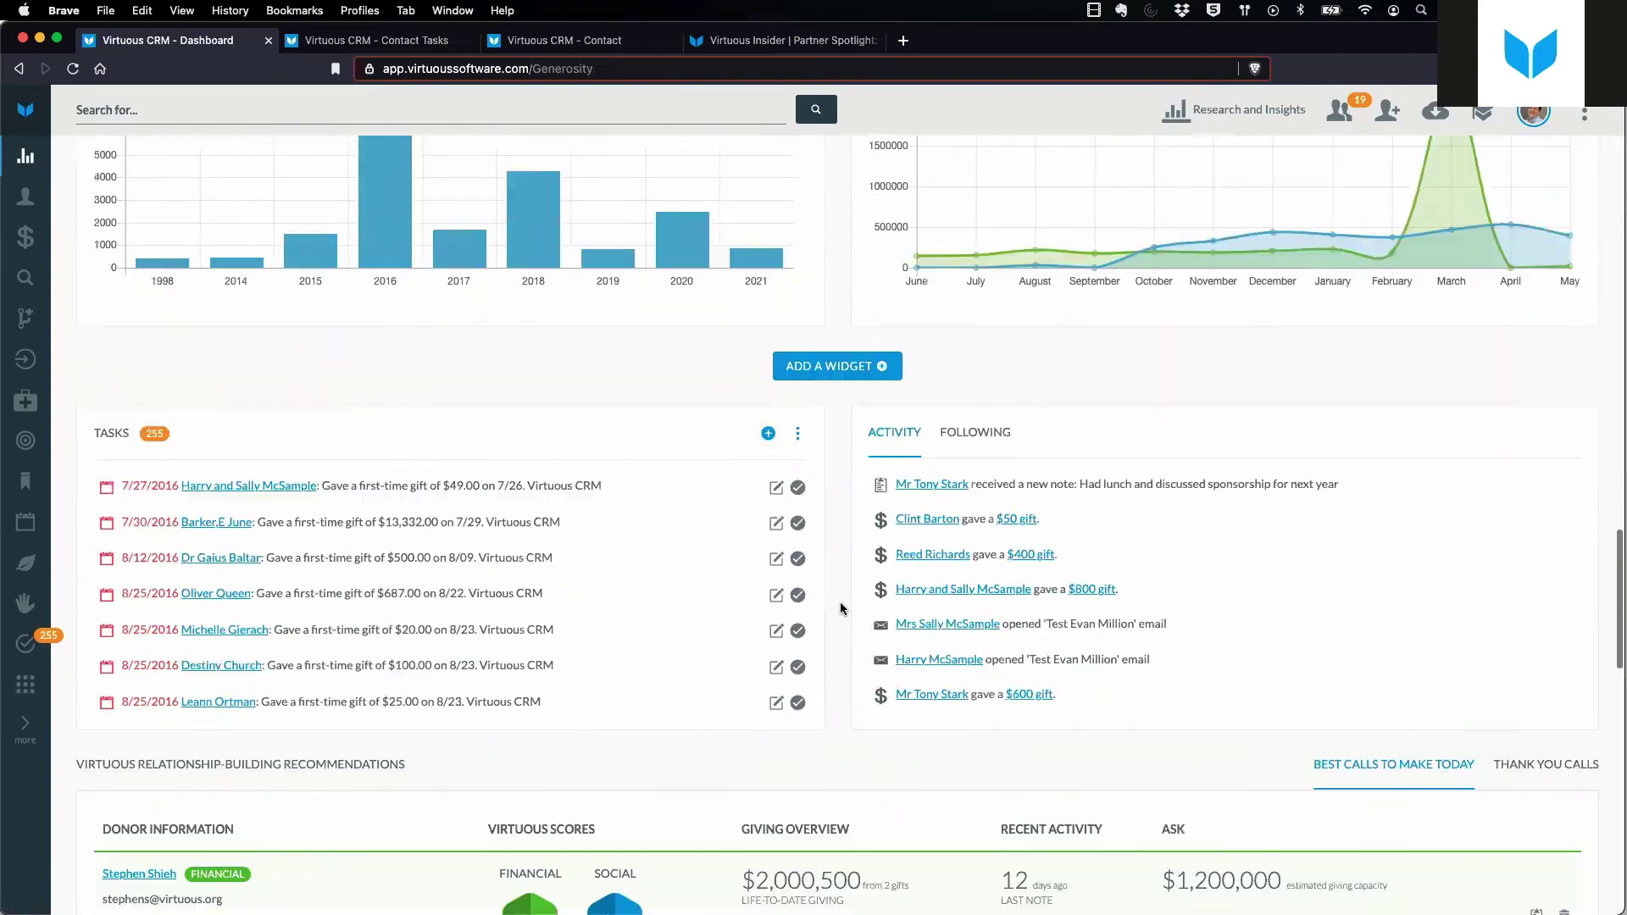
{"action": "scroll", "coordinate": [841, 607], "scroll_direction": "up", "scroll_amount": 4}
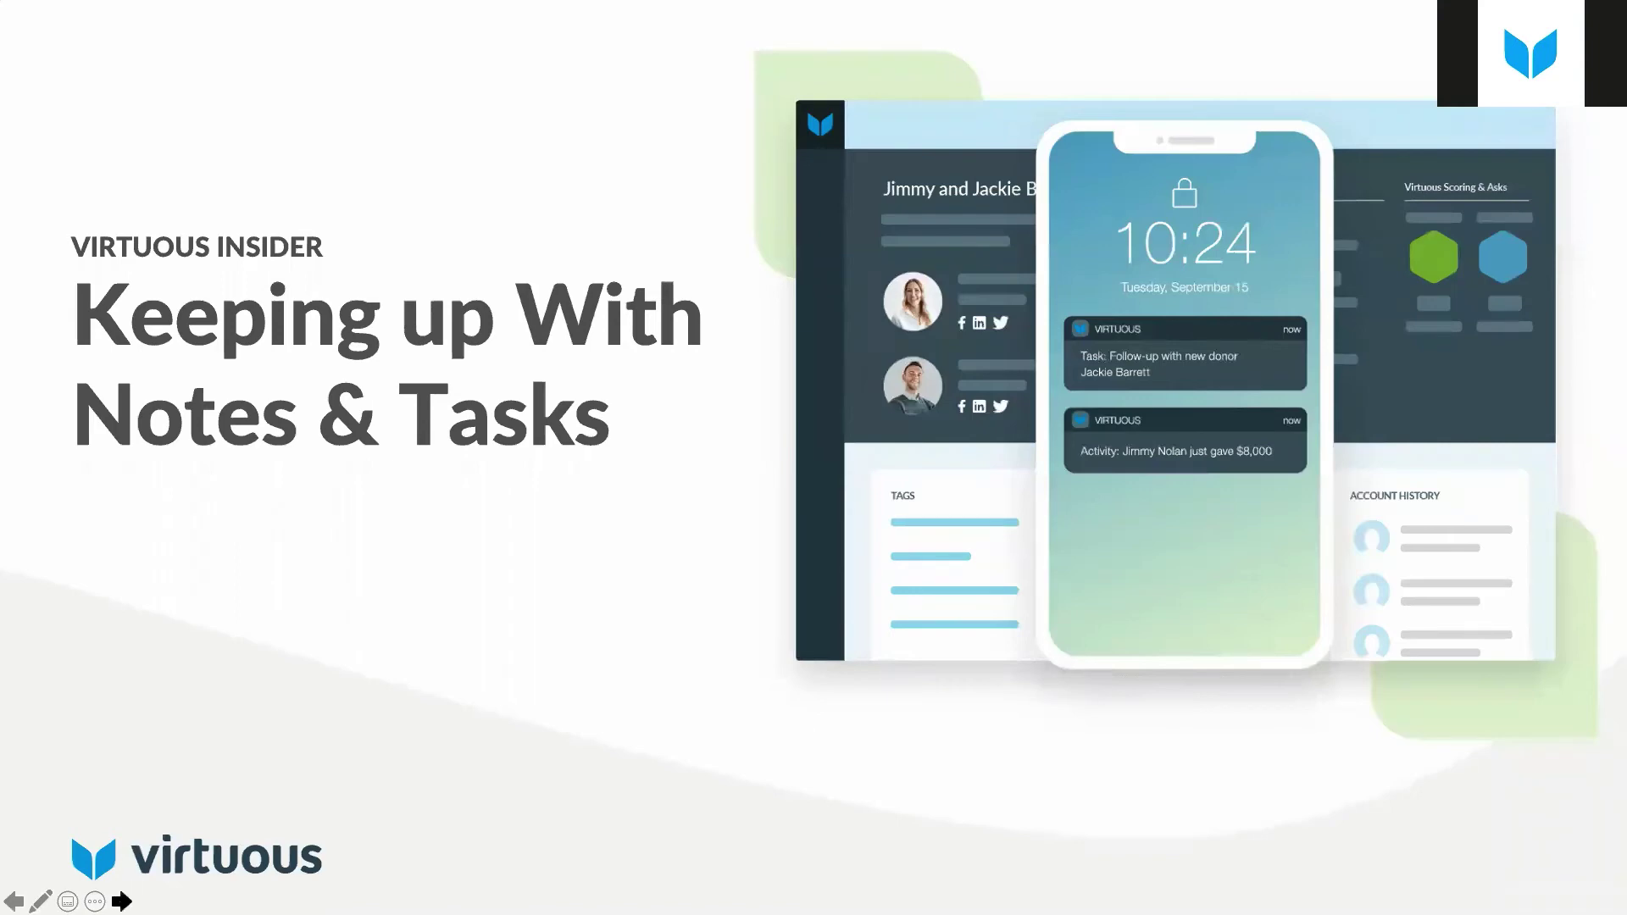
{"action": "left_click", "coordinate": [122, 901]}
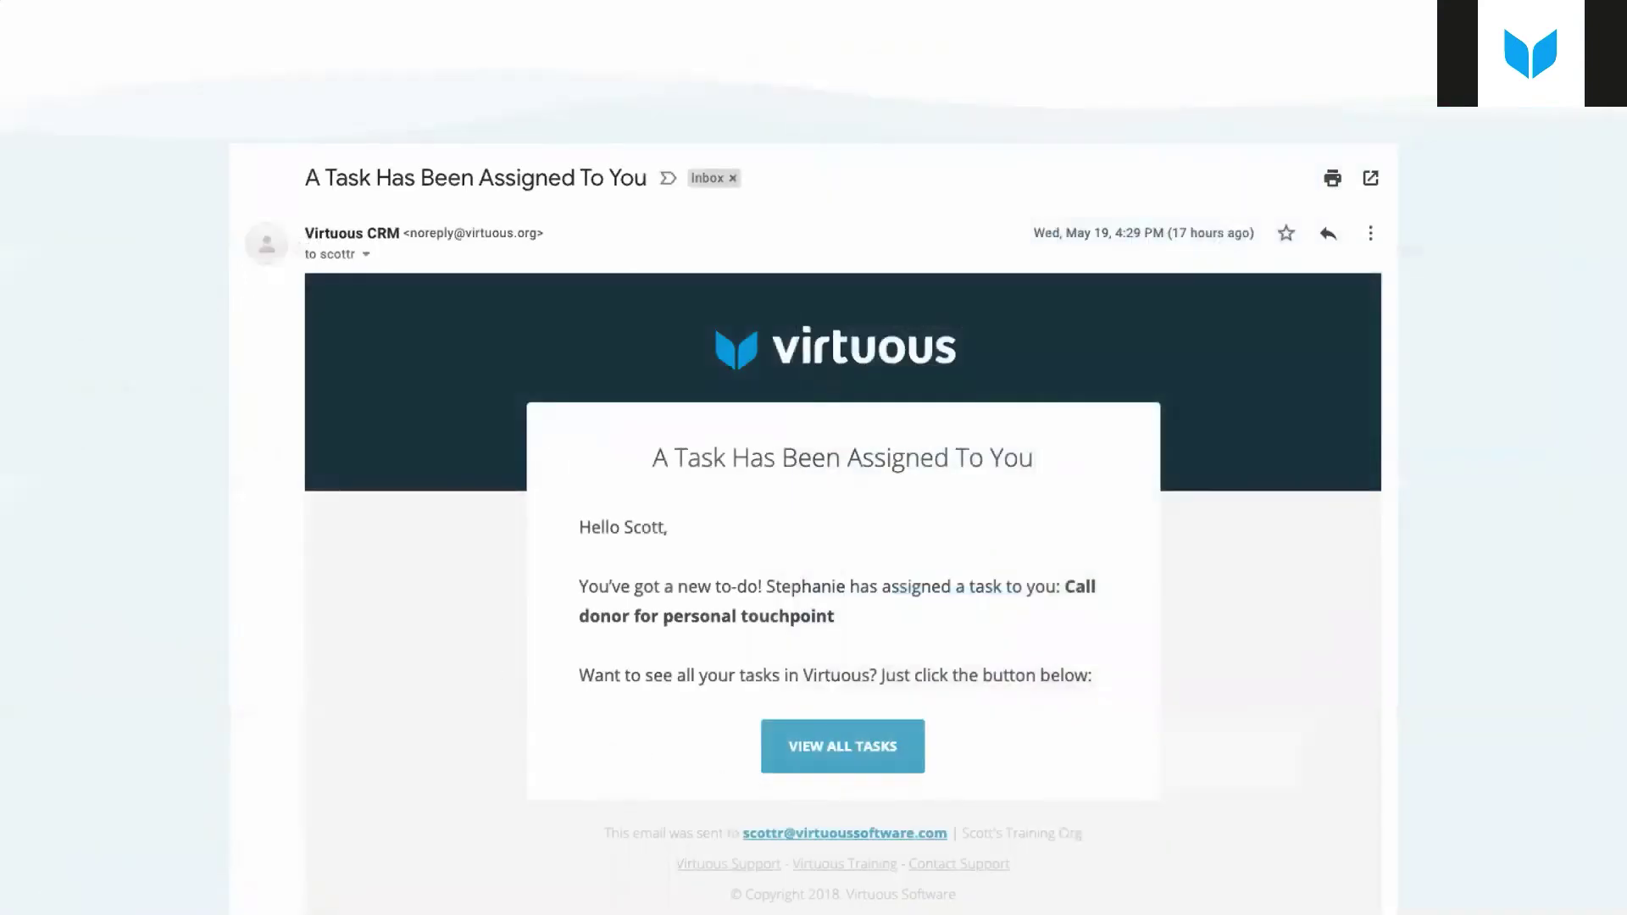
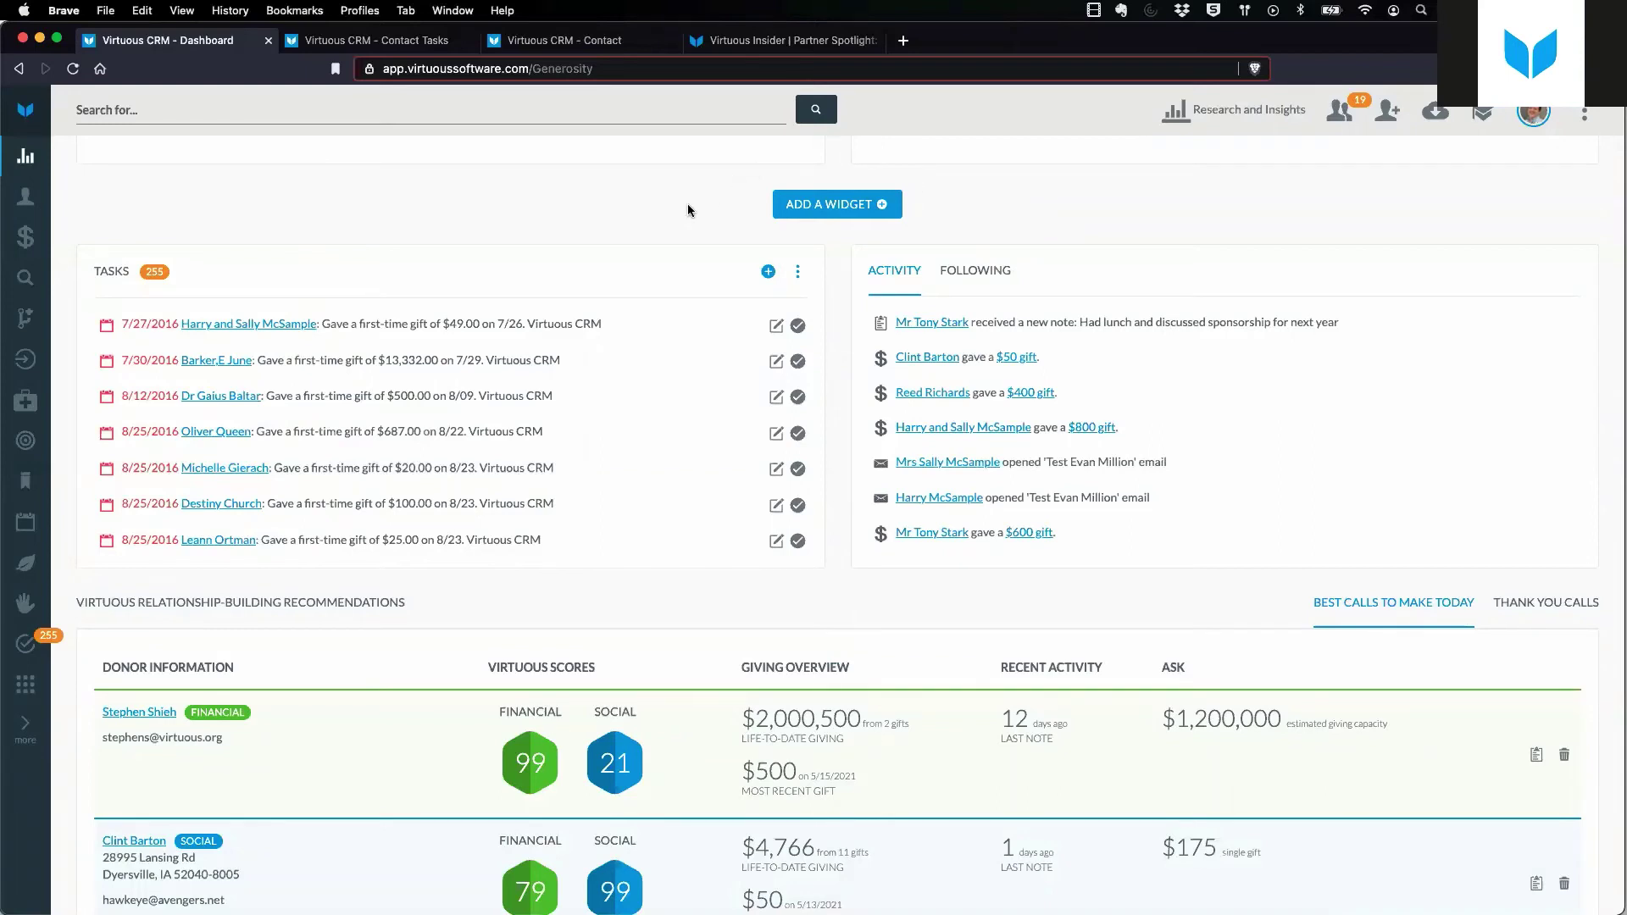
Find the donor contact by full name and examine the editable details of their "Call donor for personal touchpoint" task without saving.
{"action": "left_click", "coordinate": [378, 40]}
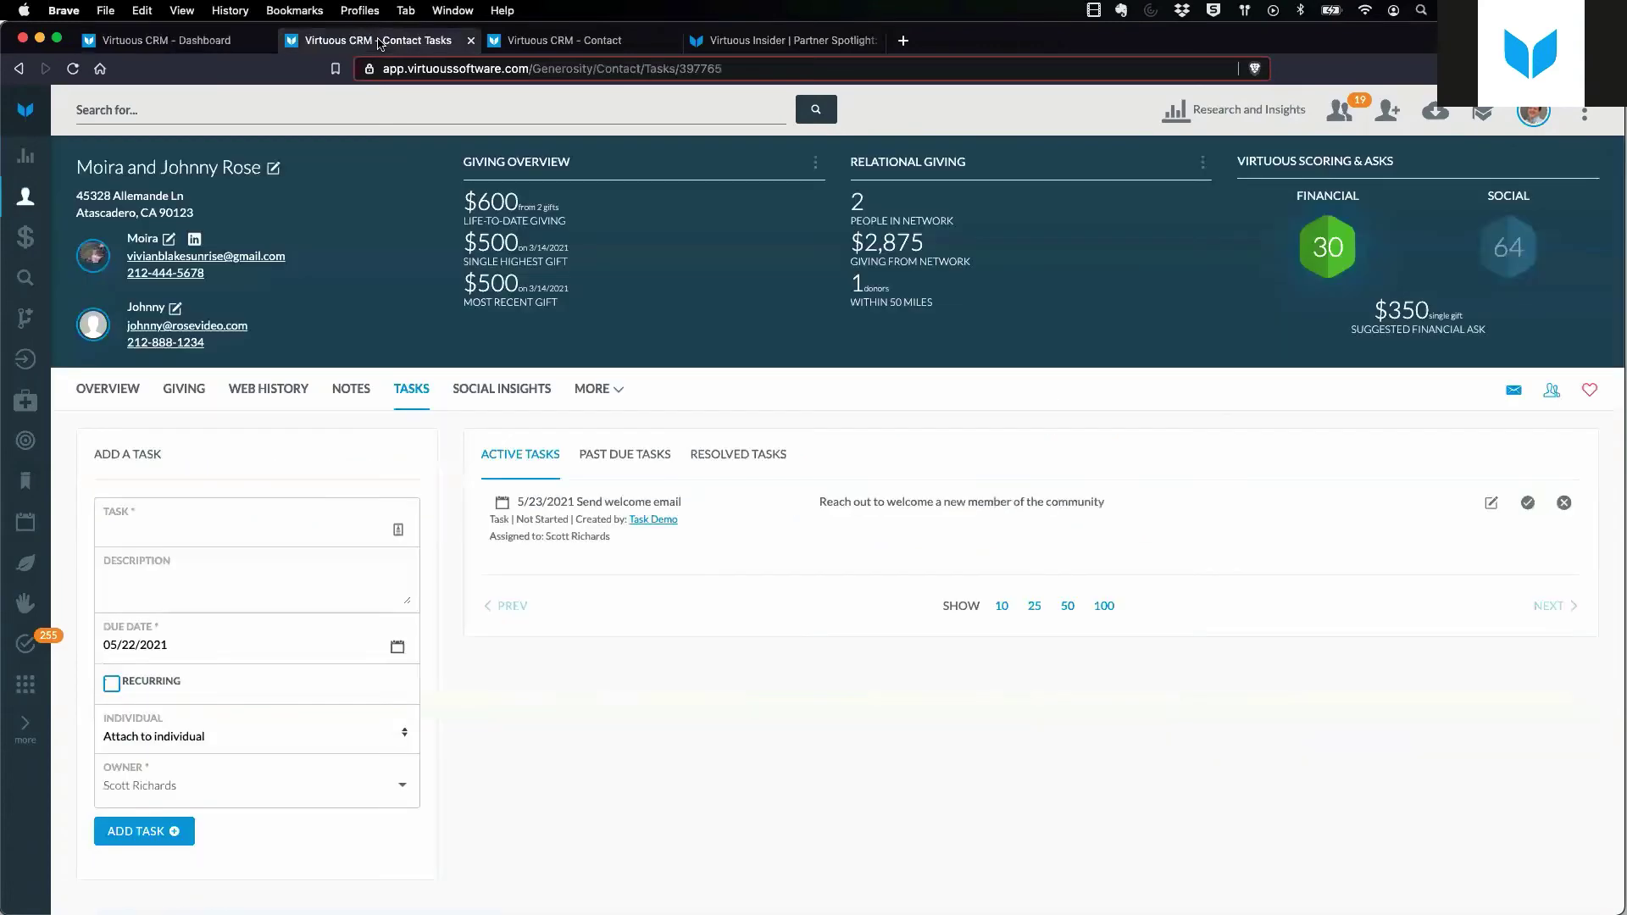
{"action": "left_click", "coordinate": [546, 42]}
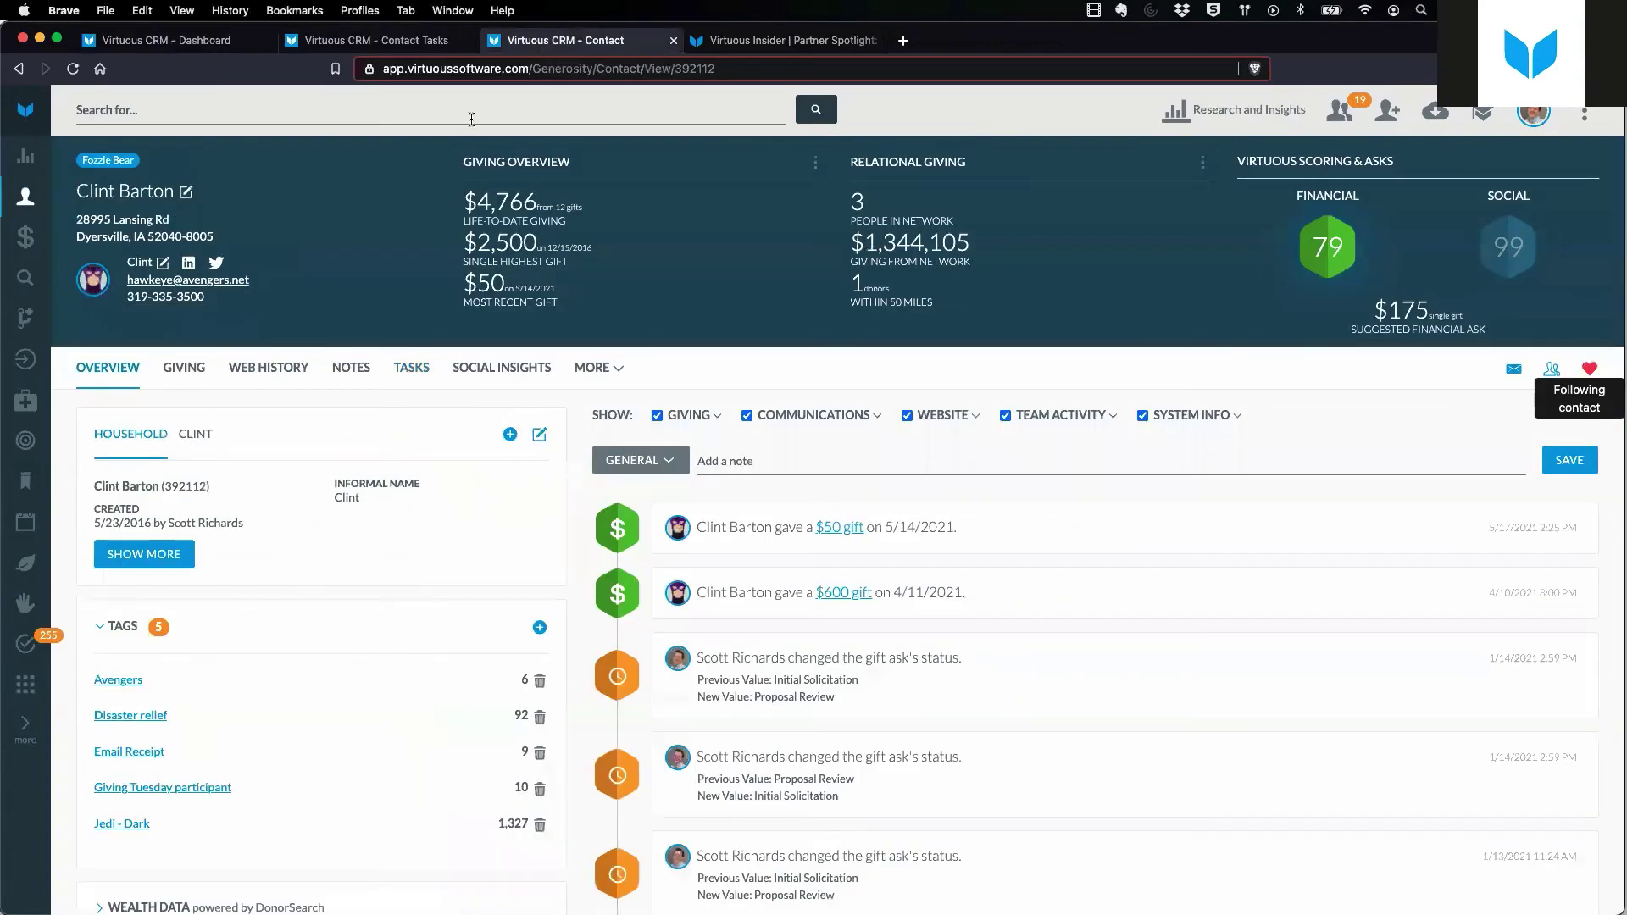
{"action": "left_click", "coordinate": [195, 112]}
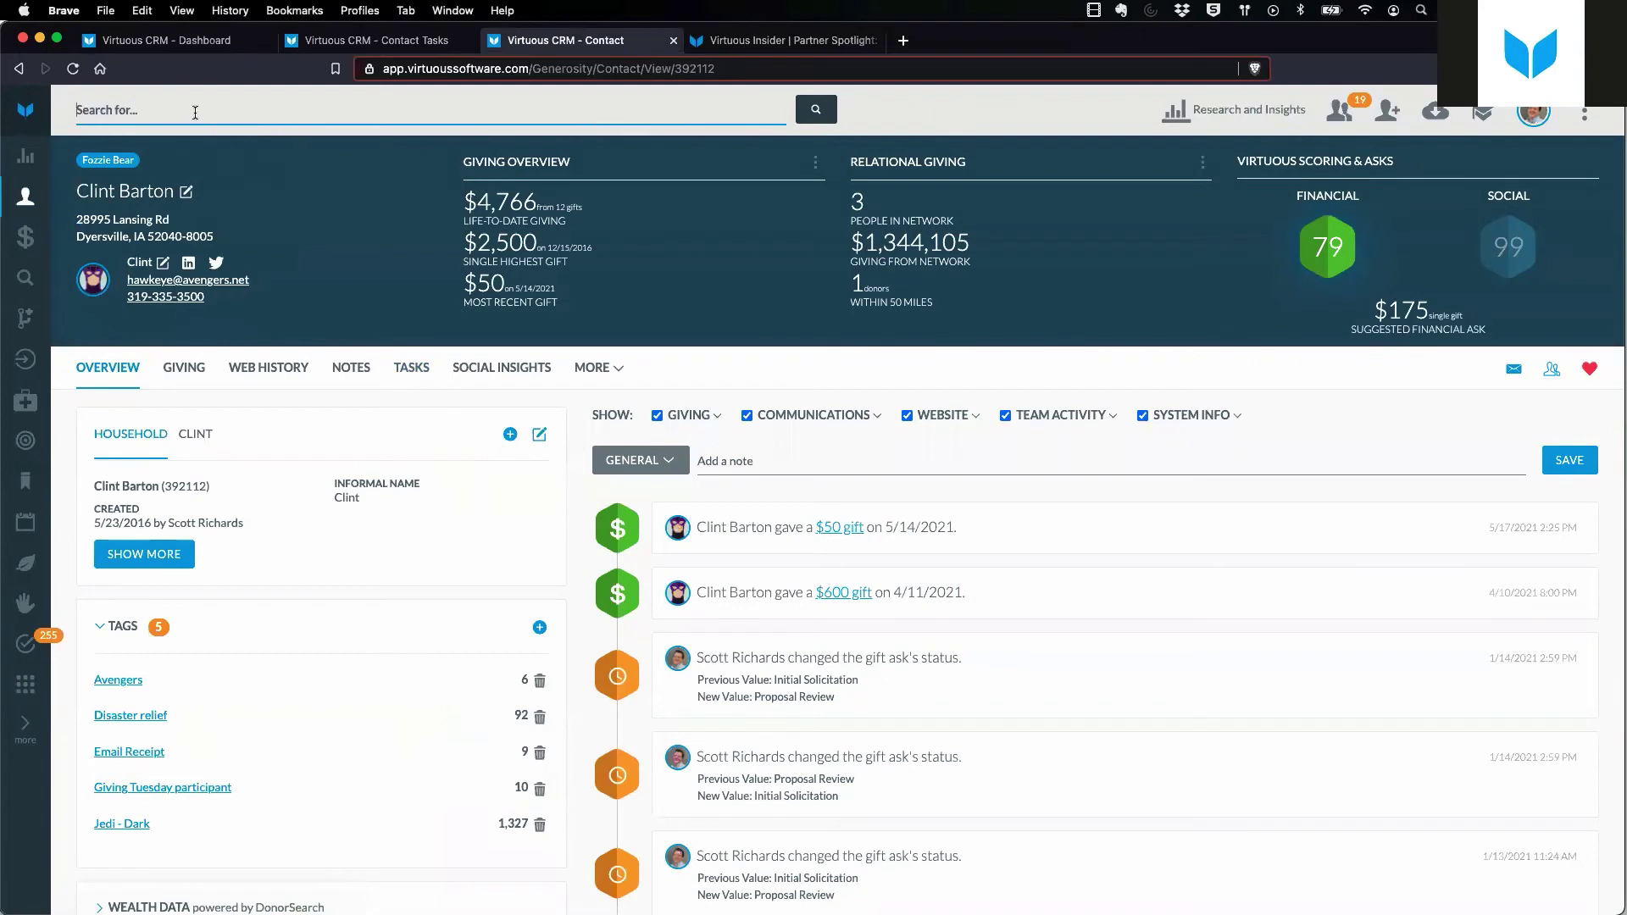
{"action": "type", "text": "Tony Stark"}
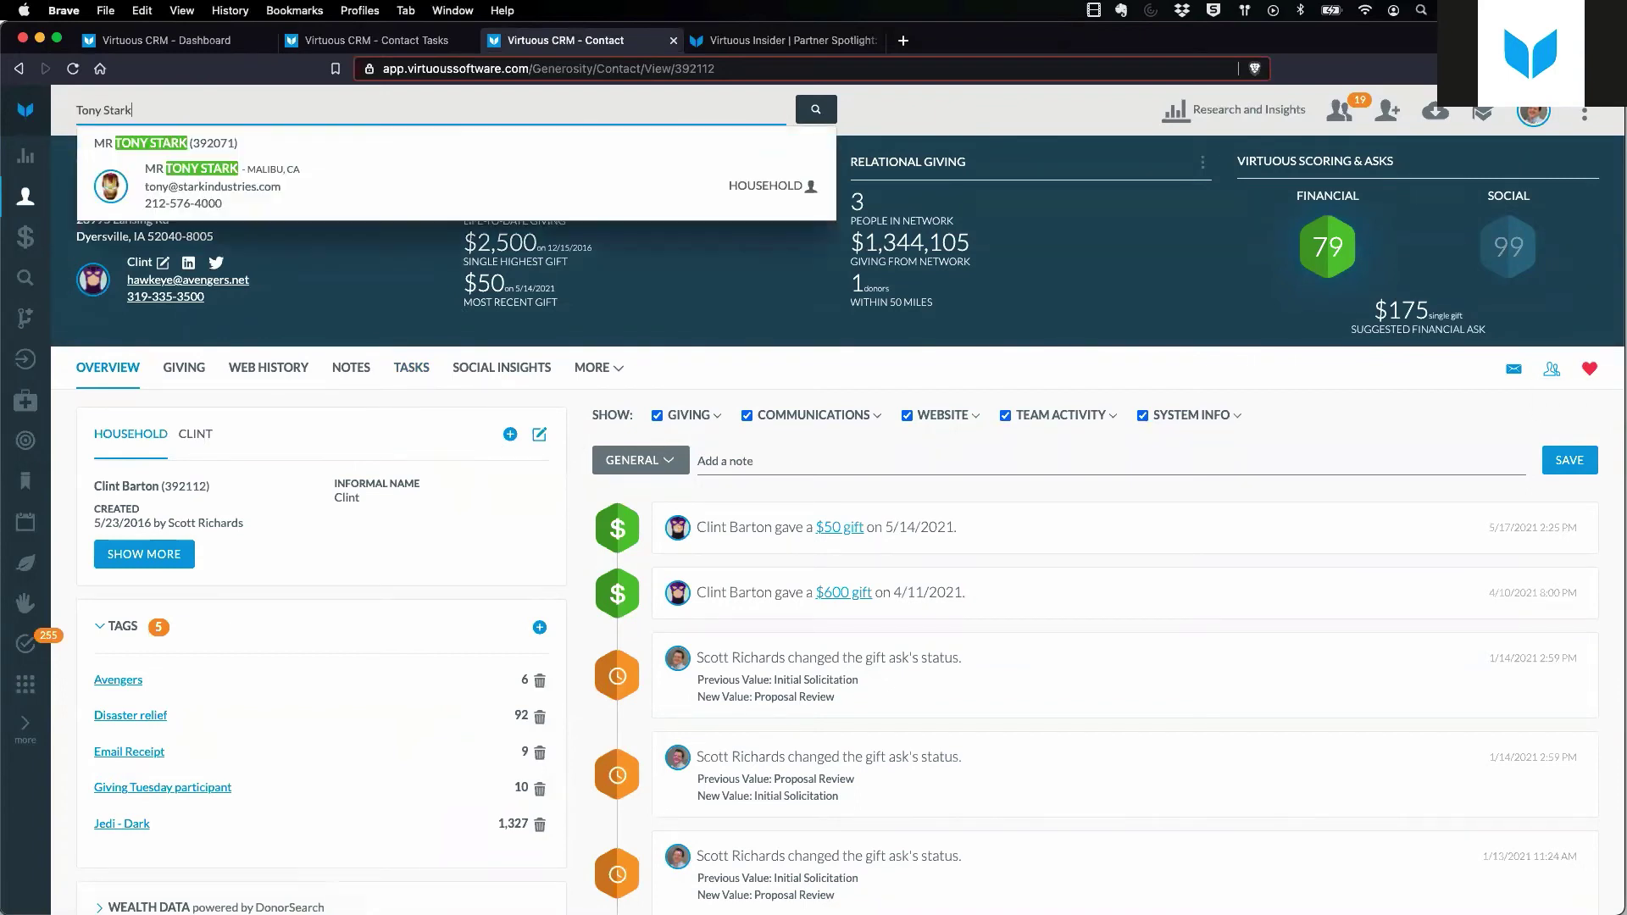
{"action": "left_click", "coordinate": [260, 172]}
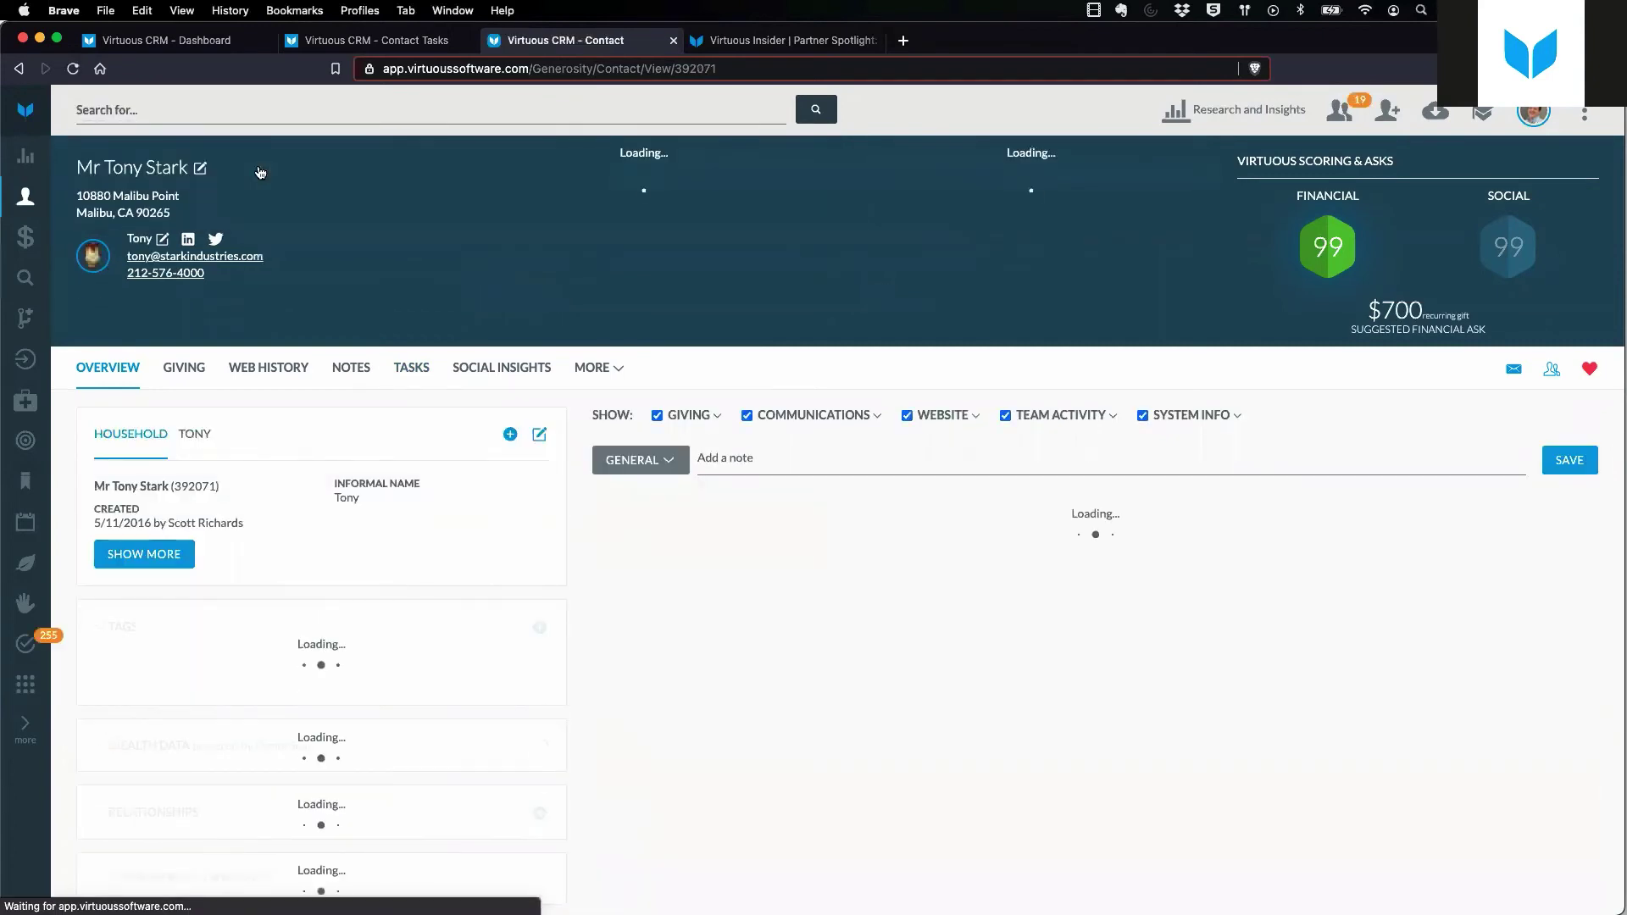
{"action": "left_click", "coordinate": [413, 369]}
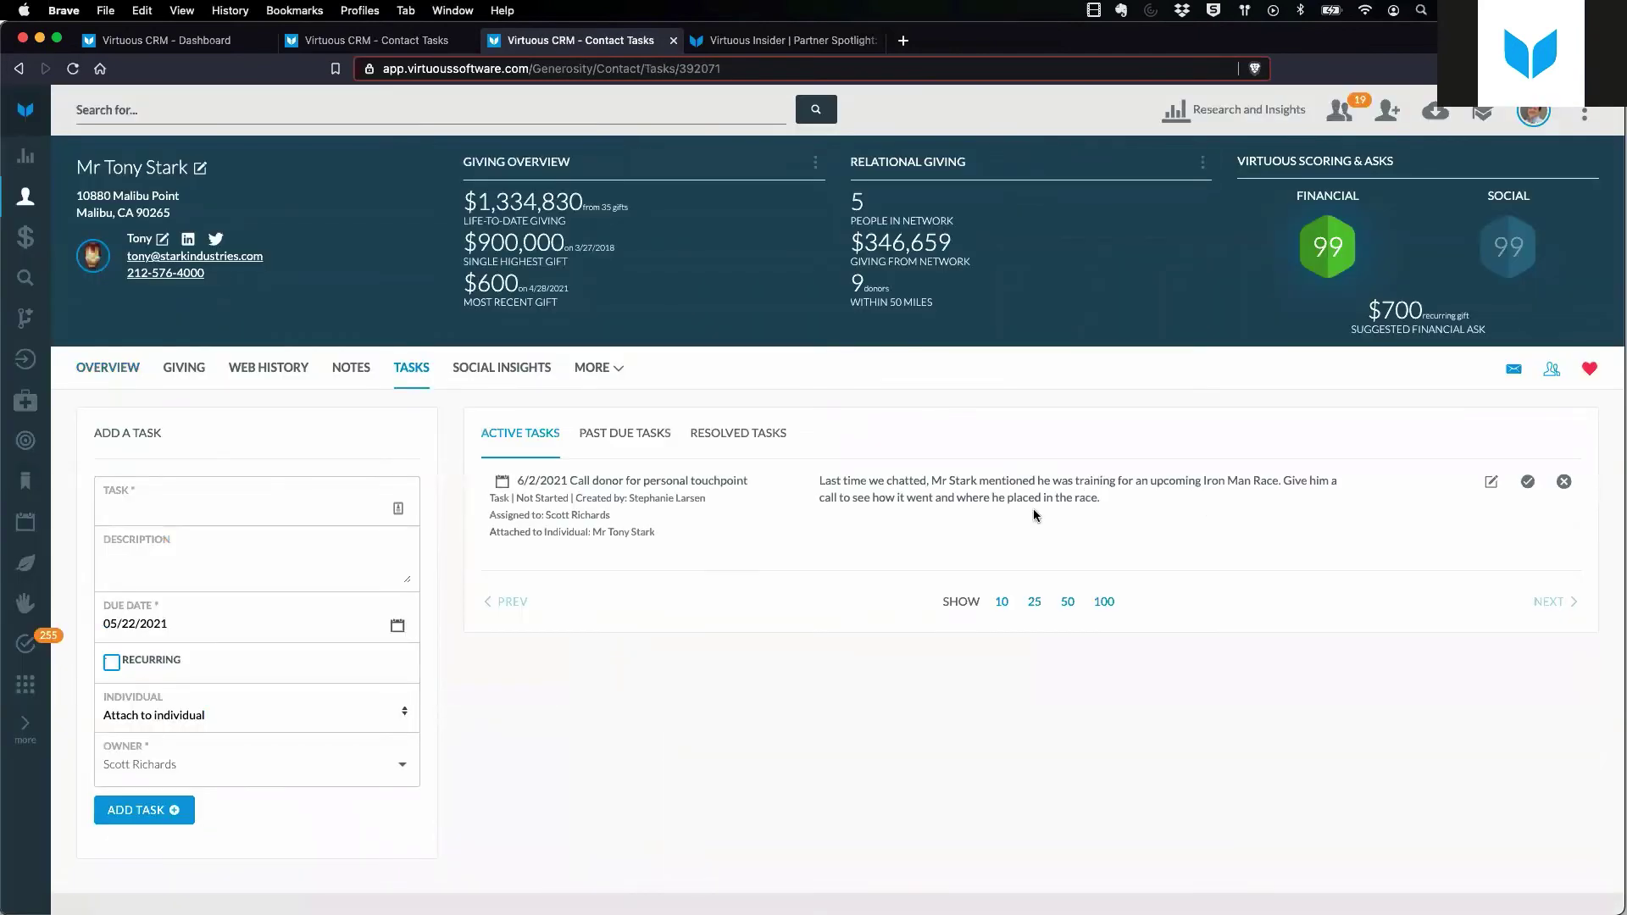
{"action": "left_click", "coordinate": [1489, 482]}
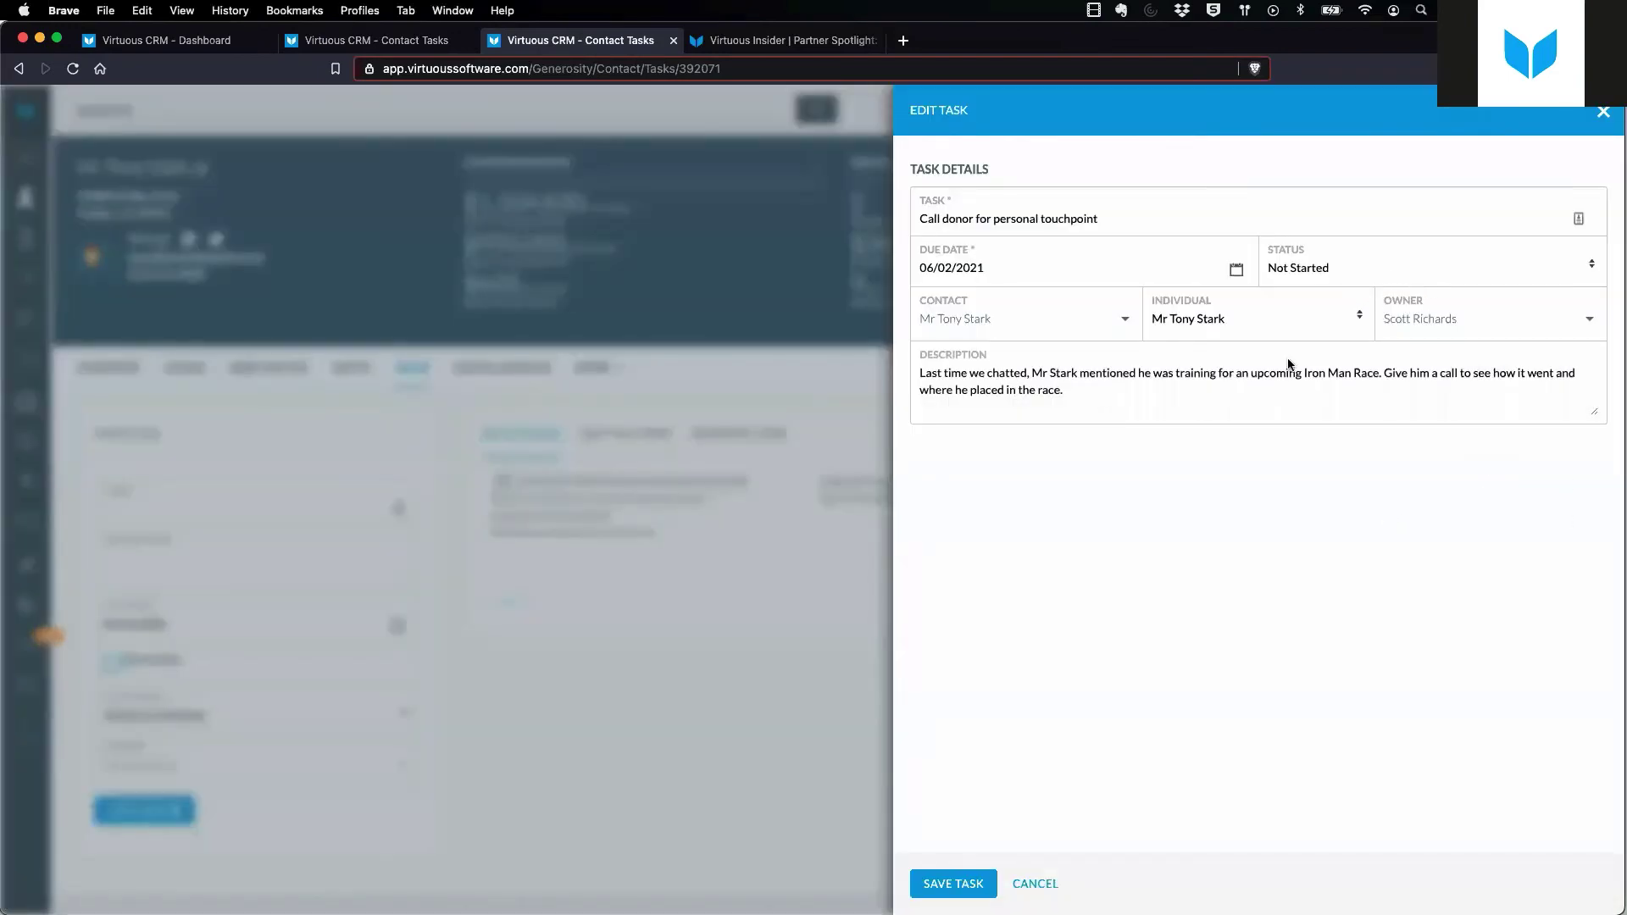
{"action": "left_click", "coordinate": [1037, 884]}
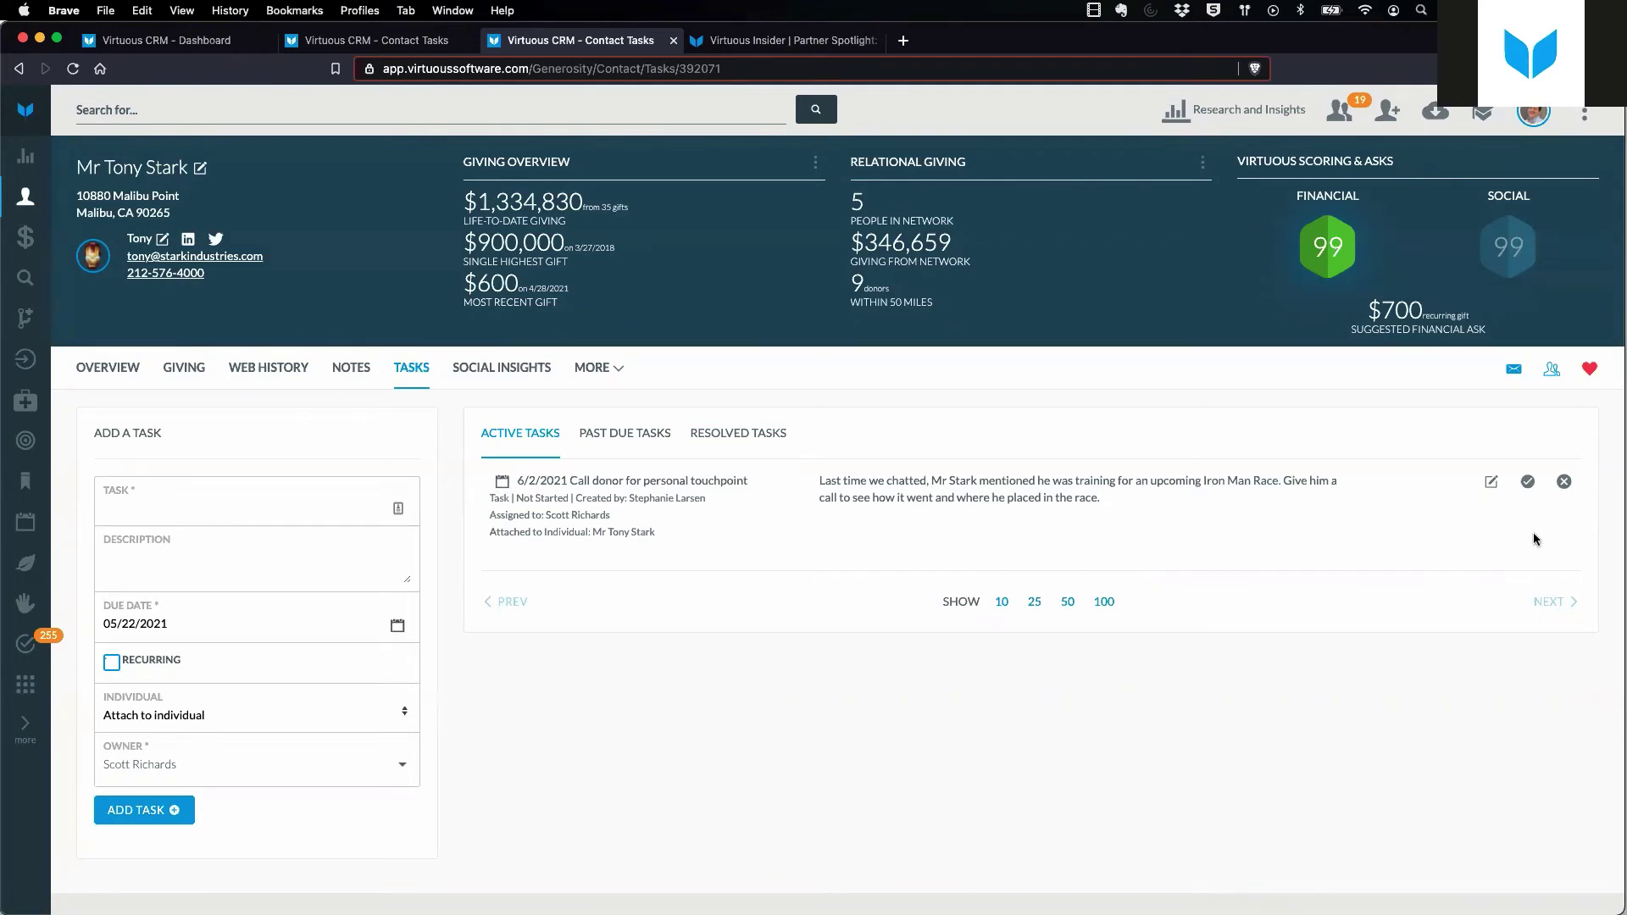
Start completing the "Call donor for personal touchpoint" task, keeping the contact note enabled and setting its type to Call.
{"action": "left_click", "coordinate": [1527, 482]}
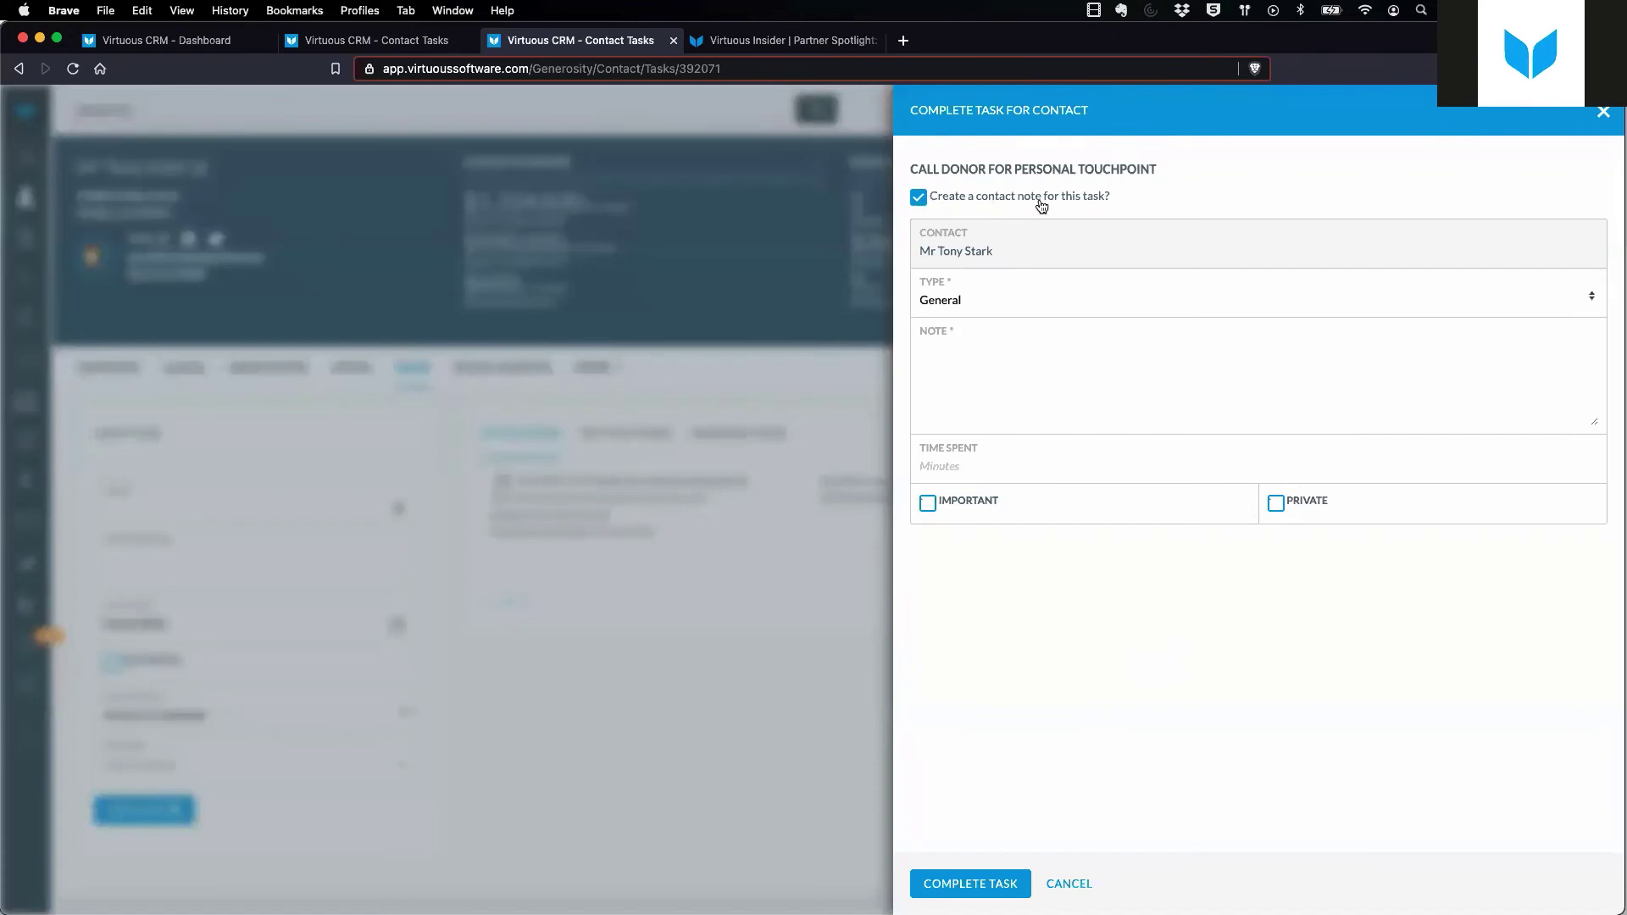
{"action": "left_click", "coordinate": [918, 198]}
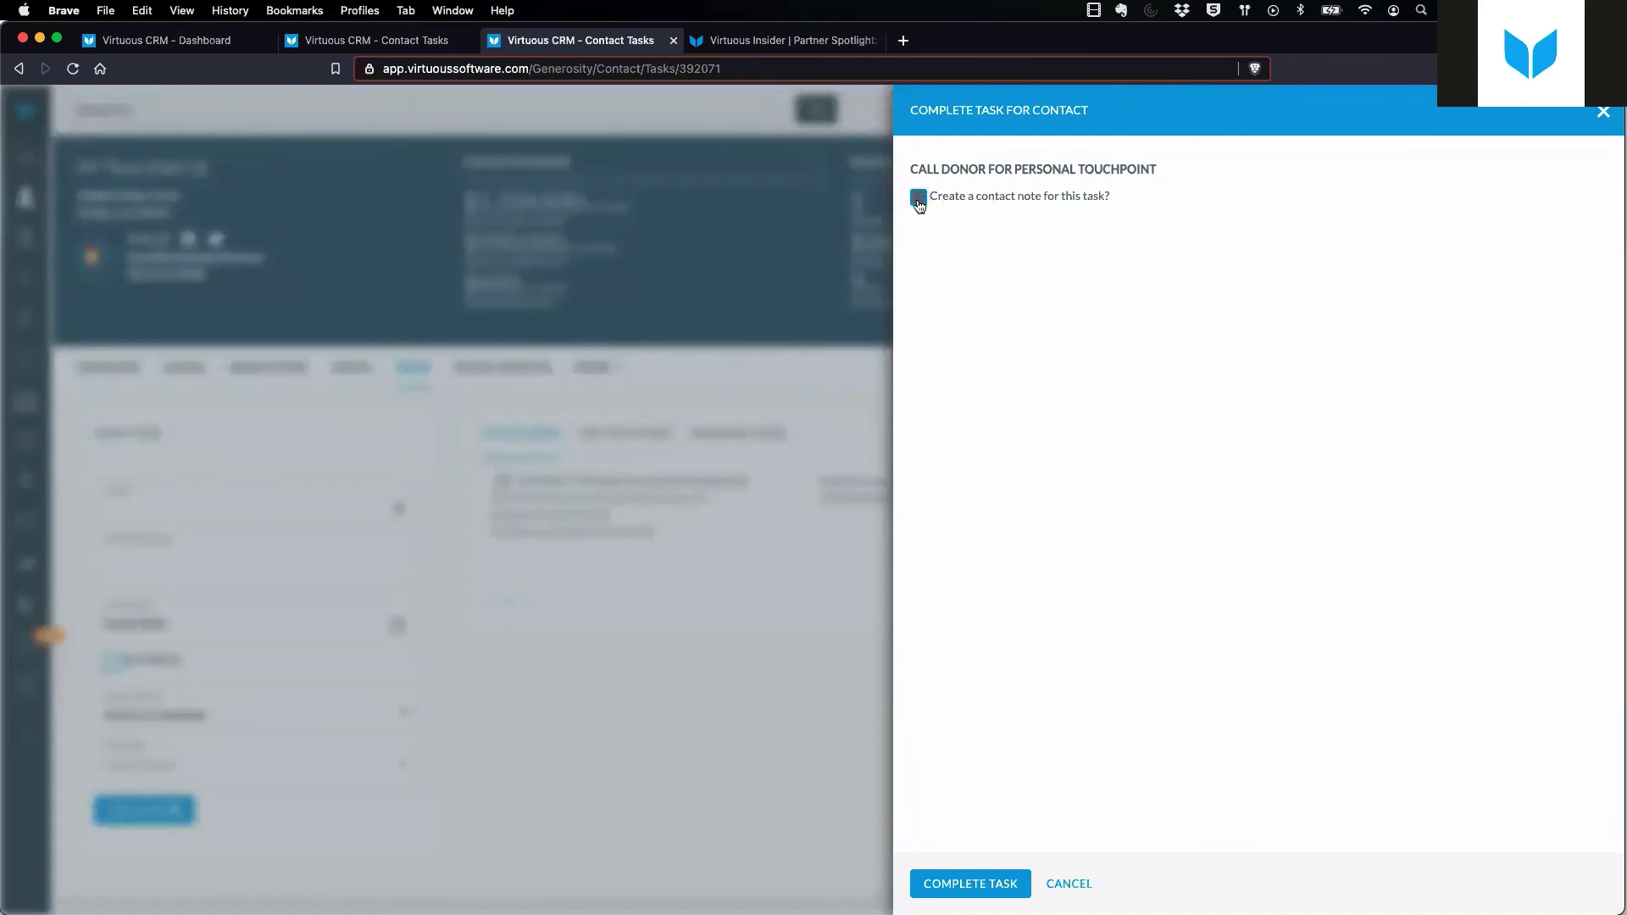
{"action": "left_click", "coordinate": [918, 197]}
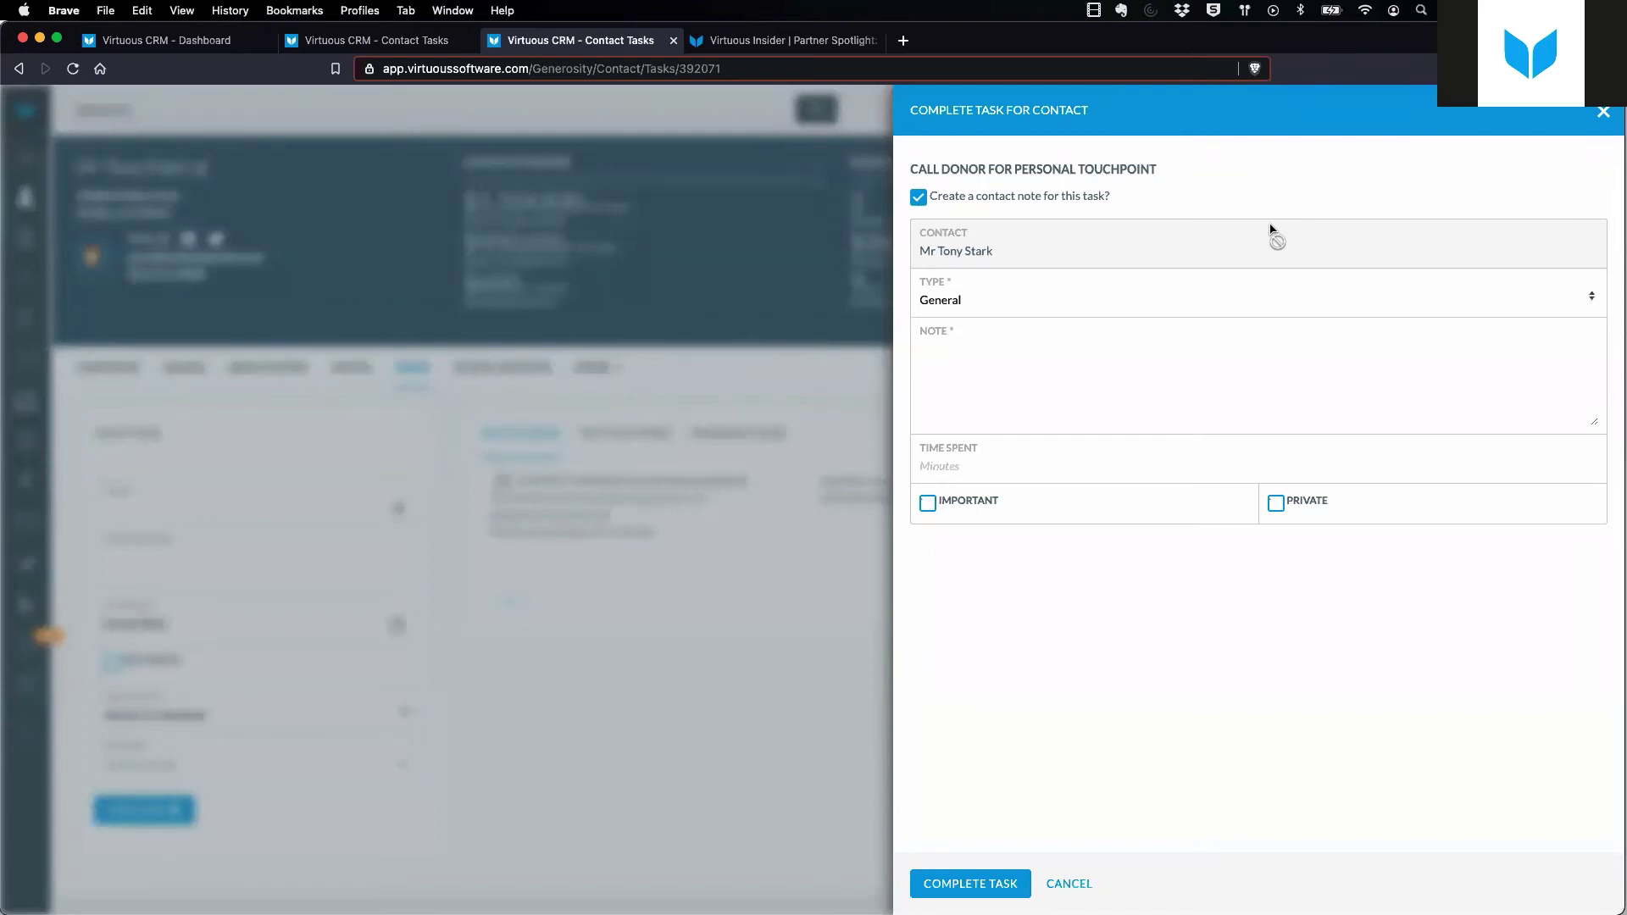
{"action": "left_click", "coordinate": [1049, 304]}
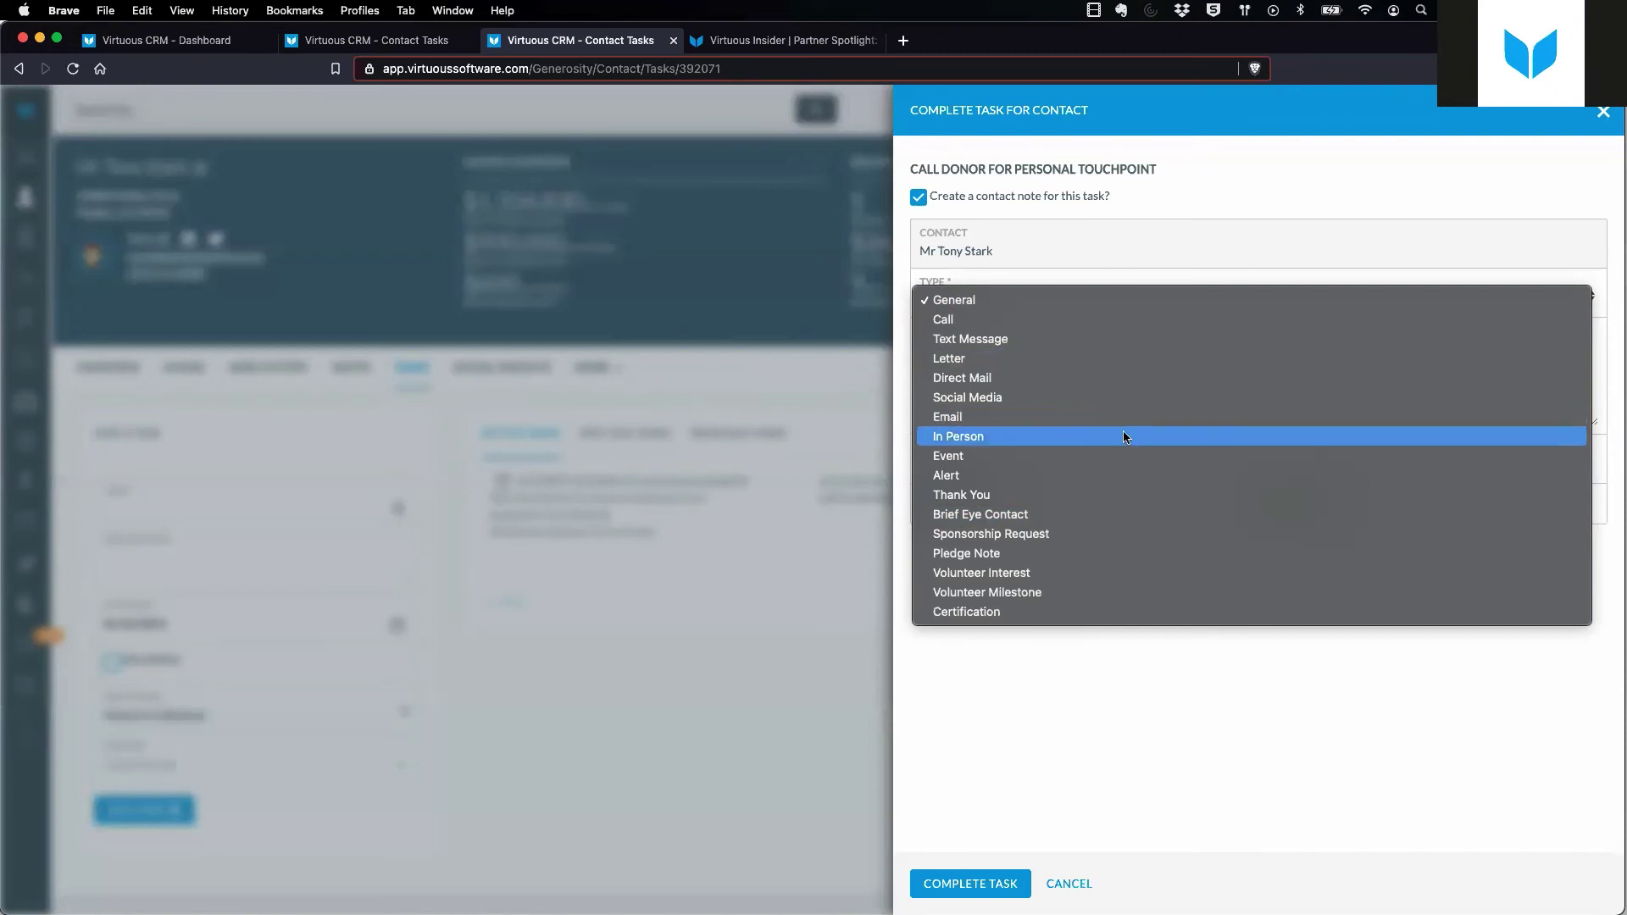
{"action": "left_click", "coordinate": [1029, 310]}
Enter the note "Called and spoke to", the person's first name, and "and she said that everything is going swell", correcting the misspelling to "going".
{"action": "left_click", "coordinate": [995, 343]}
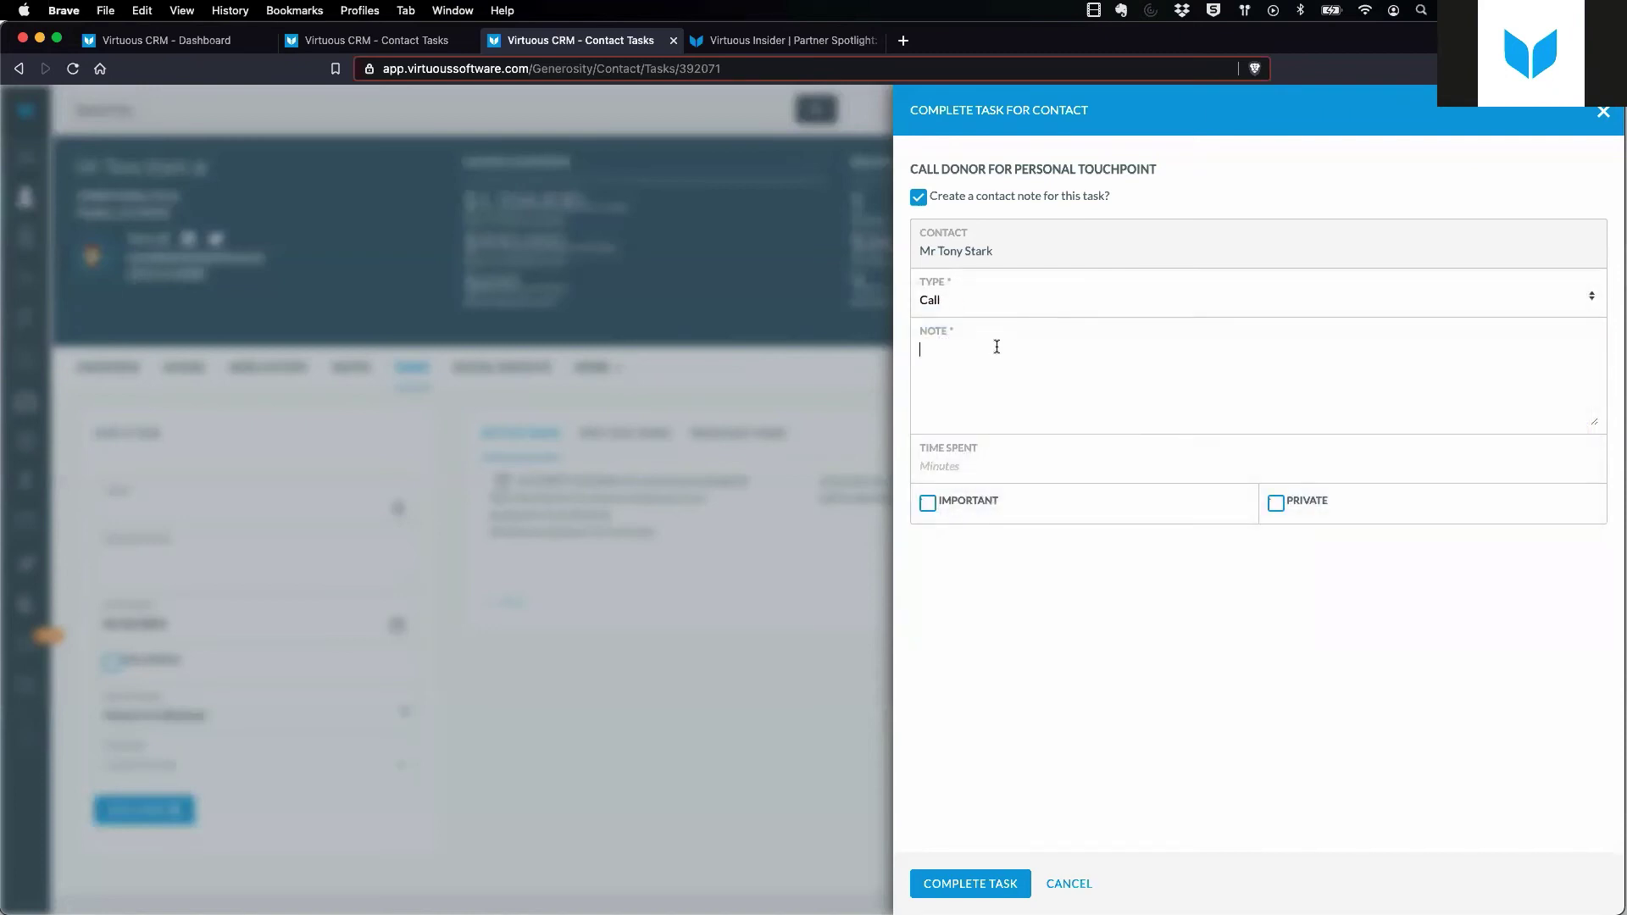
{"action": "type", "text": "Called and spoke to Pepper and she"}
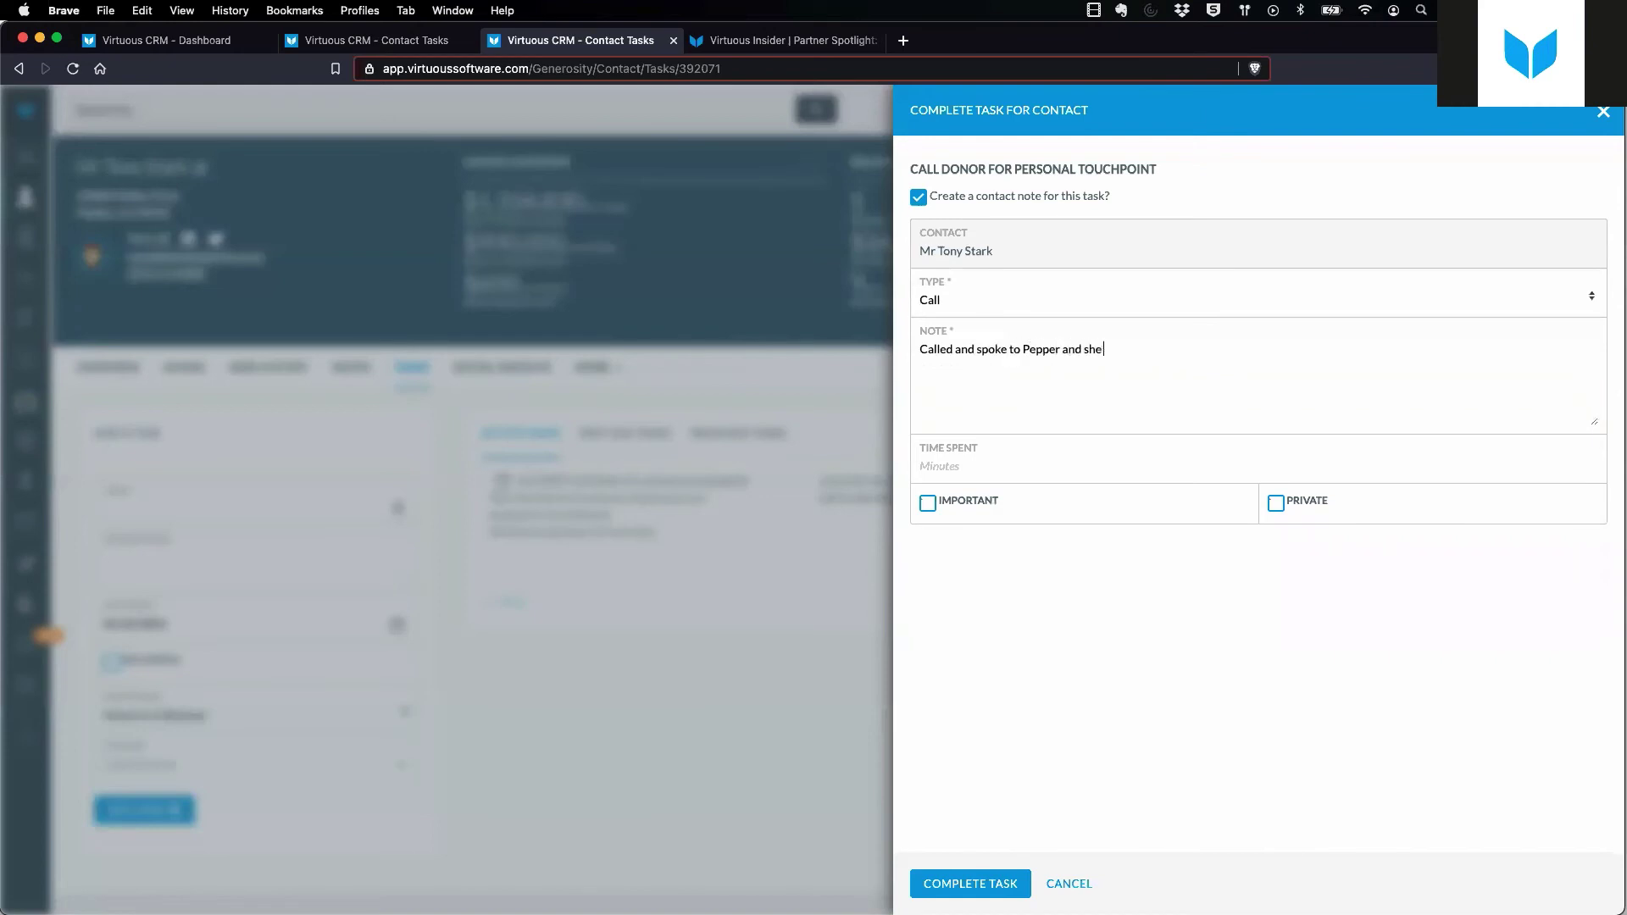
{"action": "type", "text": " said that everything is goning swell"}
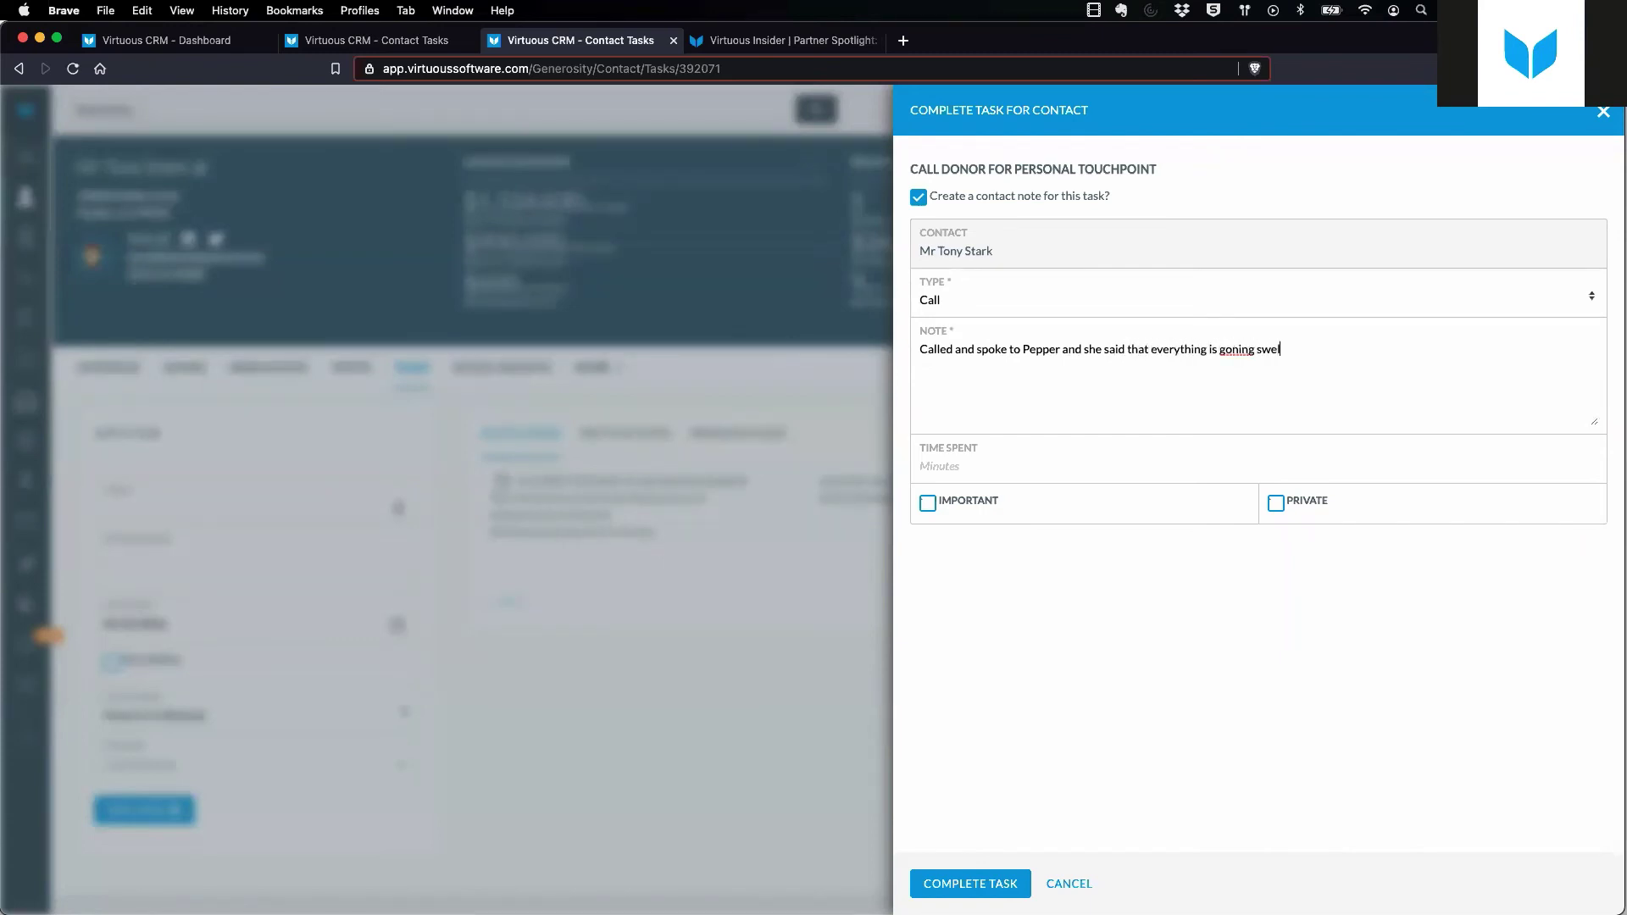
{"action": "right_click", "coordinate": [1230, 347]}
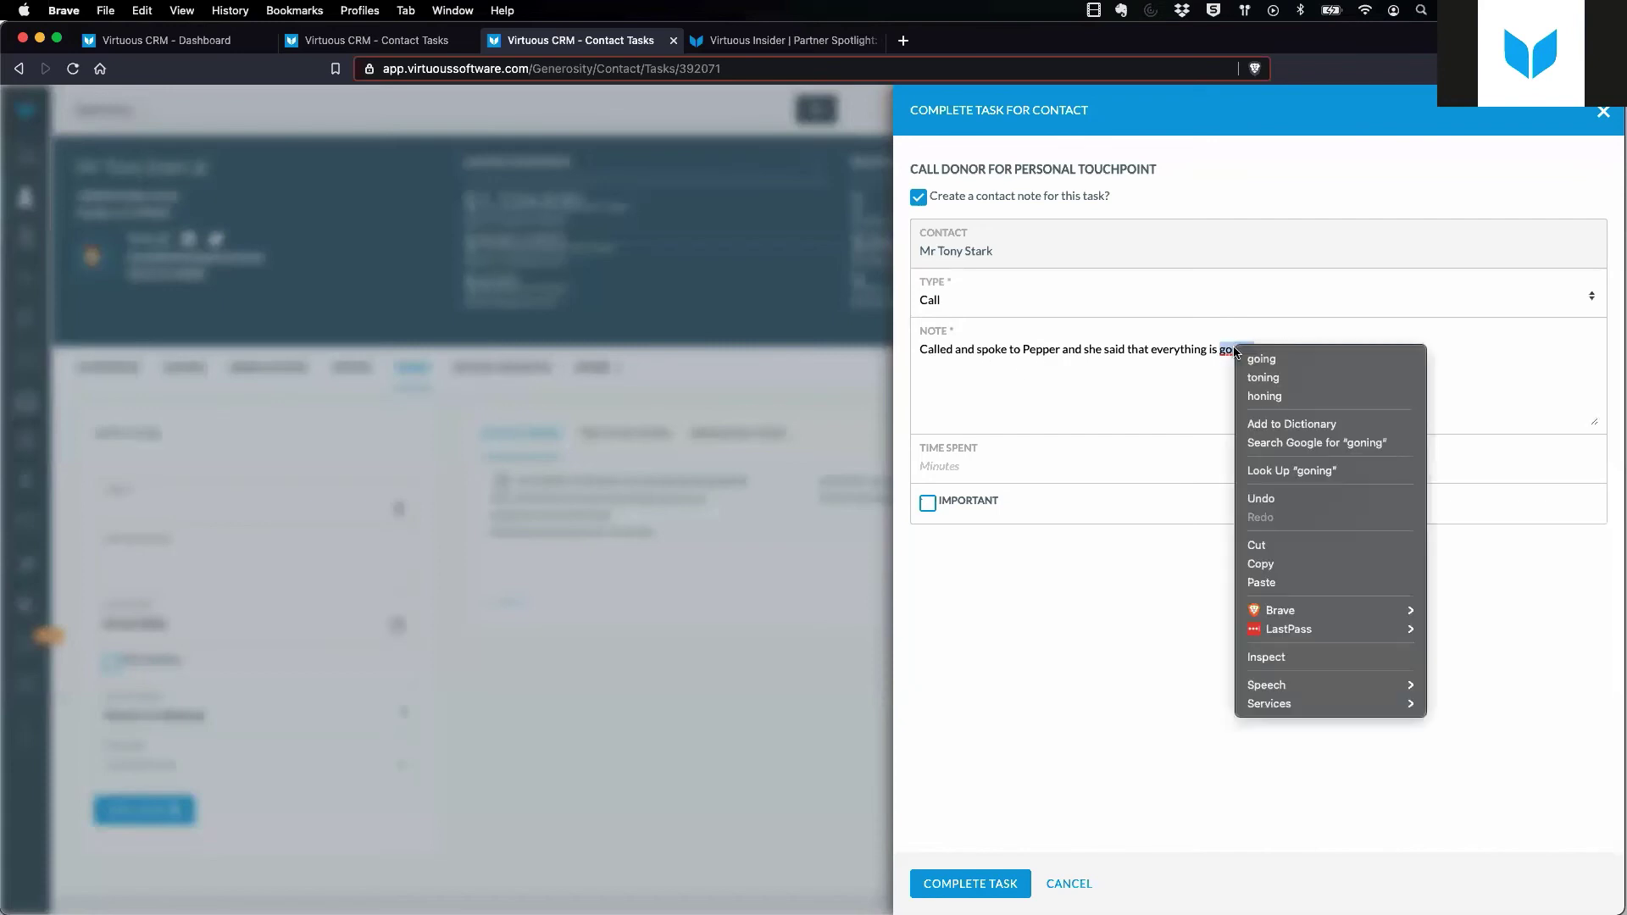
{"action": "left_click", "coordinate": [1252, 359]}
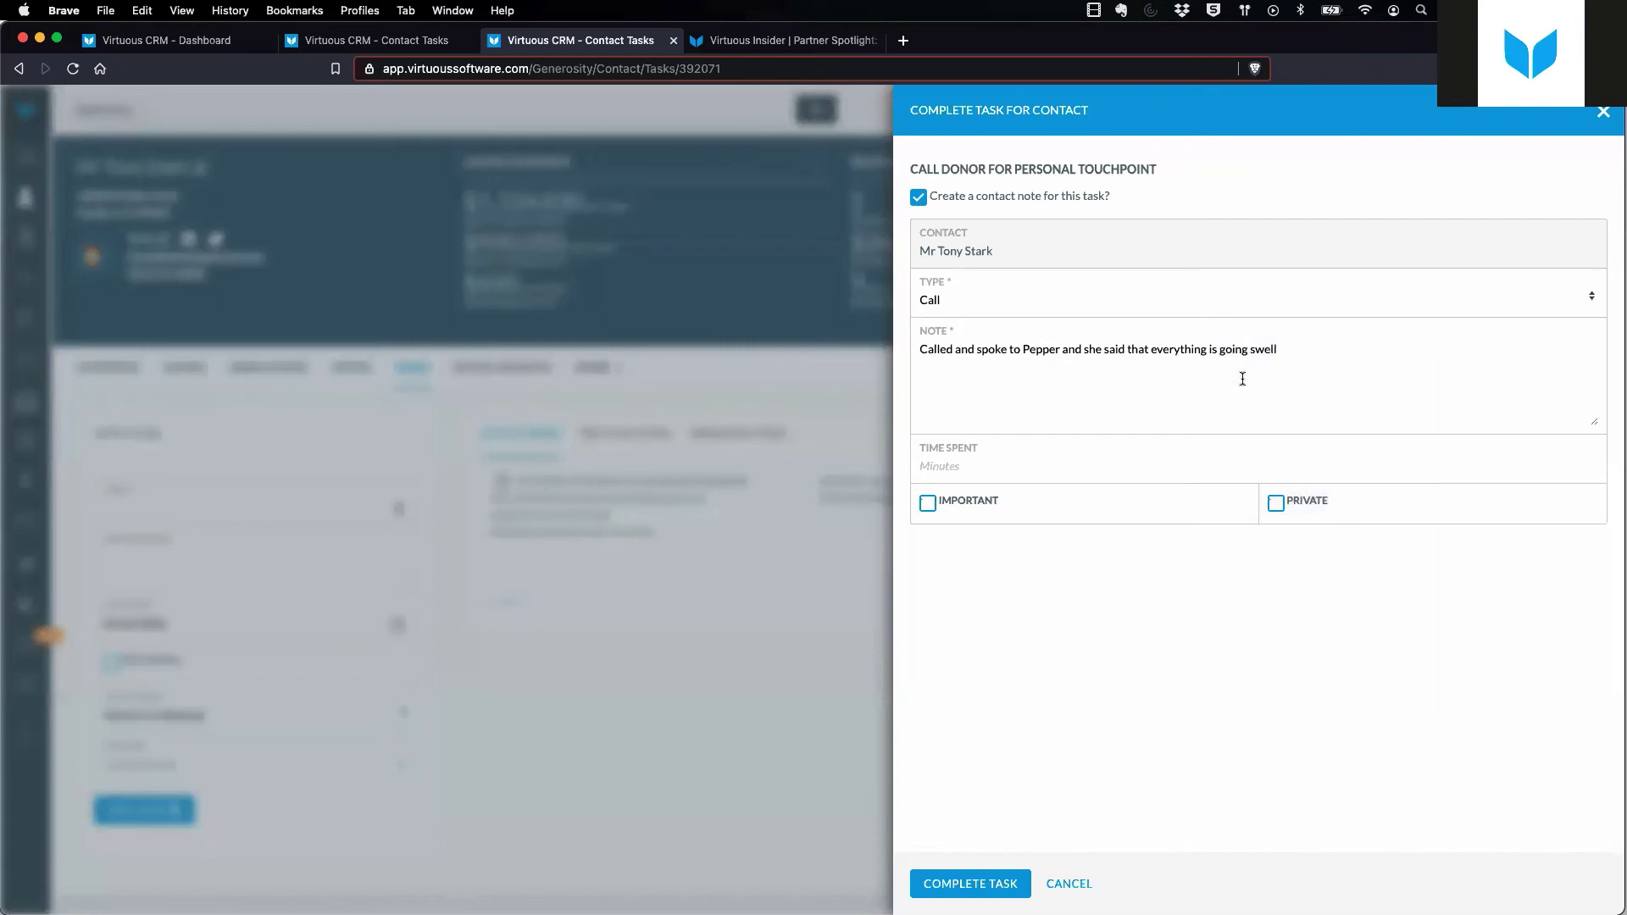
Set the time spent to 20 minutes and complete the "Call donor for personal touchpoint" task.
{"action": "left_click", "coordinate": [973, 462]}
{"action": "type", "text": "20"}
{"action": "left_click", "coordinate": [970, 882]}
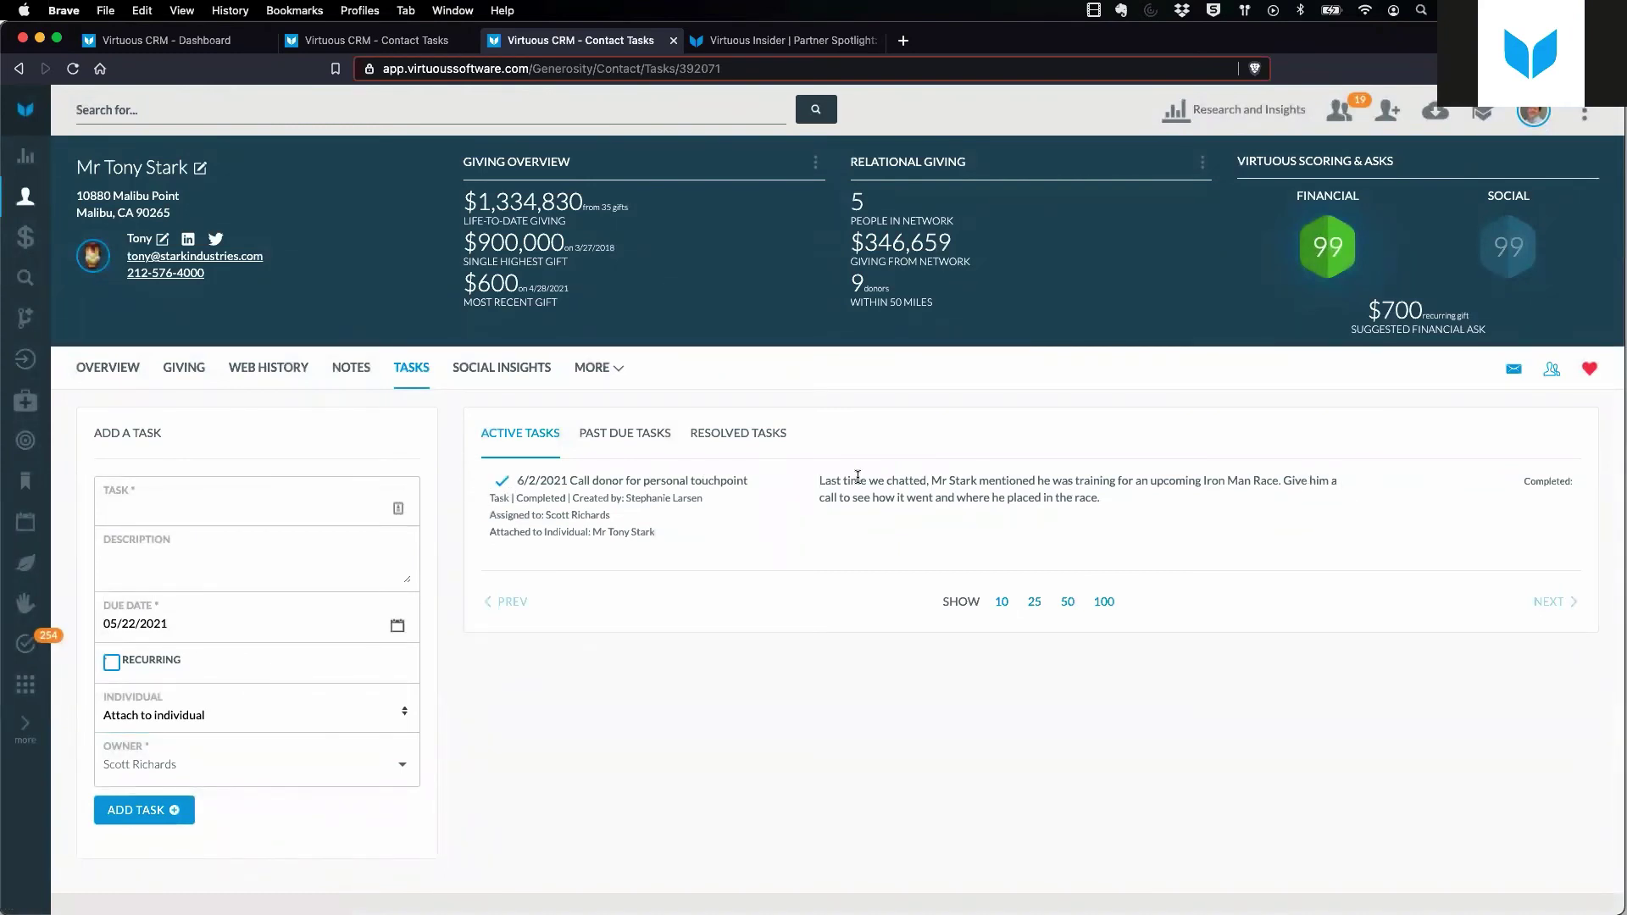
Open the contact's notes and examine the completed task's creator, call note and time spent in the note history.
{"action": "left_click", "coordinate": [351, 368]}
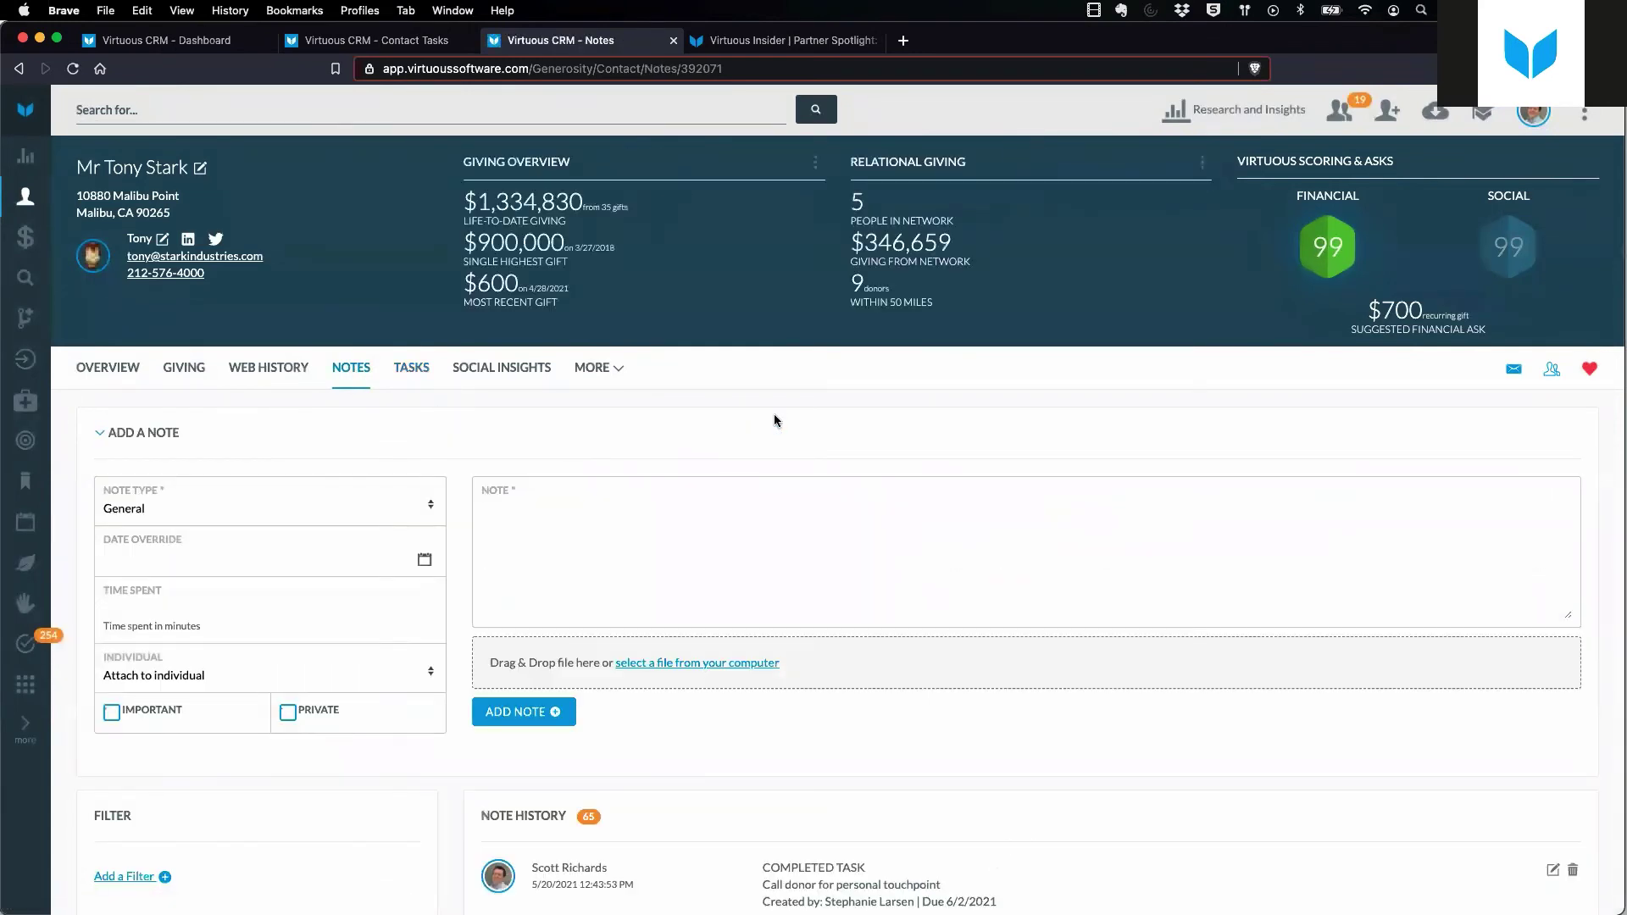
{"action": "scroll", "coordinate": [901, 473], "scroll_direction": "down", "scroll_amount": 5}
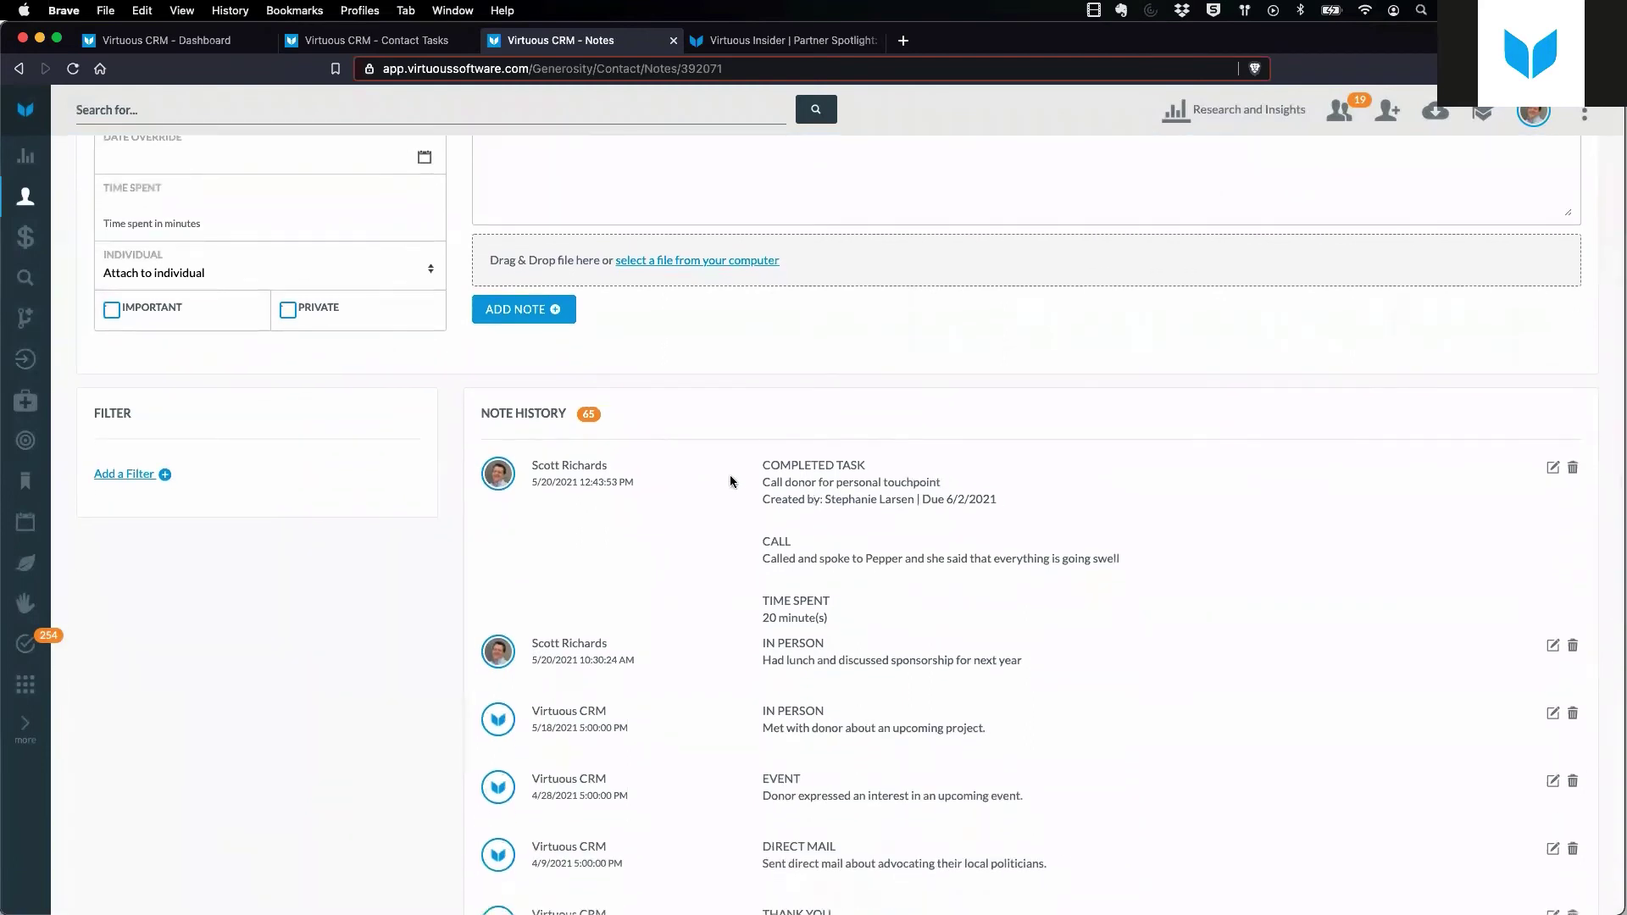
{"action": "left_click_drag", "start_coordinate": [761, 468], "coordinate": [960, 490]}
{"action": "left_click_drag", "start_coordinate": [761, 499], "coordinate": [911, 499]}
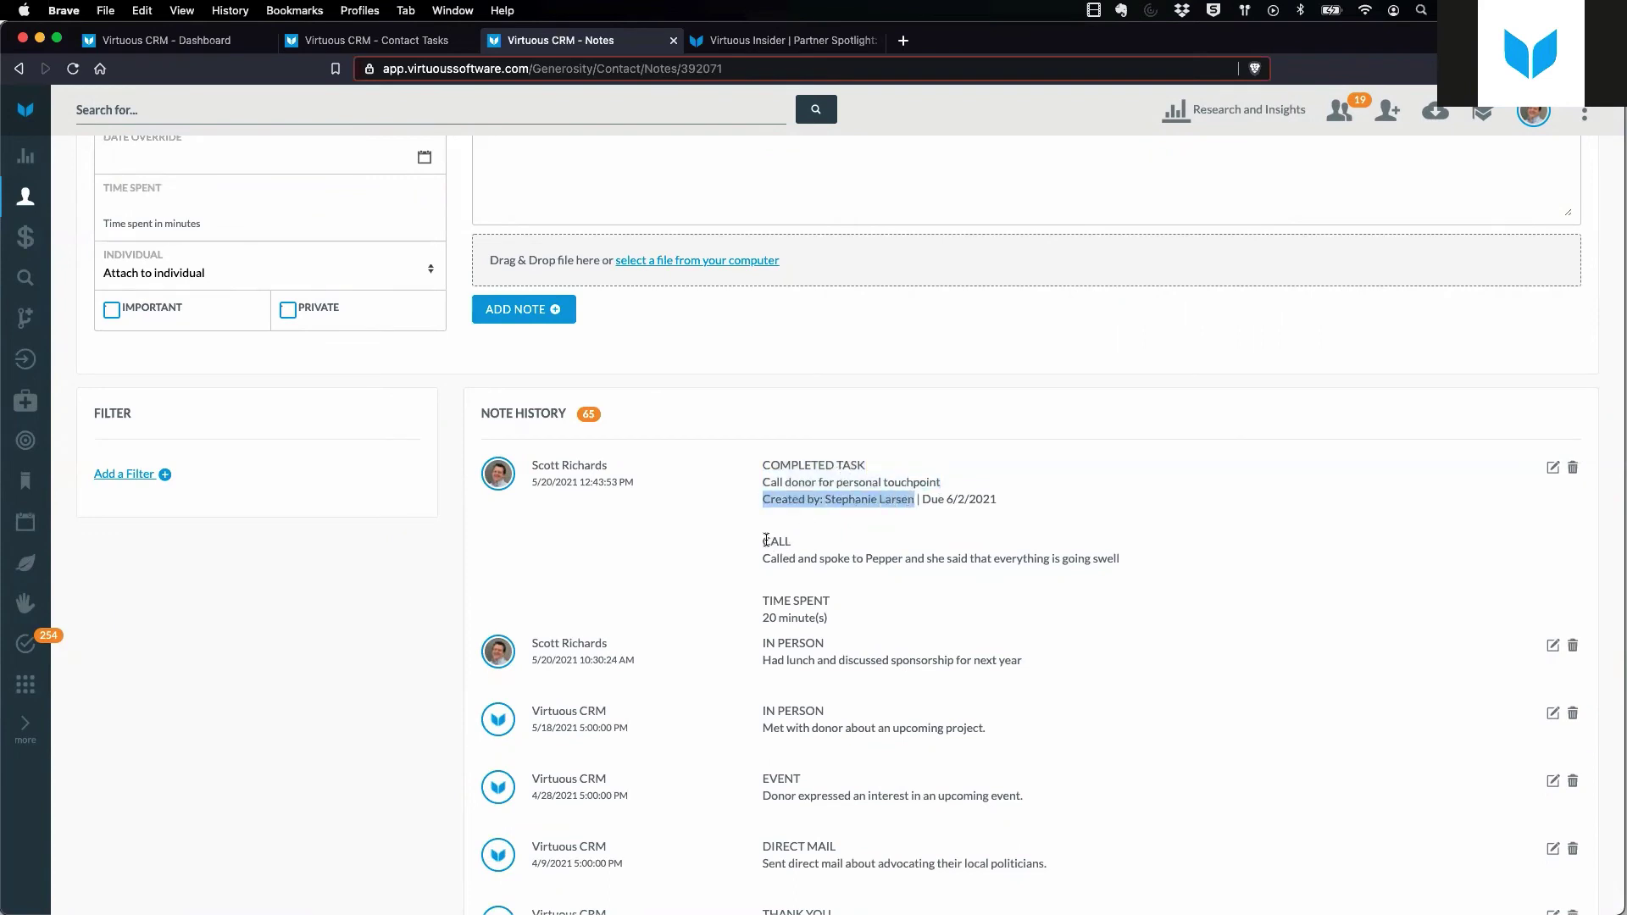
{"action": "left_click_drag", "start_coordinate": [771, 541], "coordinate": [1135, 567]}
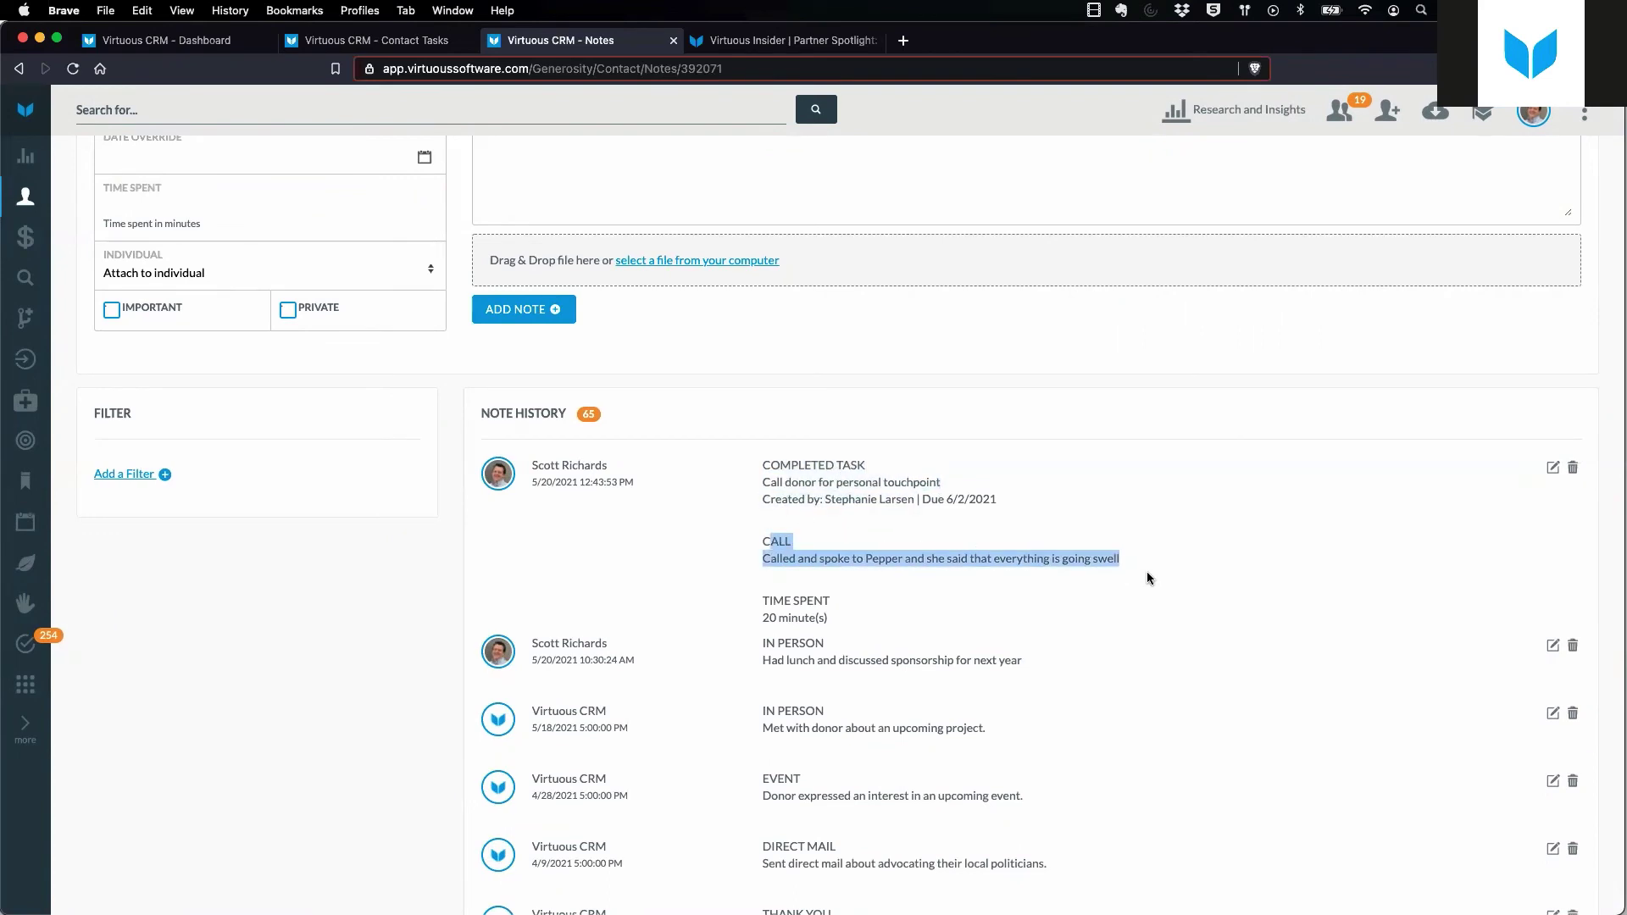
{"action": "left_click", "coordinate": [1146, 571]}
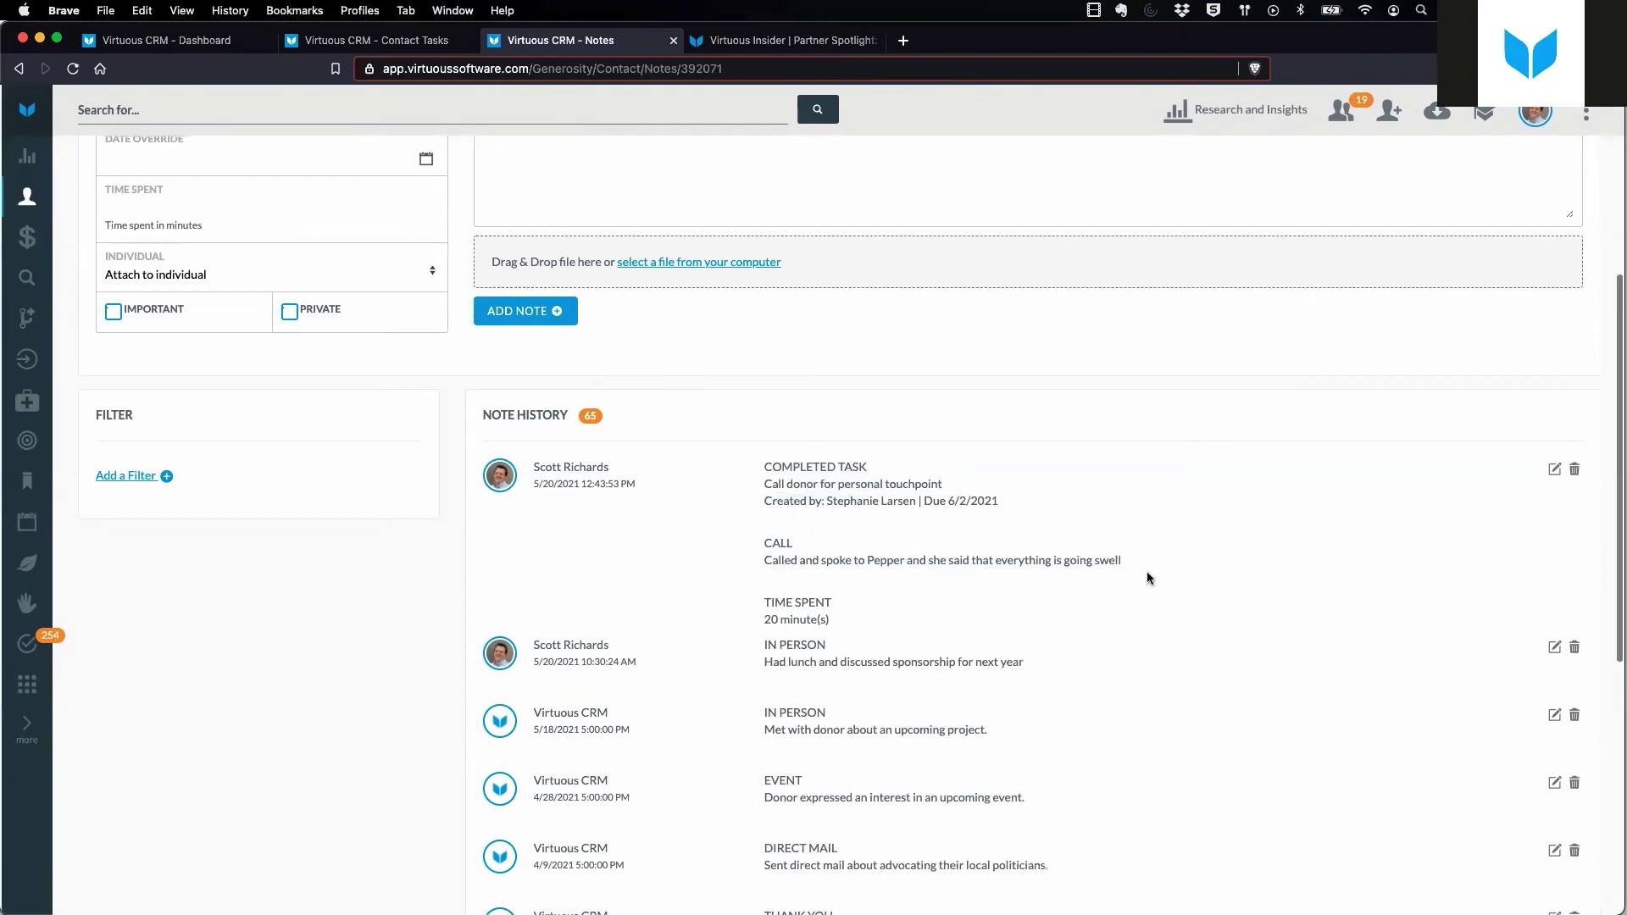
{"action": "scroll", "coordinate": [117, 395], "scroll_direction": "up", "scroll_amount": 5}
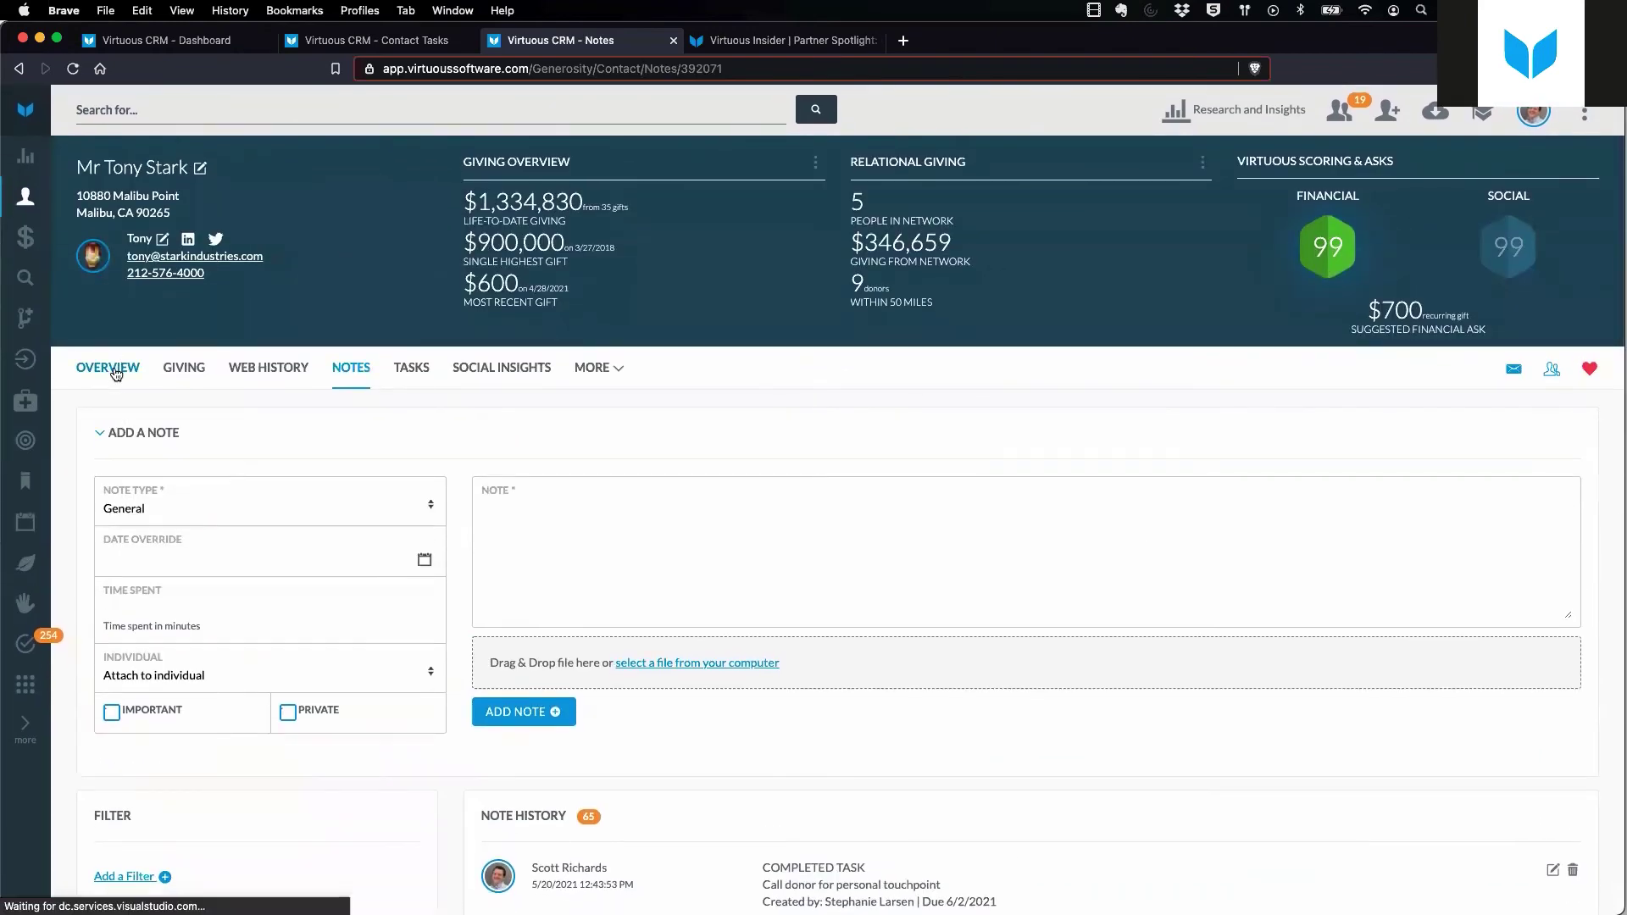
Open the contact's overview and examine the newest note entry in the activity timeline.
{"action": "left_click", "coordinate": [114, 370]}
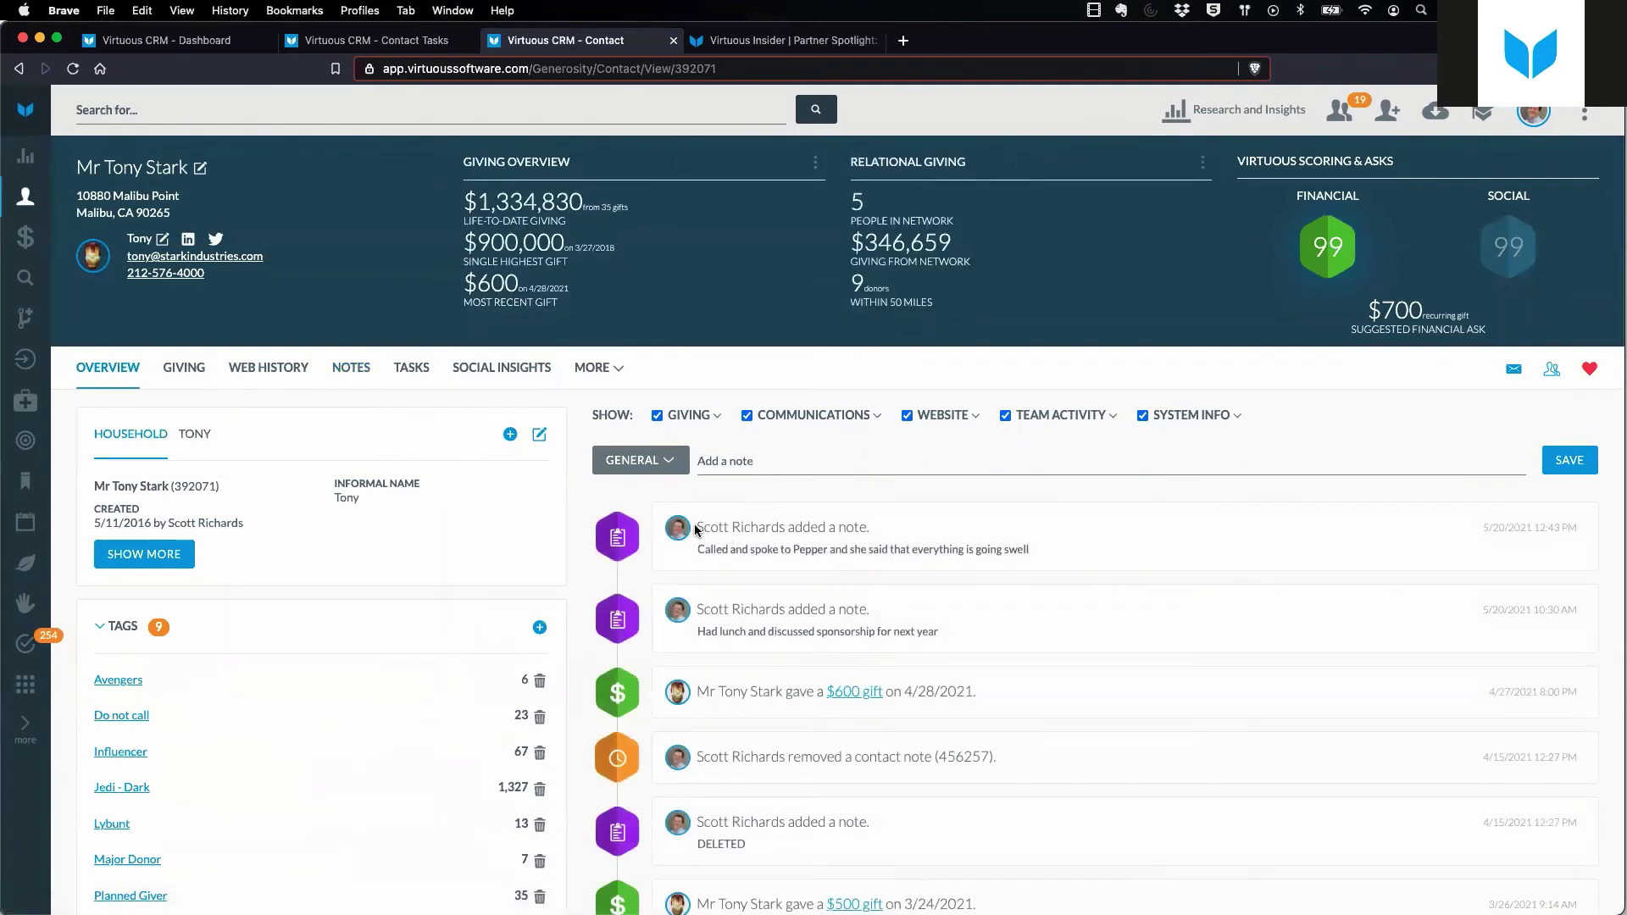
{"action": "left_click_drag", "start_coordinate": [693, 527], "coordinate": [1053, 549]}
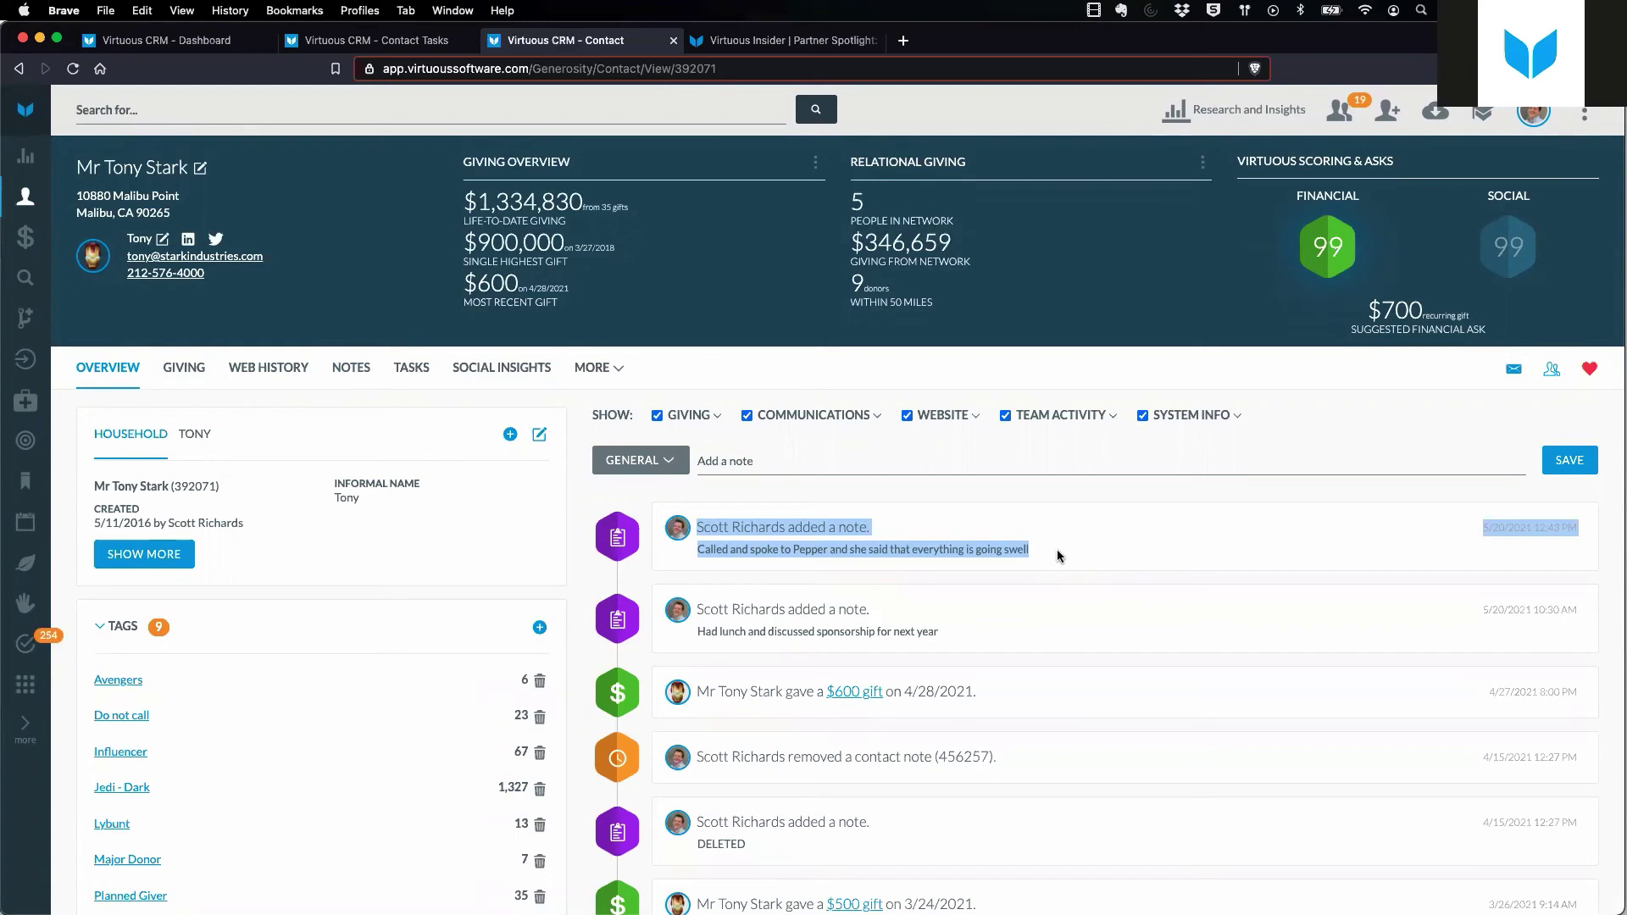
{"action": "left_click", "coordinate": [1187, 373]}
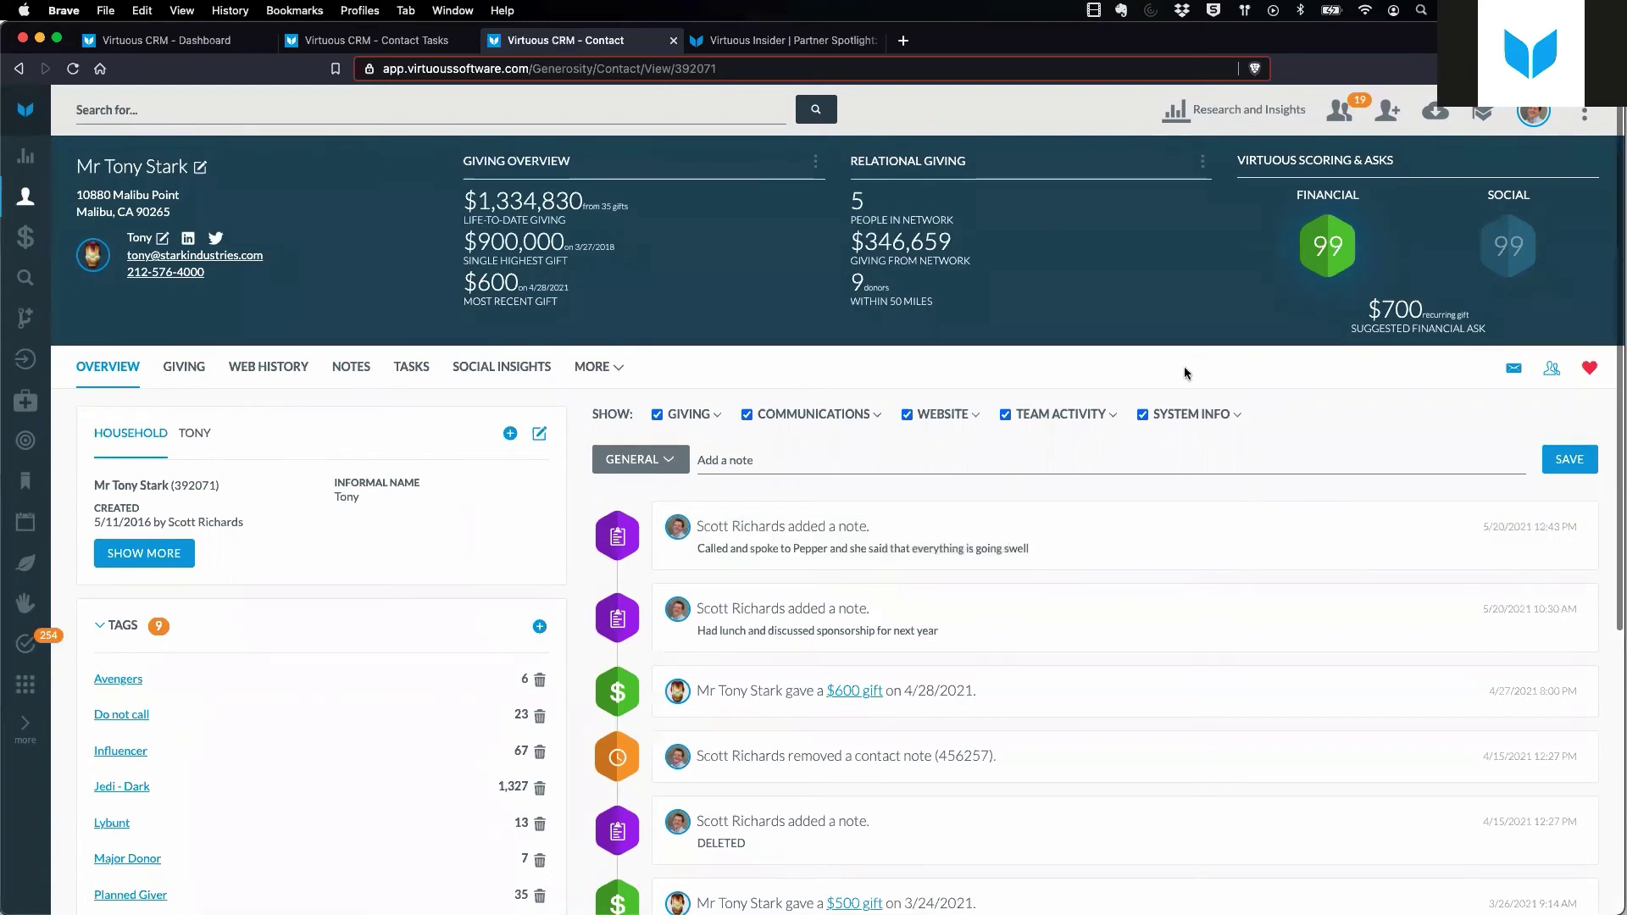
Return to the household contact's tasks, close the donor's page, and open the "Task Demo" workflow separately to examine its "Send welcome email" action.
{"action": "left_click", "coordinate": [404, 40]}
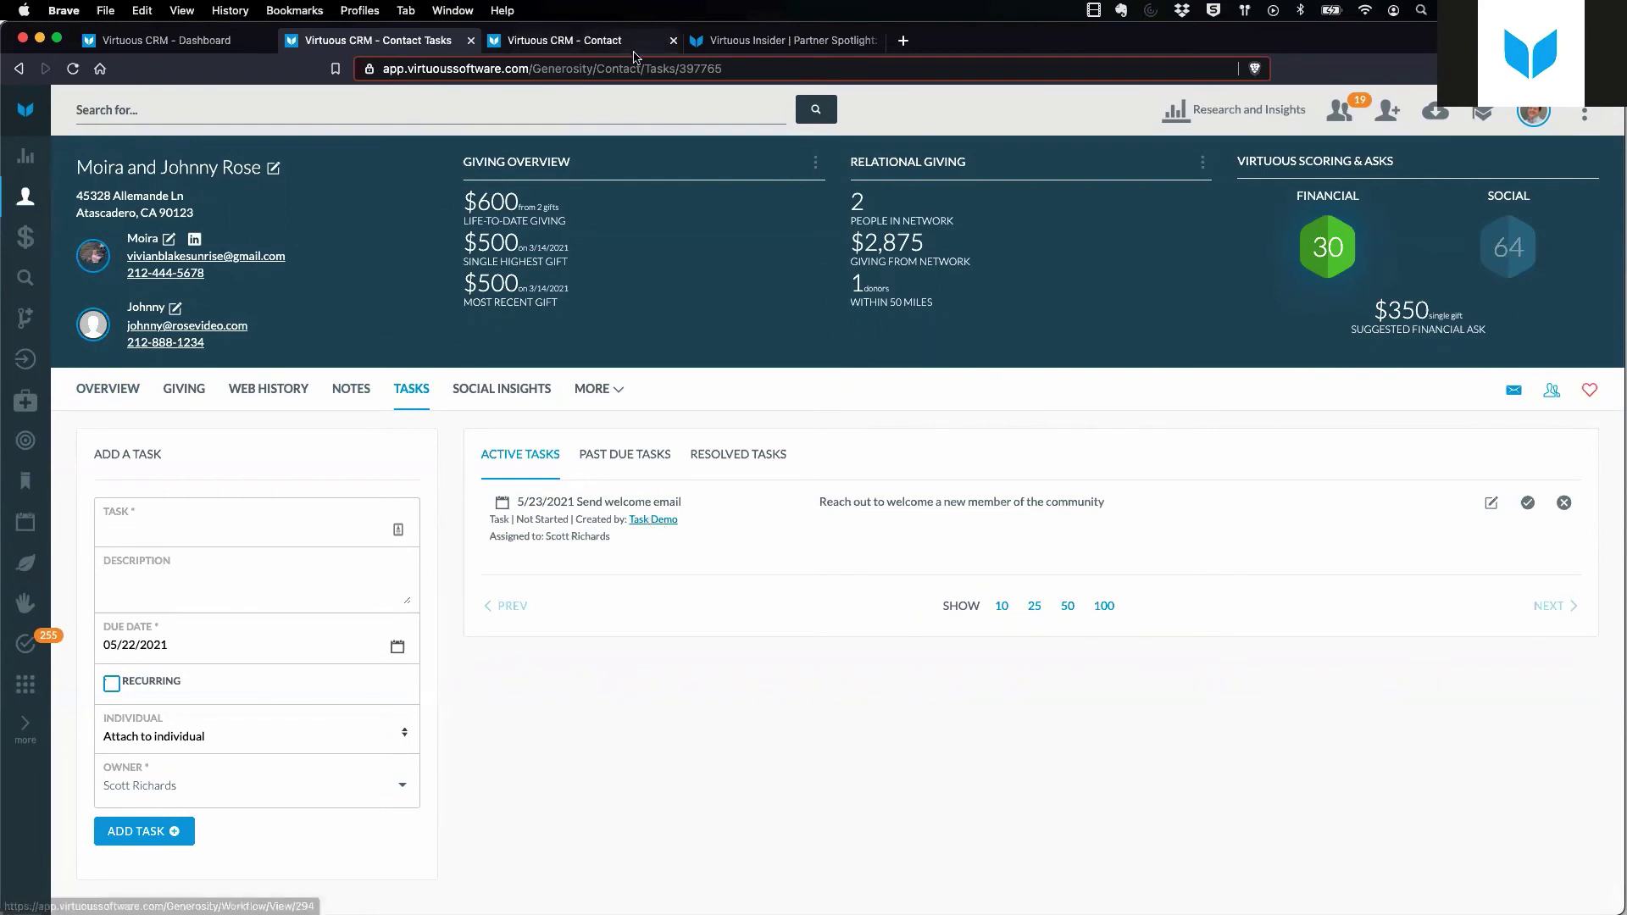
{"action": "left_click", "coordinate": [671, 41]}
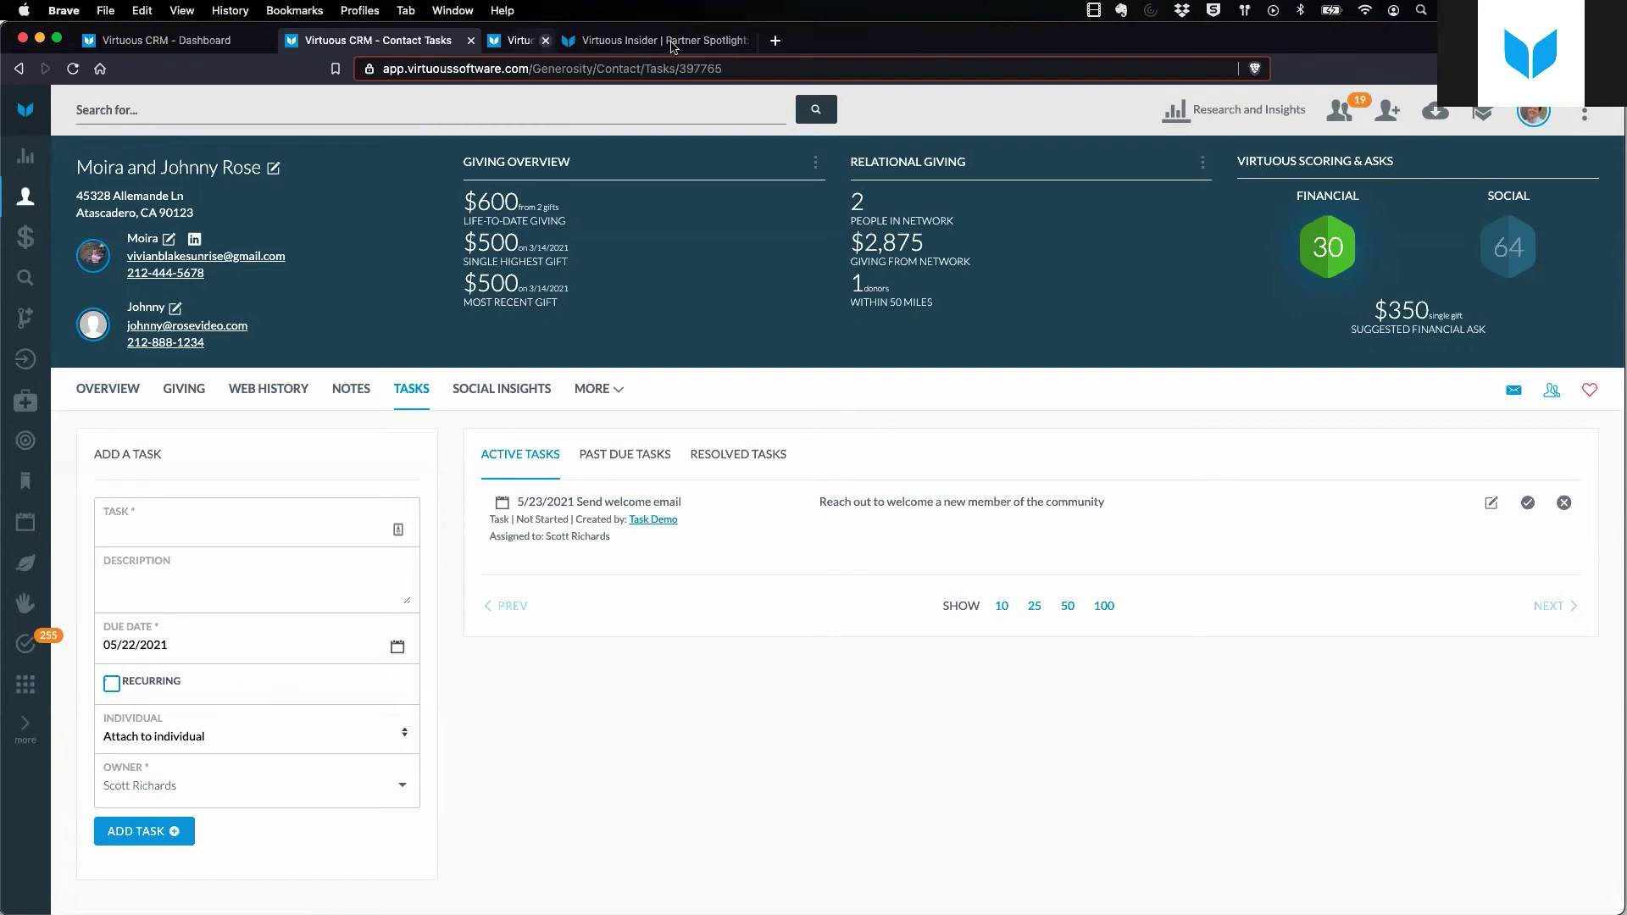
{"action": "right_click", "coordinate": [654, 520]}
{"action": "left_click", "coordinate": [677, 526]}
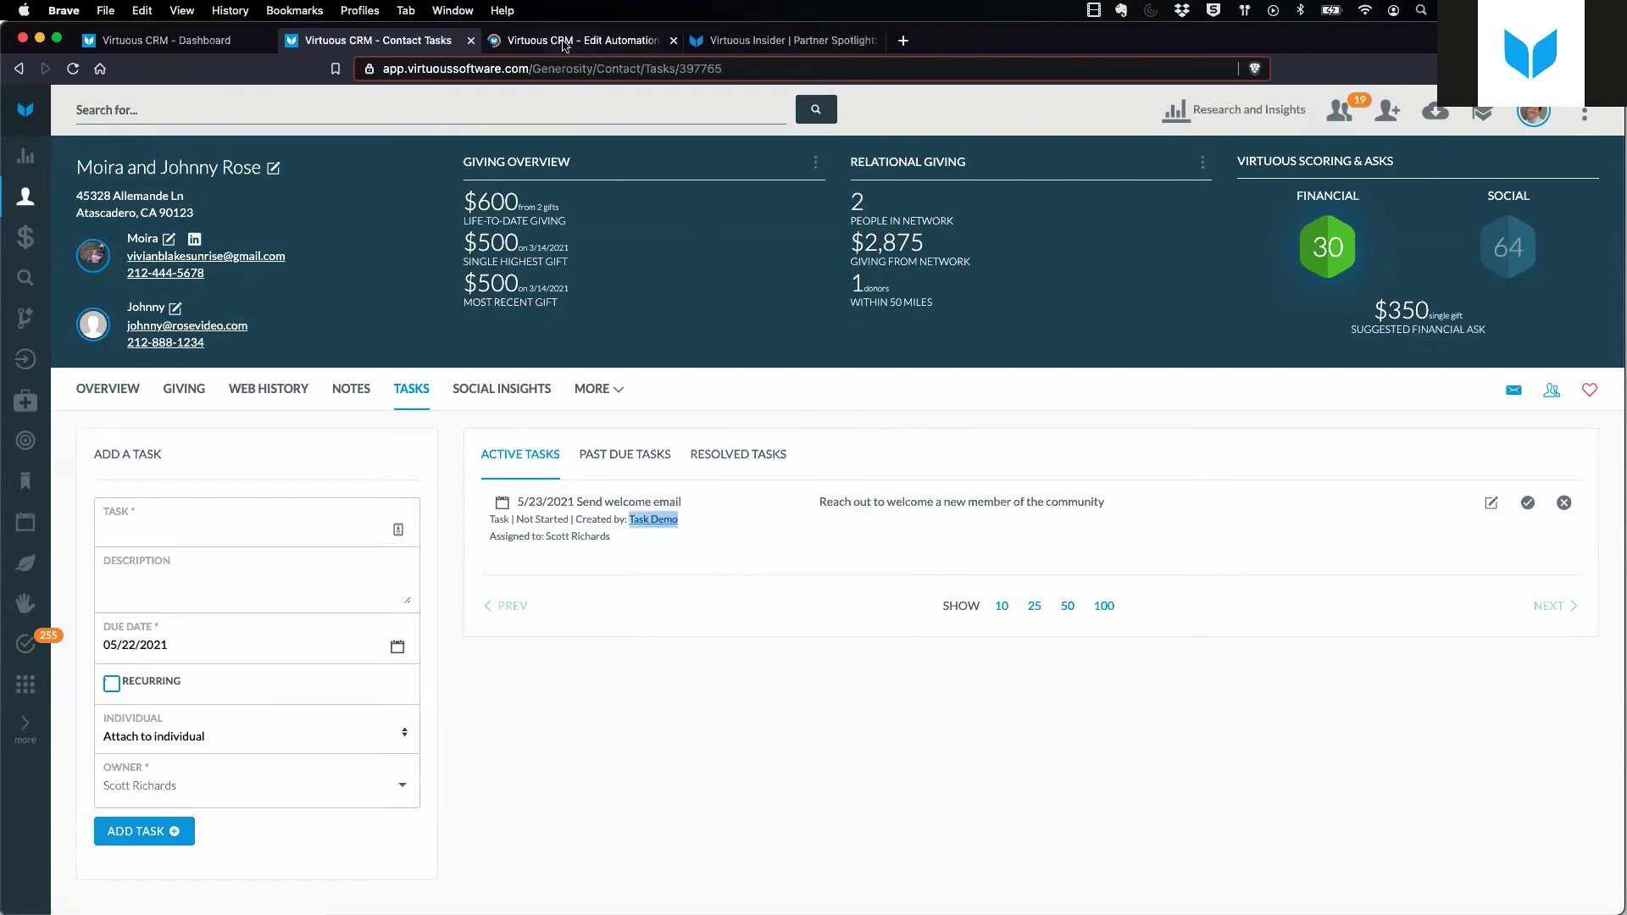
{"action": "left_click", "coordinate": [564, 42]}
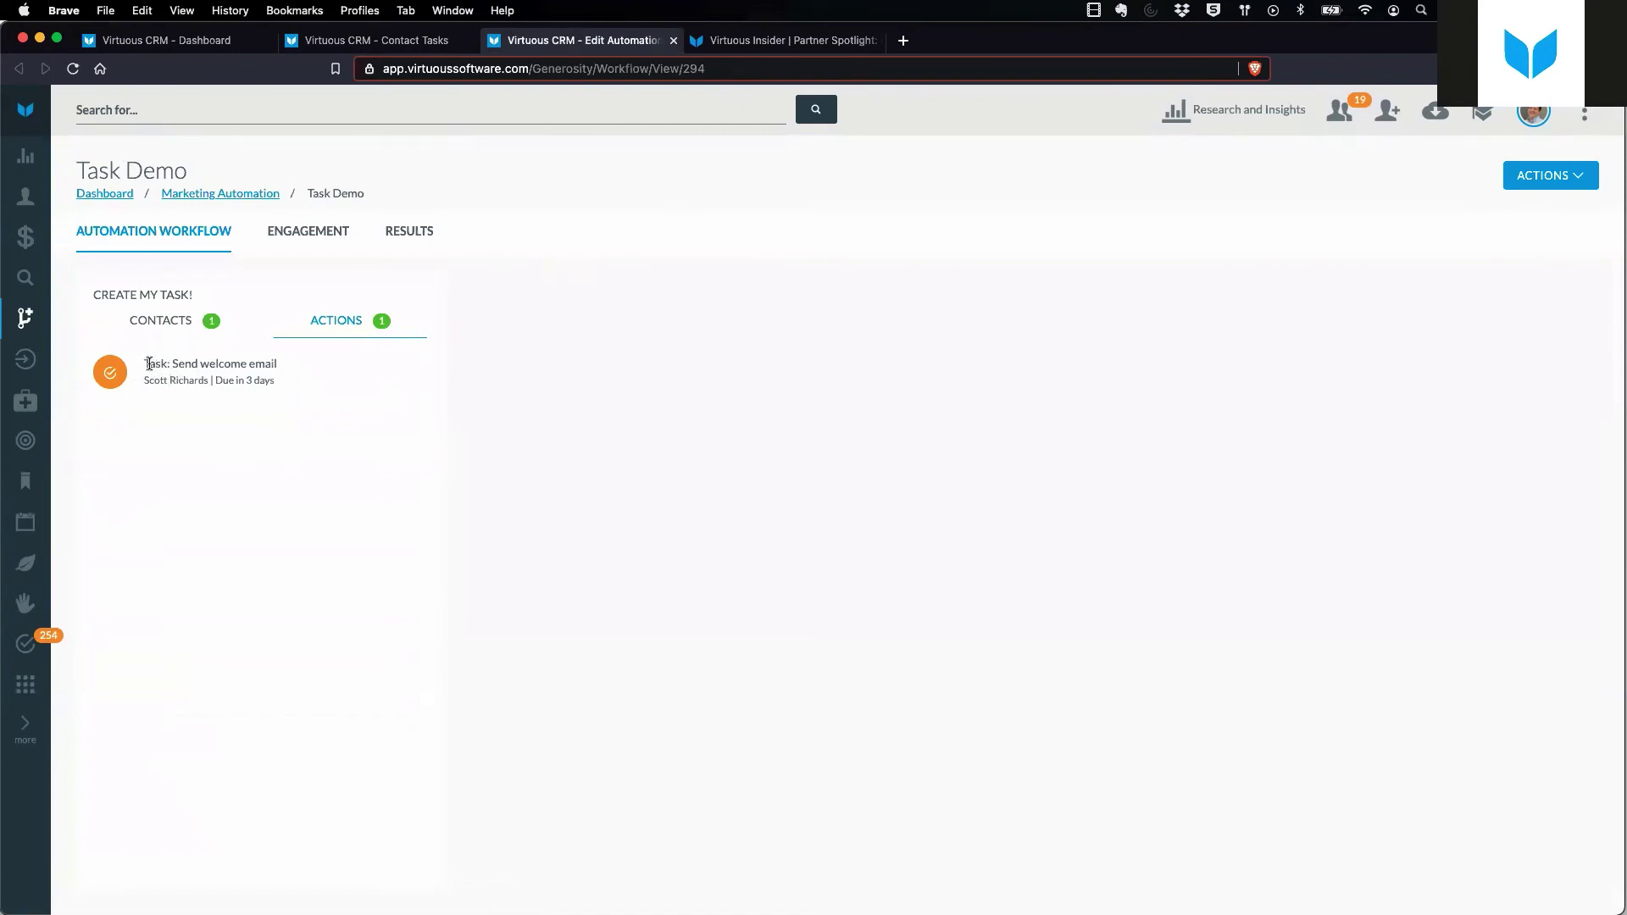
{"action": "left_click_drag", "start_coordinate": [146, 363], "coordinate": [287, 362]}
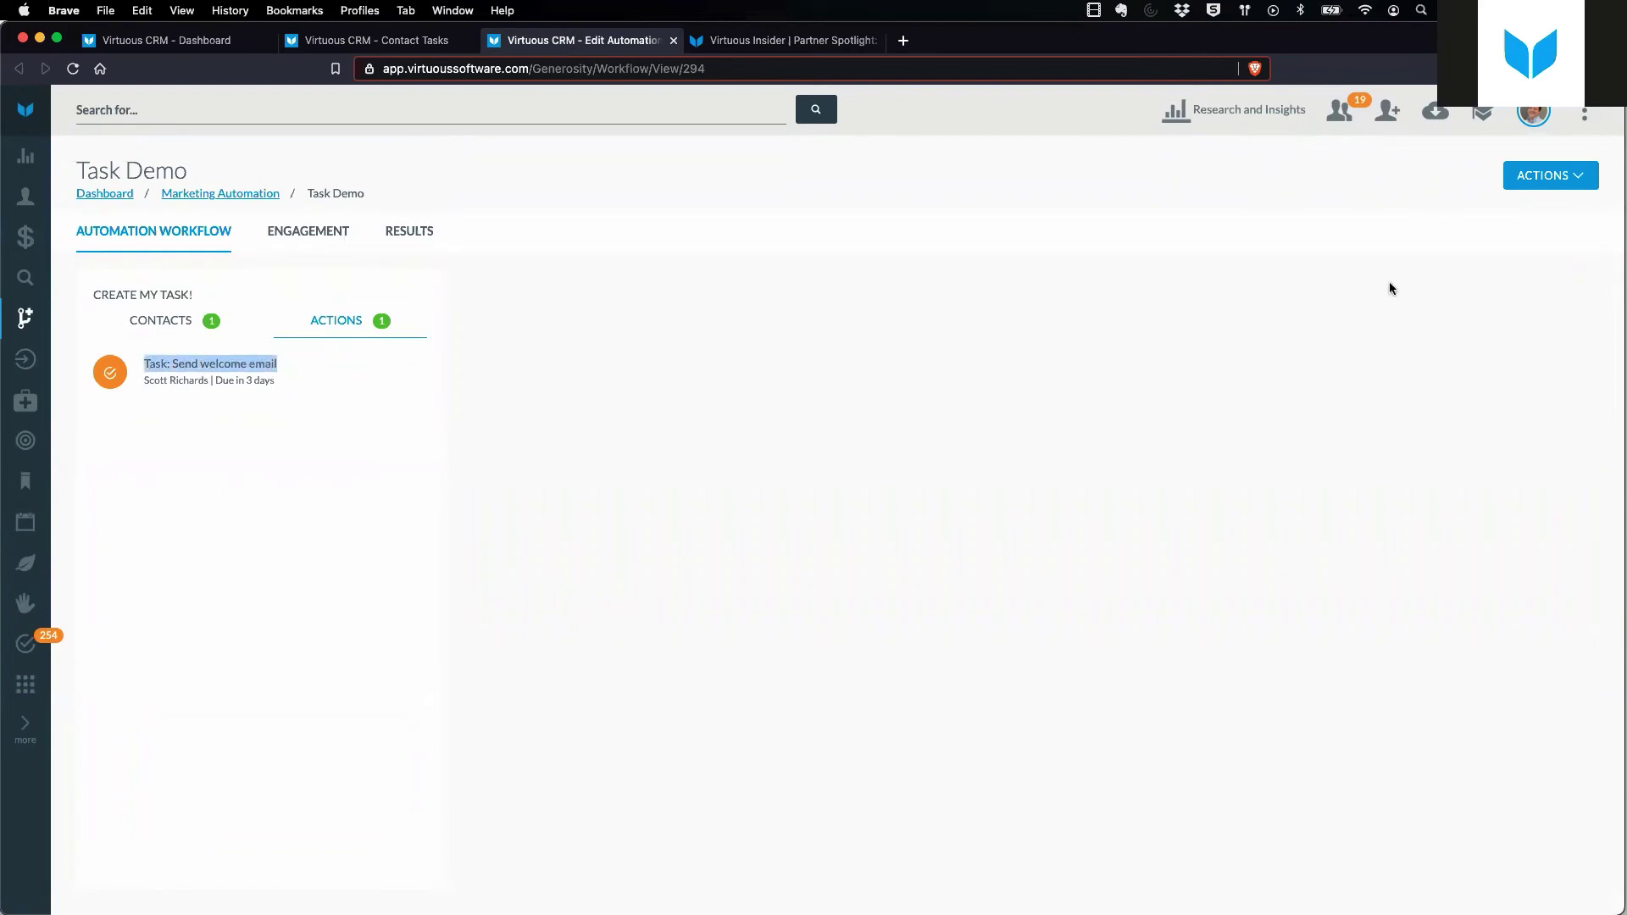
Pause the "Task Demo" workflow, acknowledging the reporting warning, and examine its "Send welcome email" action's details without saving.
{"action": "left_click", "coordinate": [1536, 176]}
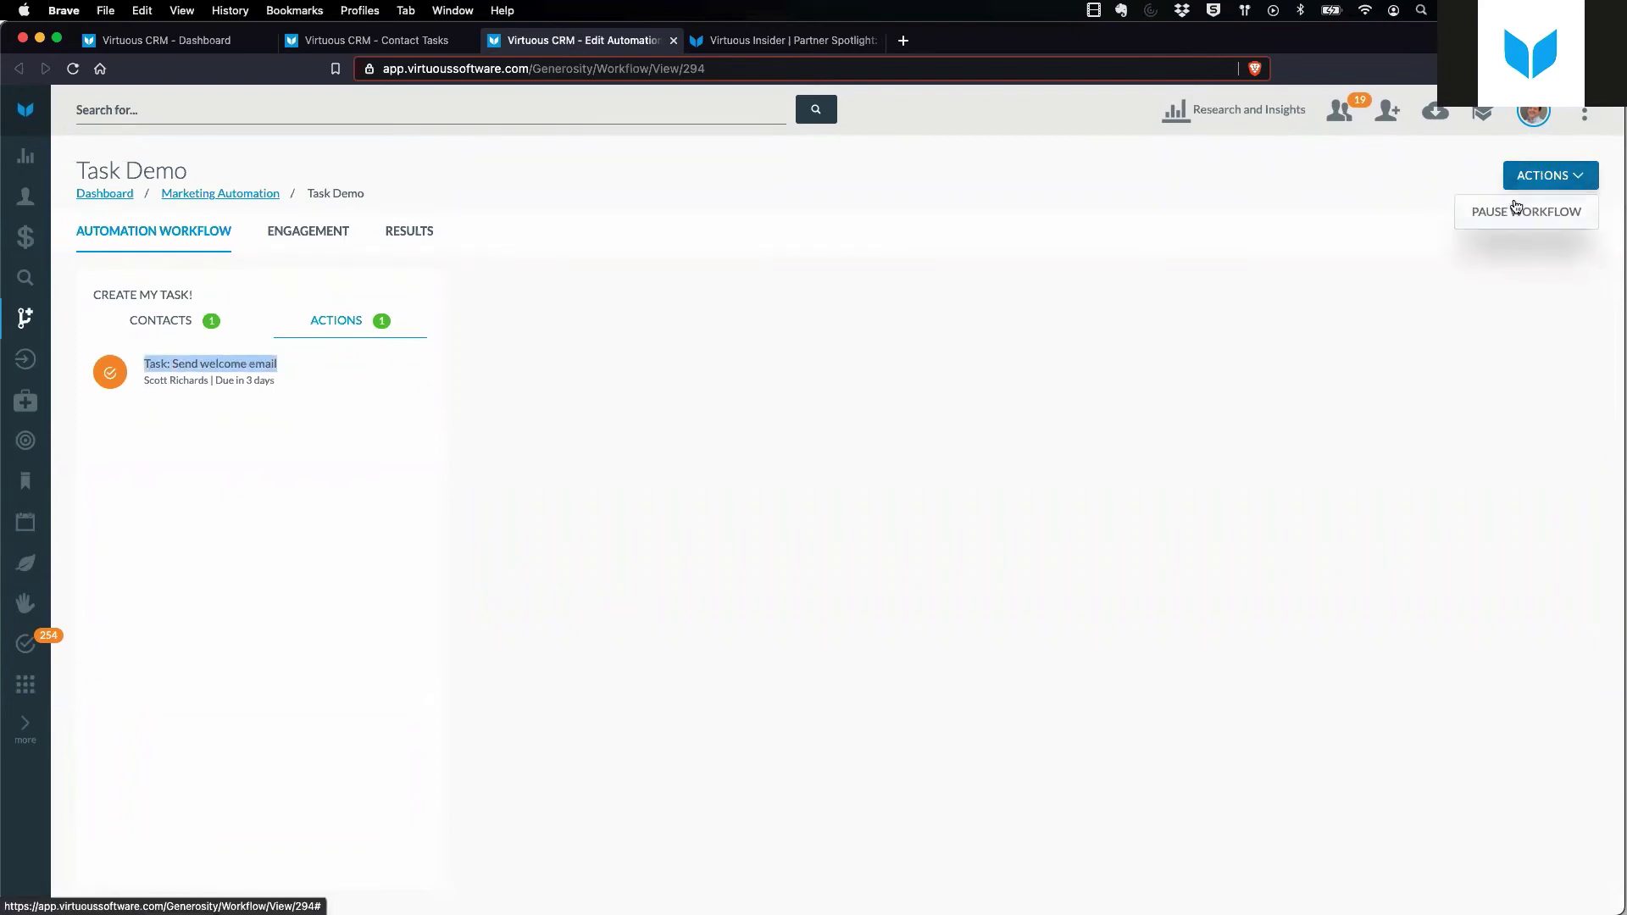
{"action": "left_click", "coordinate": [1515, 209]}
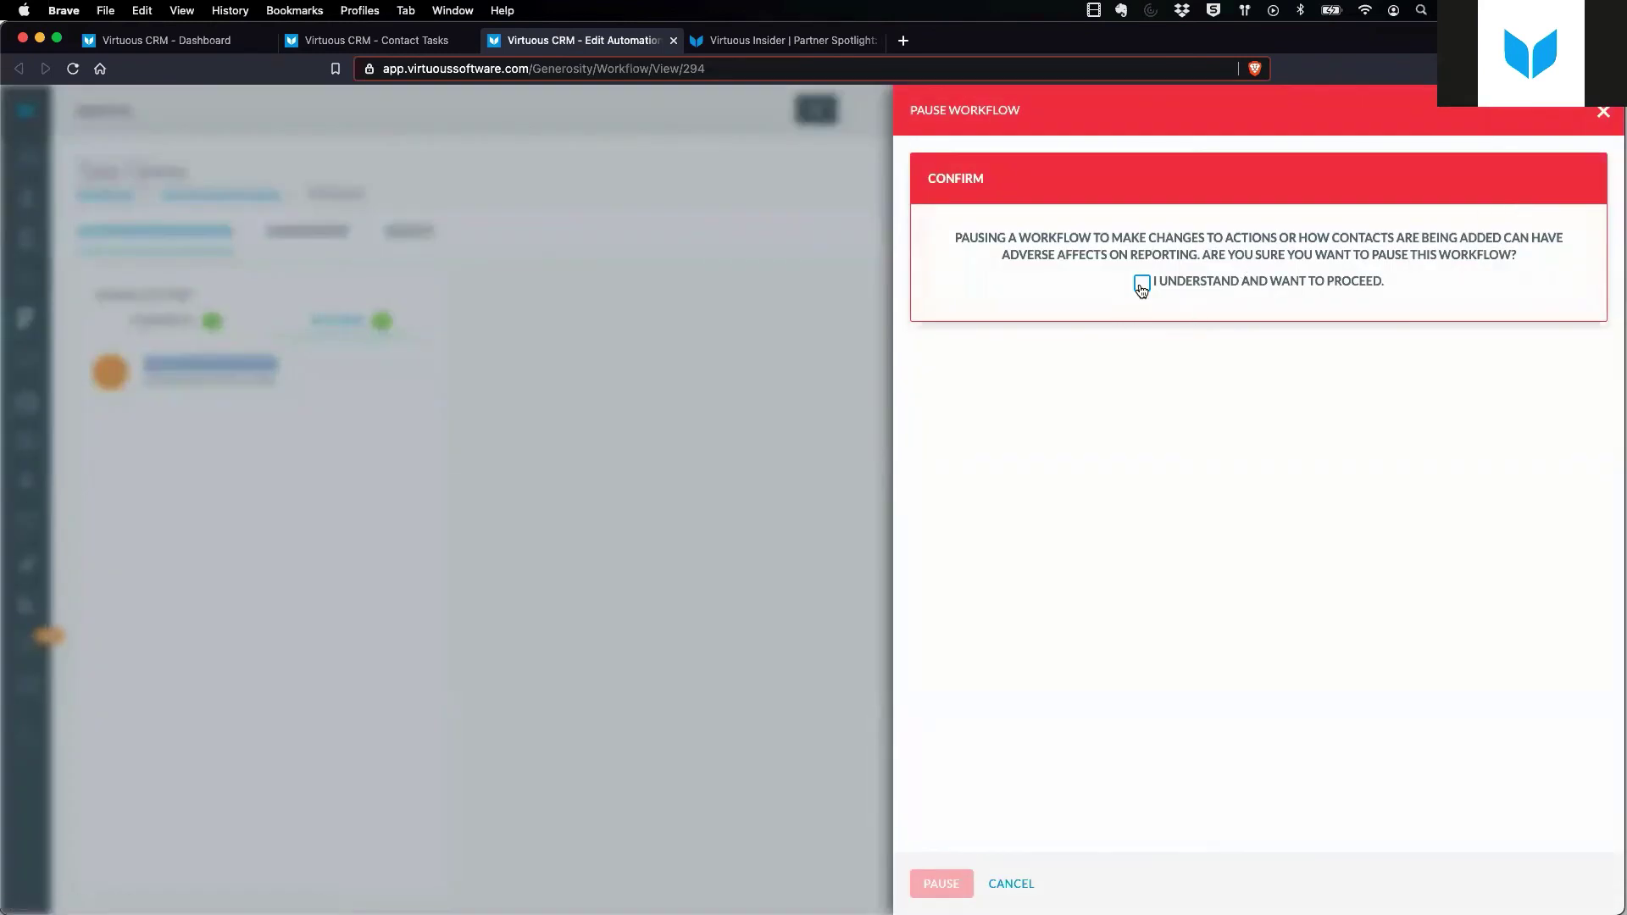
{"action": "left_click", "coordinate": [1141, 283]}
{"action": "left_click", "coordinate": [943, 883]}
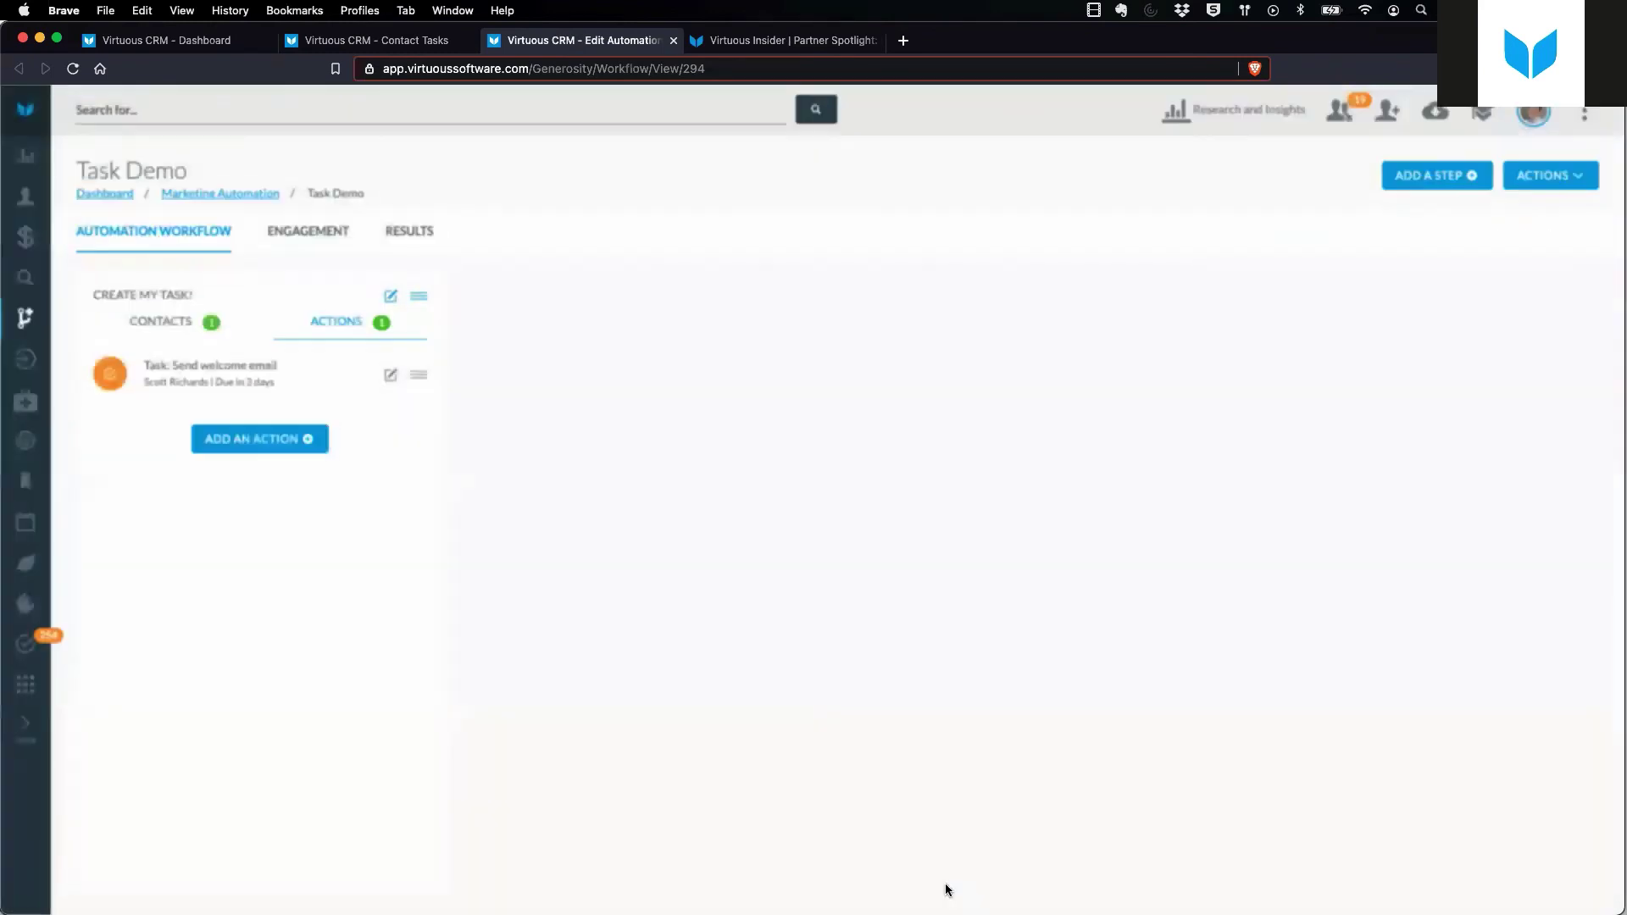
{"action": "left_click", "coordinate": [390, 376]}
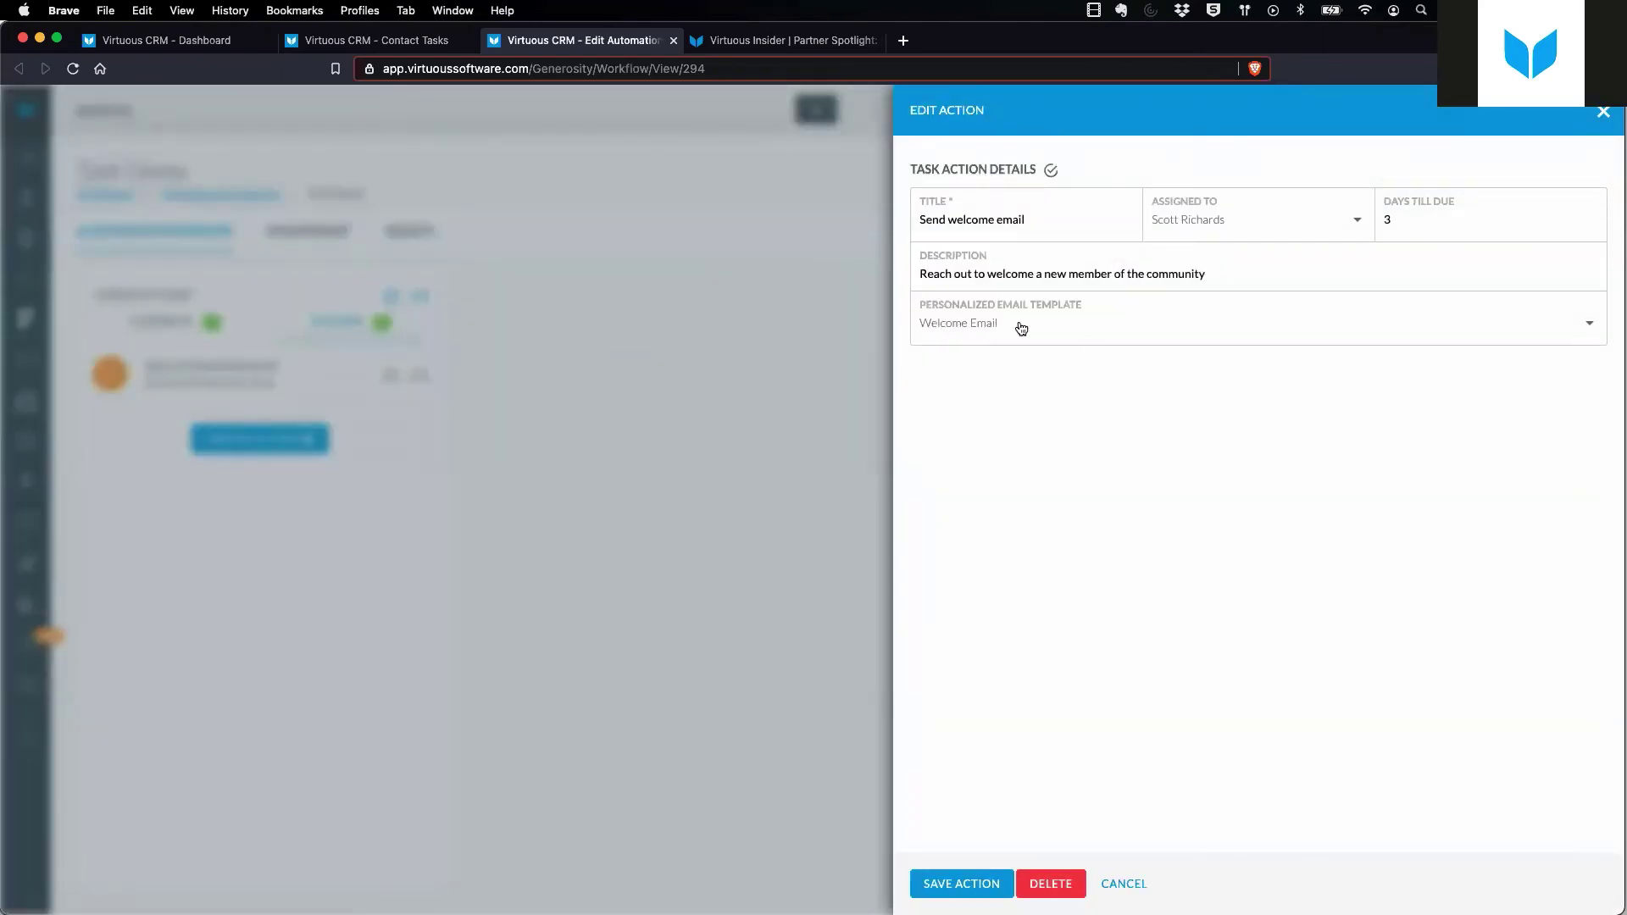
{"action": "left_click", "coordinate": [1125, 884]}
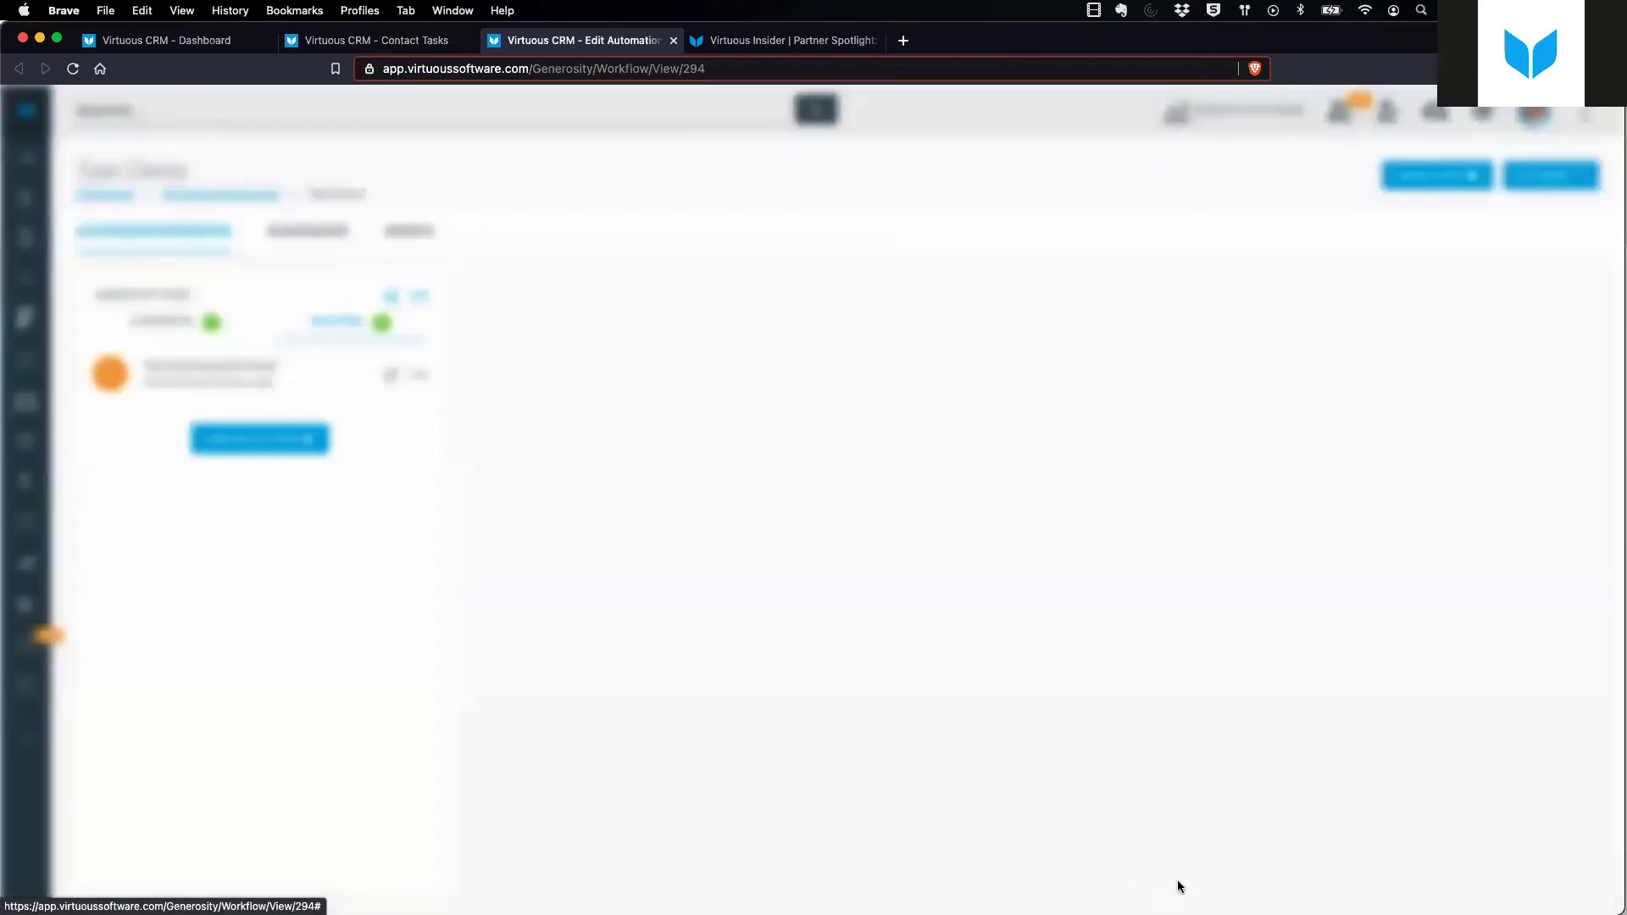
Start completing the household contact's "Send welcome email" task and compose the email to the first listed individual.
{"action": "left_click", "coordinate": [405, 39]}
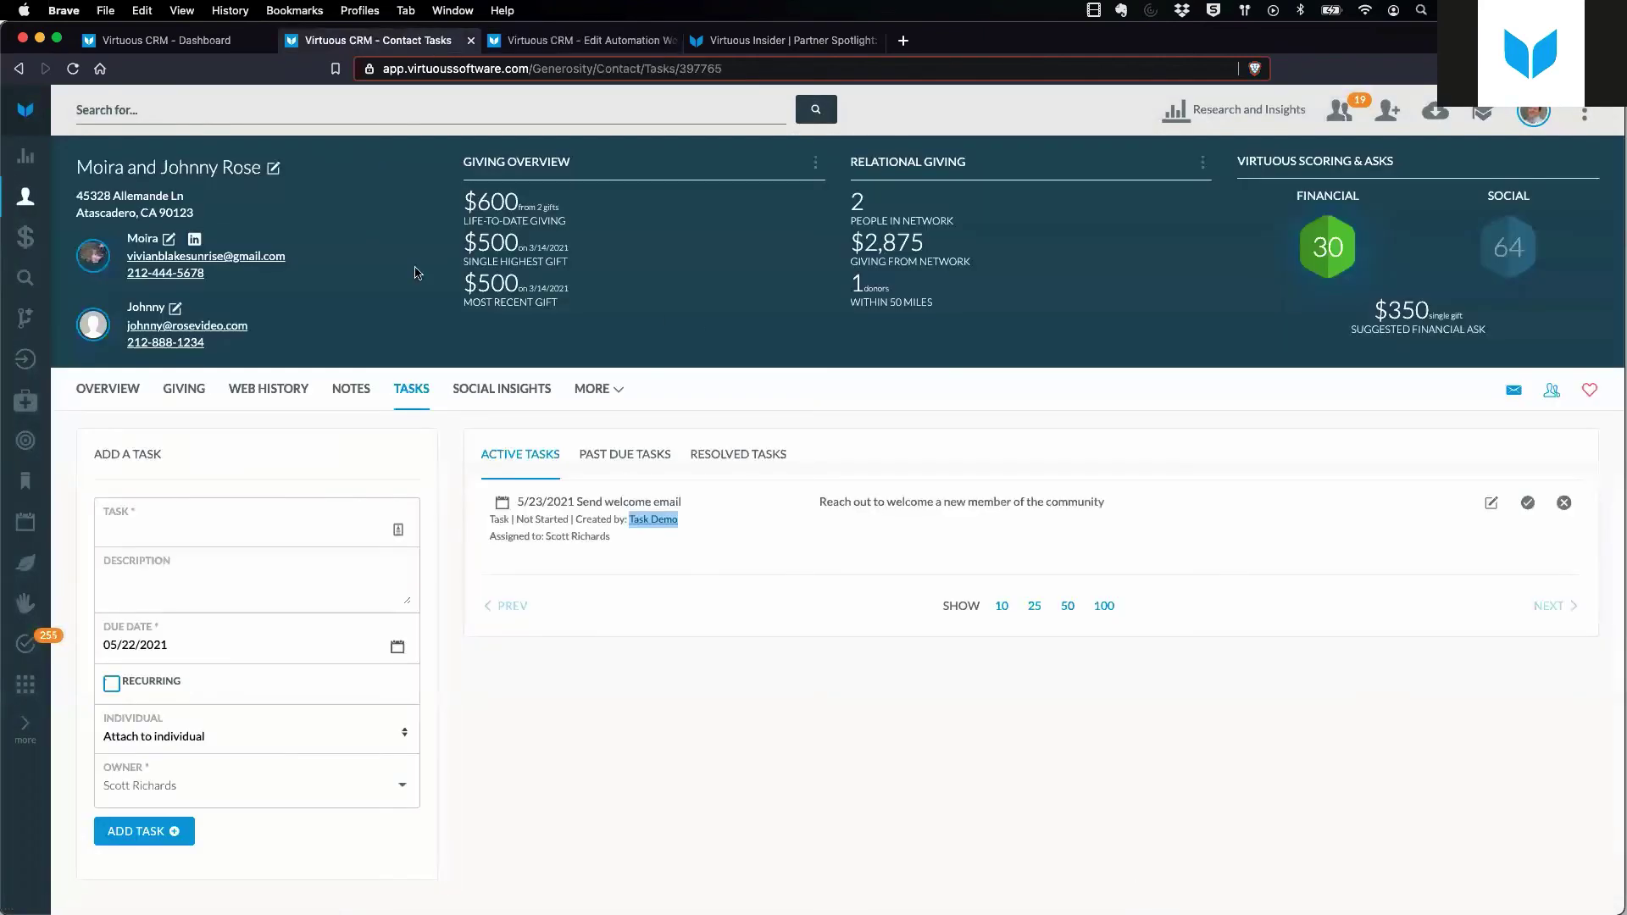
{"action": "left_click", "coordinate": [678, 561]}
{"action": "scroll", "coordinate": [1129, 541], "scroll_direction": "down", "scroll_amount": 1}
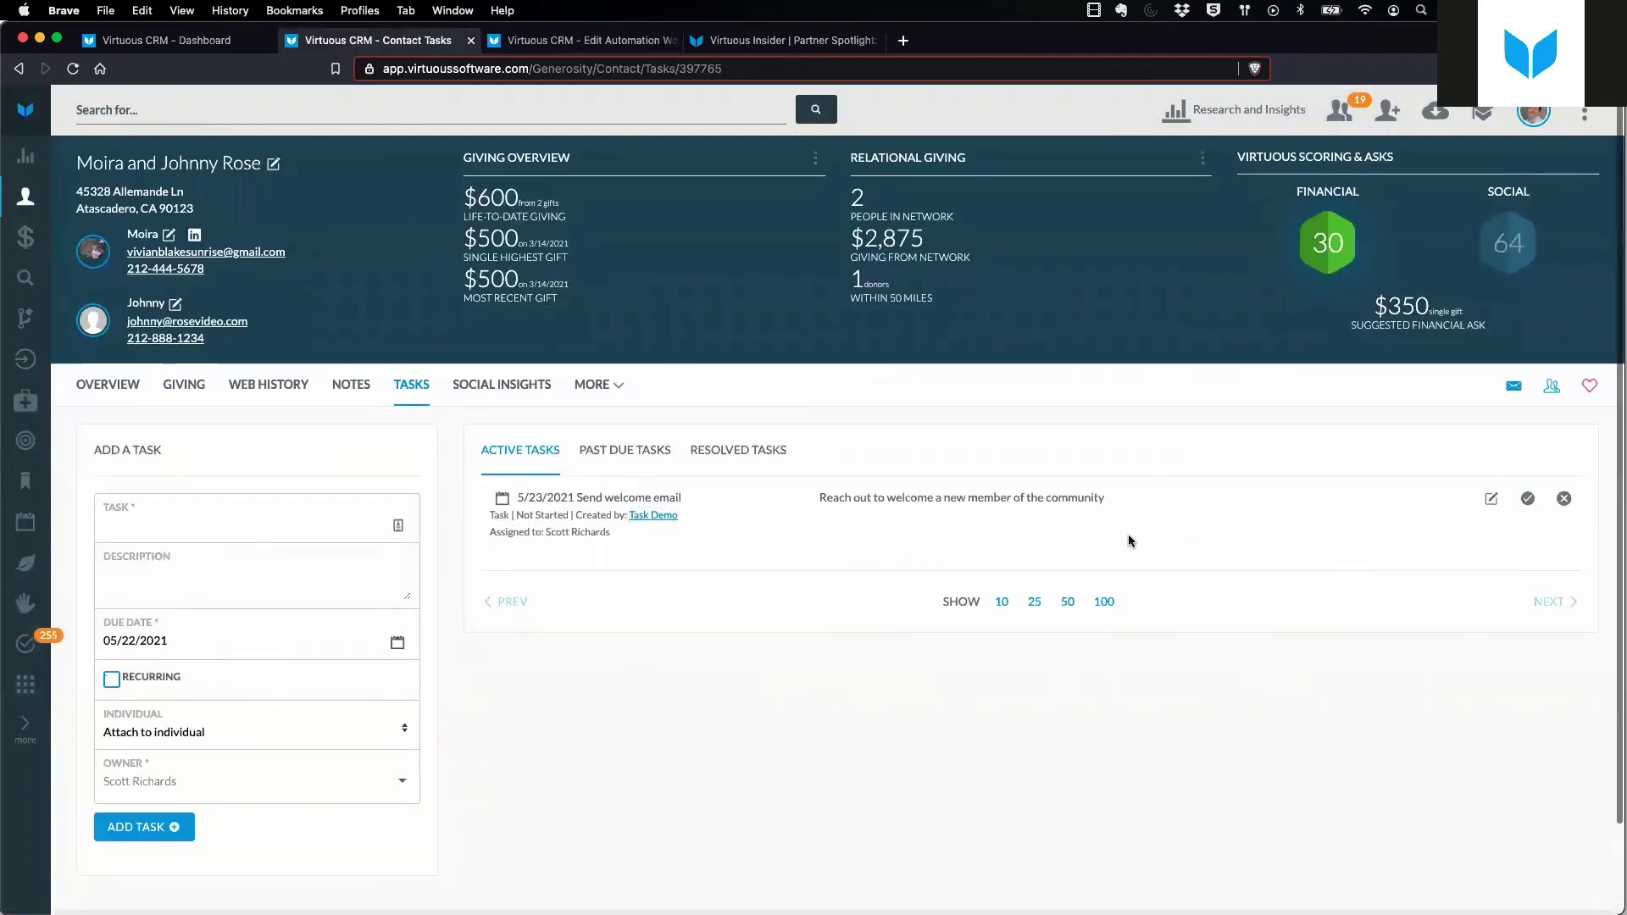
{"action": "left_click", "coordinate": [1527, 499]}
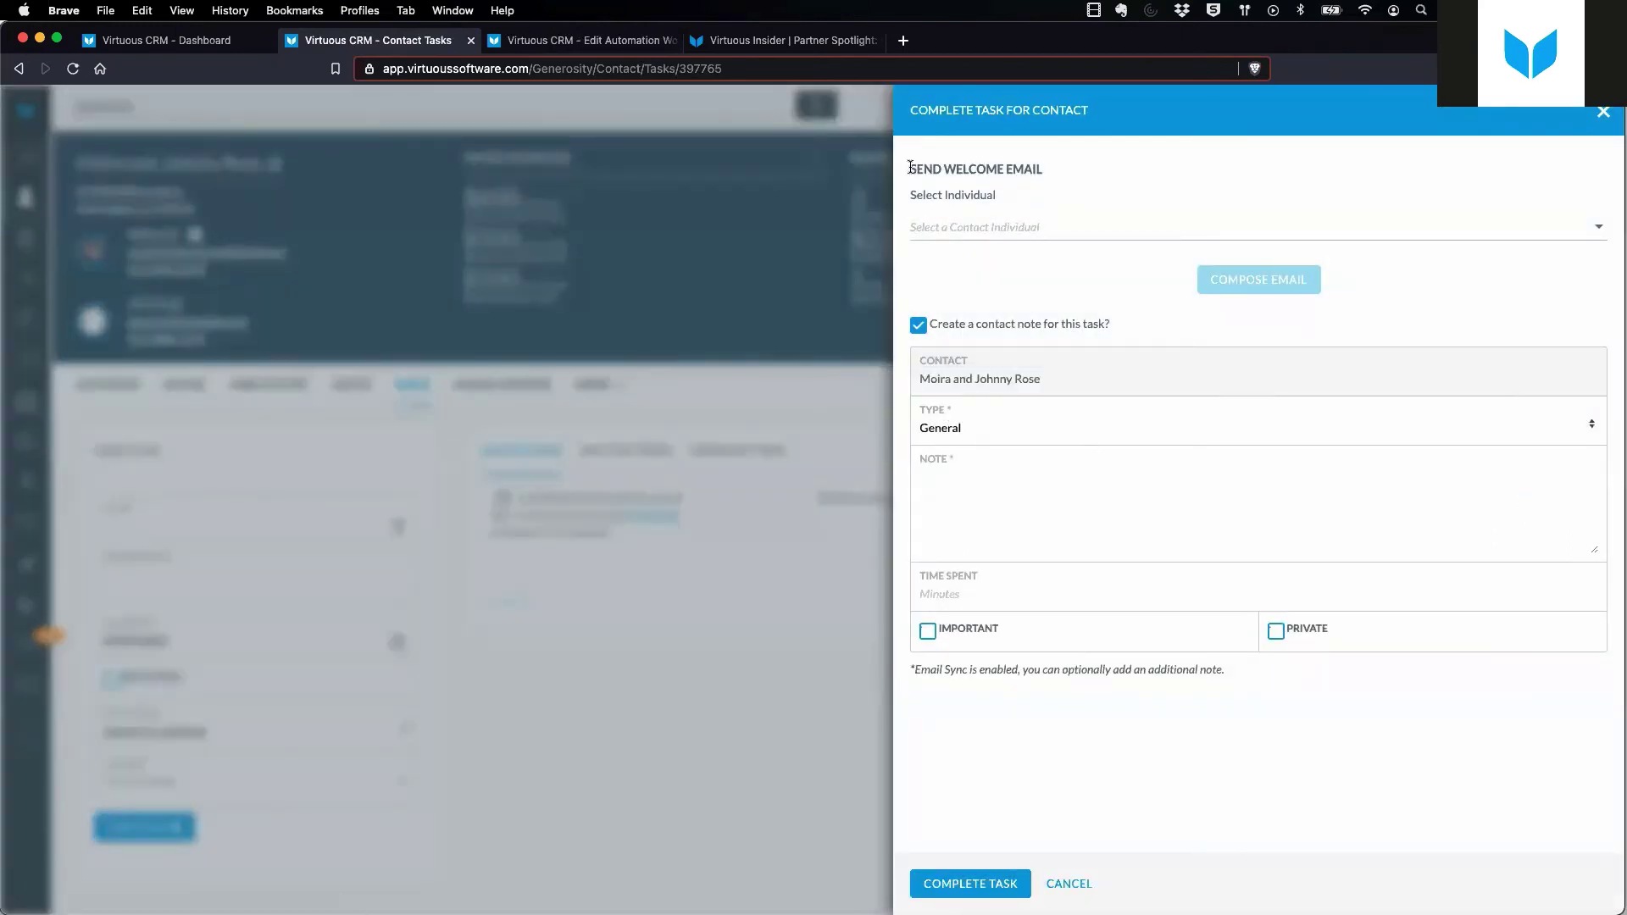
{"action": "left_click_drag", "start_coordinate": [909, 167], "coordinate": [1059, 180]}
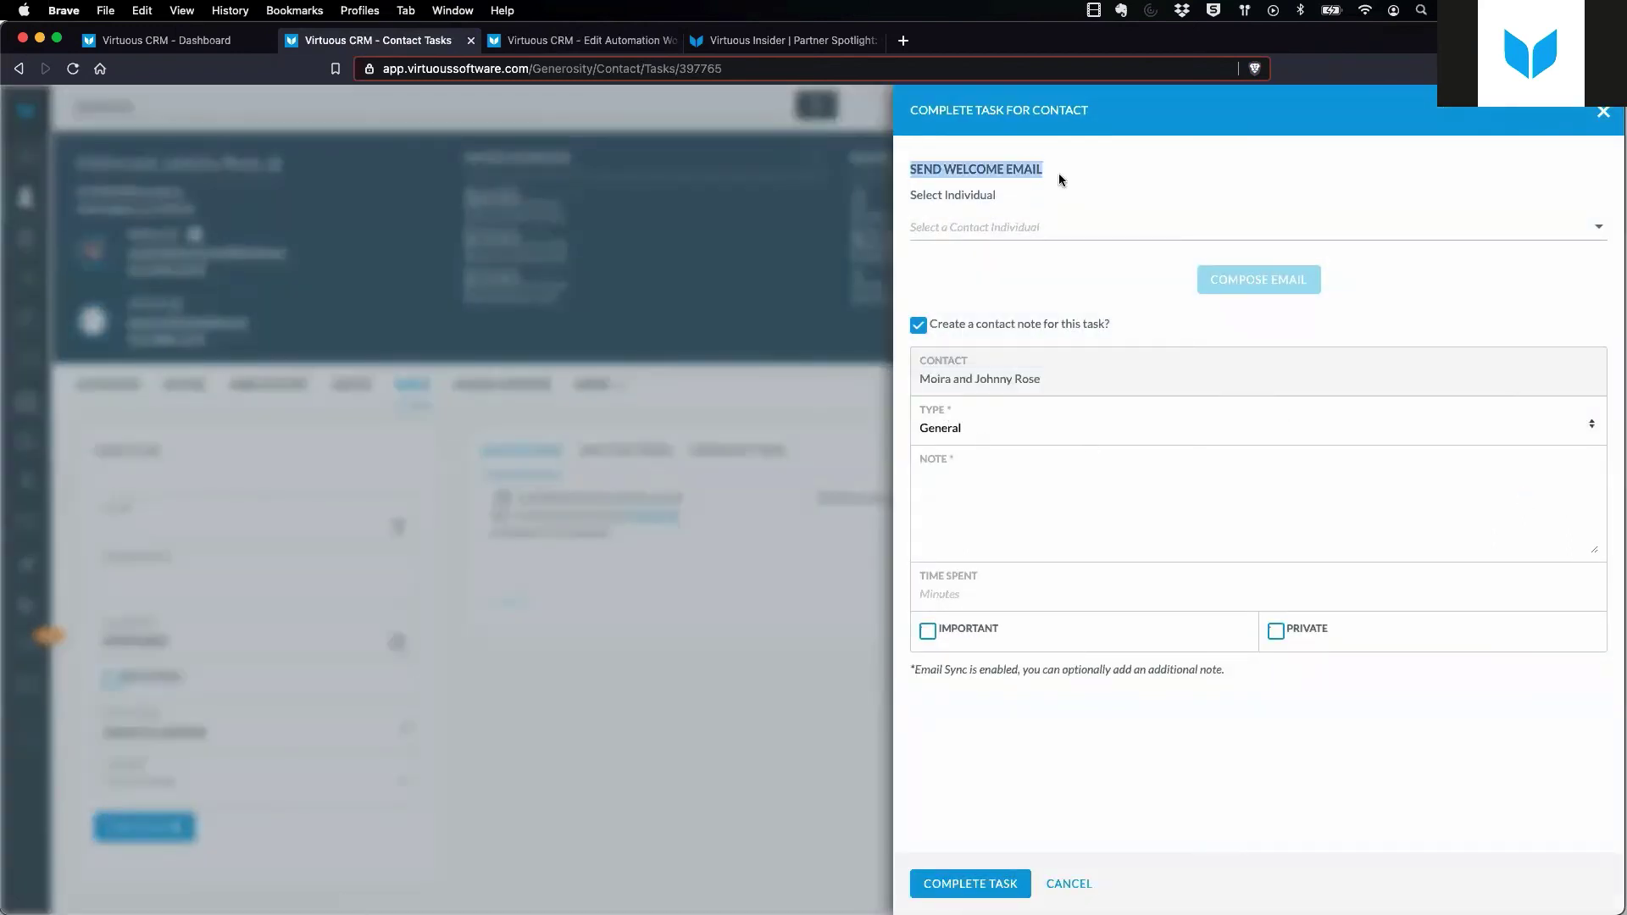
{"action": "left_click", "coordinate": [1042, 225]}
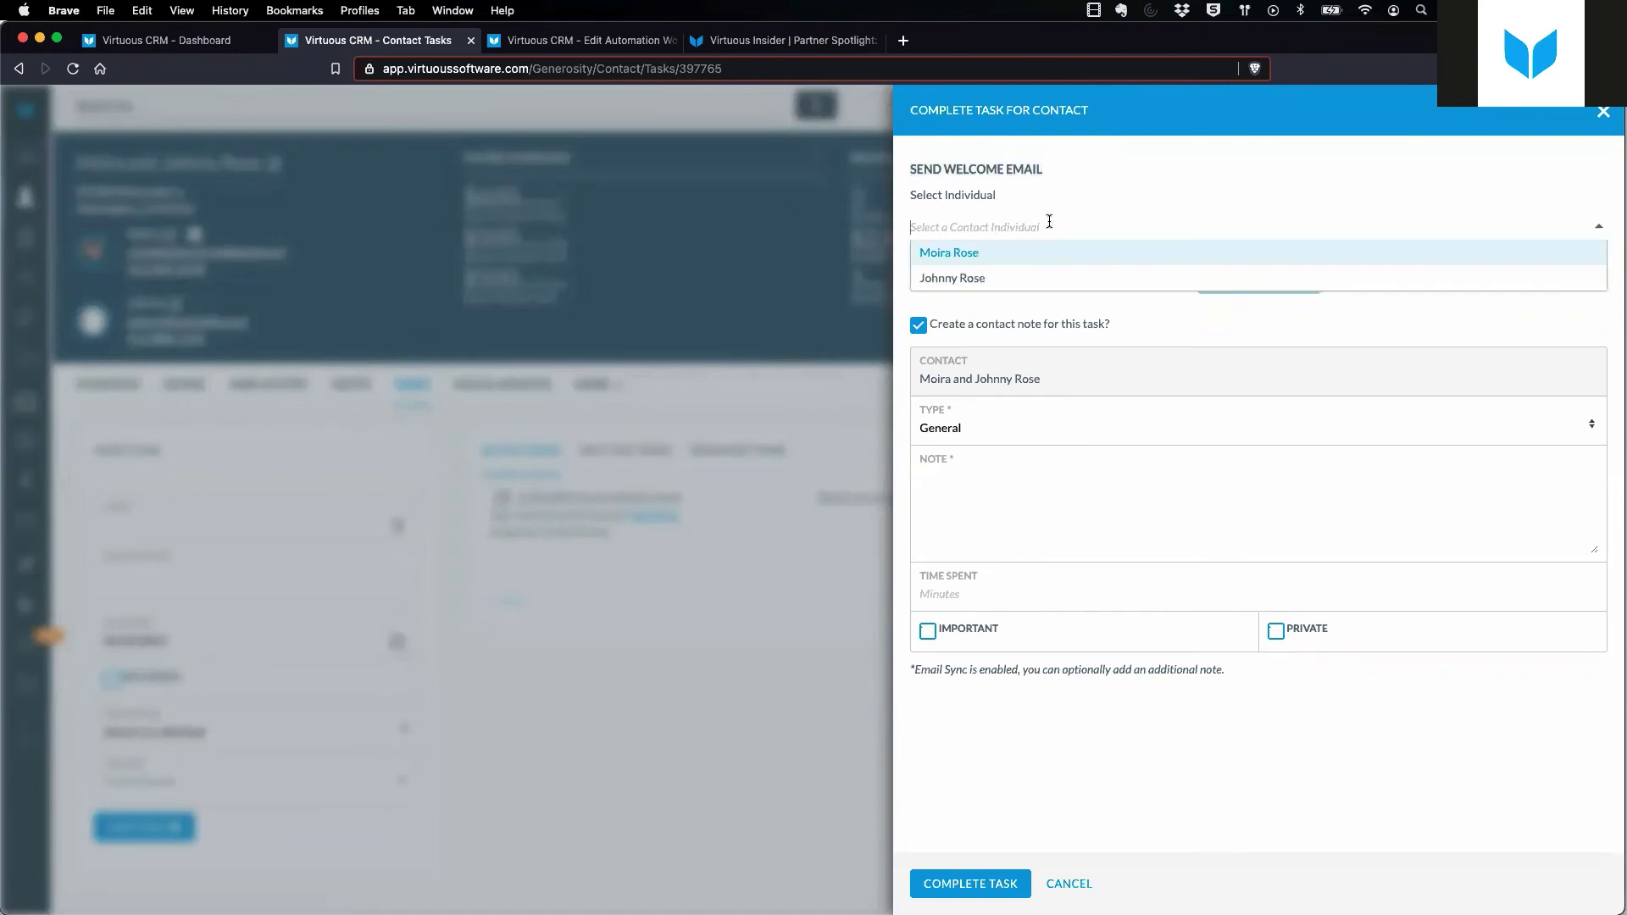
{"action": "left_click", "coordinate": [1002, 253]}
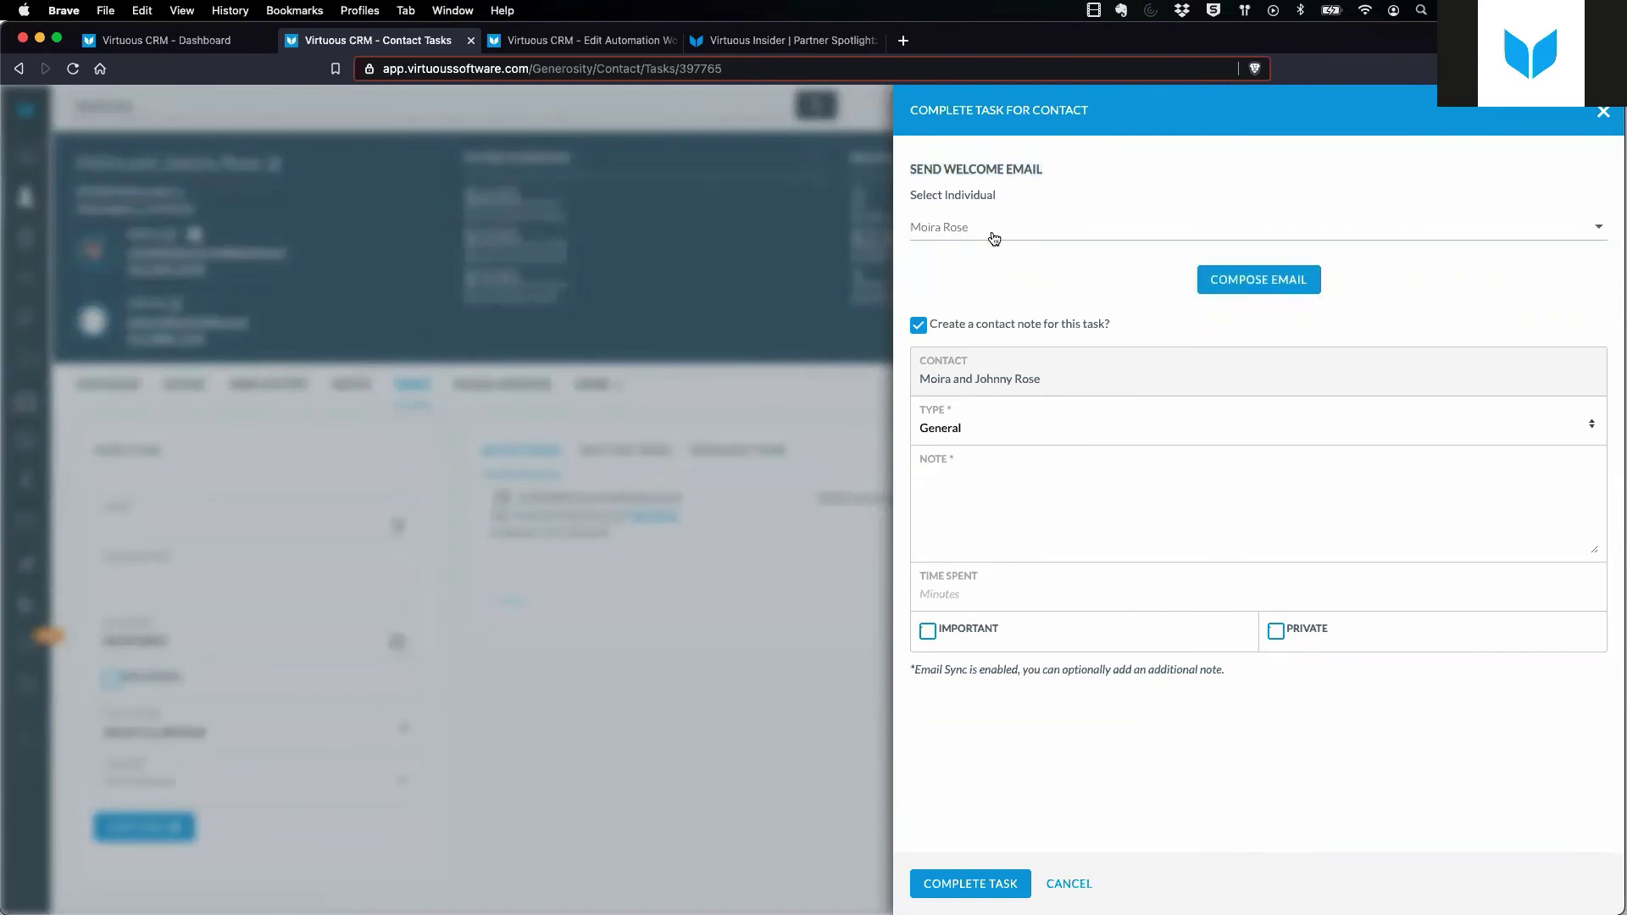
{"action": "left_click", "coordinate": [1252, 285]}
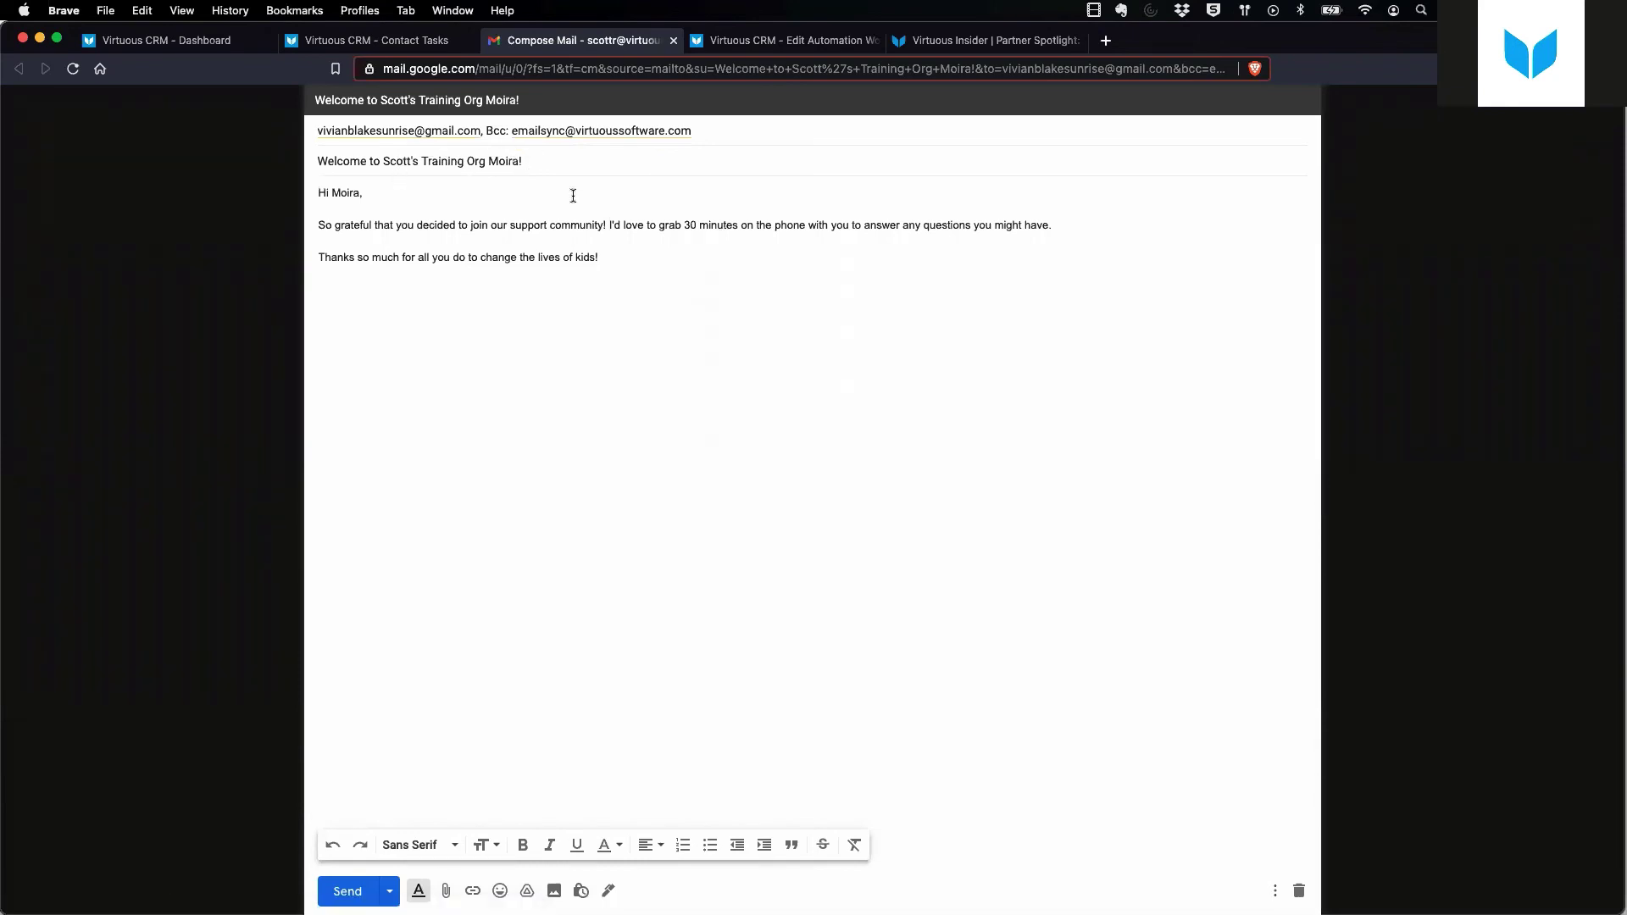
Add the closing line "I saw the new movie, it was fantastic!" to the welcome email and examine its recipient and Bcc fields.
{"action": "left_click", "coordinate": [646, 258]}
{"action": "left_click", "coordinate": [645, 257]}
{"action": "type", "text": "I saw the new movie, it was fantastic!"}
{"action": "left_click", "coordinate": [505, 130]}
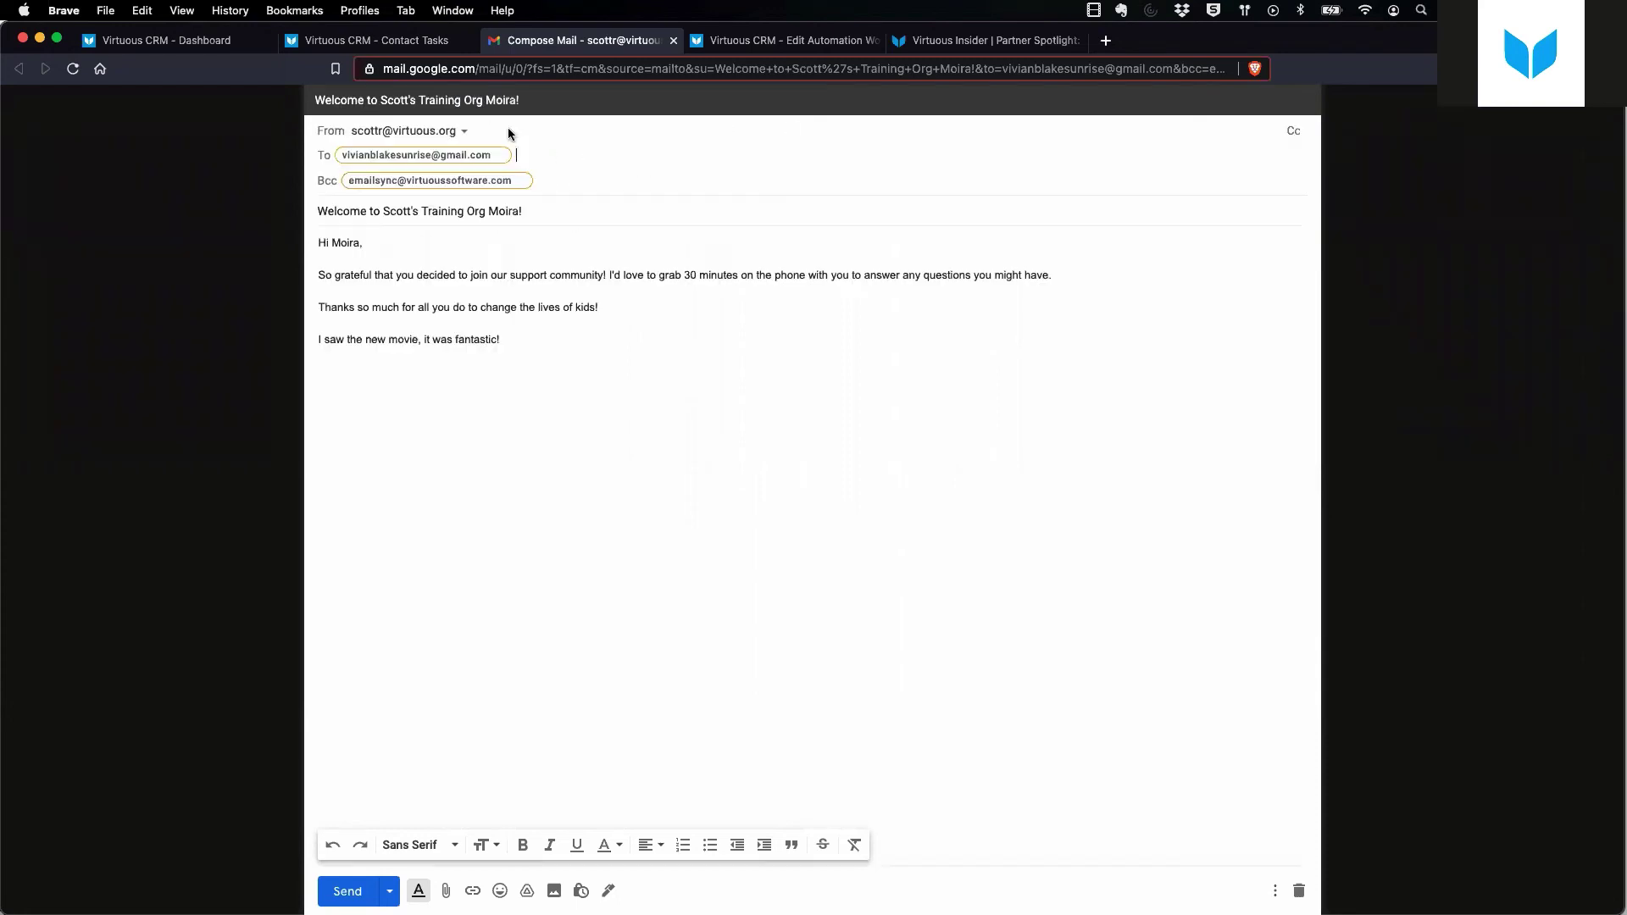
{"action": "left_click", "coordinate": [791, 304]}
Examine the Email Sync notice and the optional contact note setting in the task completion form, leaving the task uncompleted.
{"action": "left_click", "coordinate": [423, 44]}
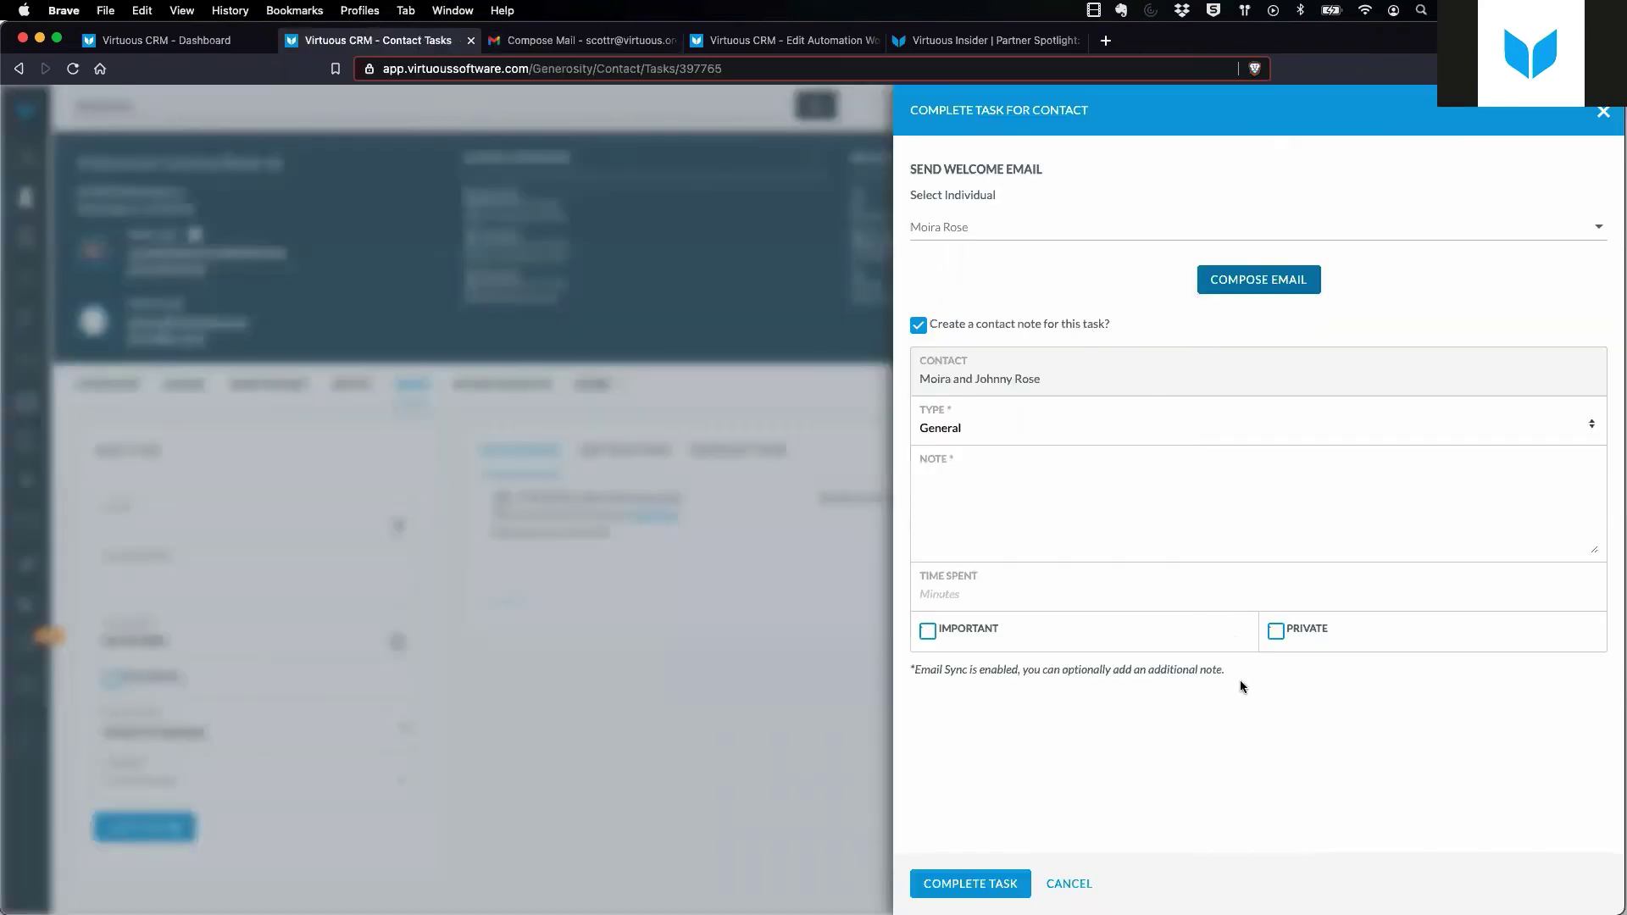
{"action": "left_click_drag", "start_coordinate": [1232, 669], "coordinate": [908, 666]}
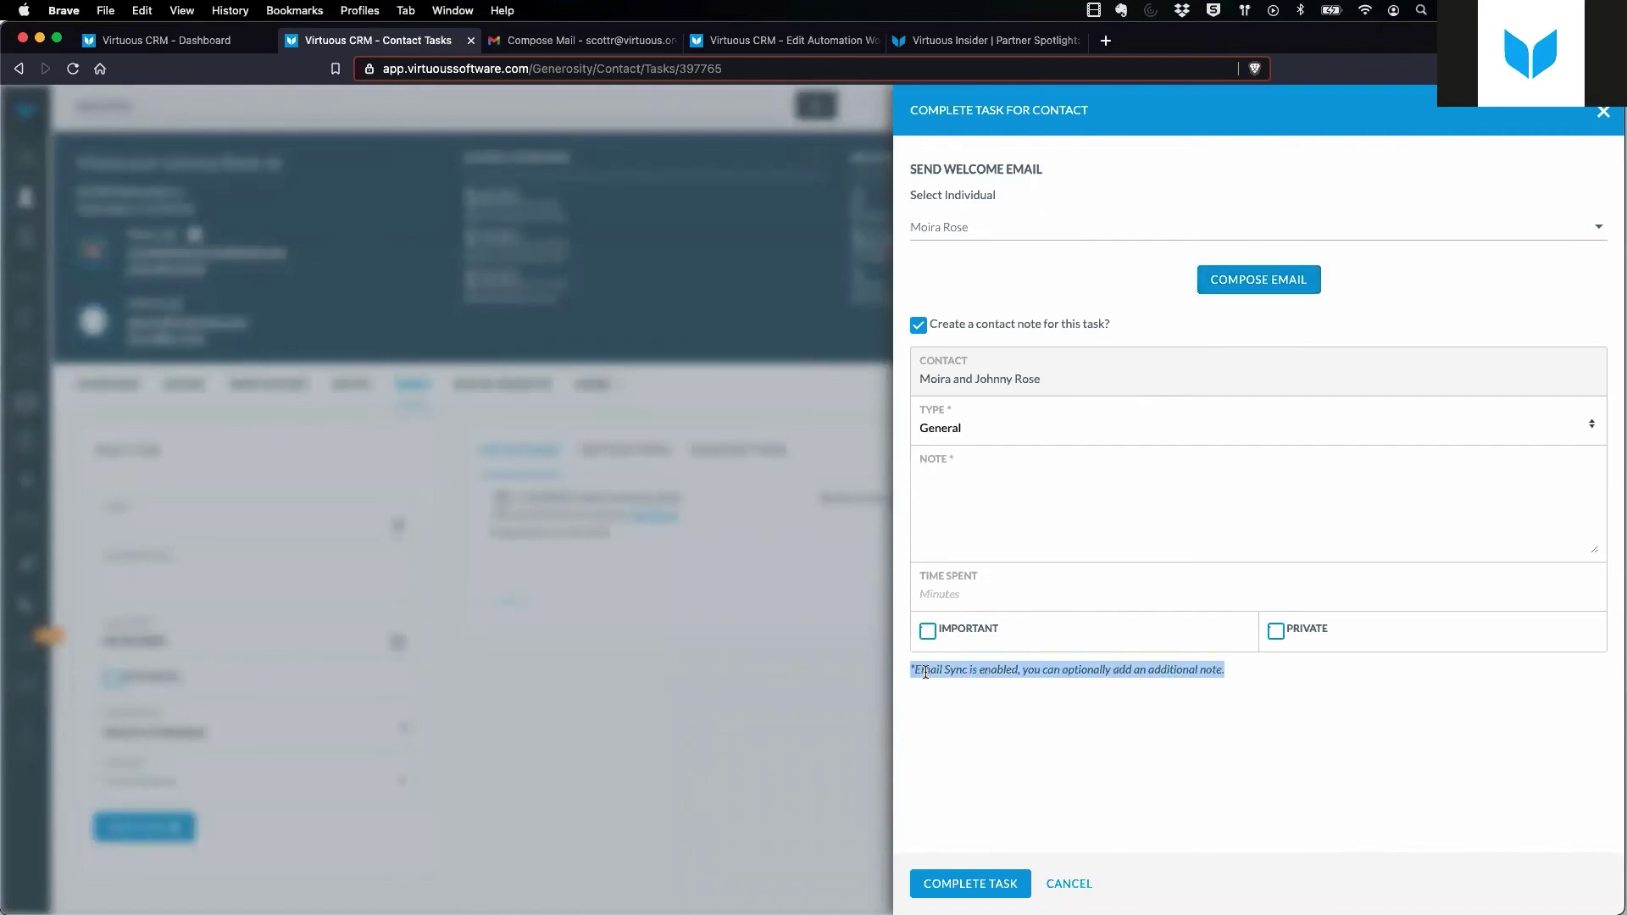
{"action": "left_click", "coordinate": [918, 324]}
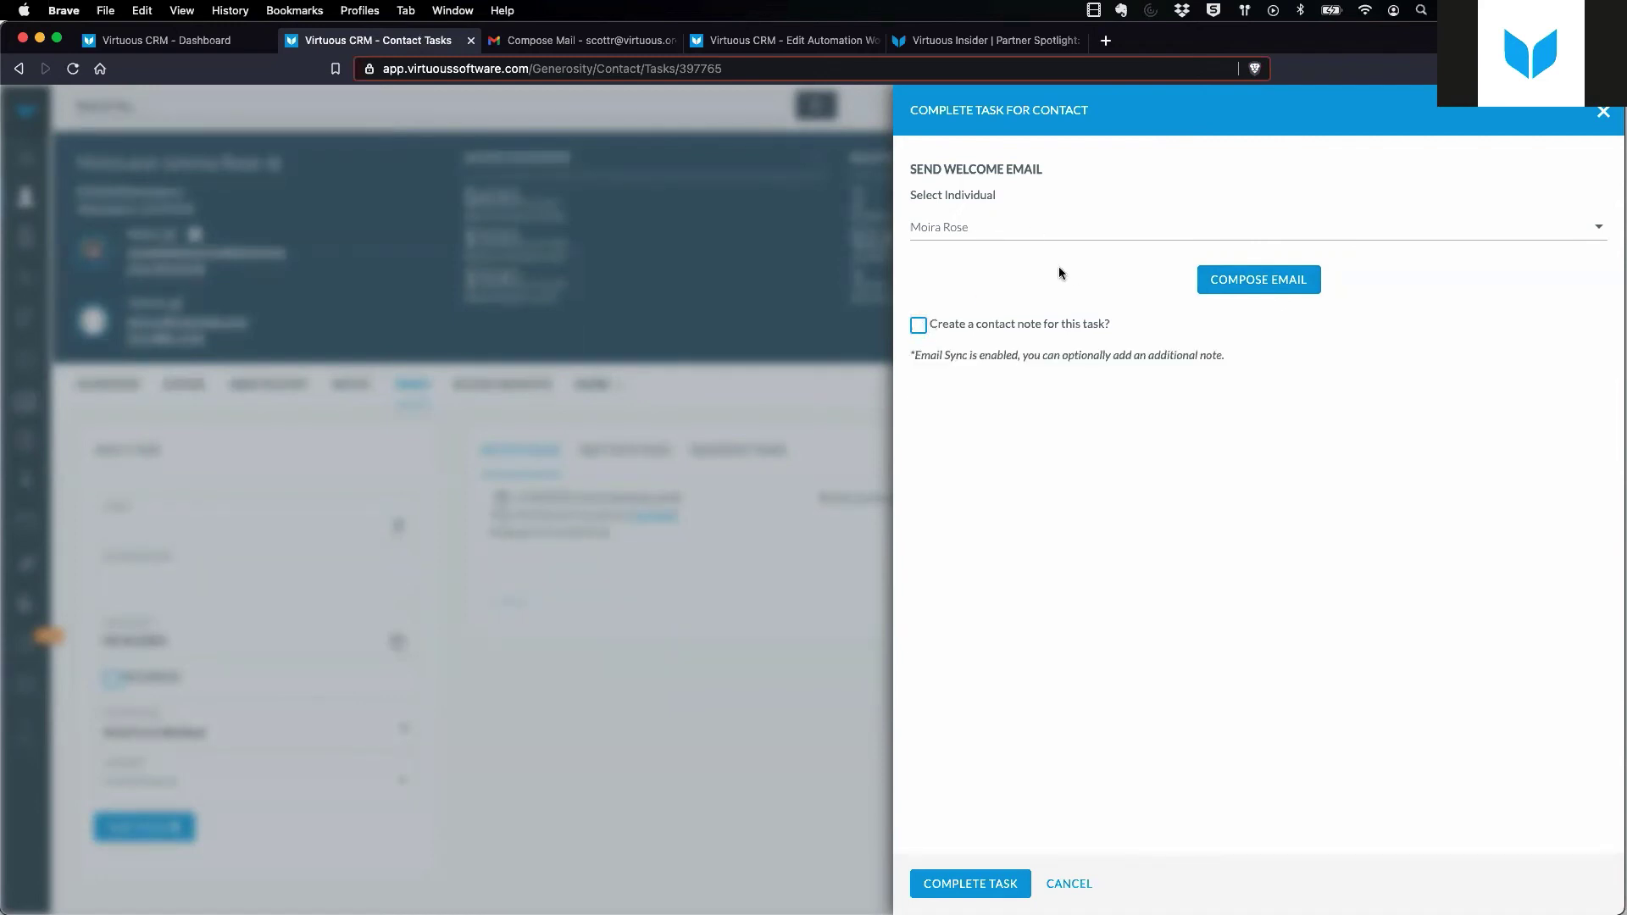
{"action": "left_click", "coordinate": [918, 325]}
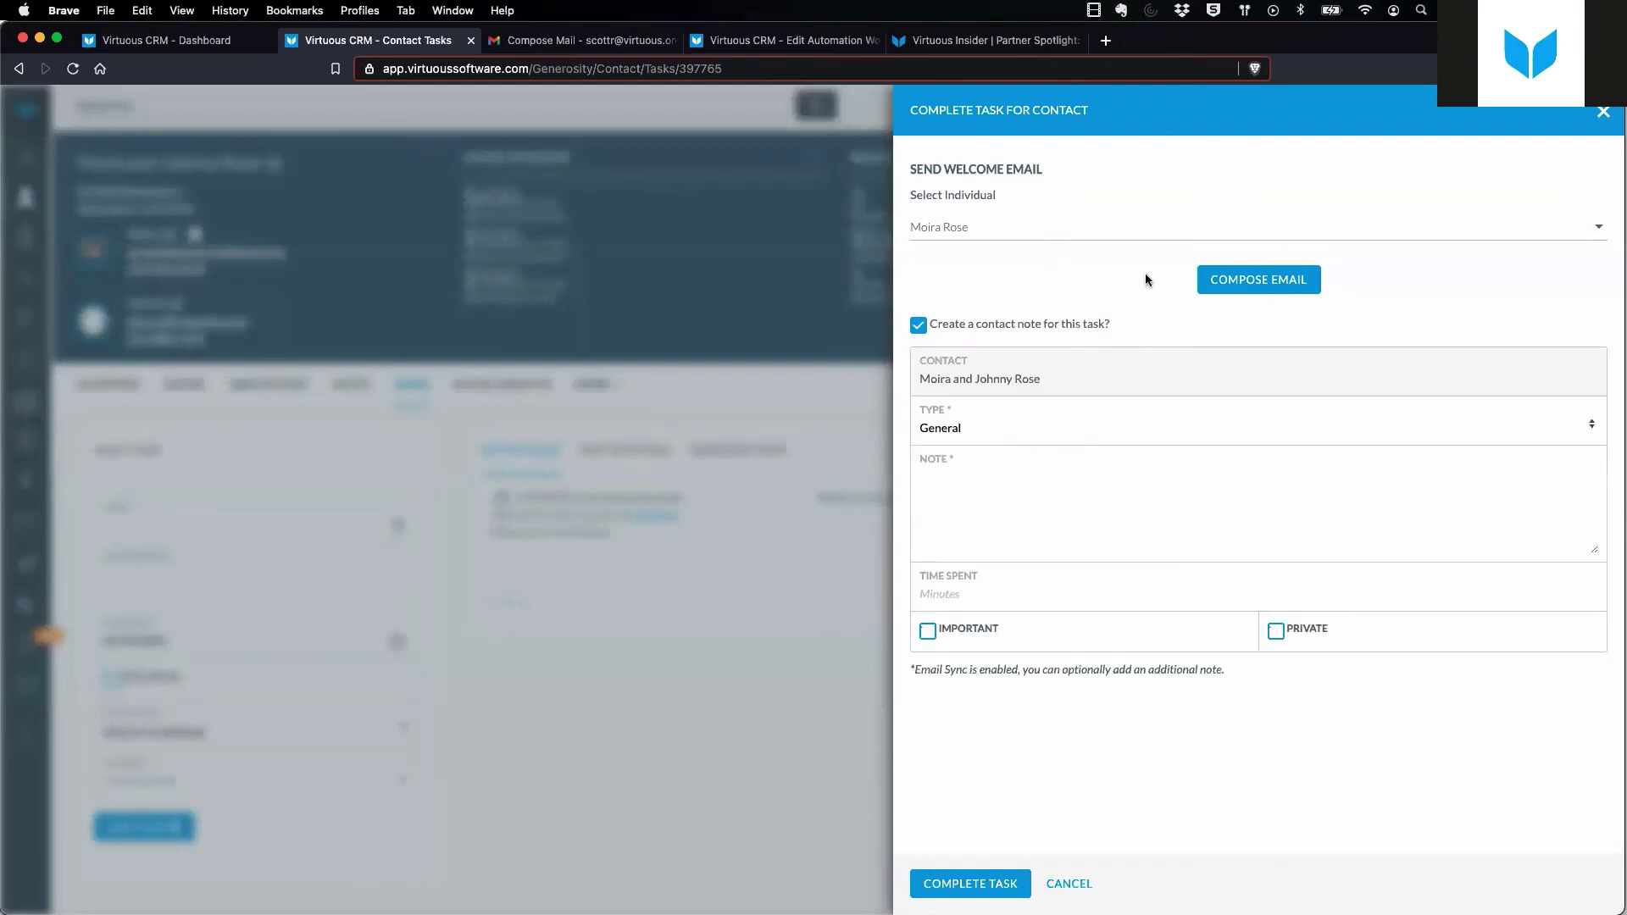
{"action": "left_click", "coordinate": [1078, 883]}
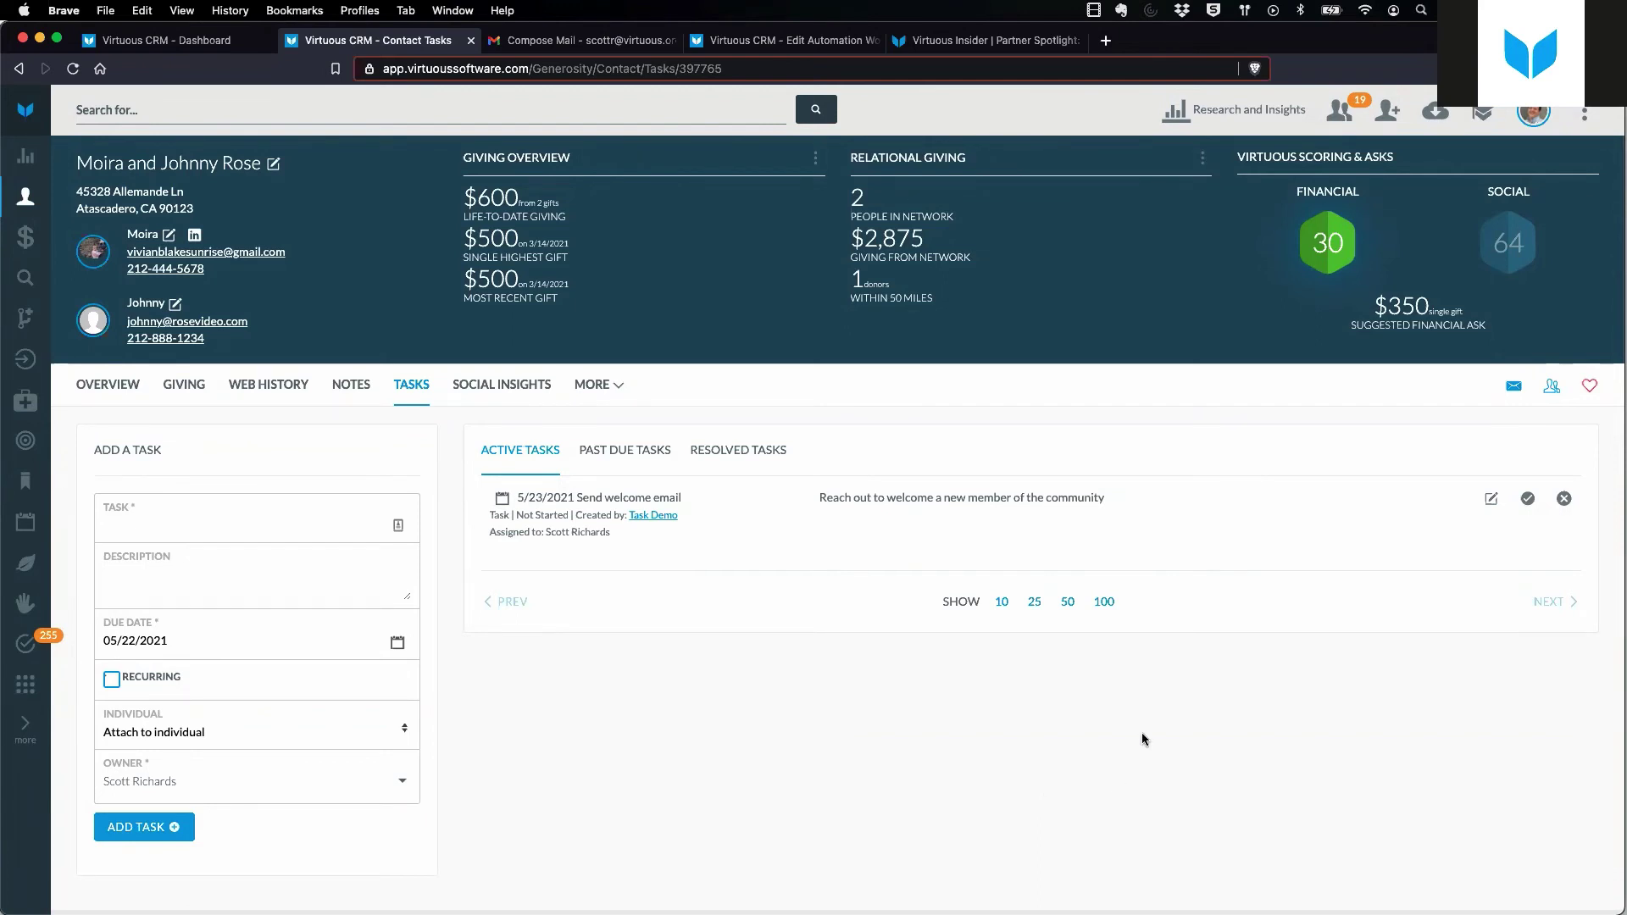
Close the unsent welcome email and open the household contact's overview.
{"action": "left_click", "coordinate": [675, 41]}
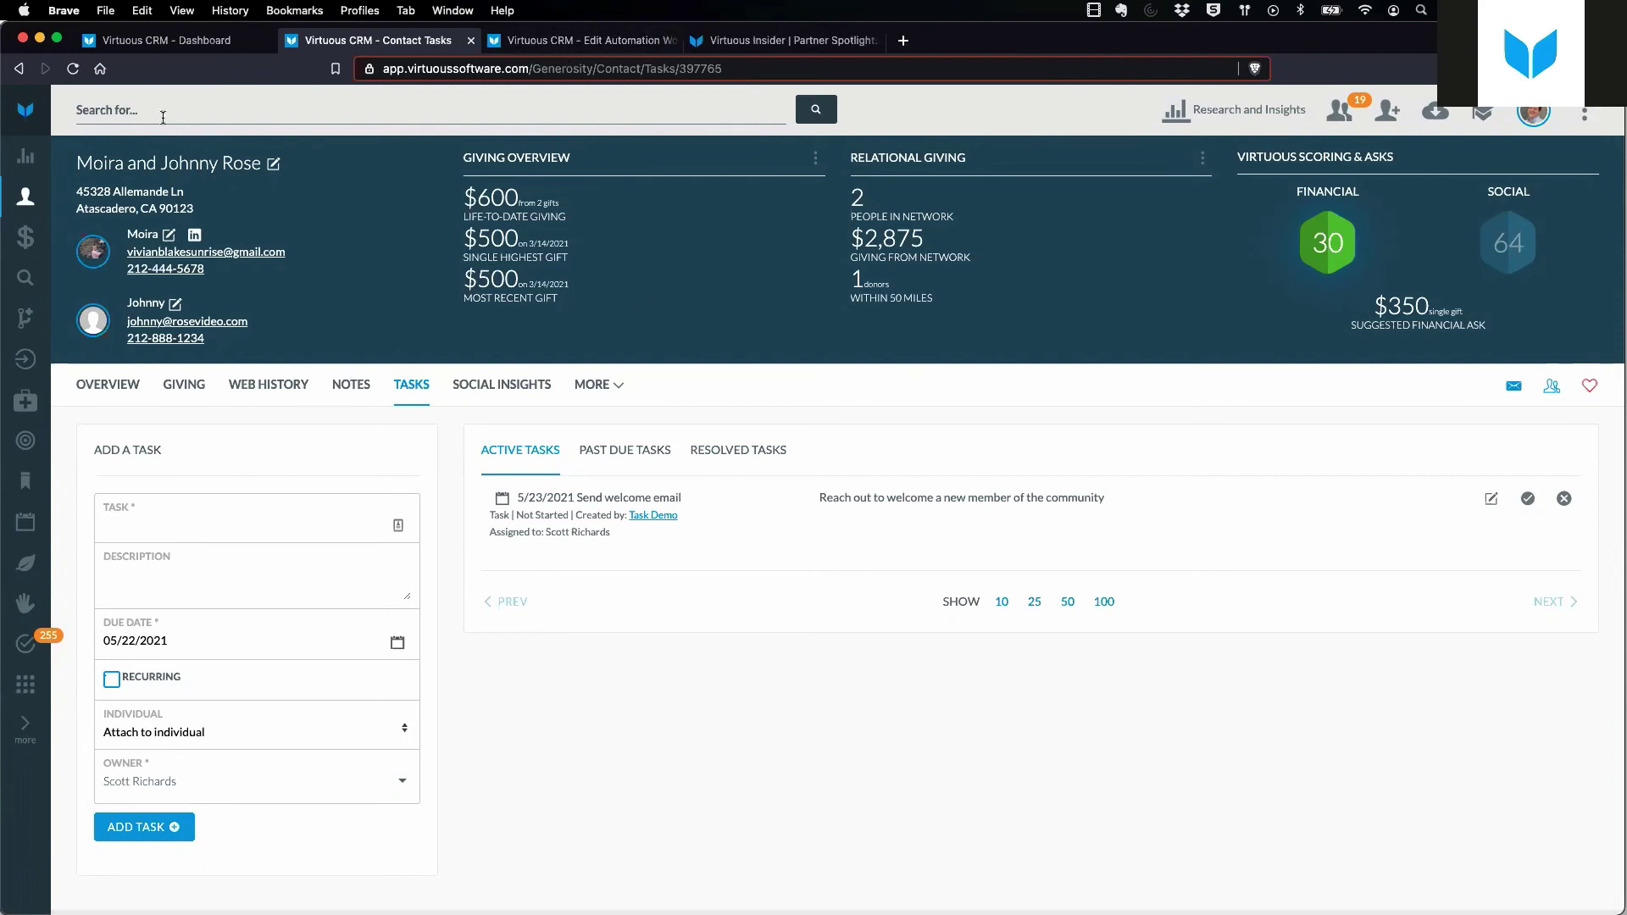
{"action": "left_click", "coordinate": [95, 389]}
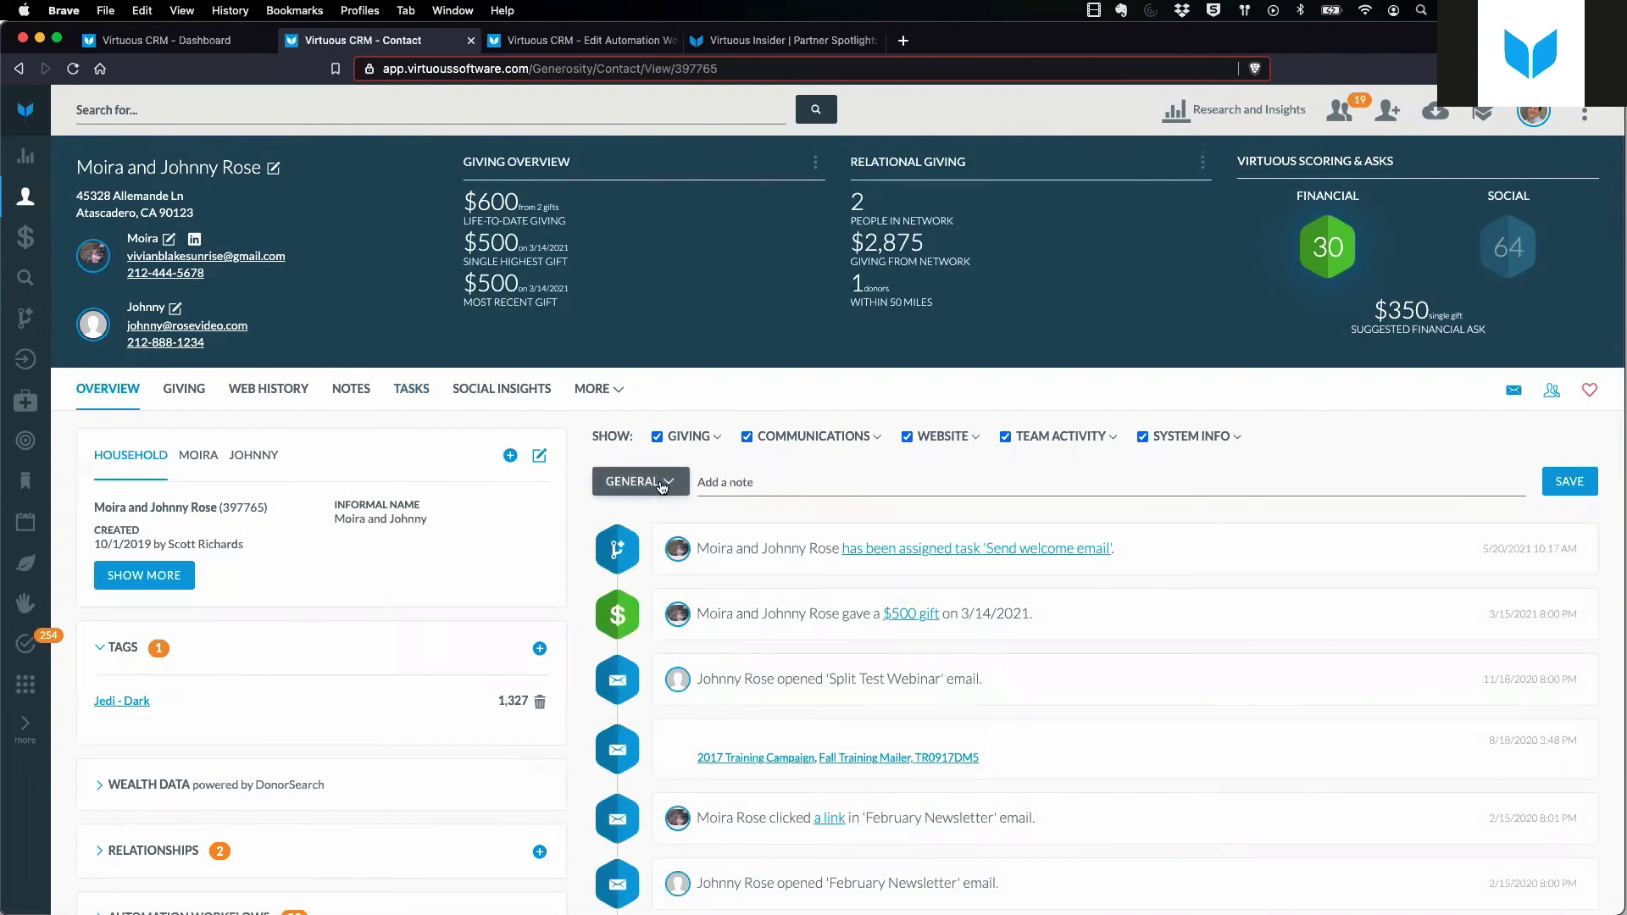
Add an In Person note to the household contact about running into the second listed individual at the store in town.
{"action": "left_click", "coordinate": [663, 483]}
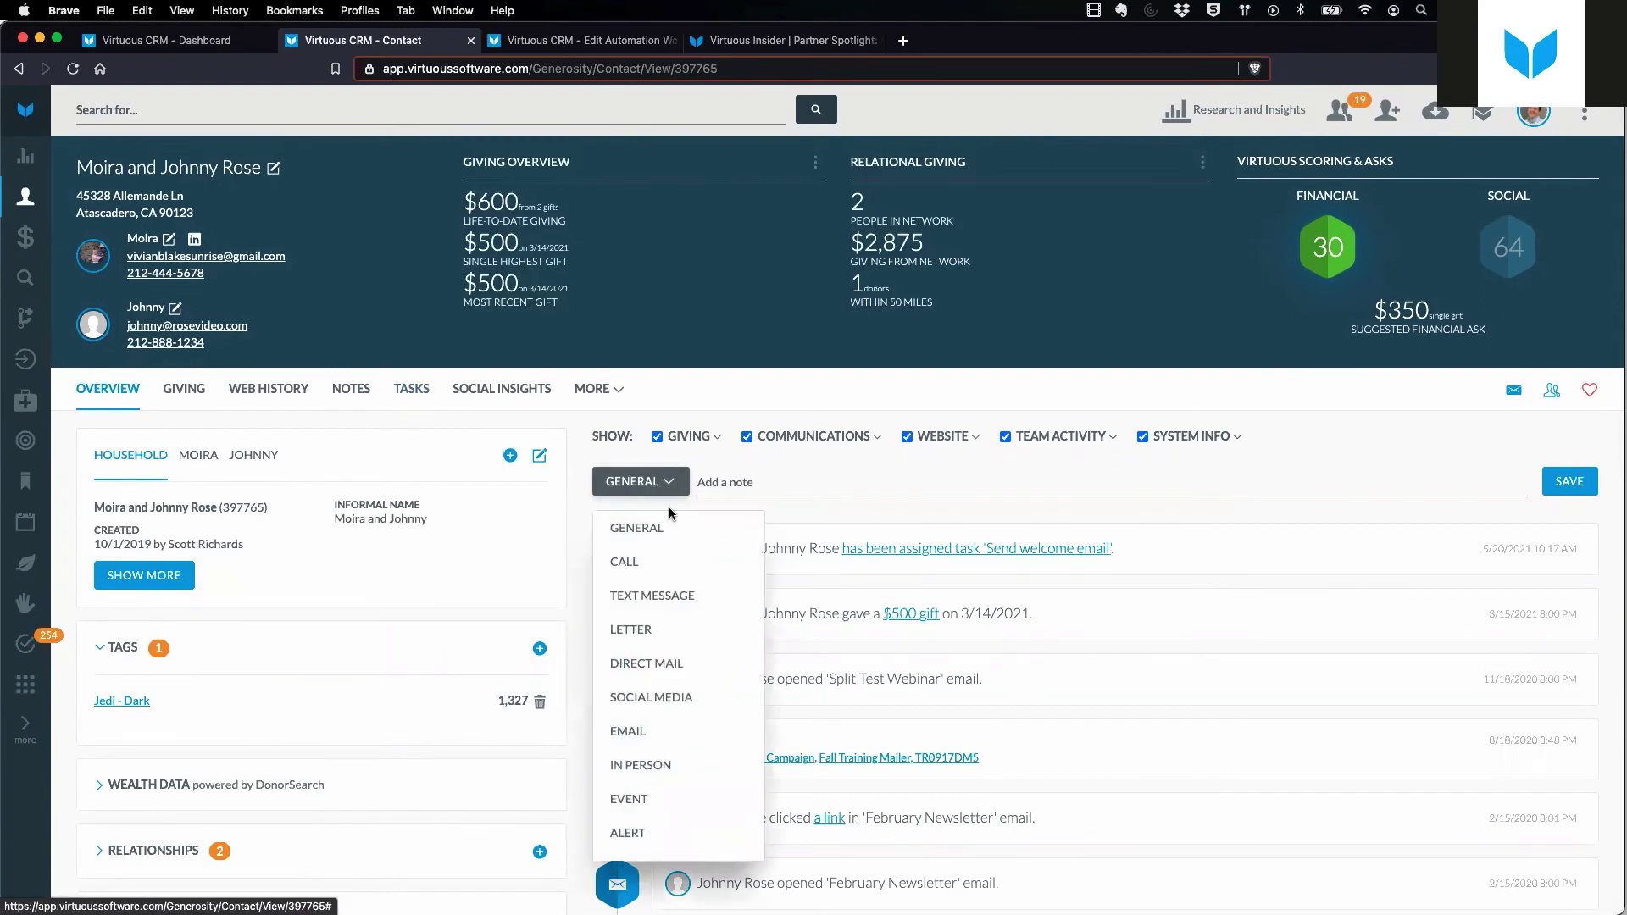
{"action": "scroll", "coordinate": [691, 727], "scroll_direction": "down", "scroll_amount": 1}
{"action": "scroll", "coordinate": [692, 727], "scroll_direction": "down", "scroll_amount": 5}
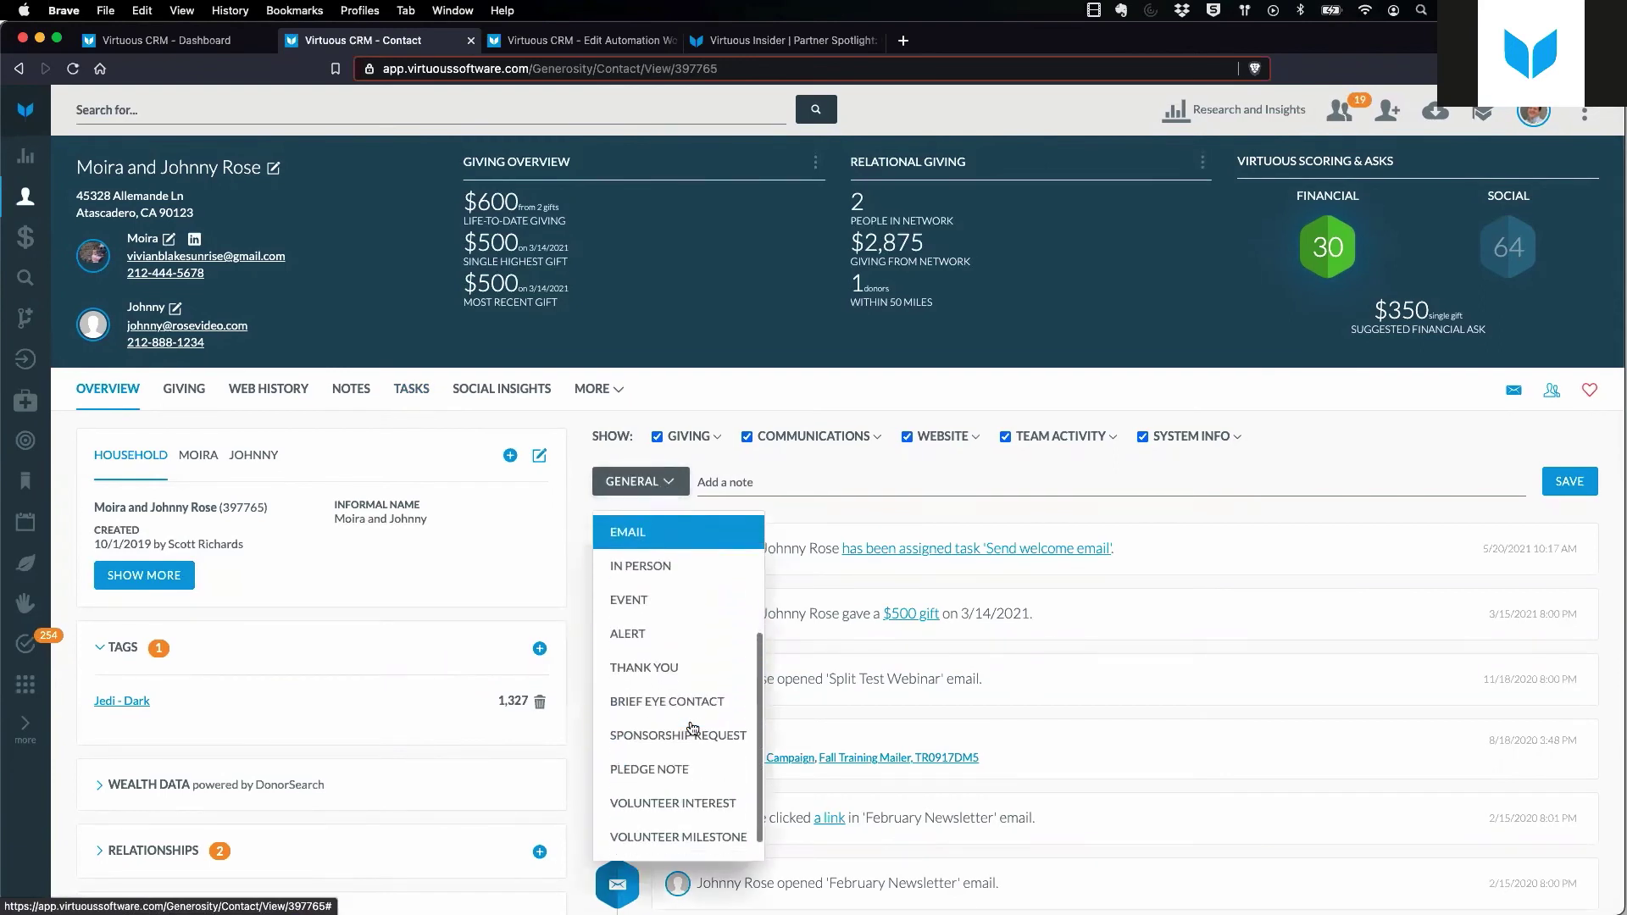
{"action": "scroll", "coordinate": [691, 674], "scroll_direction": "up", "scroll_amount": 6}
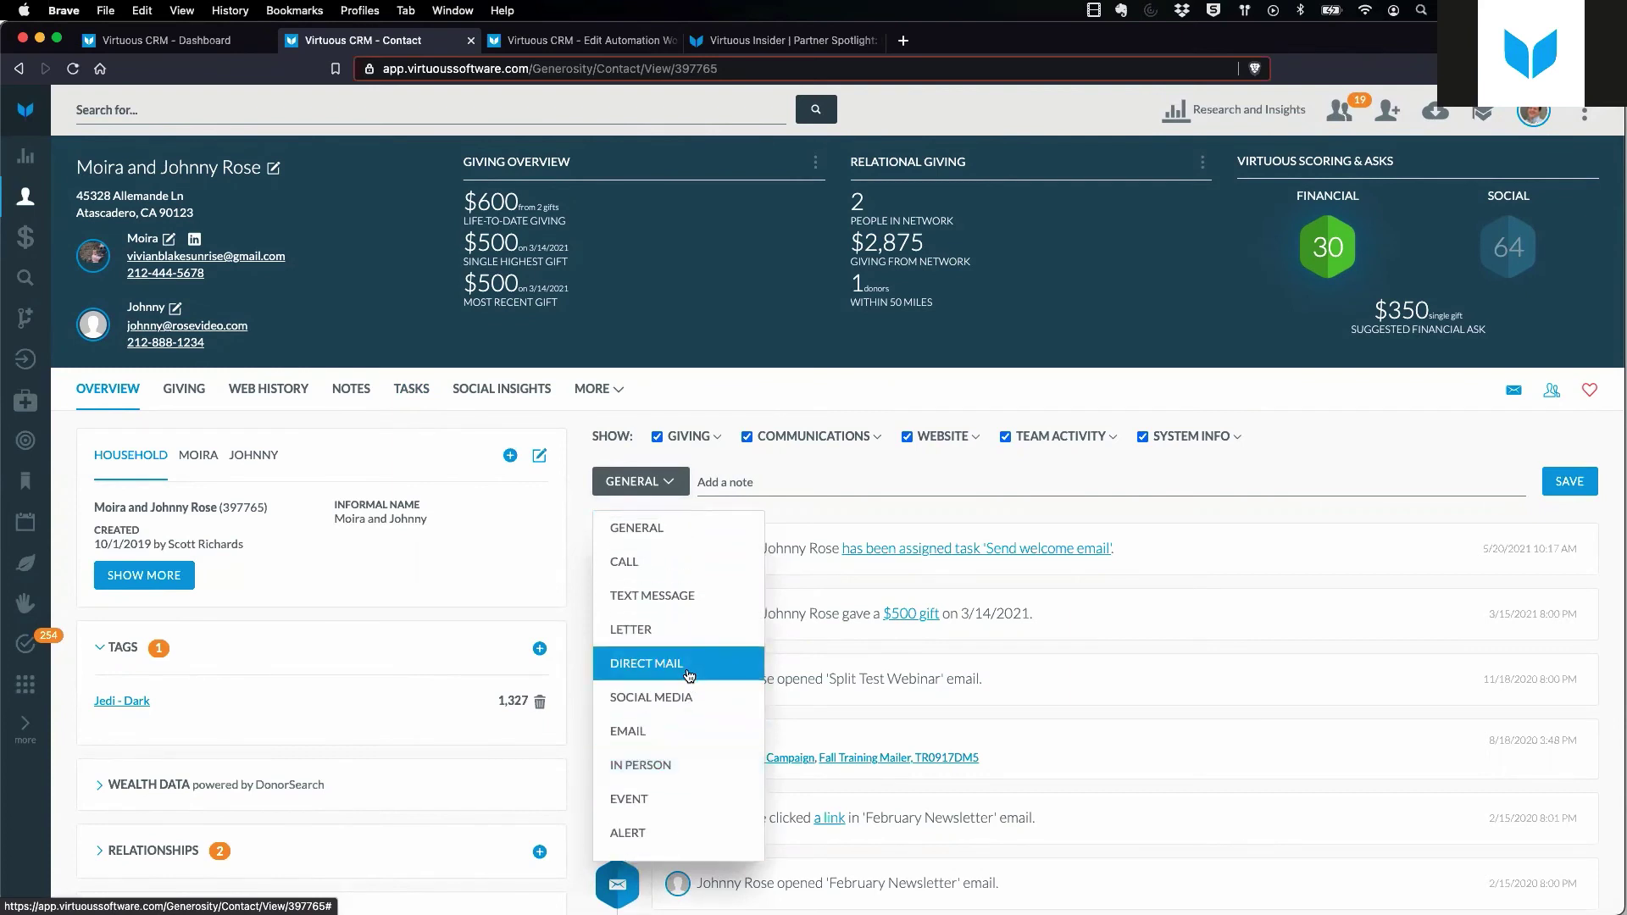
{"action": "left_click", "coordinate": [657, 763]}
{"action": "left_click", "coordinate": [760, 480]}
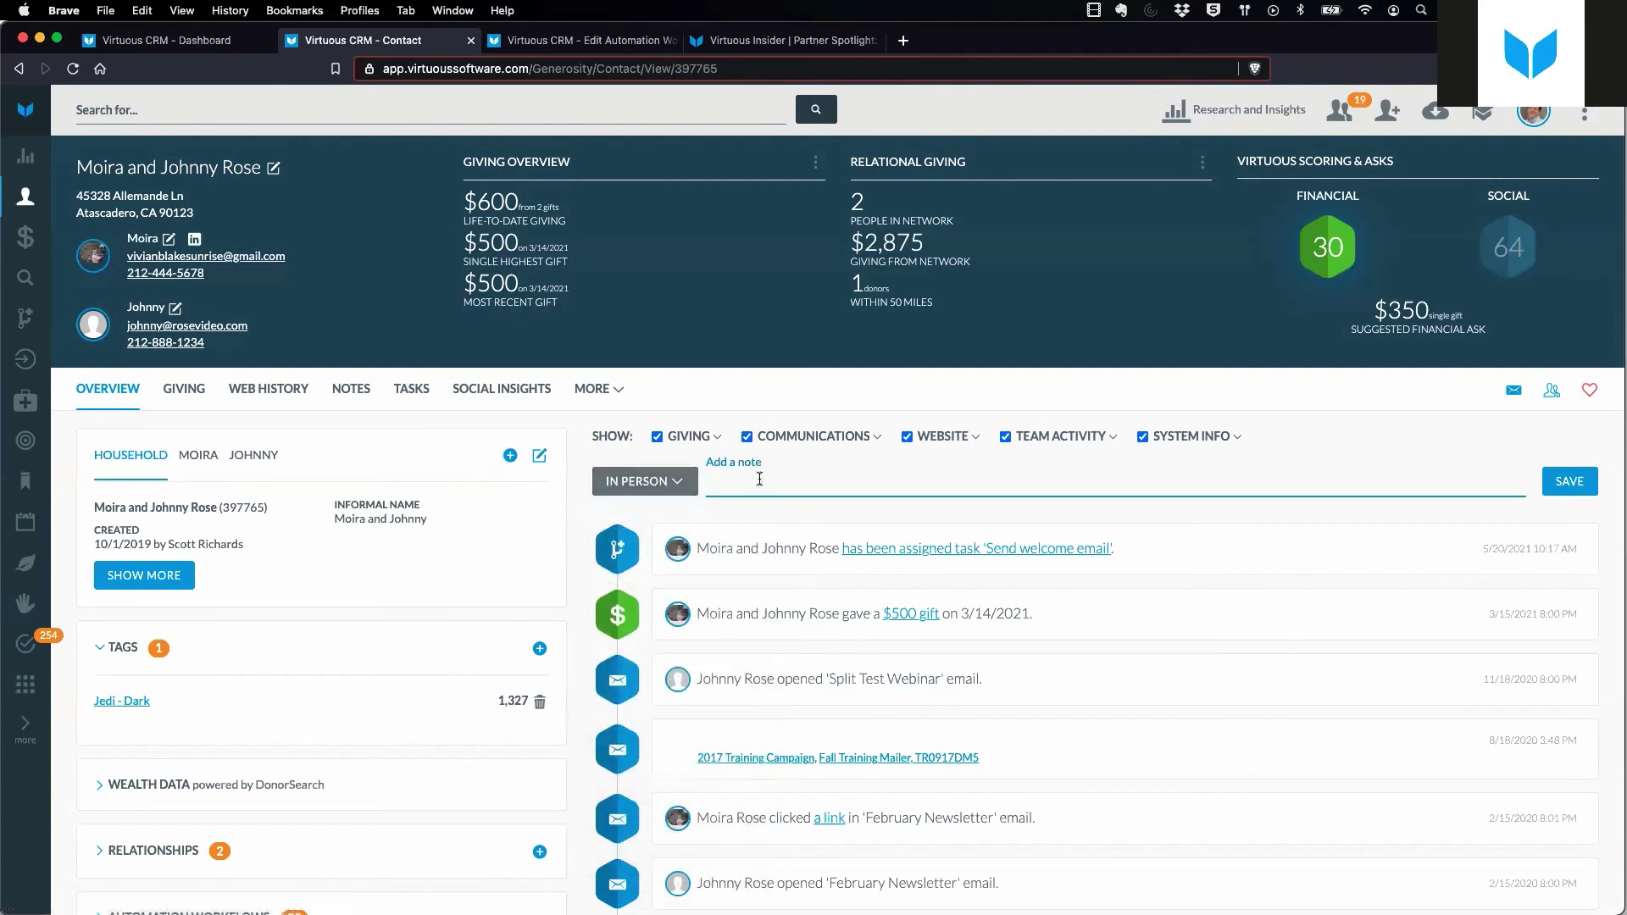
{"action": "type", "text": "Ran into Johnny at the store in town"}
{"action": "key", "text": "Return"}
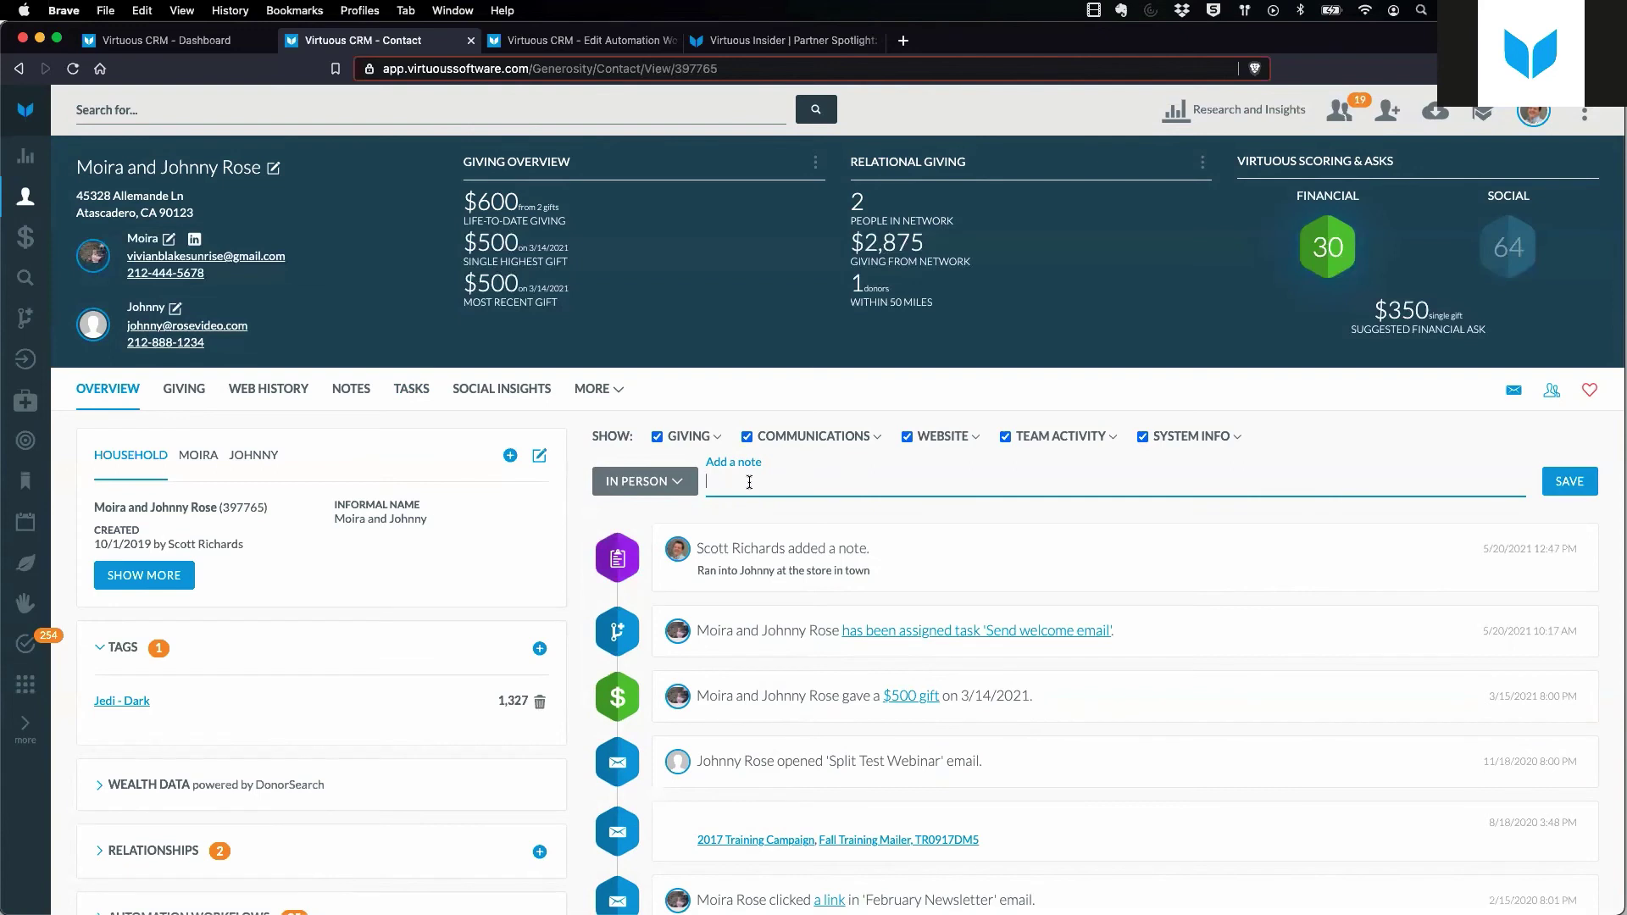
Open the household contact's notes and examine the new note's timestamp plus the note type, date override and individual options.
{"action": "left_click", "coordinate": [352, 390]}
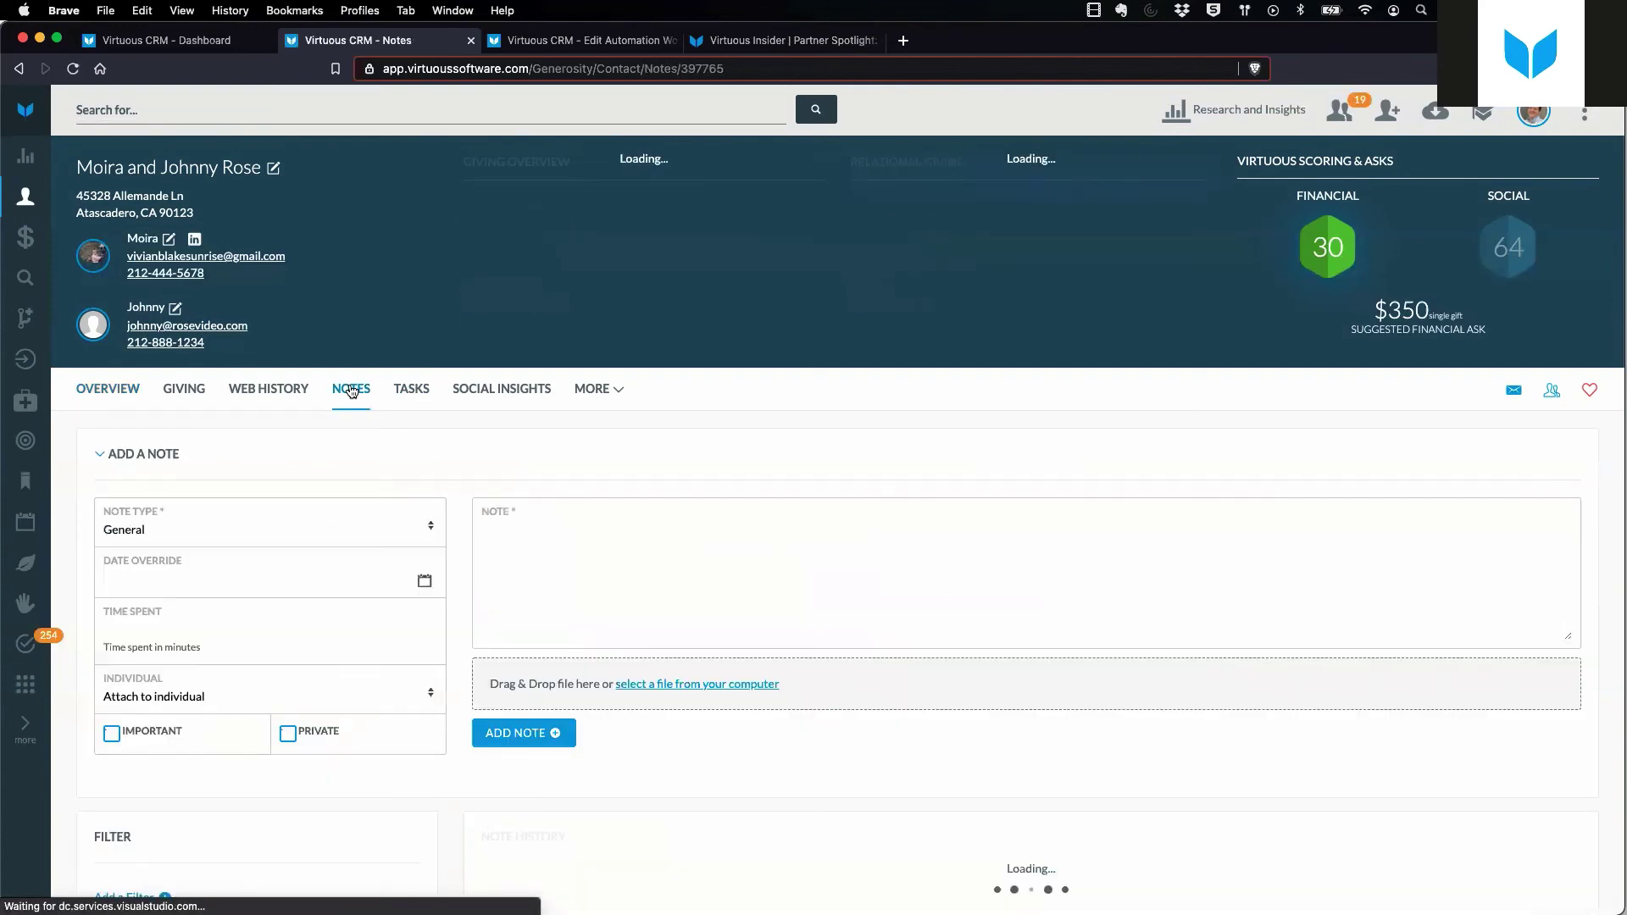
{"action": "left_click", "coordinate": [428, 528]}
{"action": "left_click", "coordinate": [428, 530]}
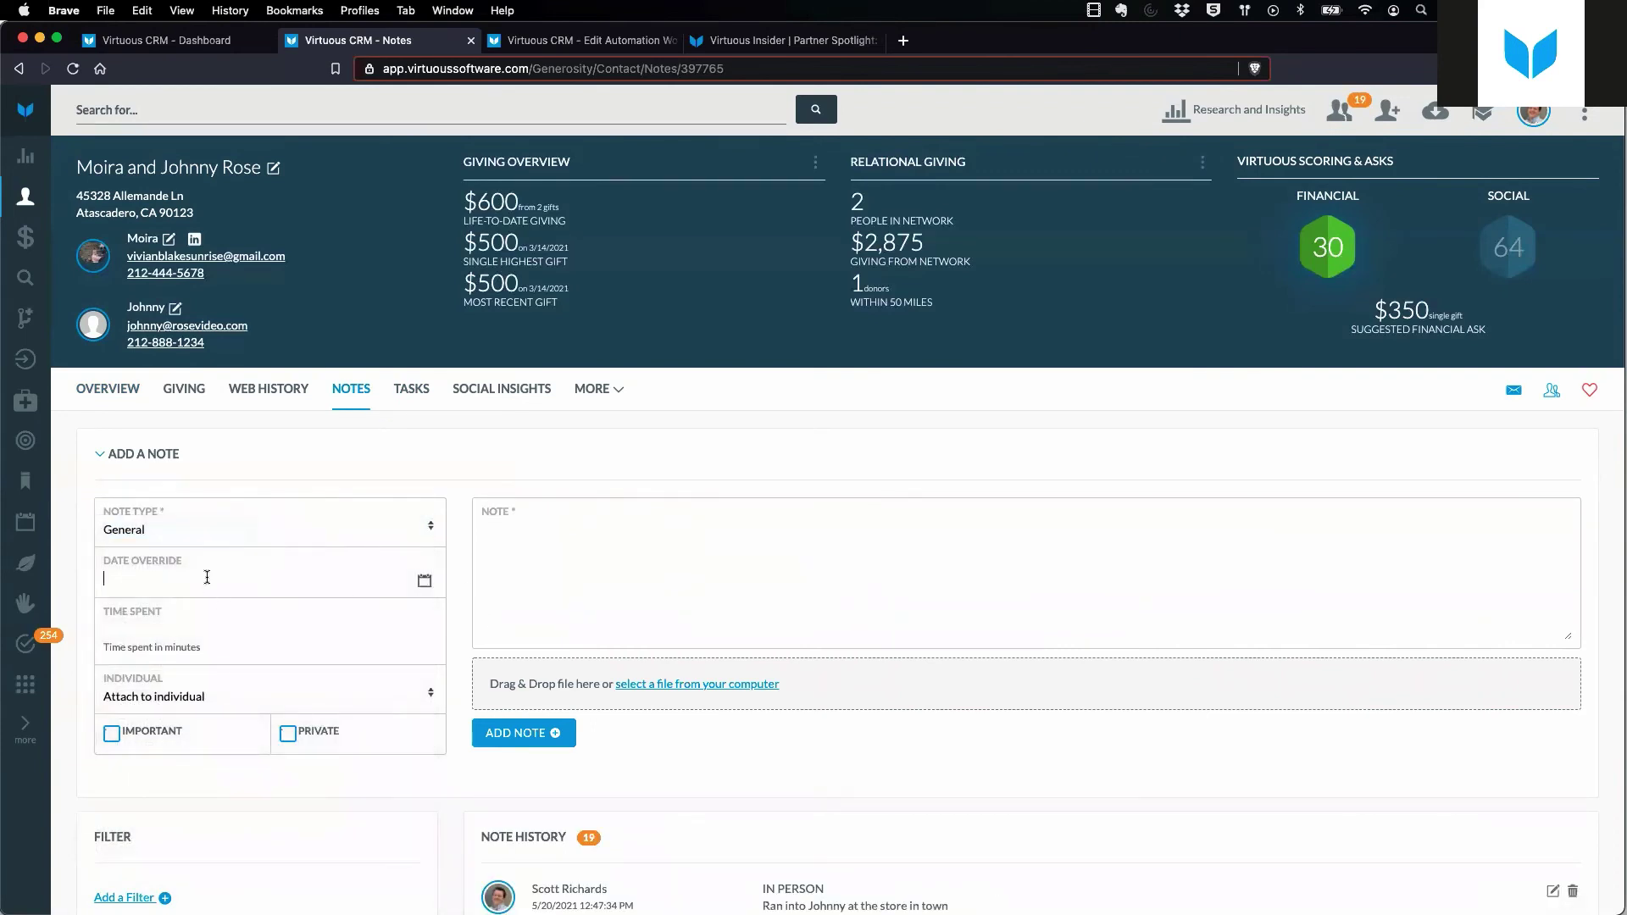
{"action": "scroll", "coordinate": [206, 577], "scroll_direction": "down", "scroll_amount": 3}
{"action": "left_click_drag", "start_coordinate": [643, 757], "coordinate": [536, 752]}
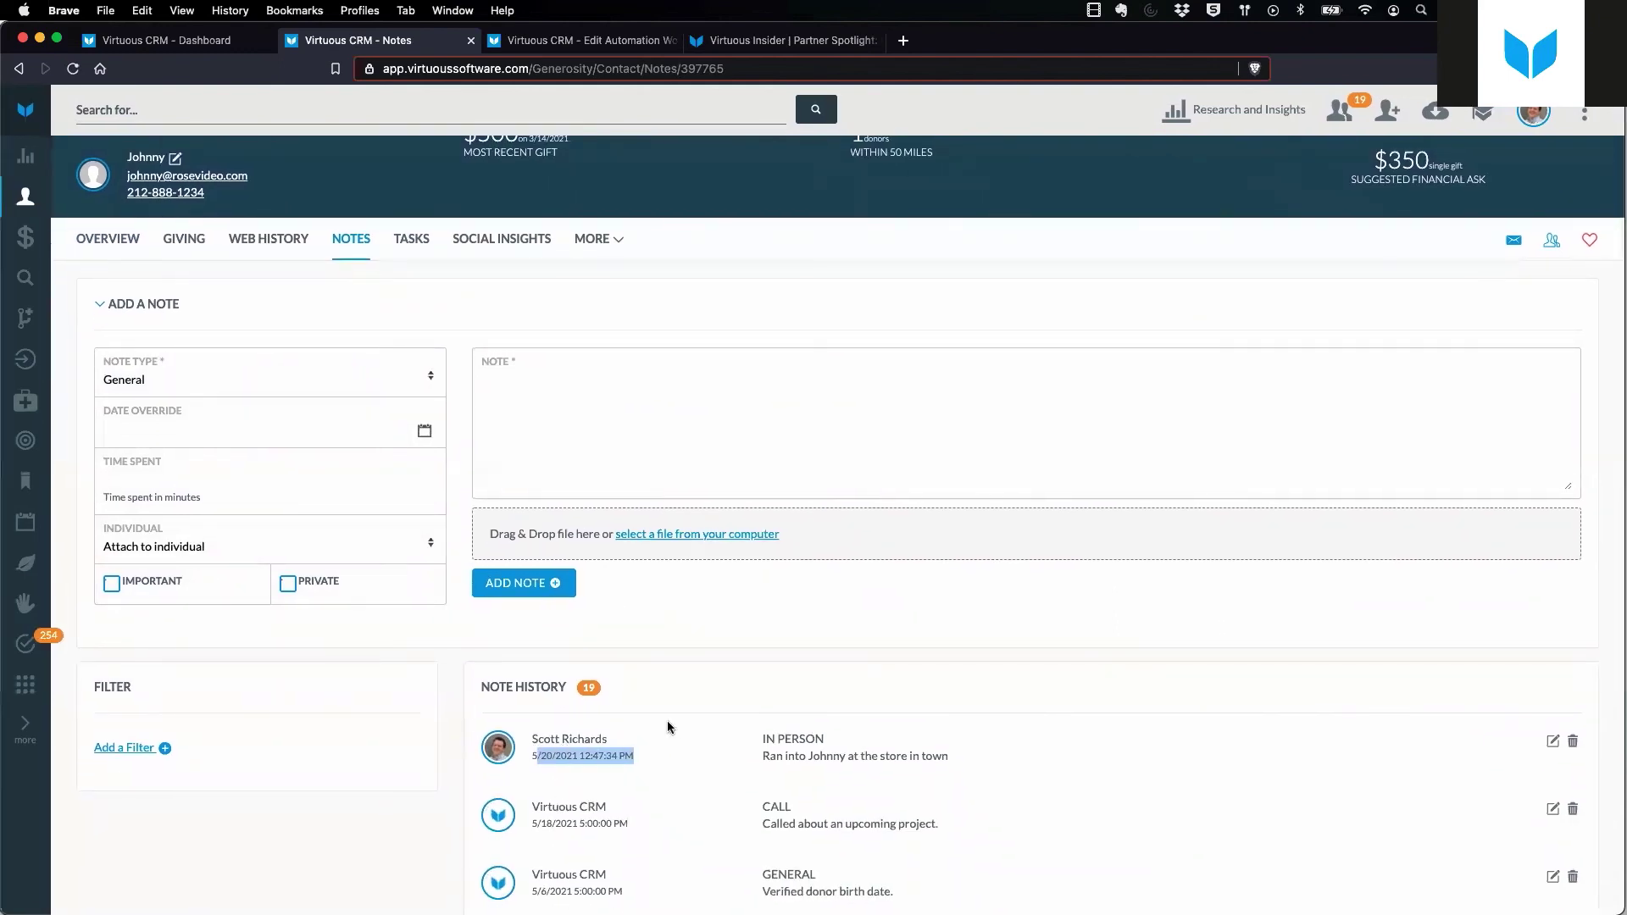
{"action": "left_click", "coordinate": [149, 423]}
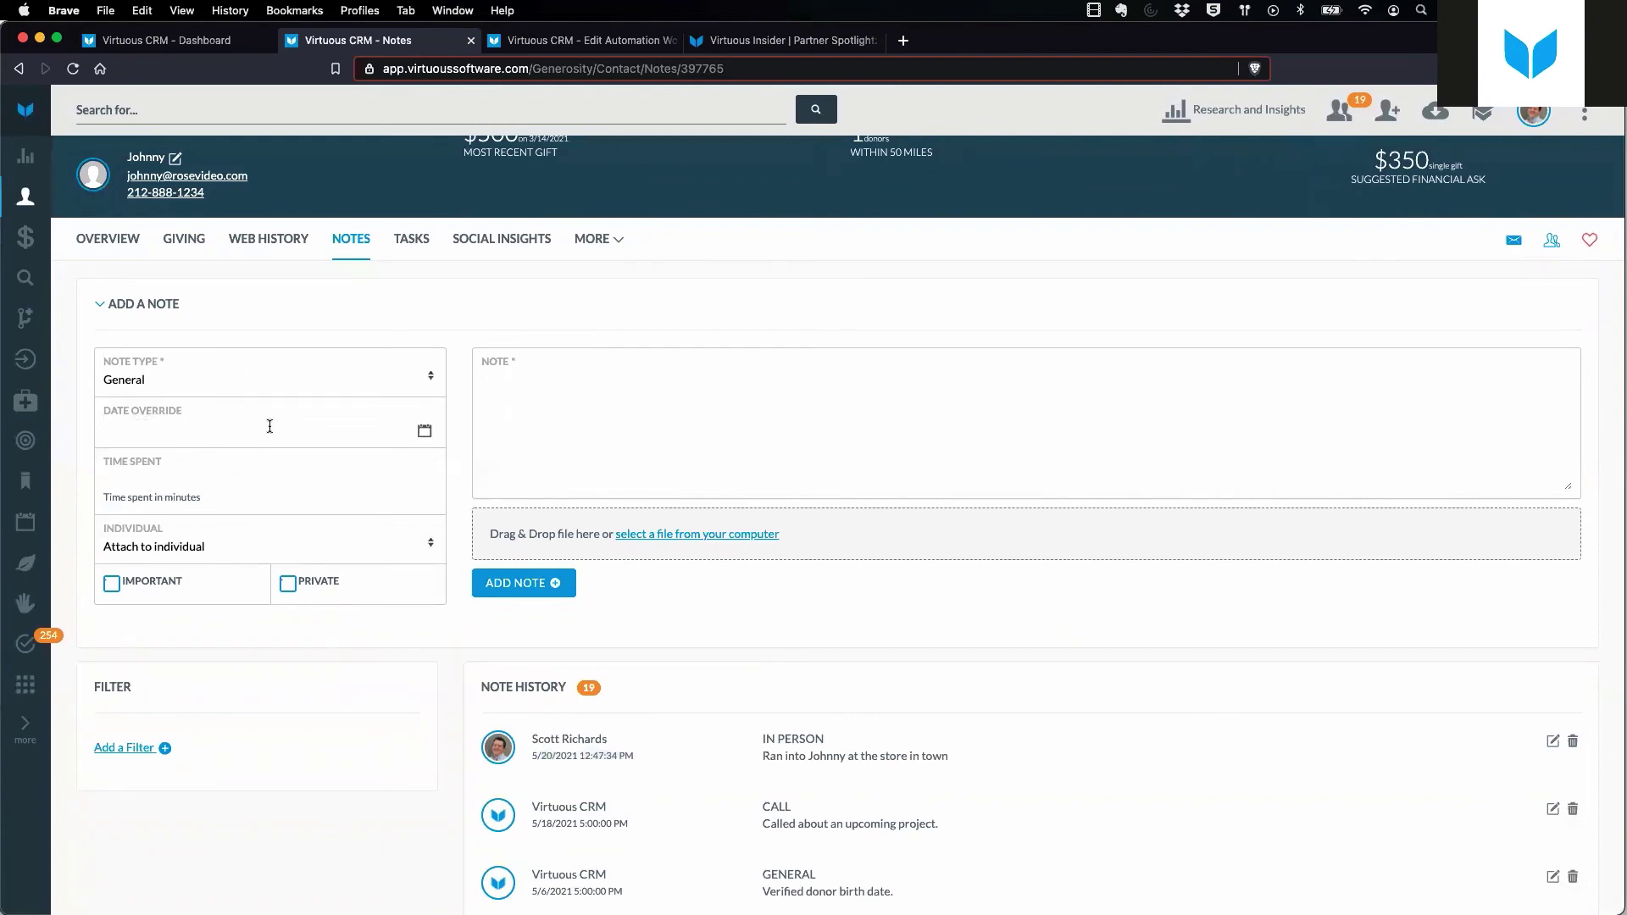
{"action": "left_click", "coordinate": [212, 548]}
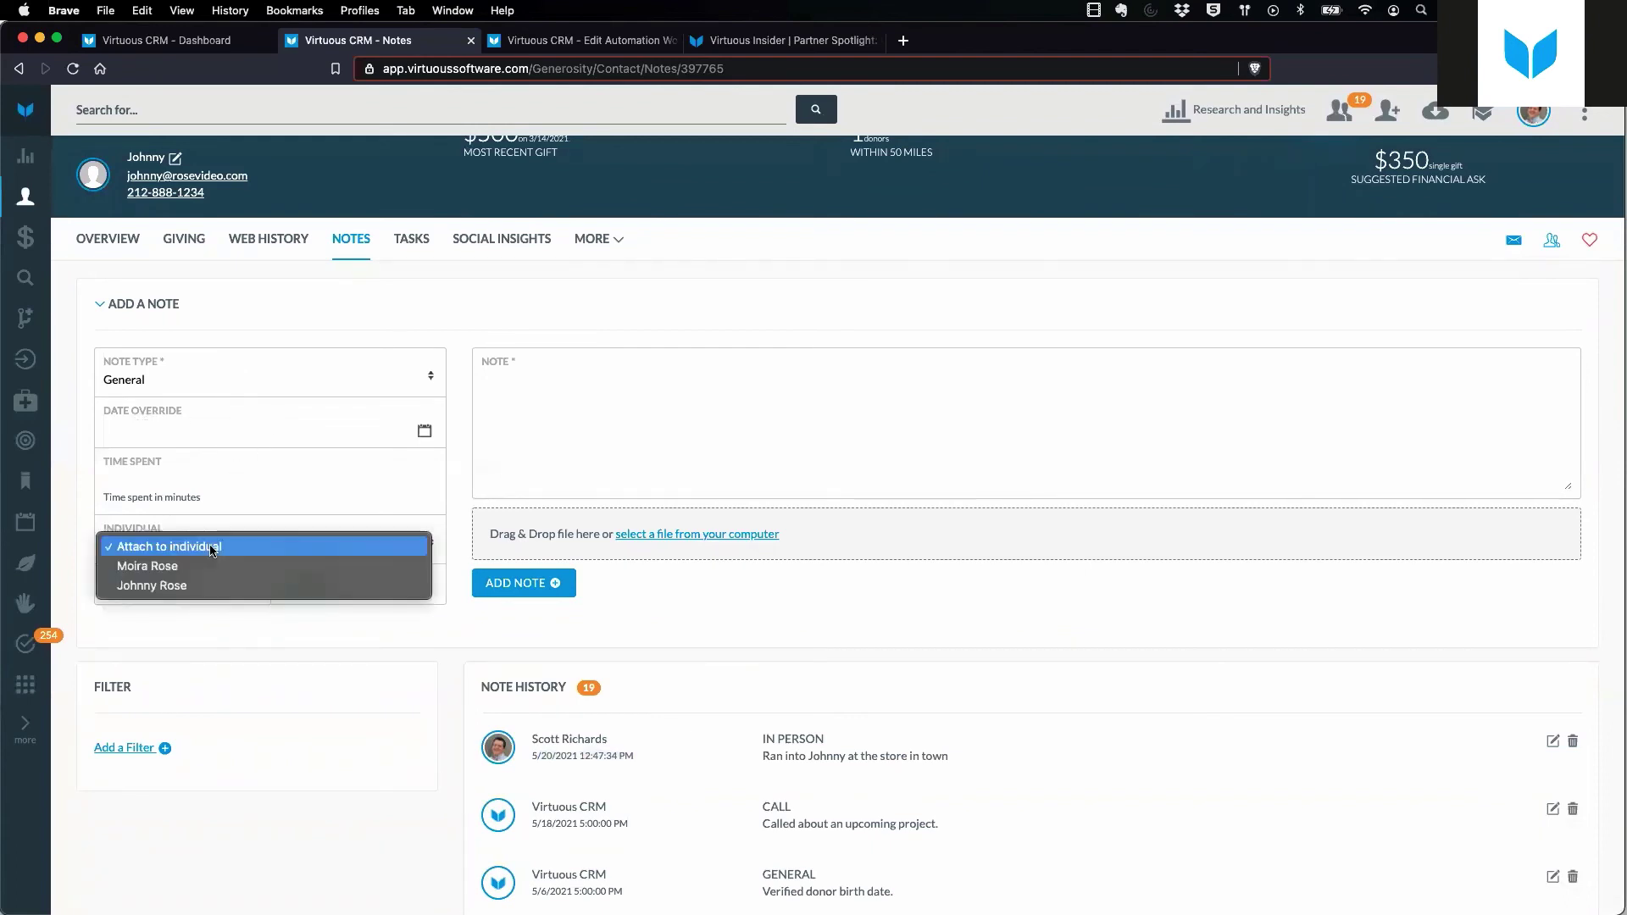
{"action": "left_click", "coordinate": [349, 642]}
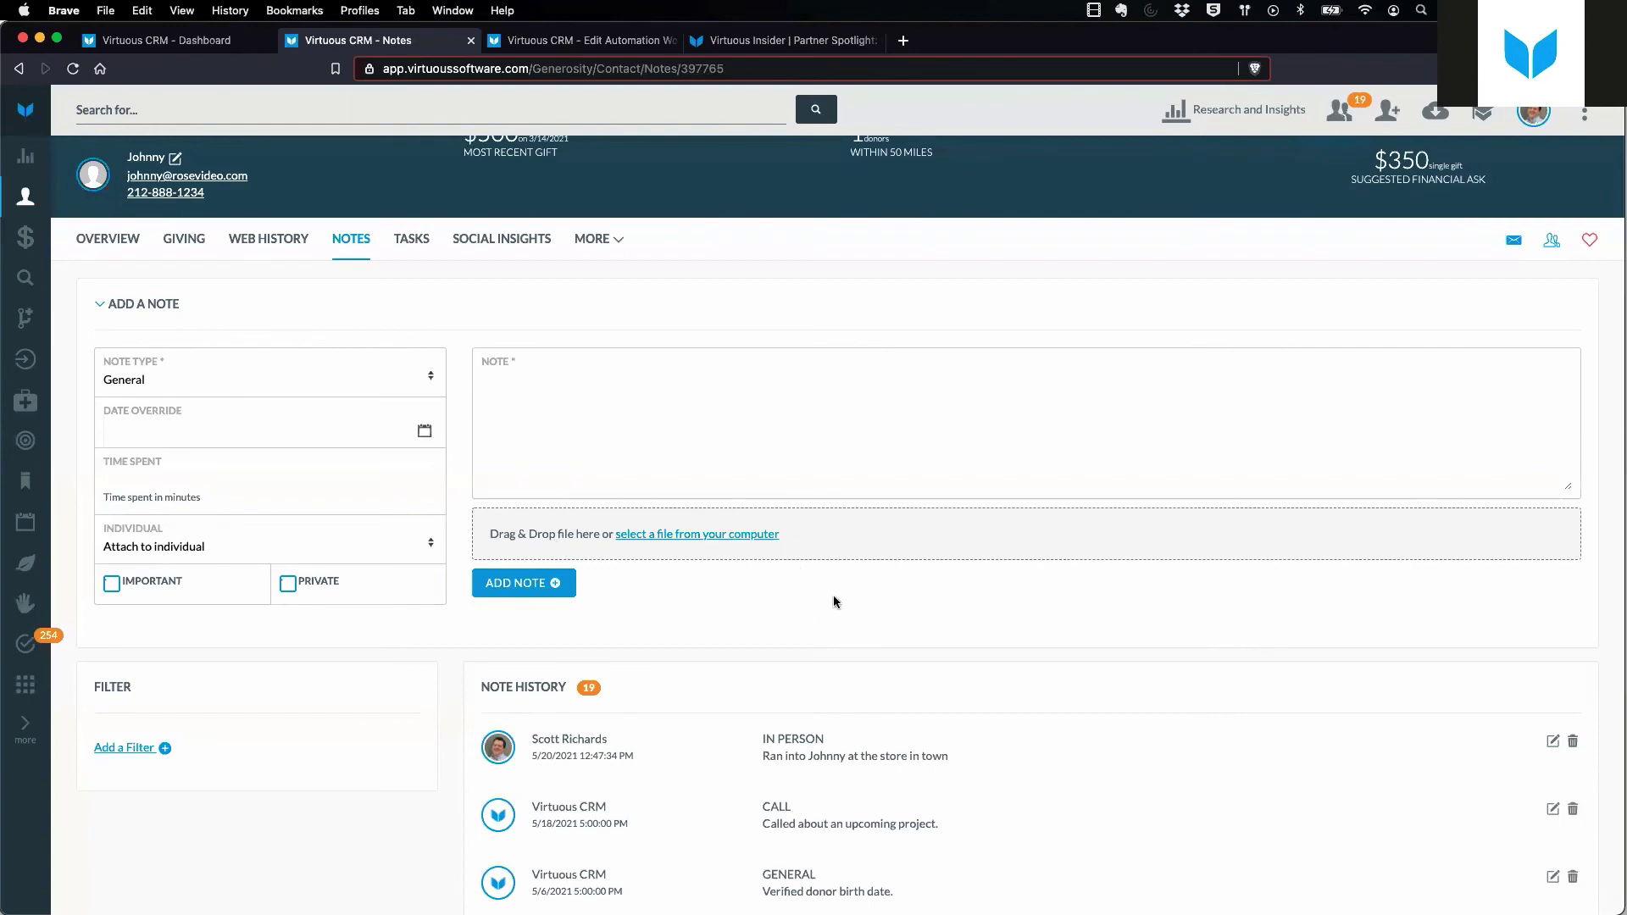
Look through the household contact's note history and return to the note entry form.
{"action": "scroll", "coordinate": [869, 592], "scroll_direction": "down", "scroll_amount": 8}
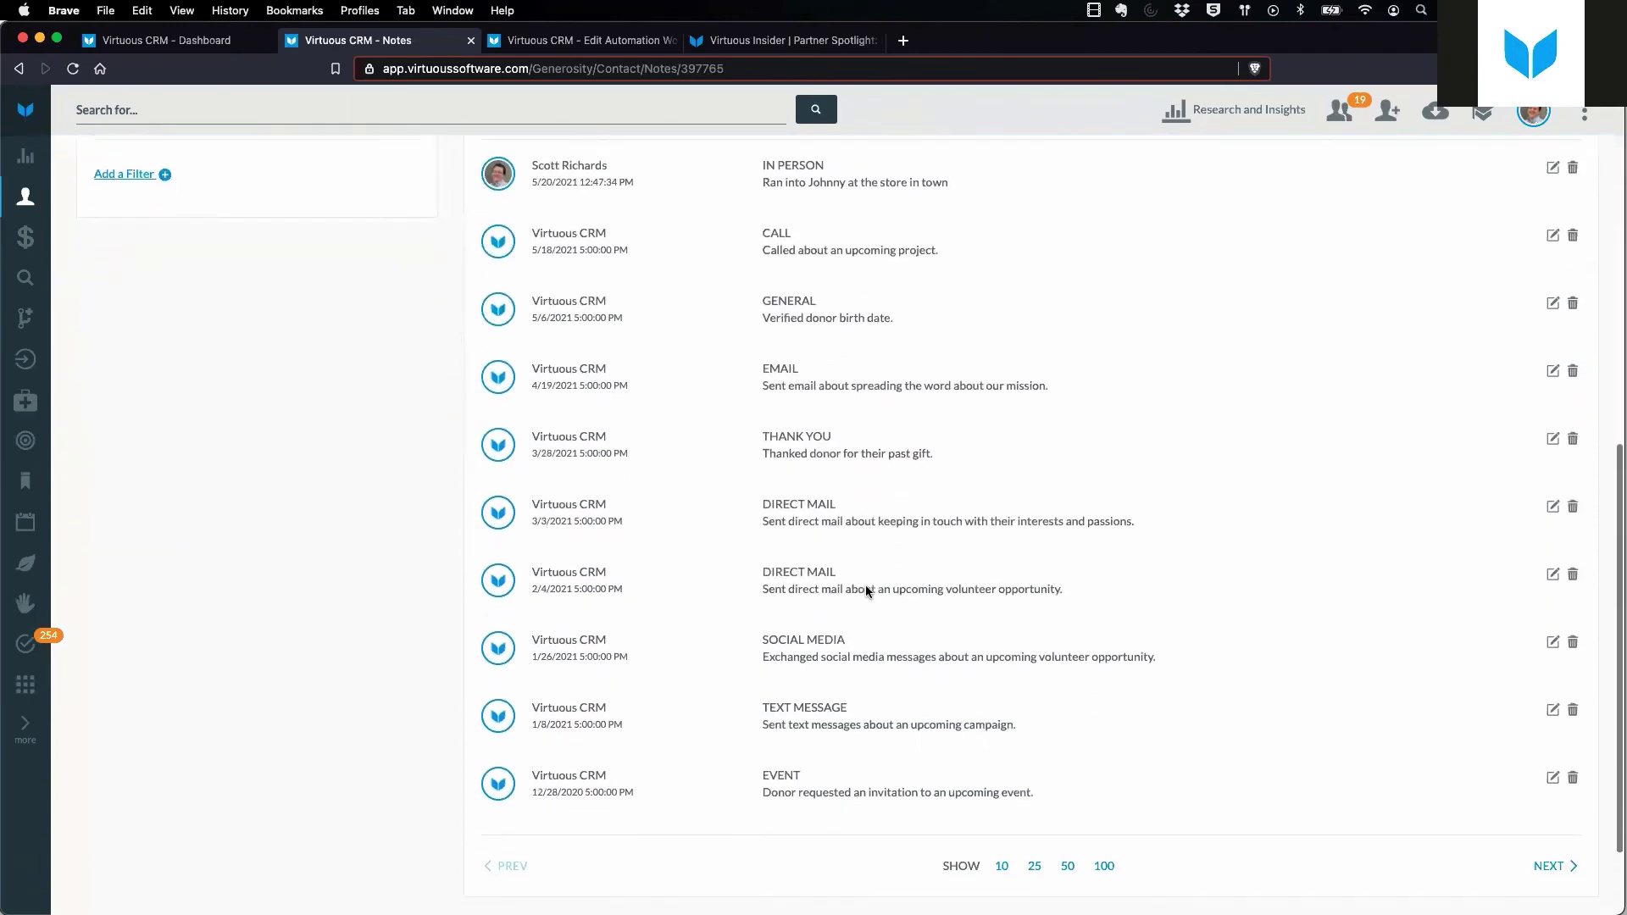
{"action": "scroll", "coordinate": [932, 585], "scroll_direction": "up", "scroll_amount": 3}
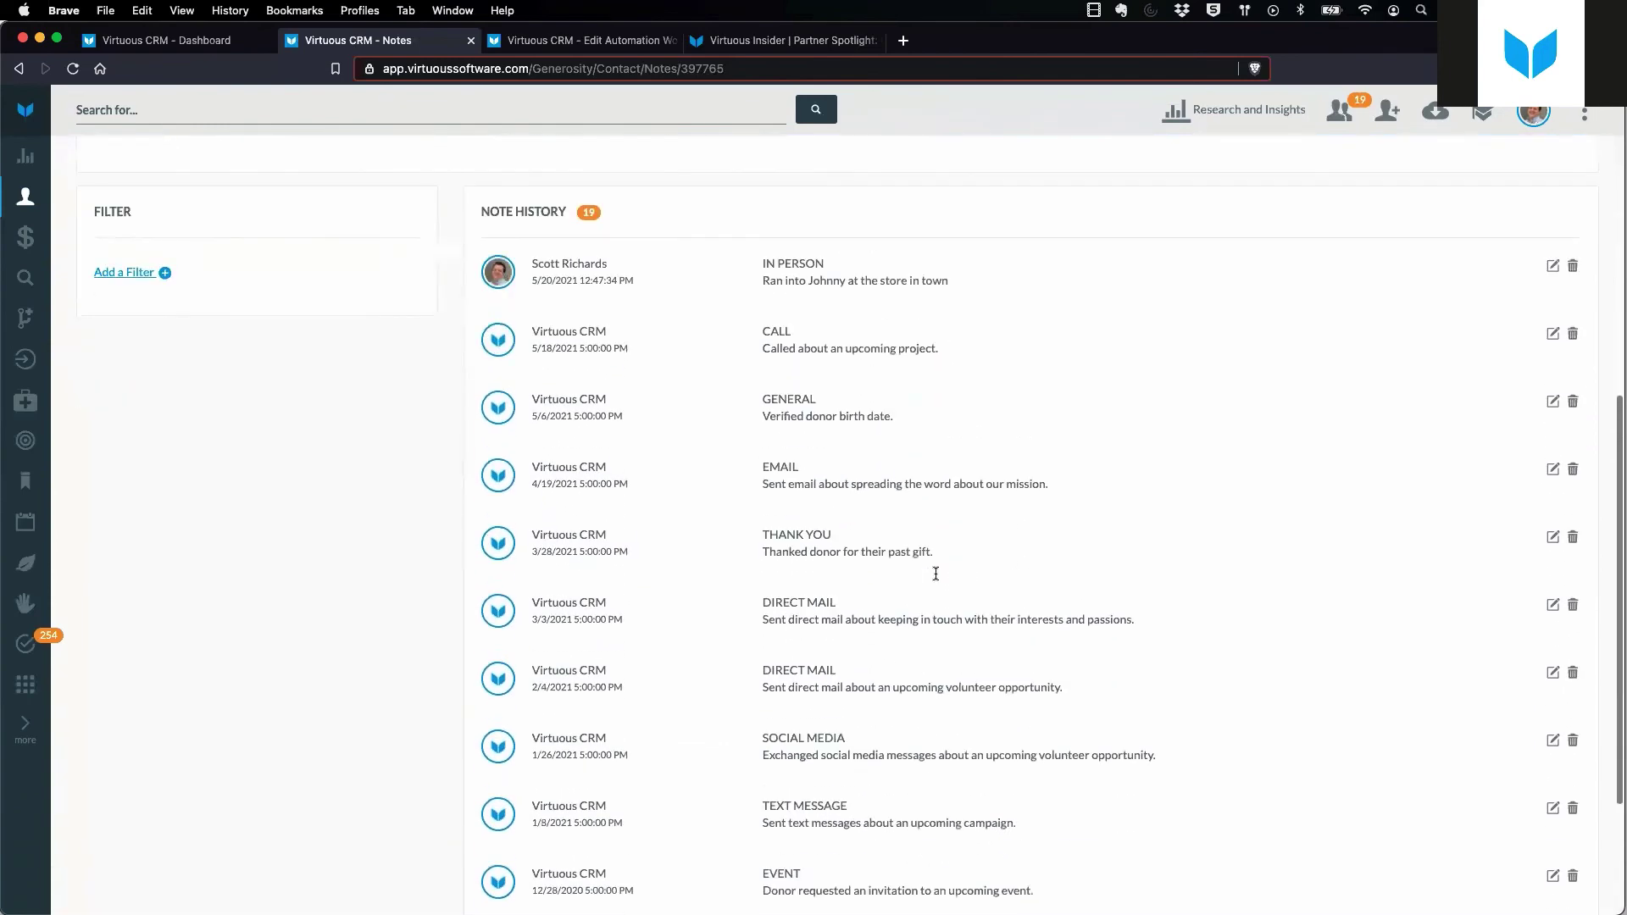
{"action": "scroll", "coordinate": [935, 576], "scroll_direction": "down", "scroll_amount": 4}
{"action": "scroll", "coordinate": [936, 578], "scroll_direction": "up", "scroll_amount": 12}
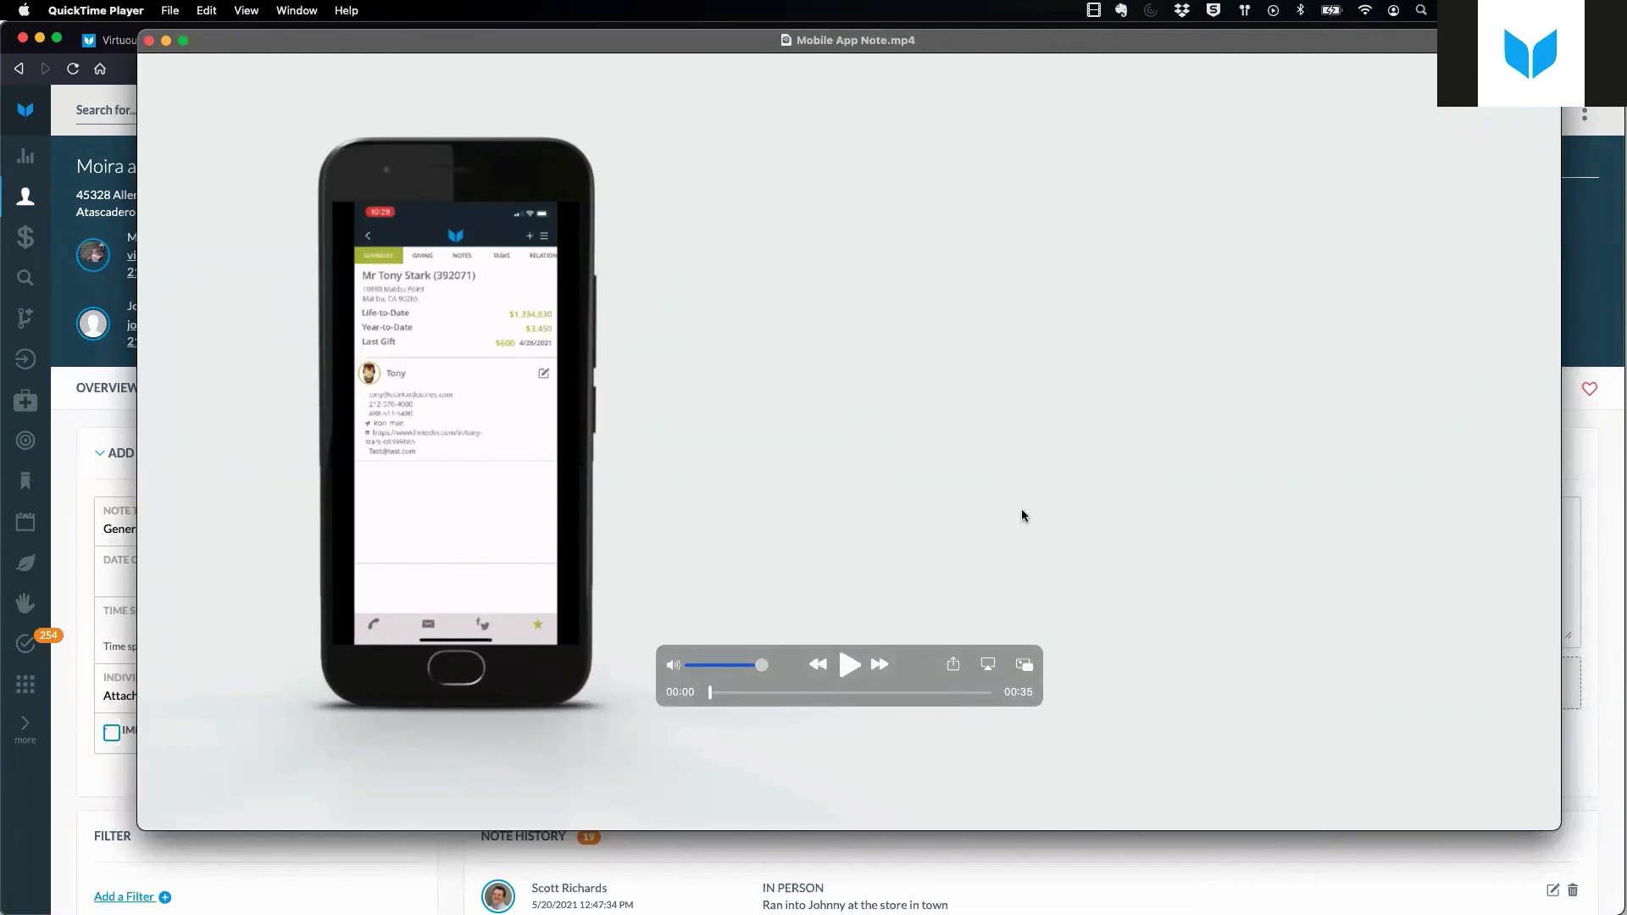
Play the Mobile App Note.mp4 video in QuickTime Player, then return to the CRM in Brave.
{"action": "left_click", "coordinate": [848, 665]}
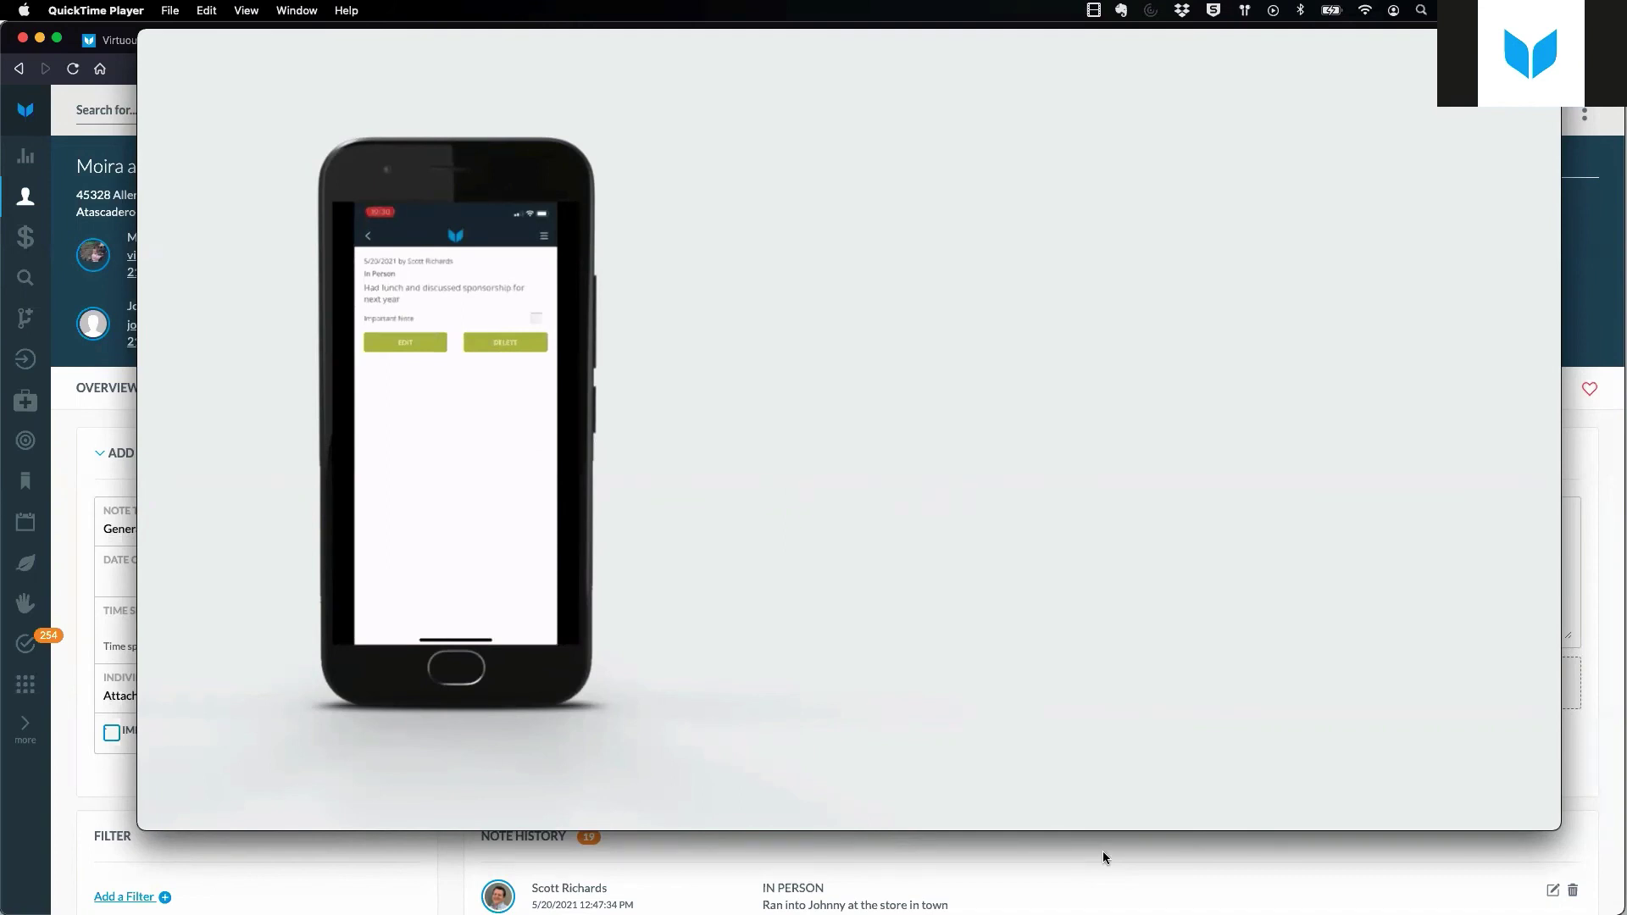
{"action": "mouse_move", "coordinate": [1166, 821]}
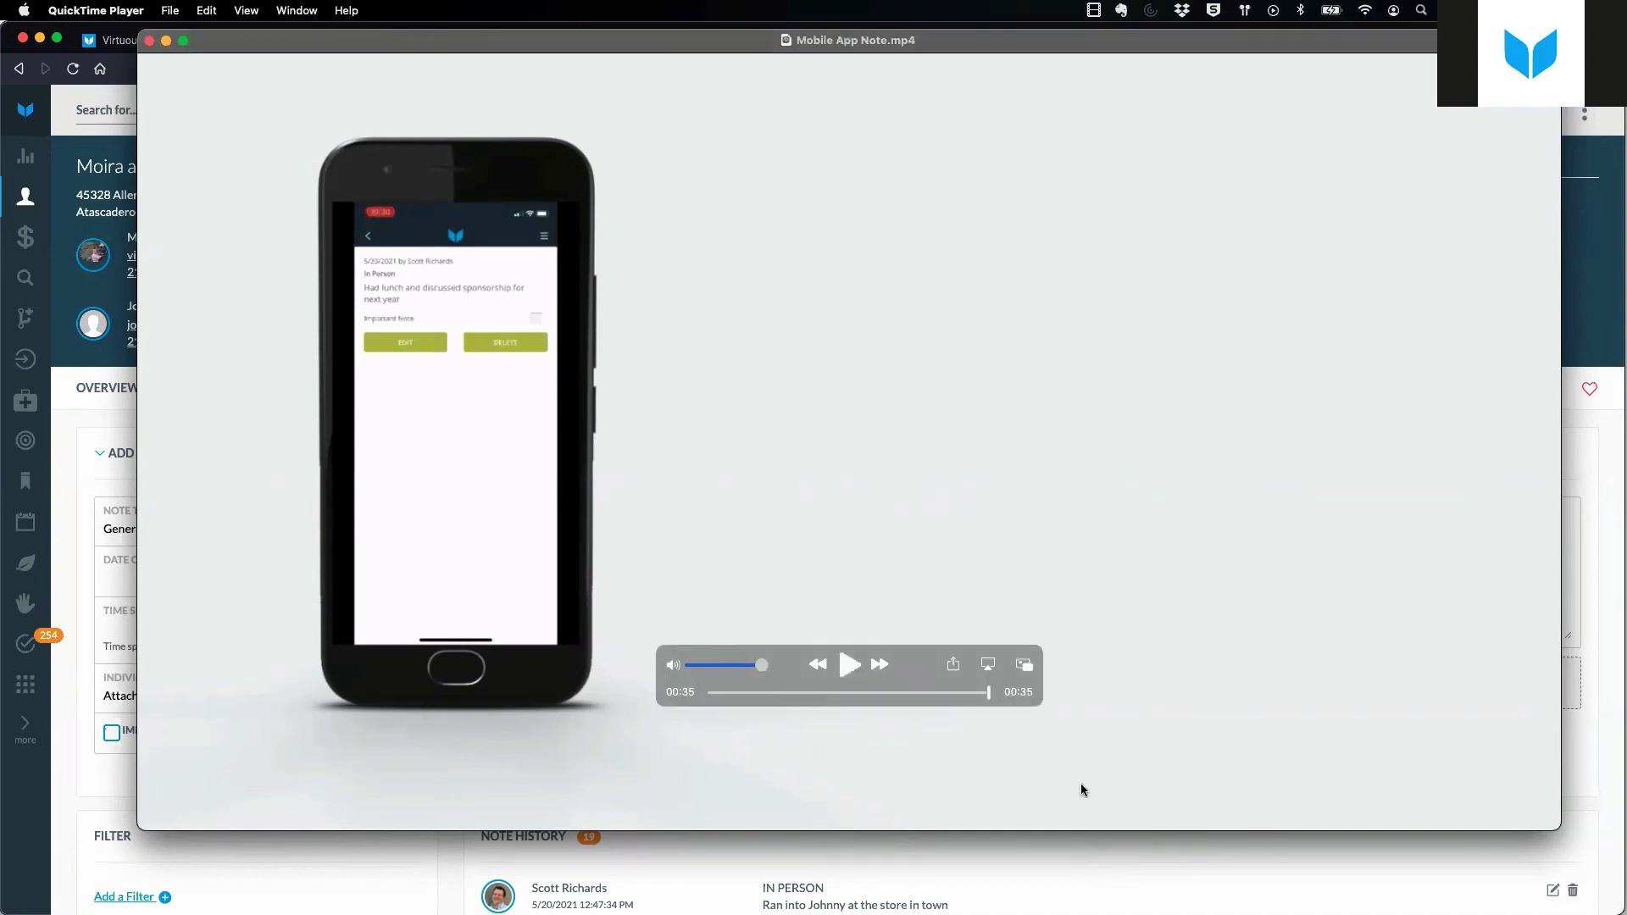
{"action": "left_click", "coordinate": [1141, 864]}
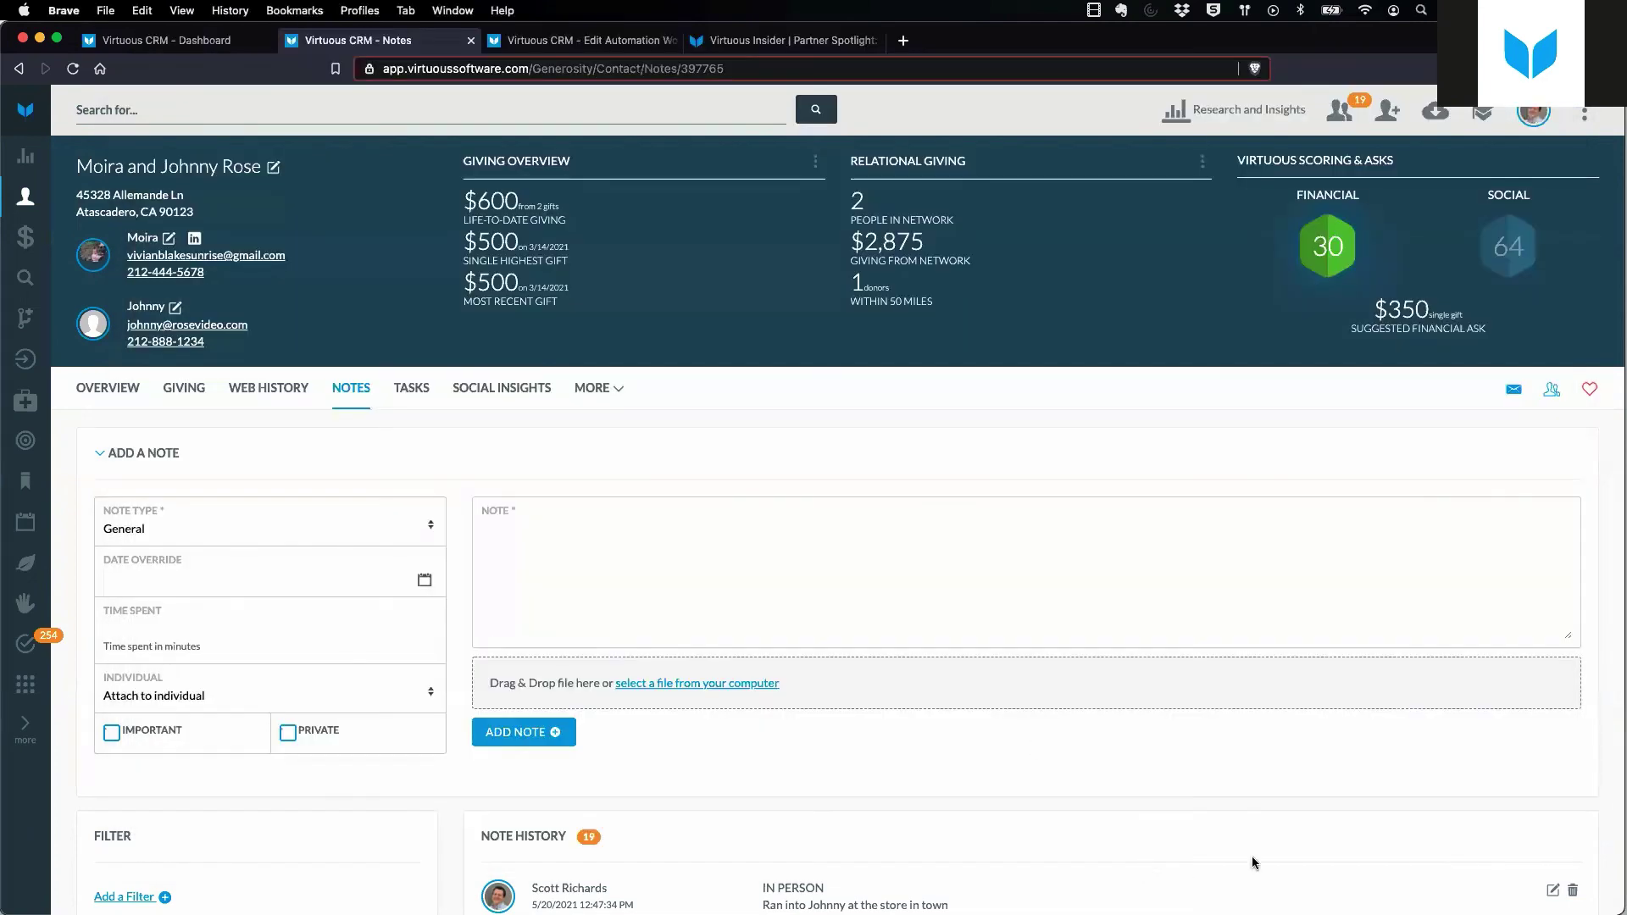
Search for the contact featured in the mobile video, open the record and examine the note about lunch and next year's sponsorship.
{"action": "left_click", "coordinate": [217, 111]}
{"action": "type", "text": "Tony"}
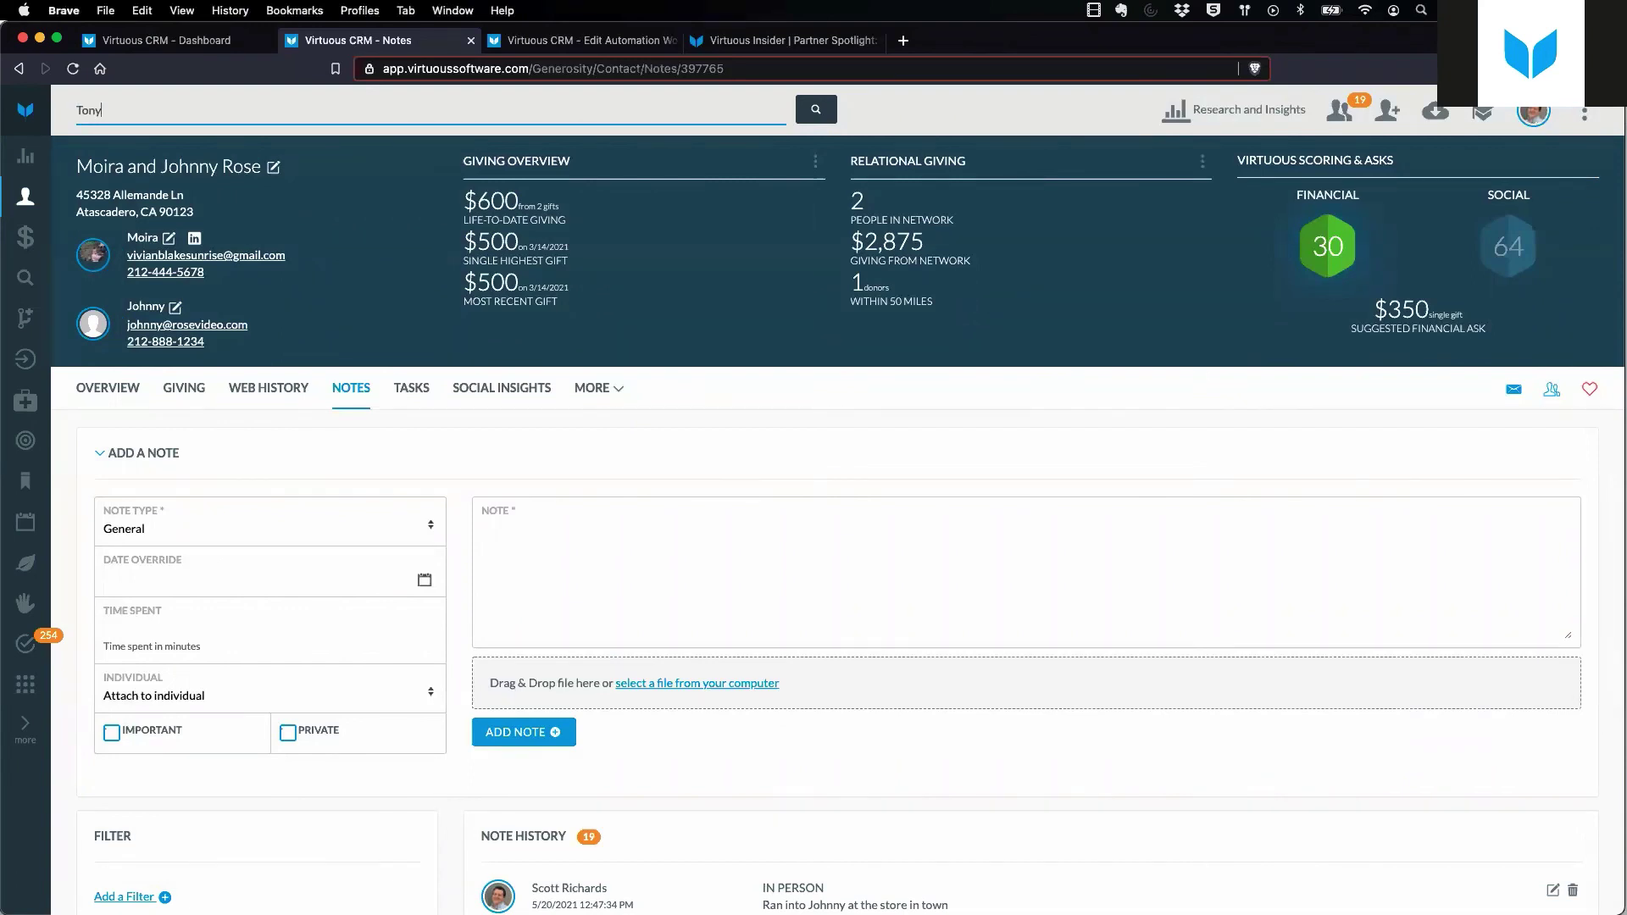
{"action": "type", "text": " Stark"}
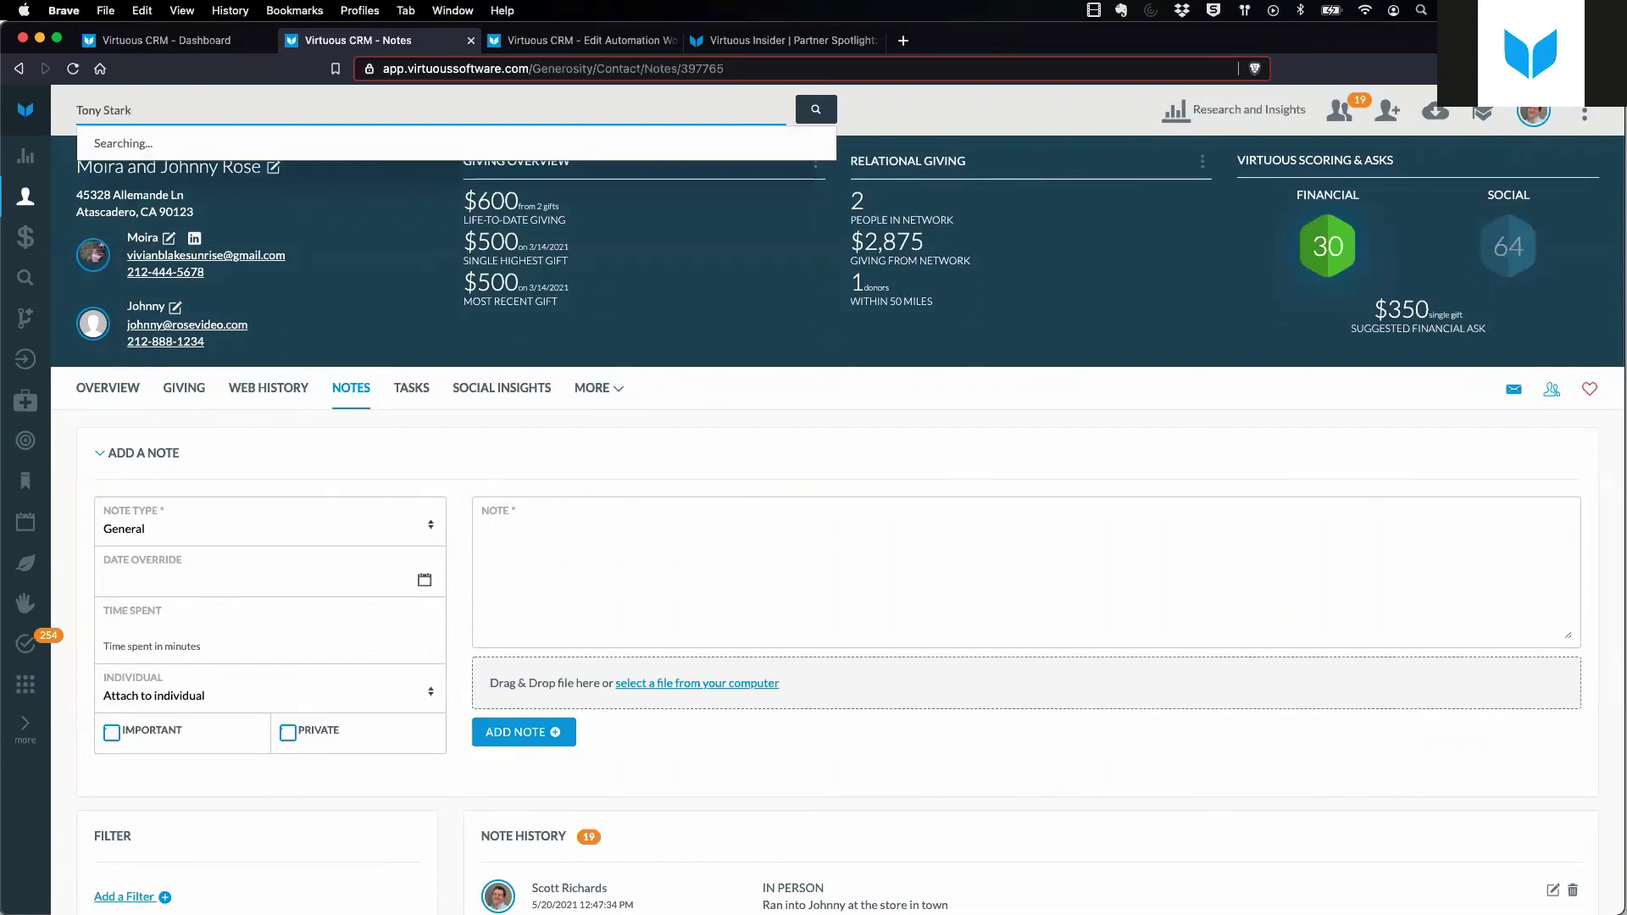
{"action": "left_click", "coordinate": [265, 165]}
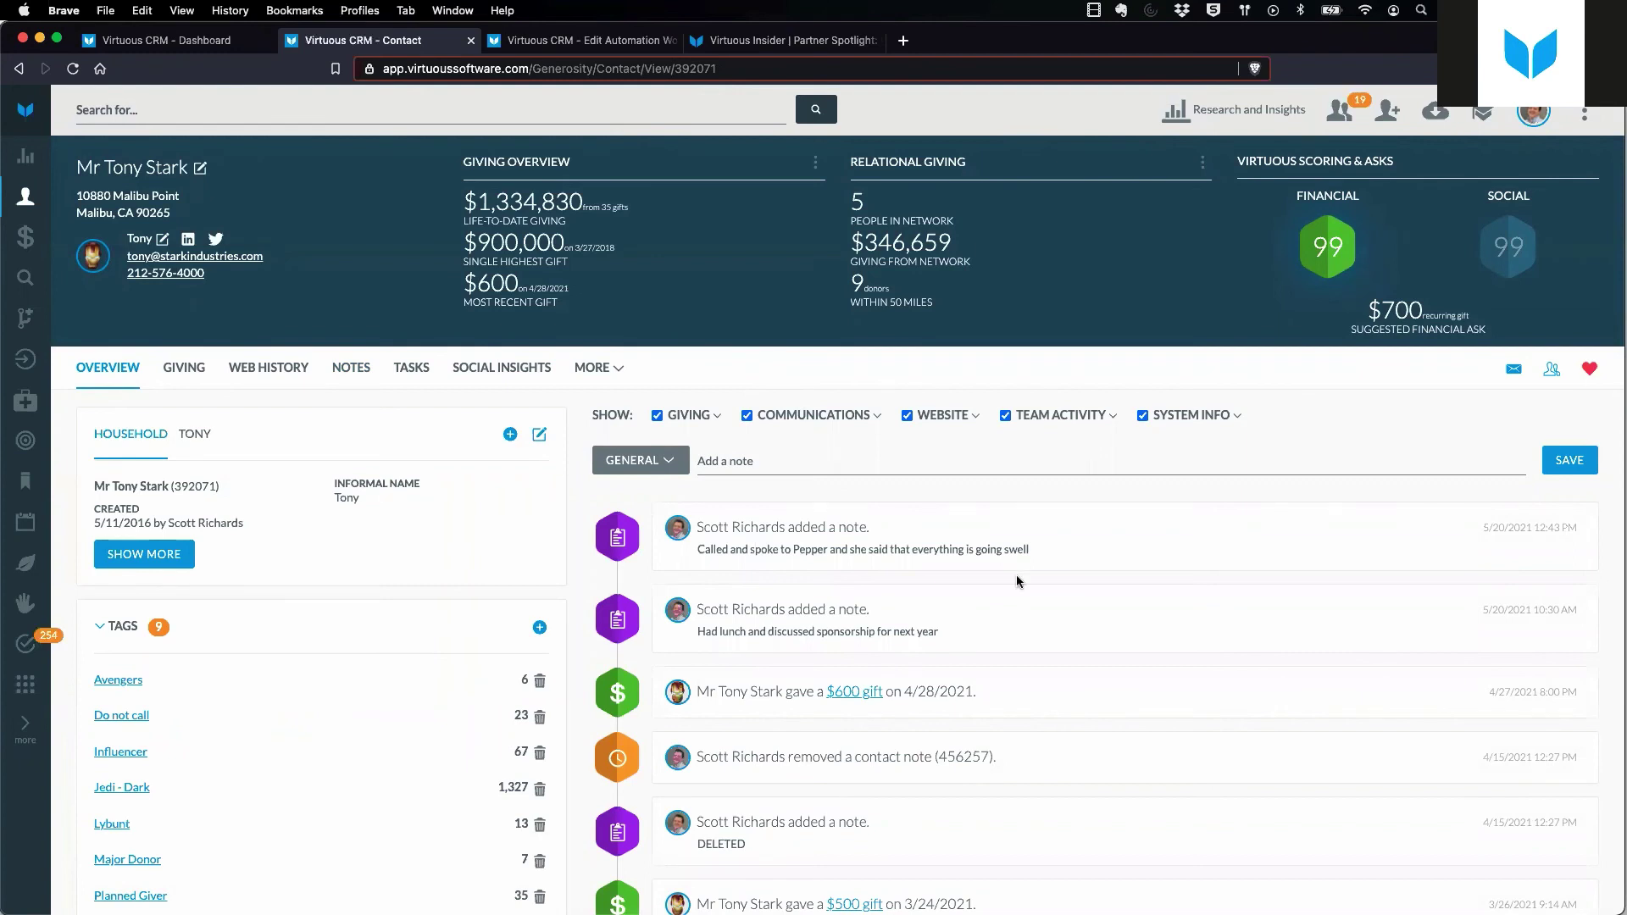
{"action": "left_click_drag", "start_coordinate": [695, 607], "coordinate": [985, 636]}
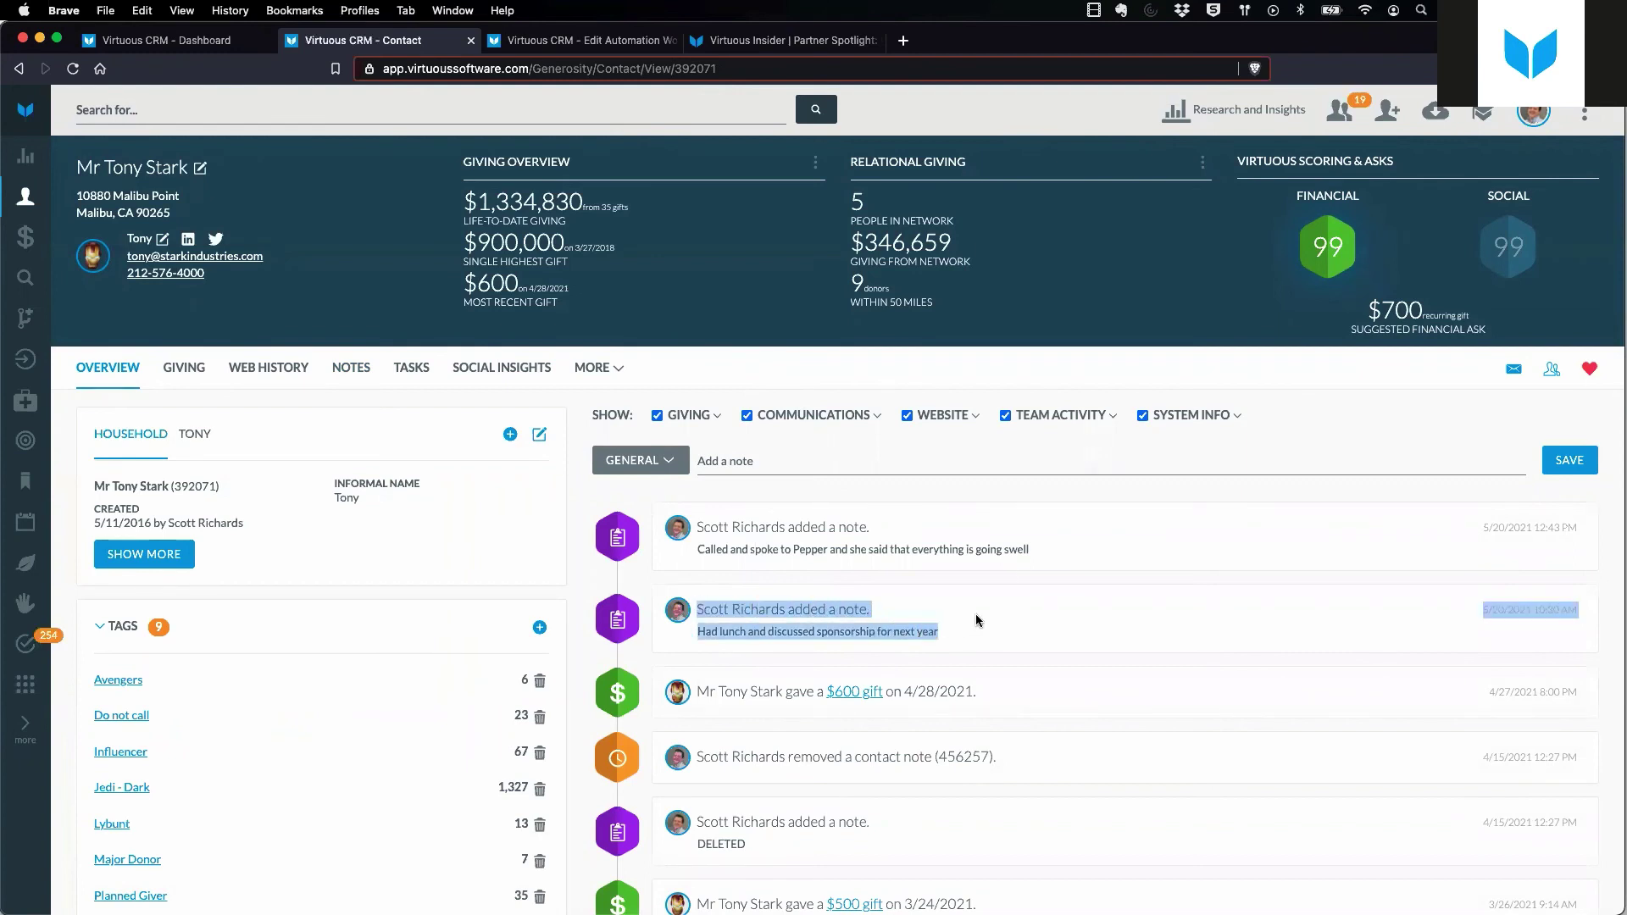
{"action": "left_click", "coordinate": [975, 614]}
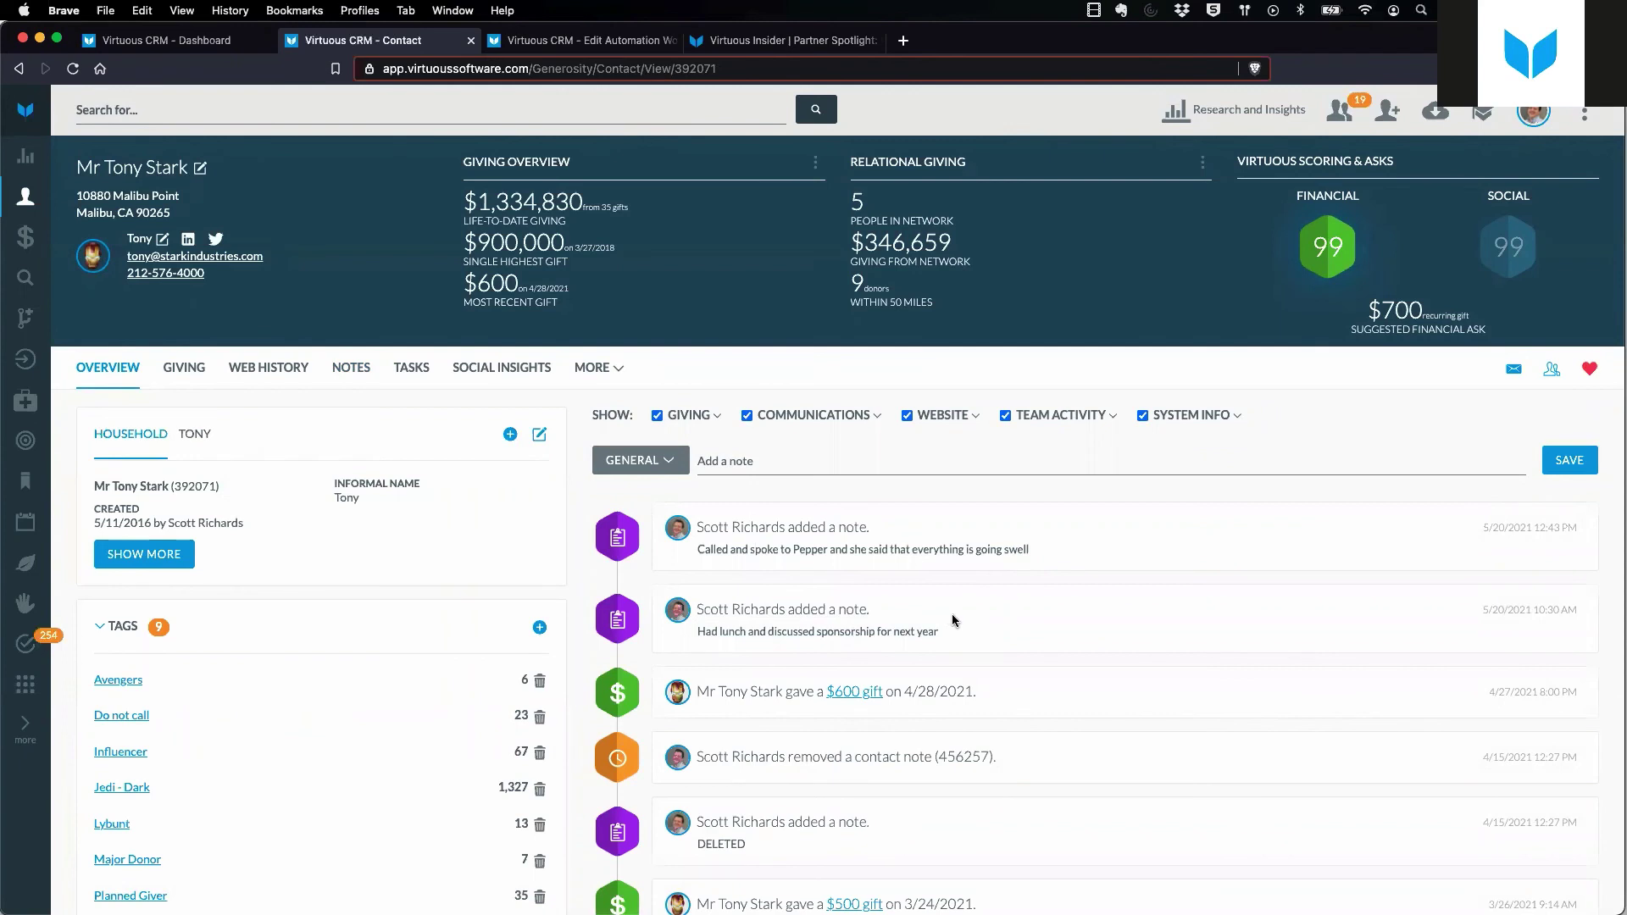